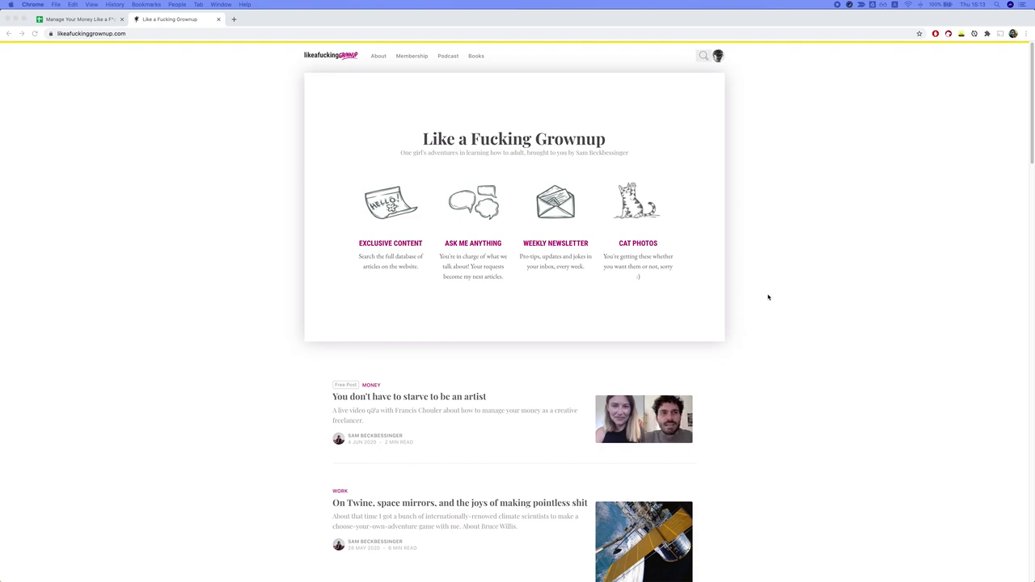
Skim the articles on the likeafuckinggrownup.com home page and return to the introduction.
scroll(769, 296, "down", 10)
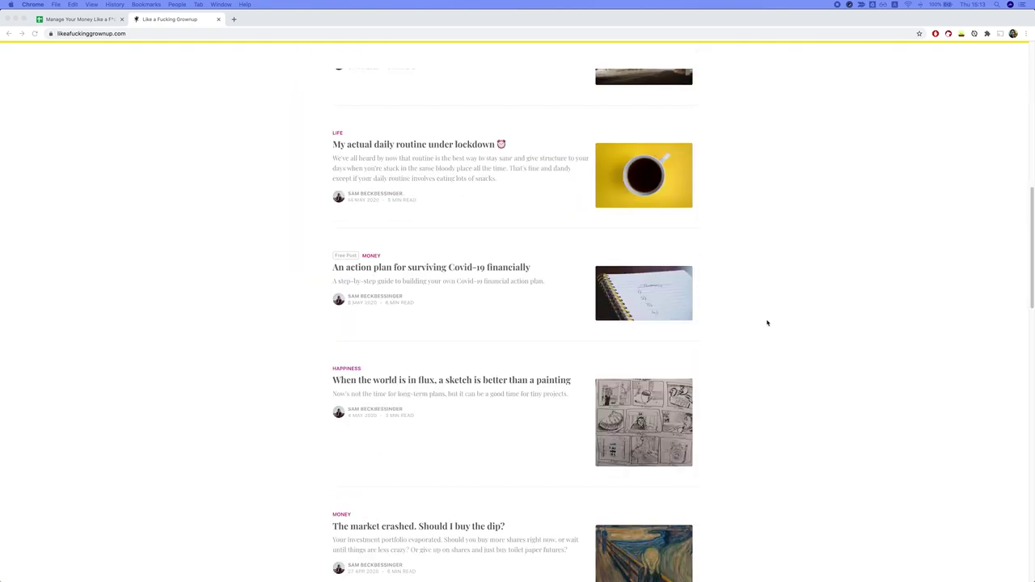
scroll(767, 323, "down", 8)
scroll(768, 323, "up", 14)
scroll(767, 323, "up", 3)
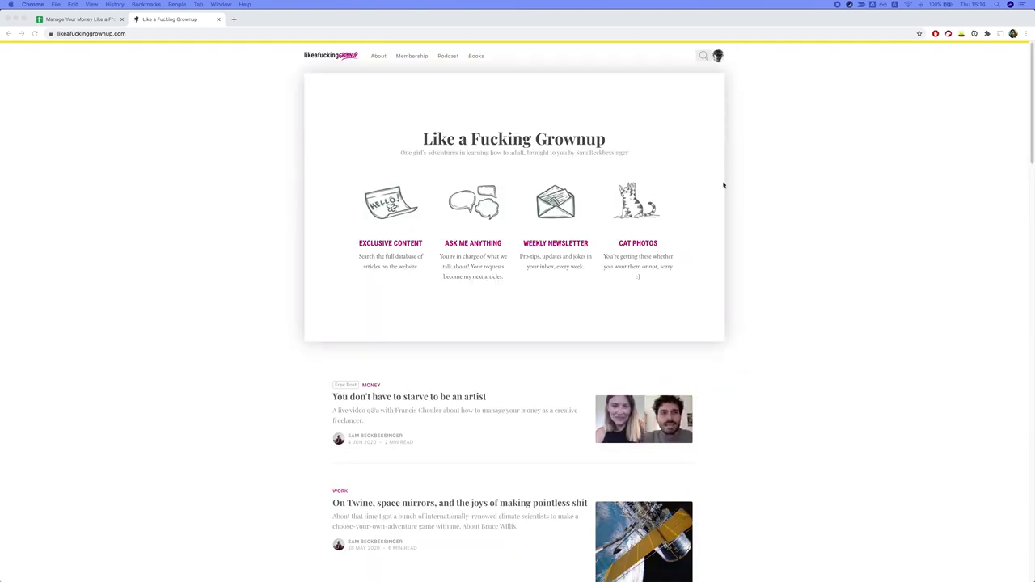
left_click(705, 58)
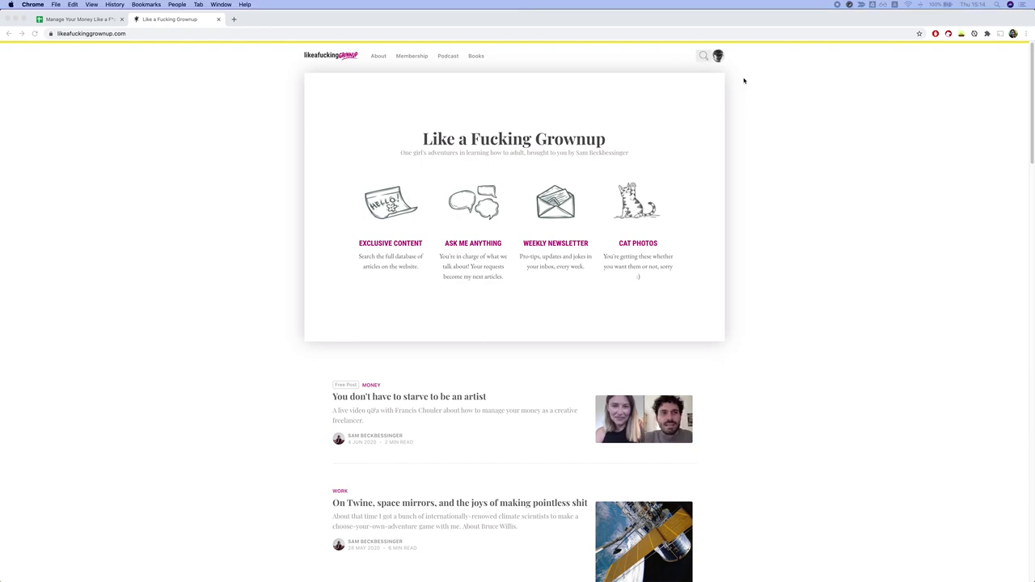
scroll(675, 271, "down", 15)
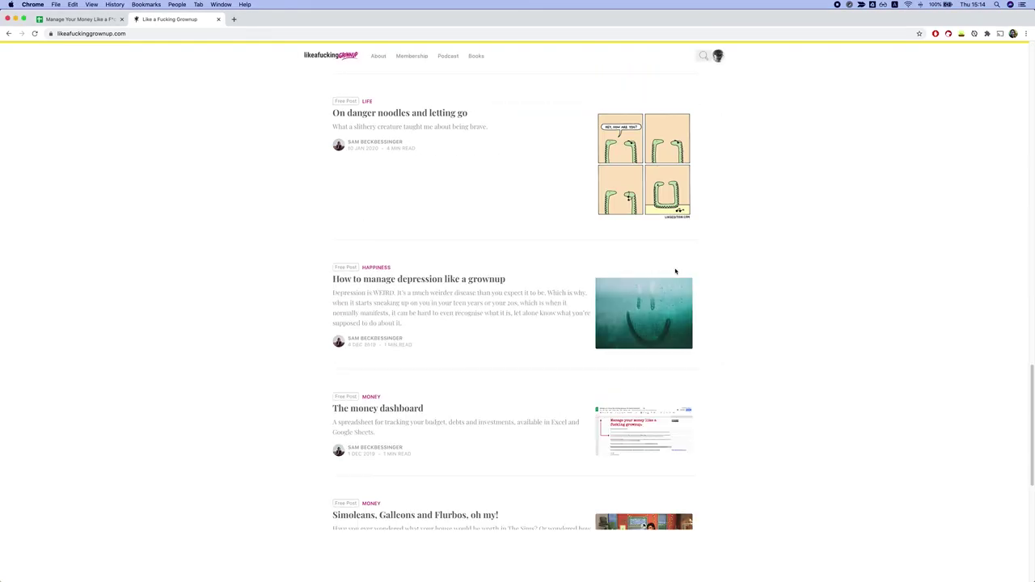
scroll(675, 272, "up", 8)
scroll(675, 272, "up", 15)
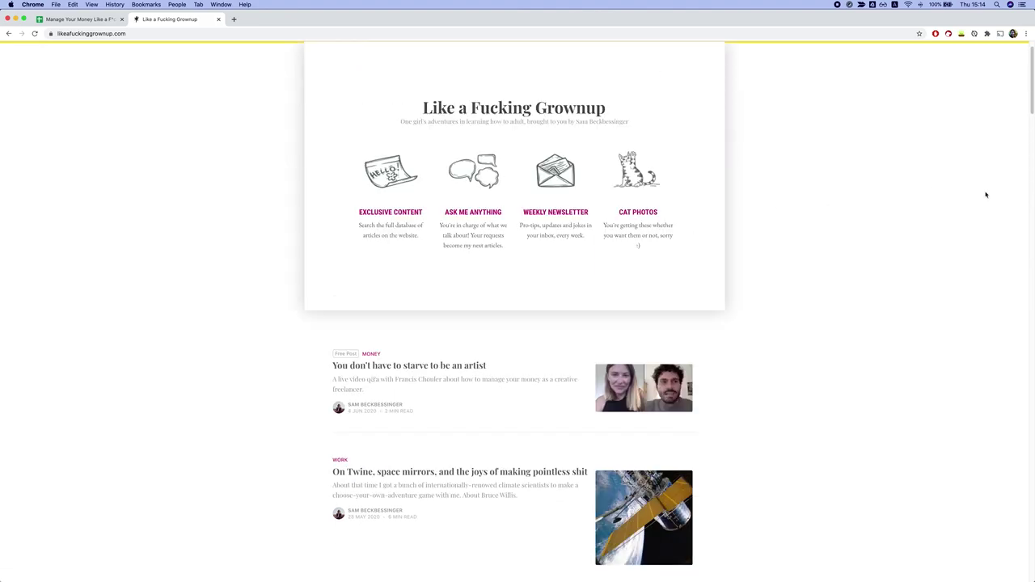
scroll(799, 219, "up", 1)
Browse the whole article list on the home page down to the footer's Quick Links.
scroll(523, 383, "down", 15)
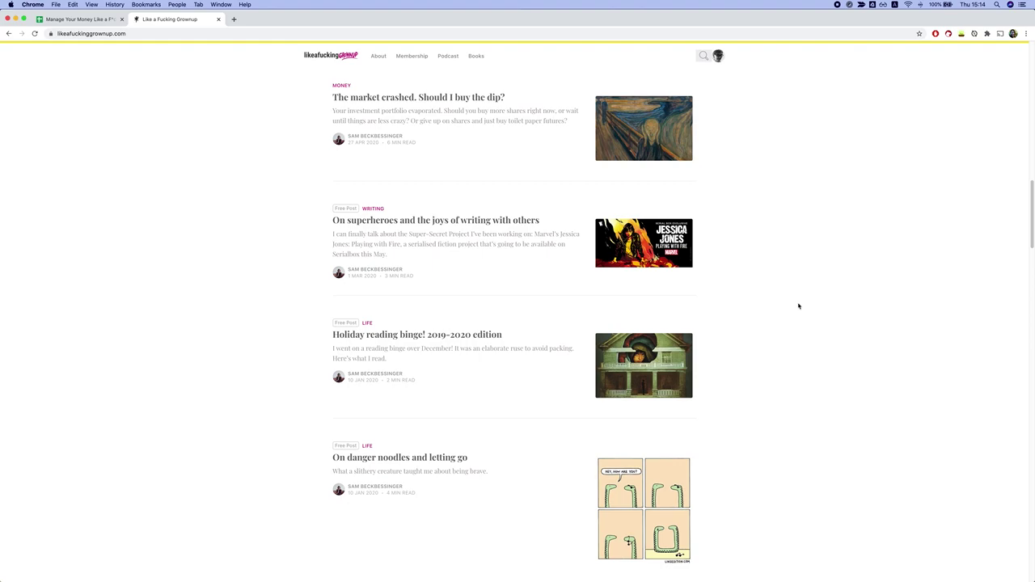
scroll(798, 306, "down", 20)
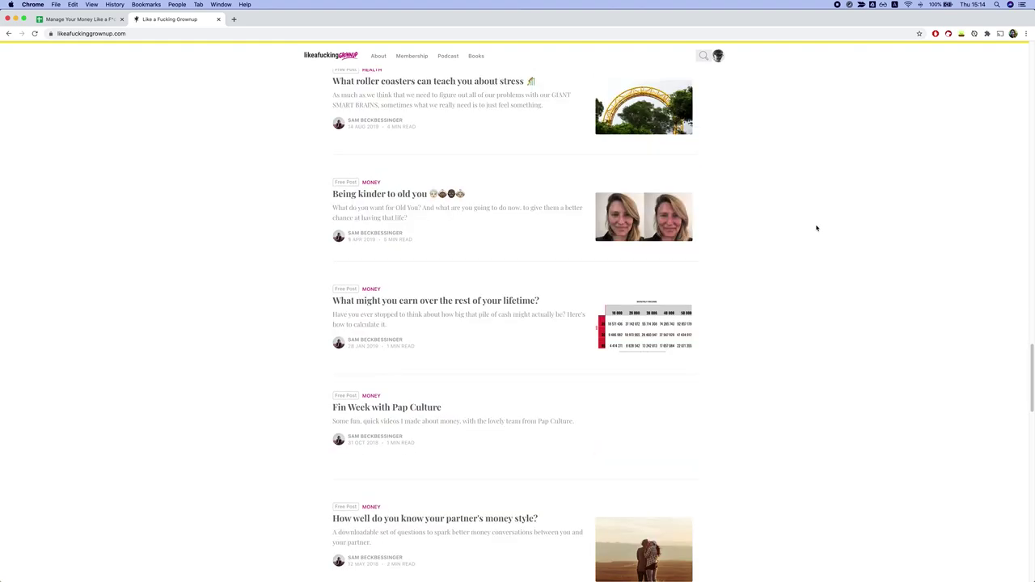
scroll(771, 263, "down", 10)
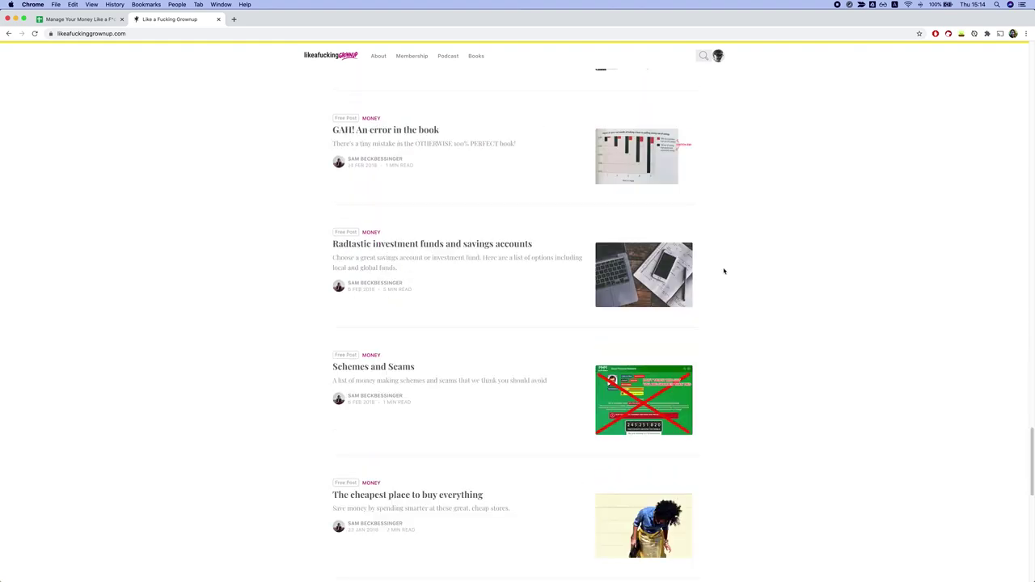
scroll(719, 284, "down", 10)
scroll(709, 347, "down", 4)
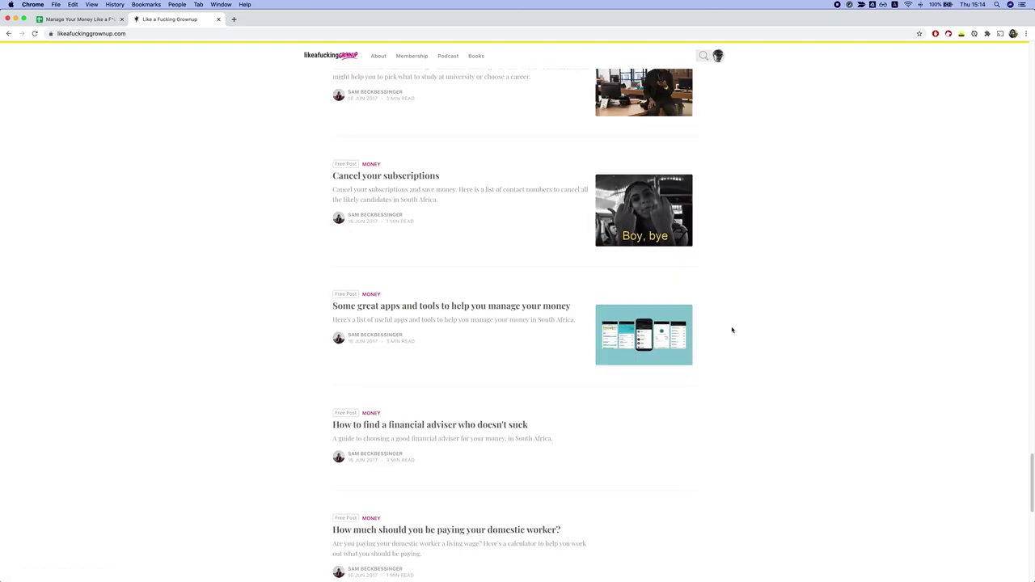
scroll(739, 327, "down", 3)
scroll(783, 360, "down", 4)
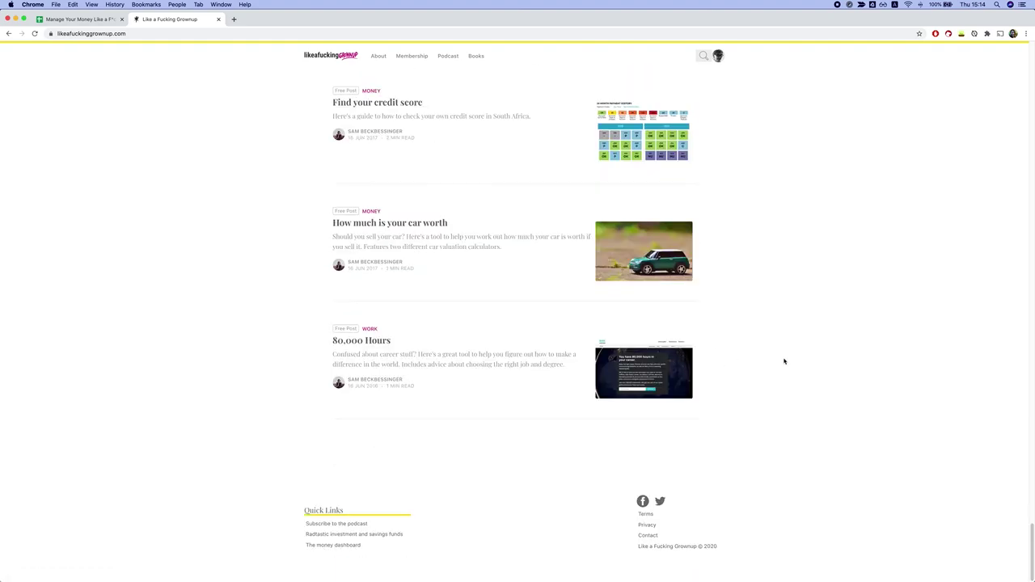
Find the article "The money dashboard" in the list of posts and open it.
scroll(517, 325, "up", 6)
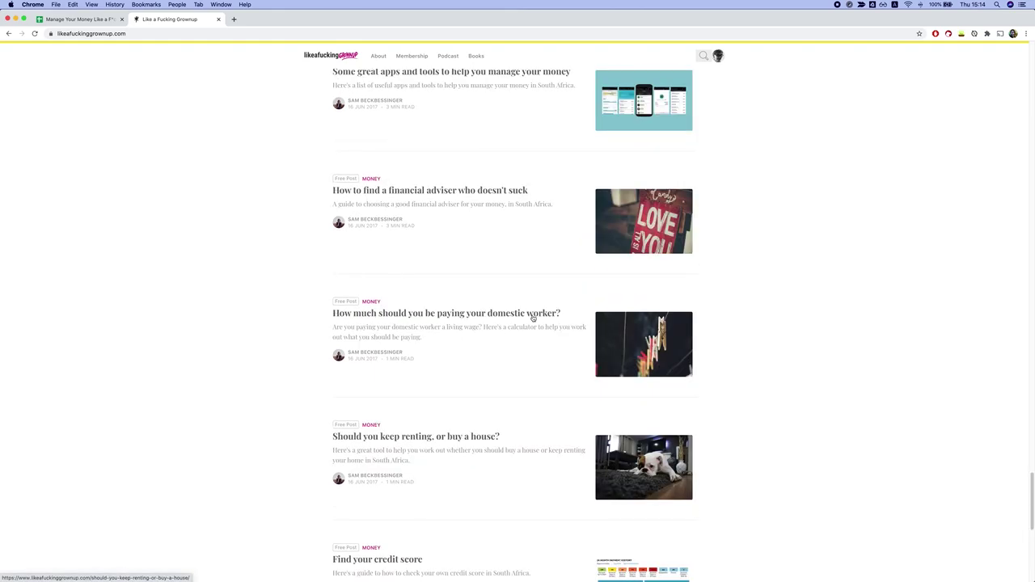
scroll(533, 317, "up", 2)
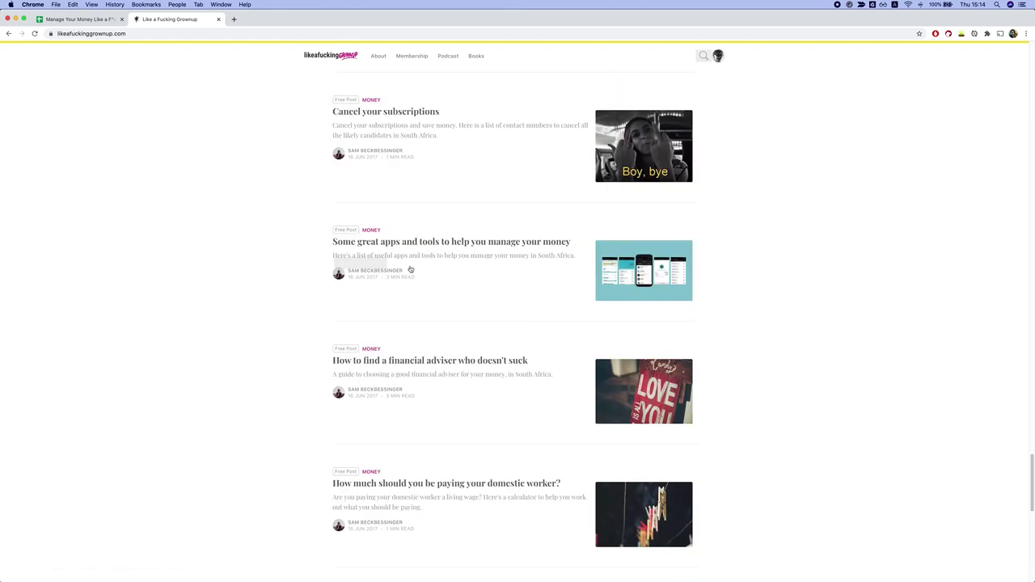
scroll(410, 270, "up", 3)
scroll(459, 270, "up", 10)
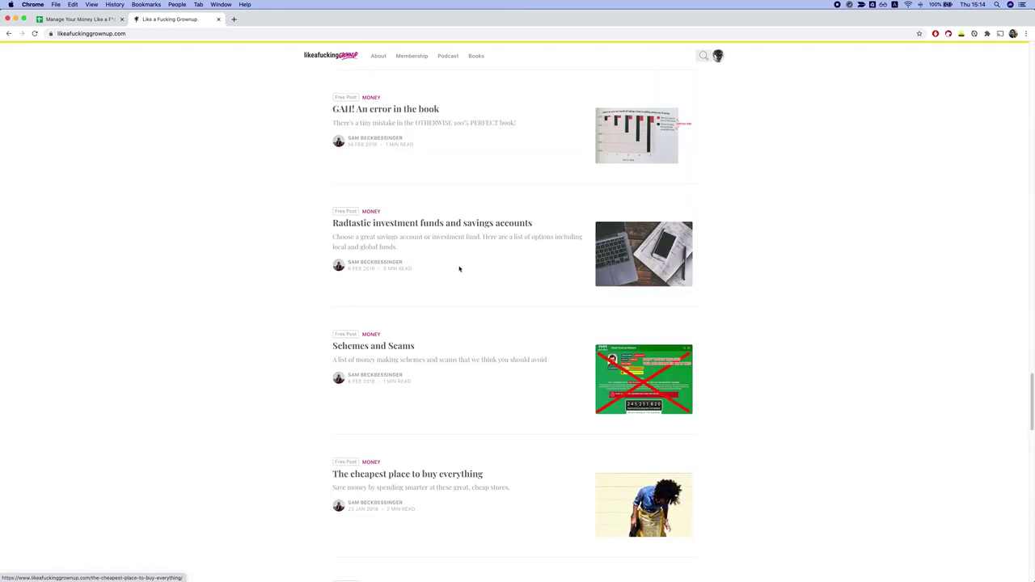
scroll(507, 299, "up", 7)
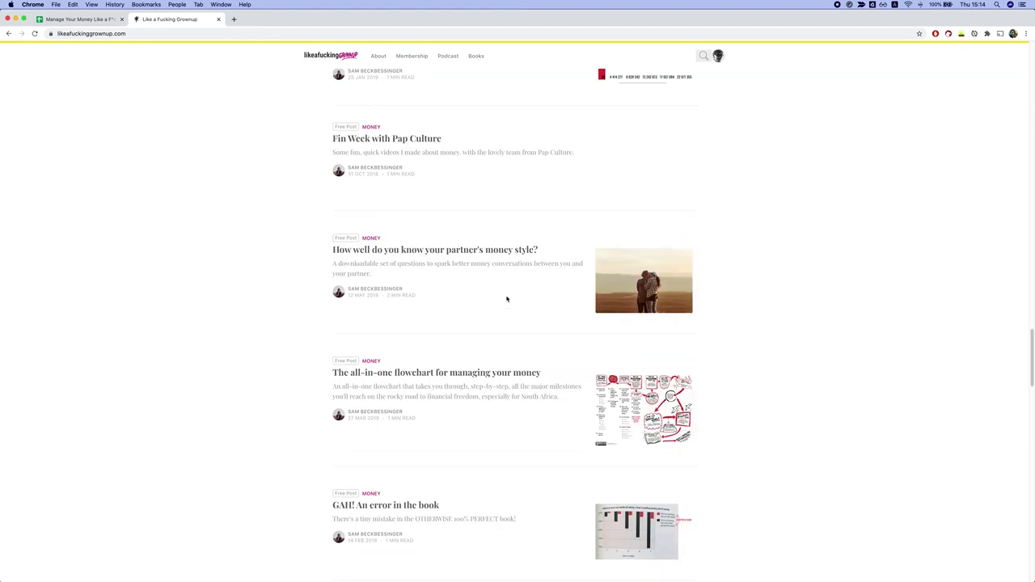
scroll(507, 300, "up", 12)
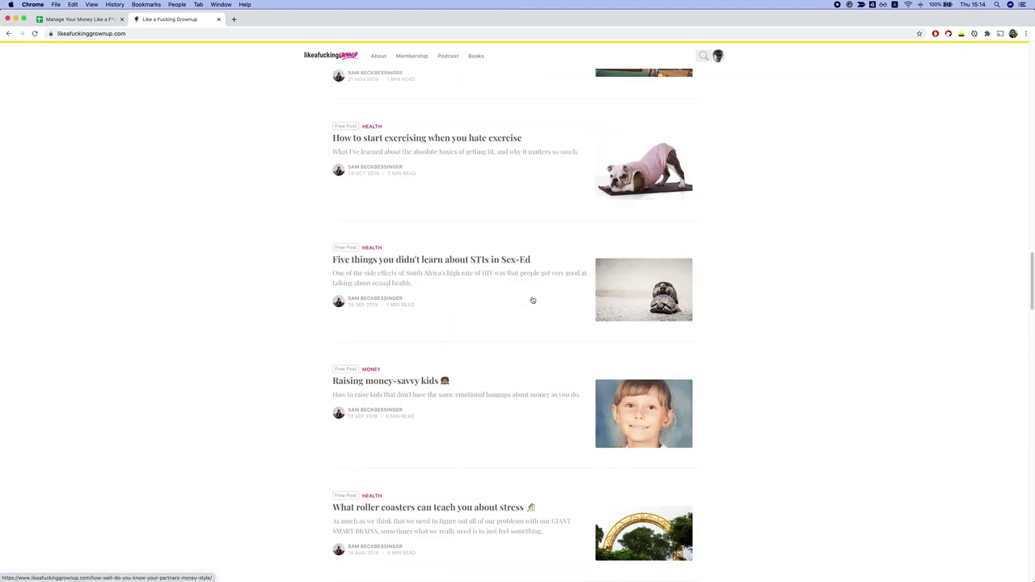
scroll(530, 295, "up", 7)
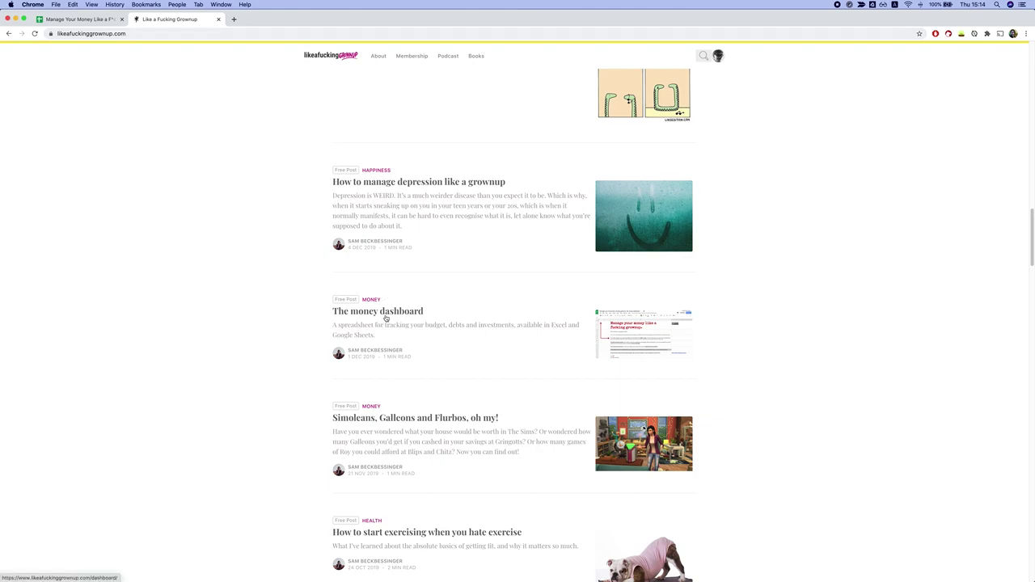
left_click(385, 318)
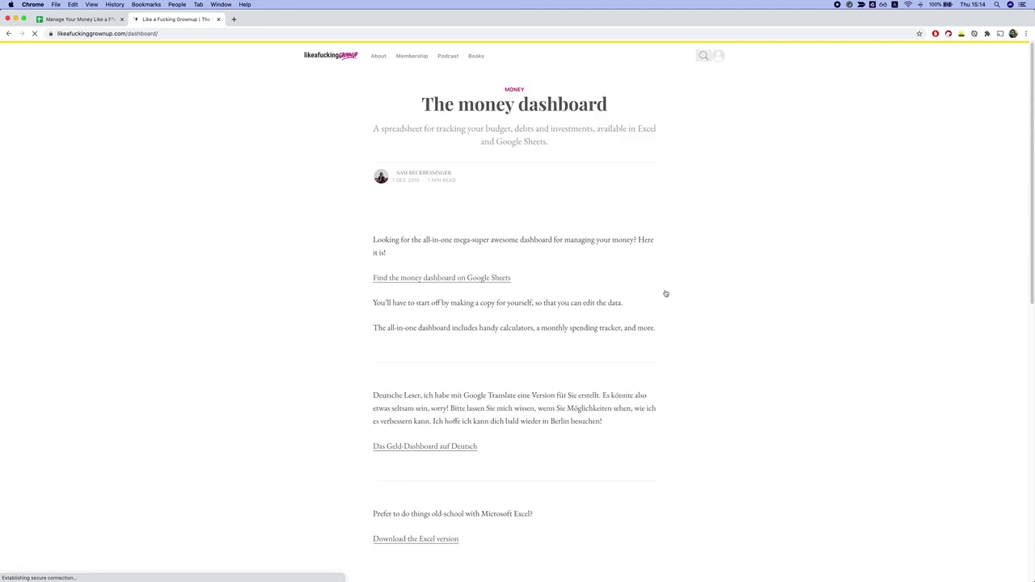
Review the article's links to the dashboard versions and switch to the Money Dashboard spreadsheet in Google Sheets.
scroll(502, 356, "down", 15)
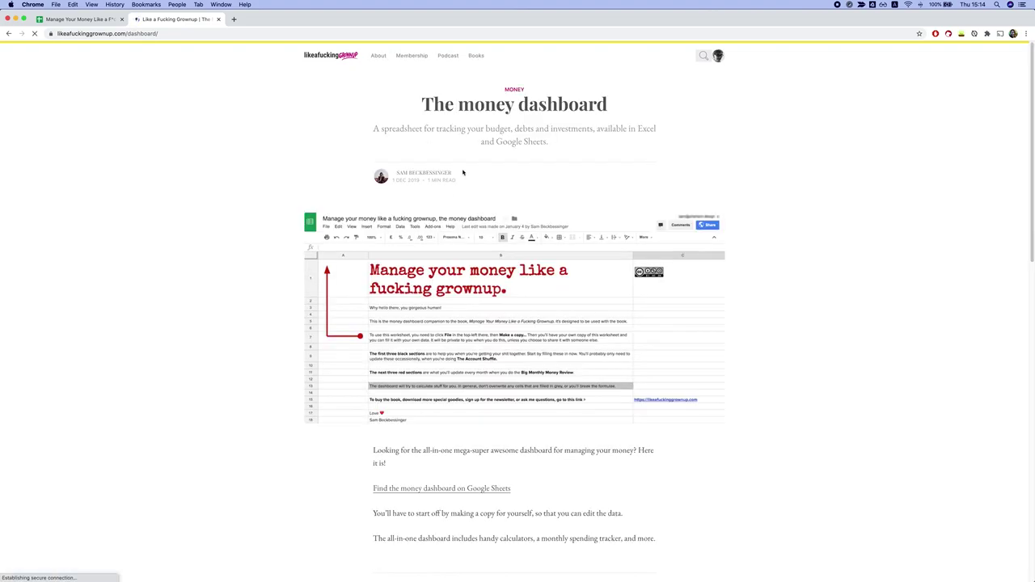
scroll(433, 466, "down", 5)
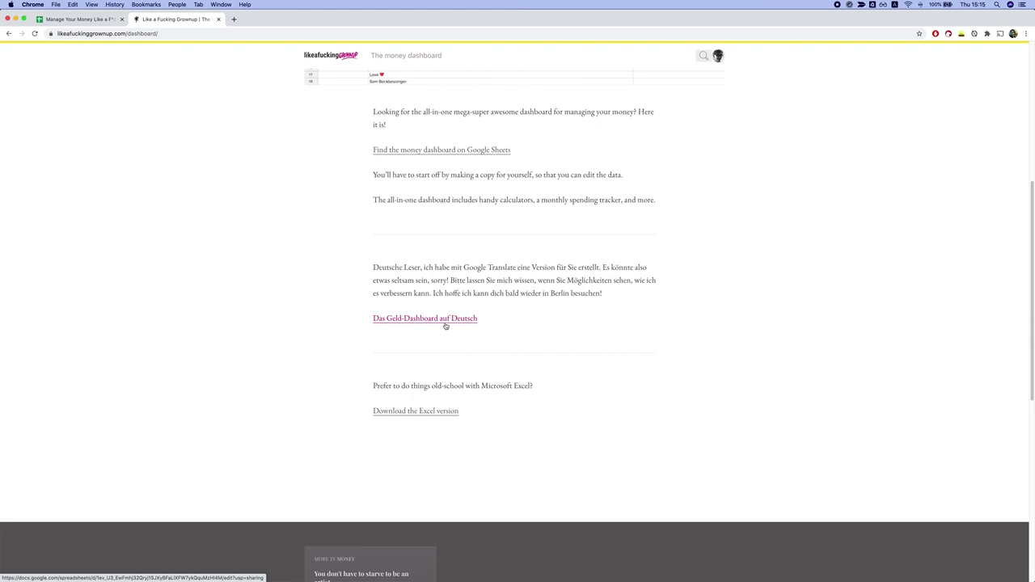
left_click(99, 20)
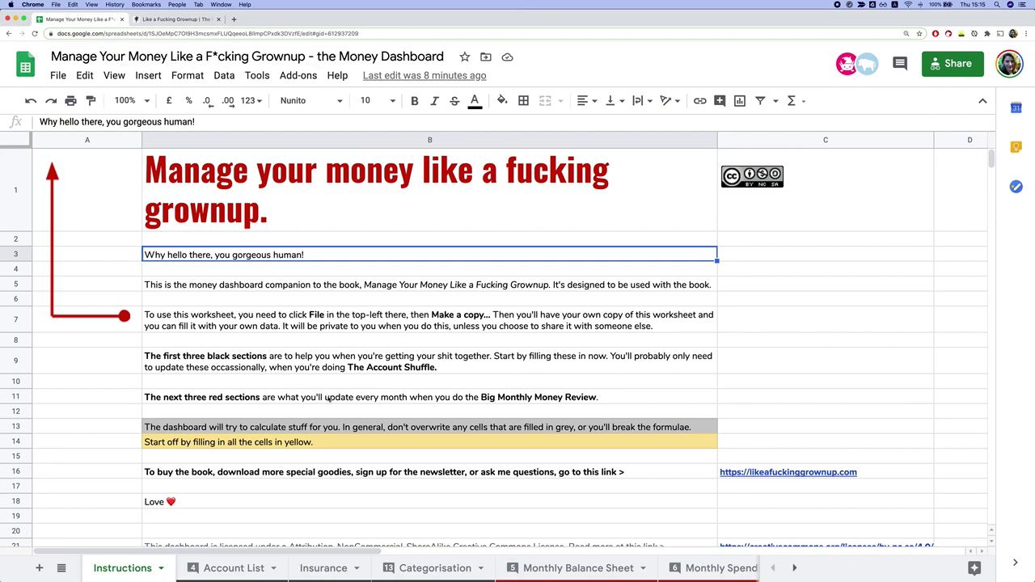
Read the Instructions sheet, including the getting-started notes and the row 7 instruction on making a copy.
scroll(327, 398, "down", 5)
scroll(327, 396, "up", 5)
scroll(435, 443, "down", 5)
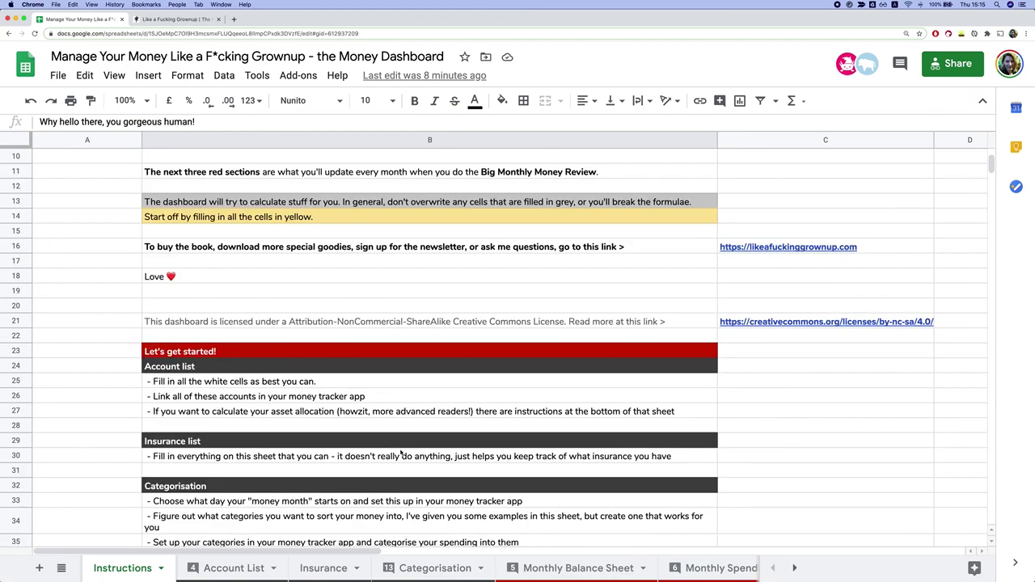
scroll(227, 497, "up", 5)
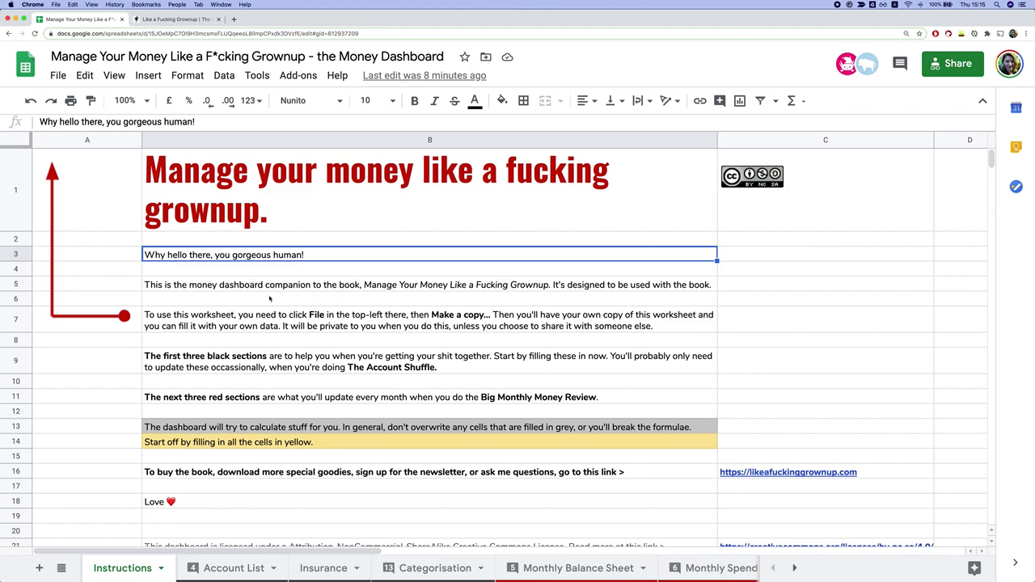
left_click(158, 316)
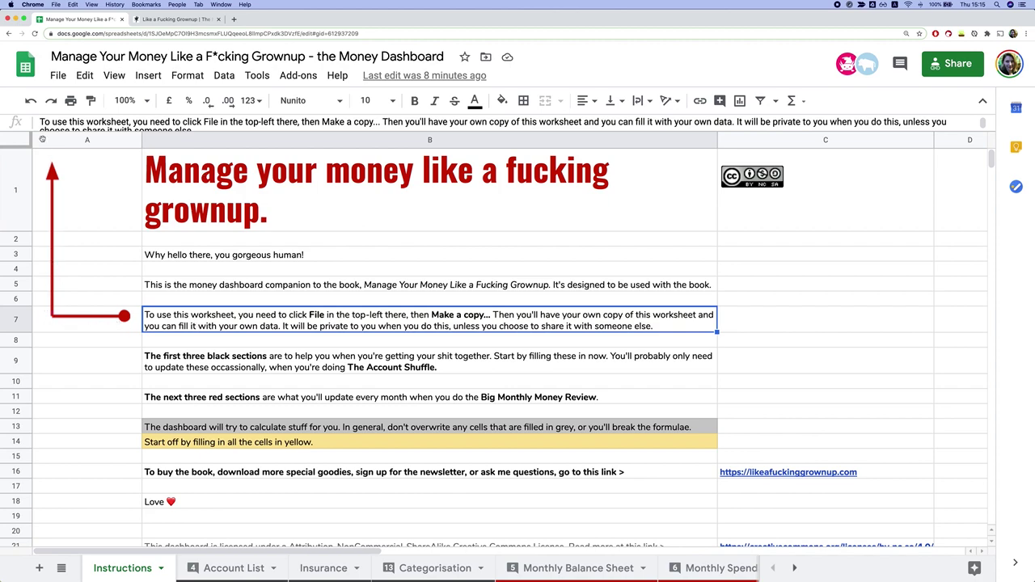
Make a copy of the spreadsheet in My Drive named "Sam's Dashboard of DOOM".
left_click(60, 75)
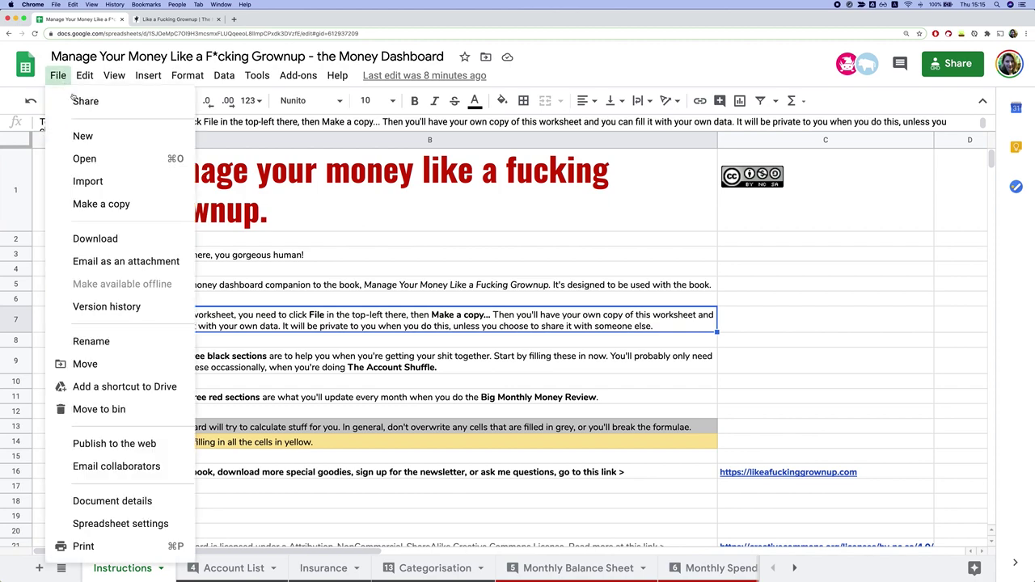
left_click(103, 205)
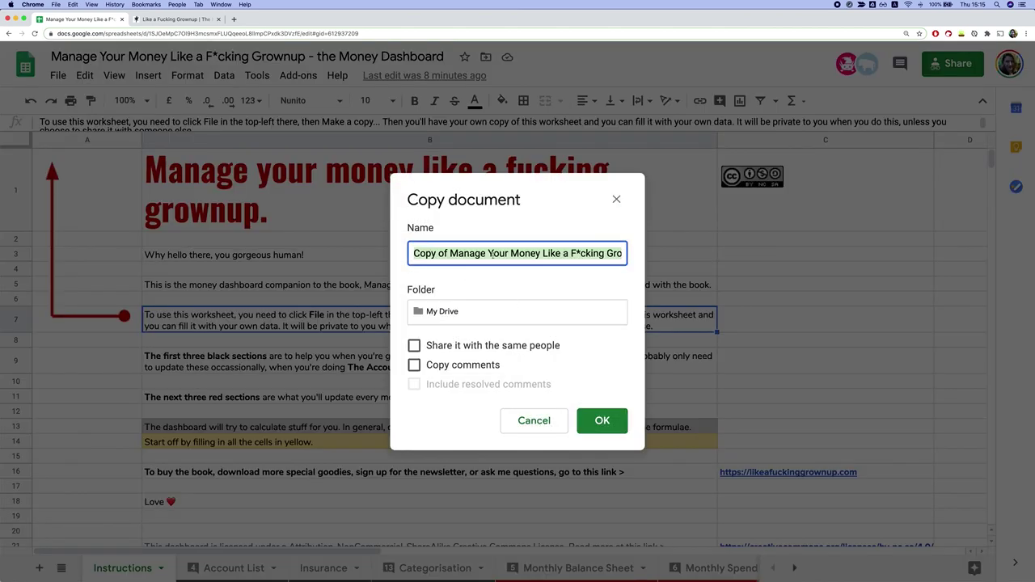
left_click(489, 253)
triple_click(473, 253)
type("Sam")
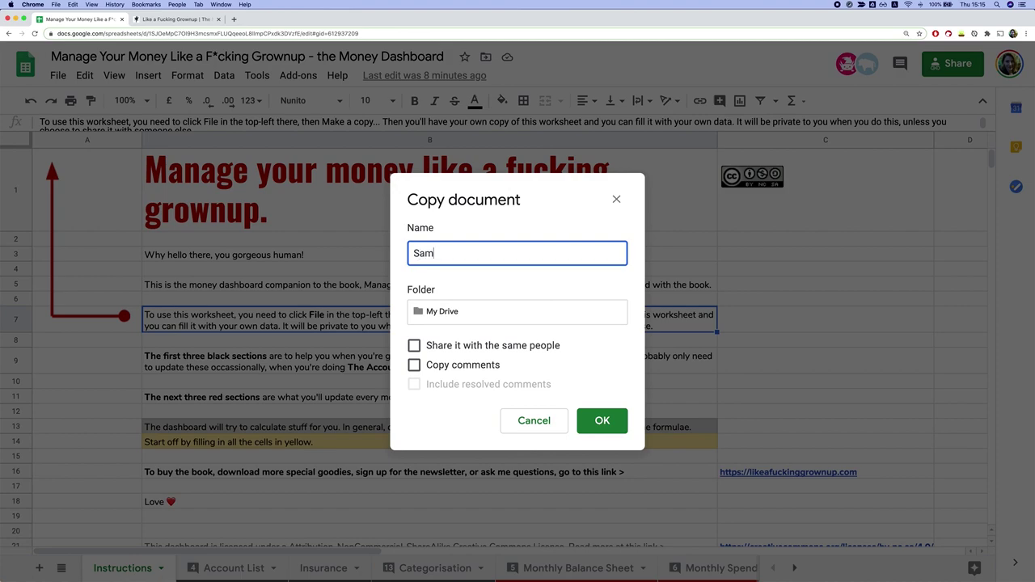
type("'s Dashboard of DOOM")
left_click(626, 423)
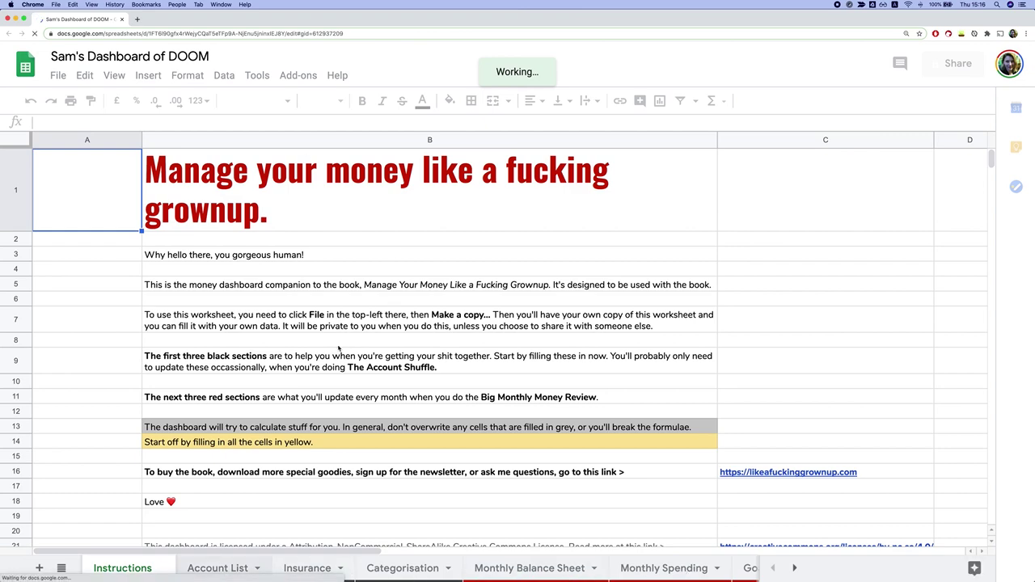
left_click(338, 348)
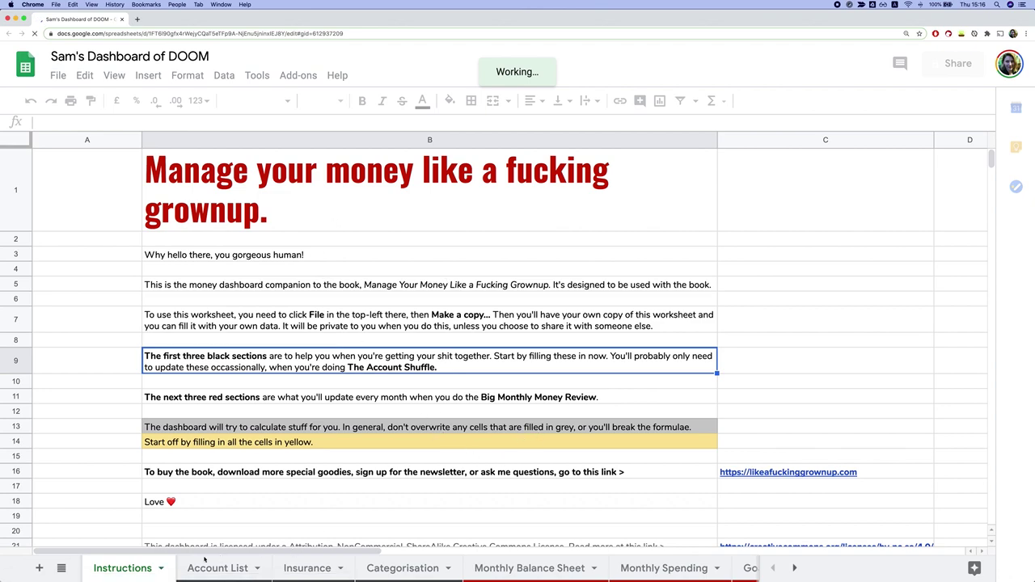
left_click(162, 568)
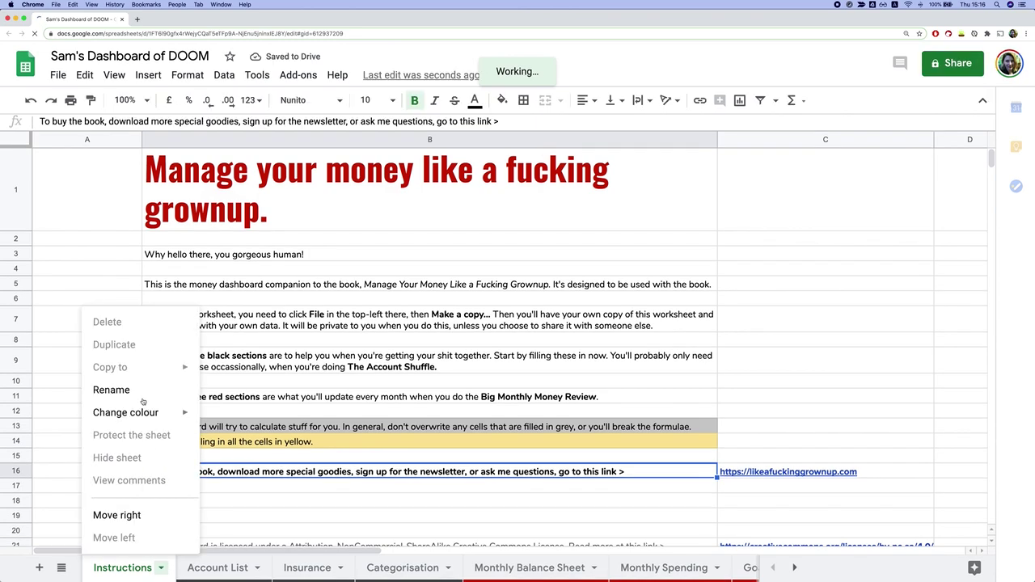
mouse_move(140, 427)
left_click(303, 326)
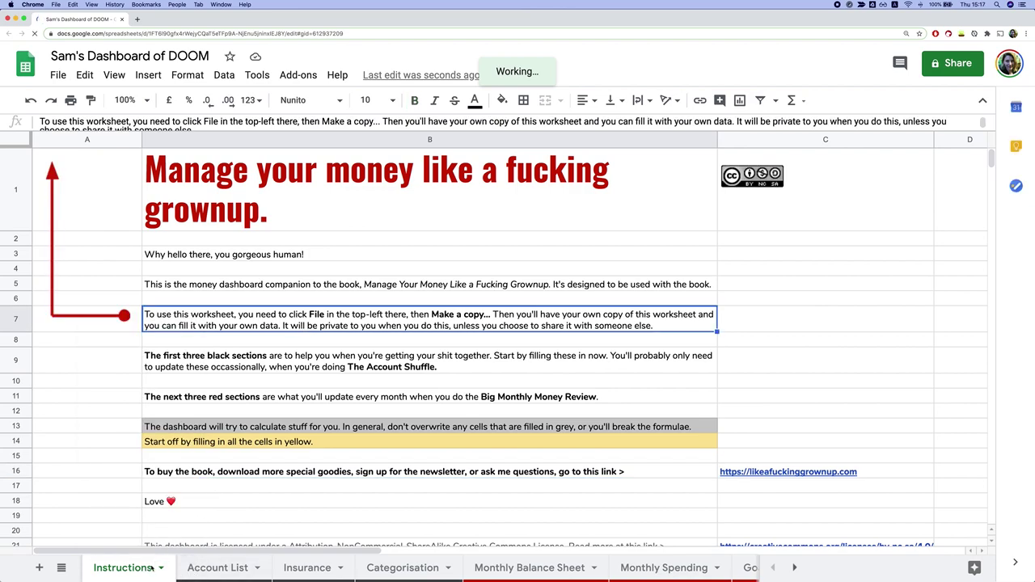
Delete the Instructions sheet from the copied spreadsheet and confirm the deletion.
left_click(160, 568)
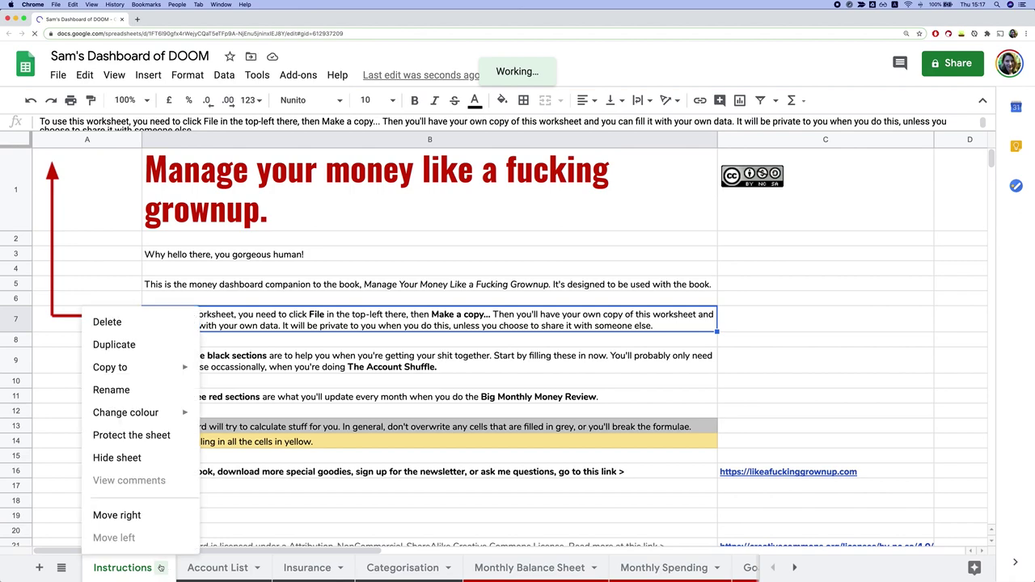
left_click(108, 322)
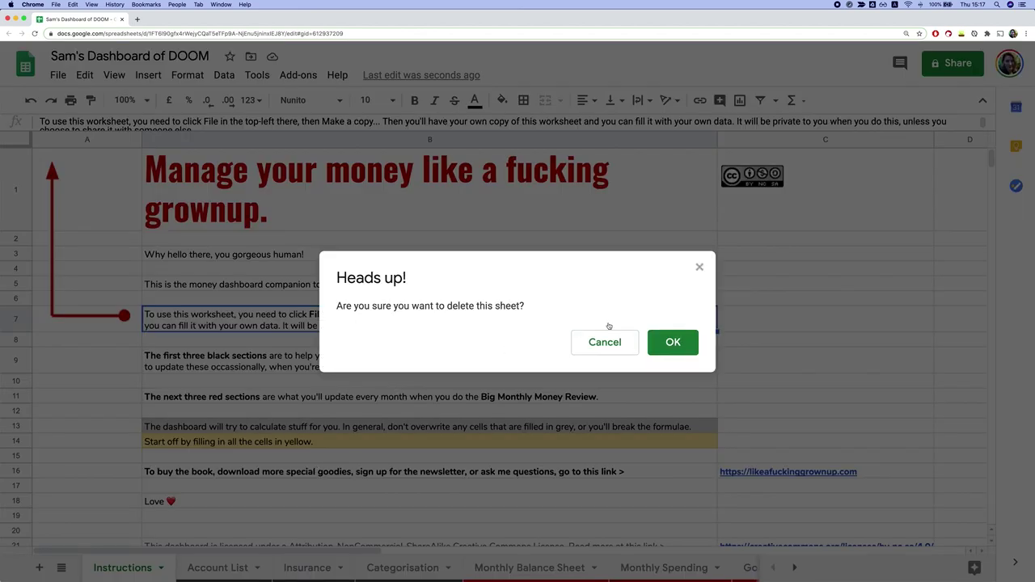
left_click(676, 353)
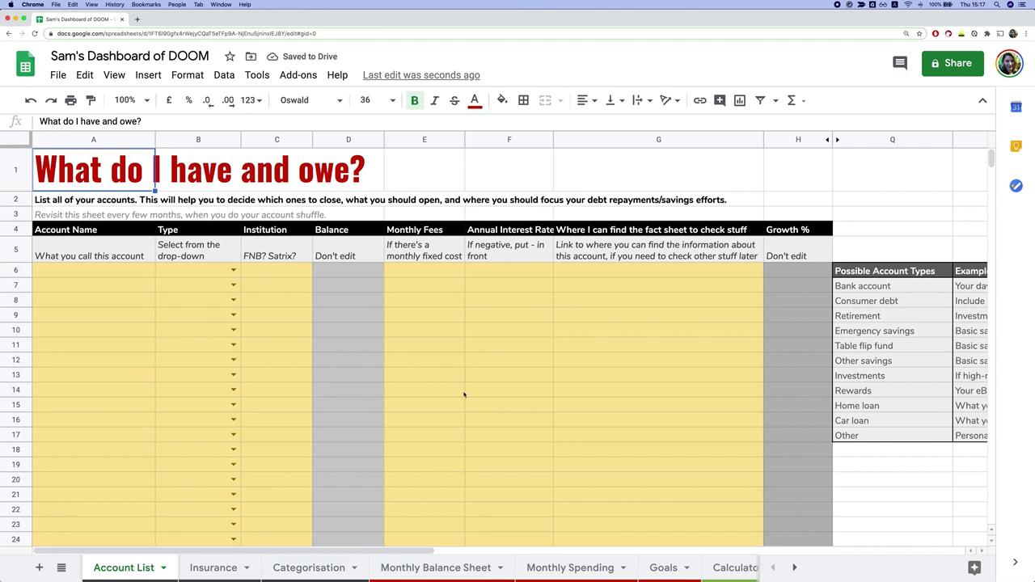
Examine the yellow Account Name cells and the grey Balance cells with their formulas on the Account List sheet.
left_click(131, 274)
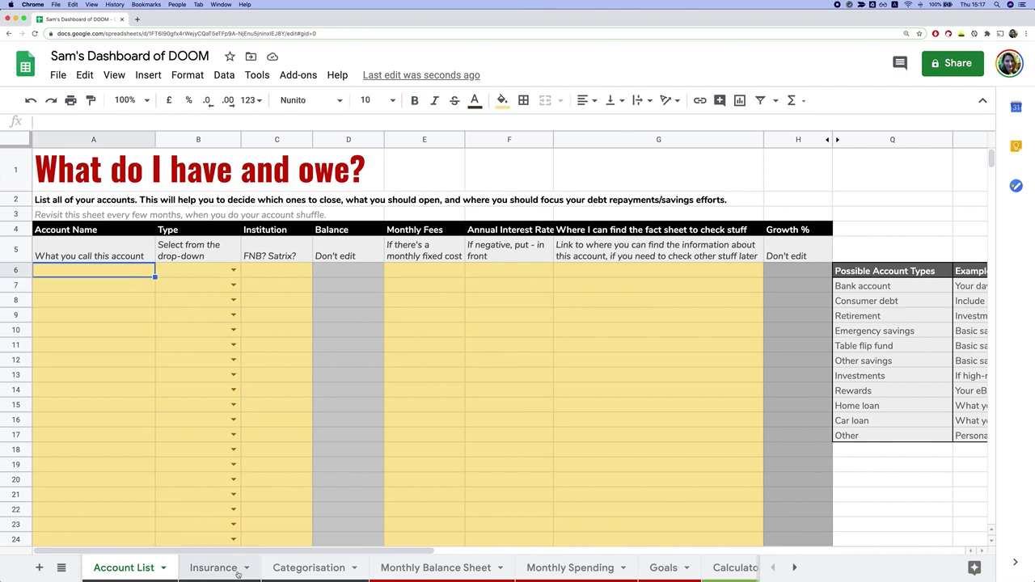
left_click(341, 308)
left_click_drag(340, 307, 341, 496)
left_click(351, 348)
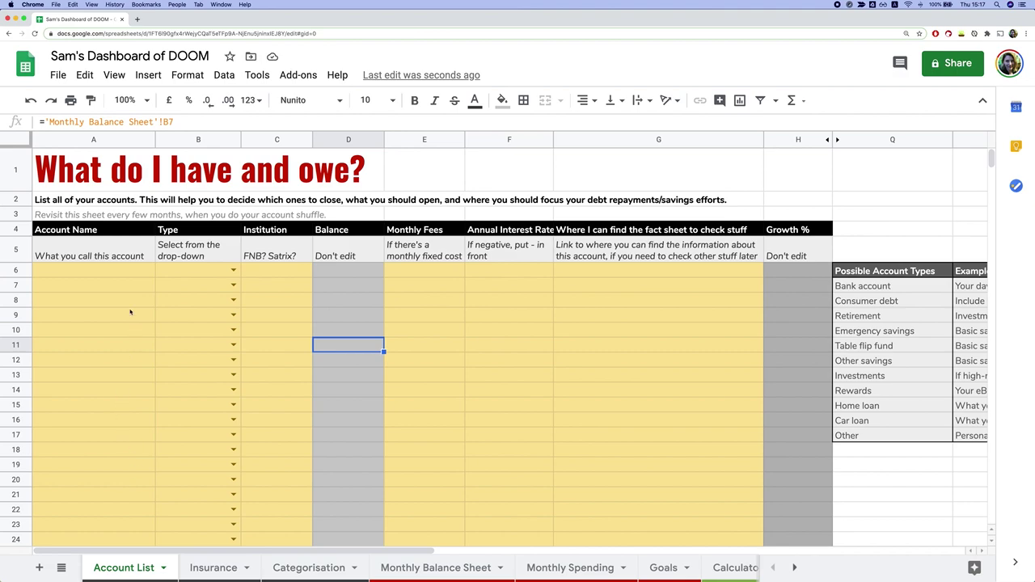
Examine the Account Name, Monthly Fees, Annual Interest Rate and fact sheet columns on the Account List sheet.
left_click(118, 269)
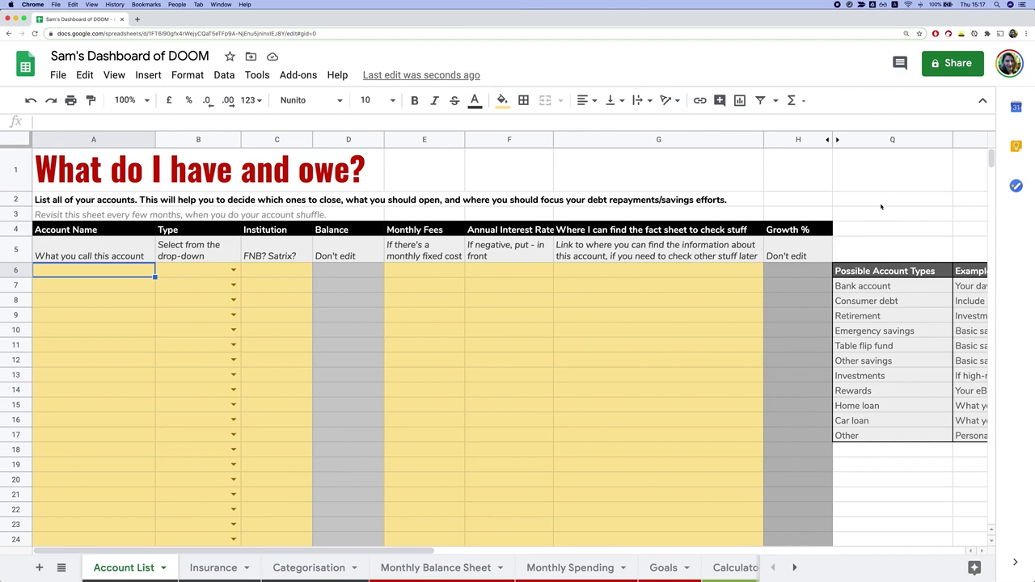
left_click(922, 243)
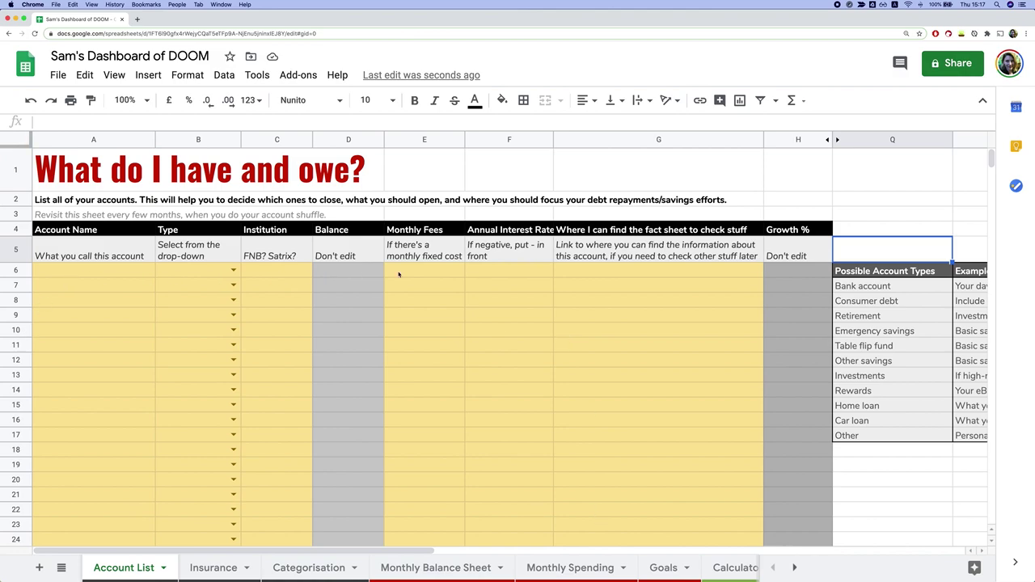
left_click_drag(695, 275, 390, 511)
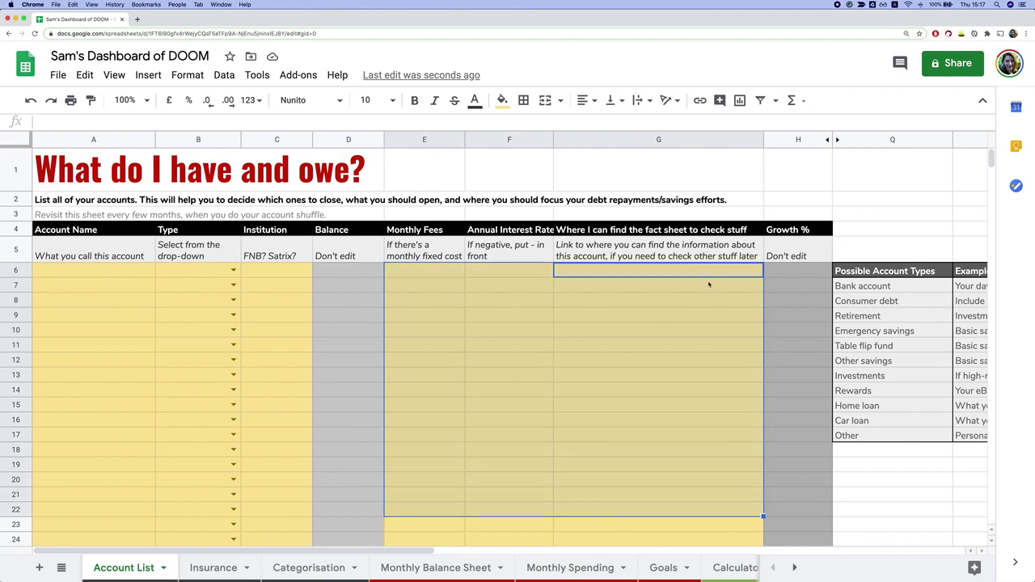
left_click(611, 215)
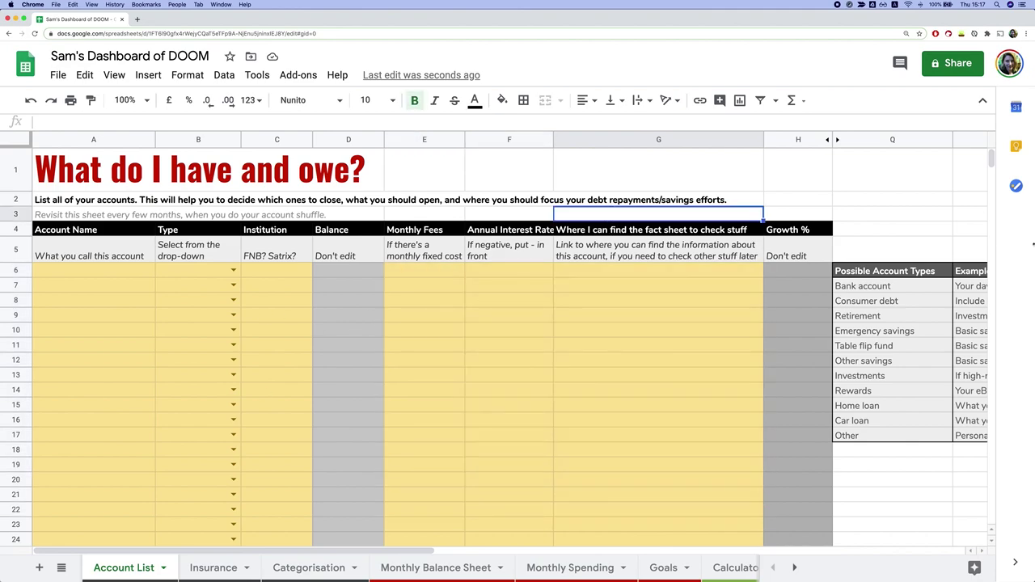
left_click_drag(547, 278, 549, 279)
Close the TweetDeck window and arrange the 22seven browser window side by side with the spreadsheet.
left_click(677, 97)
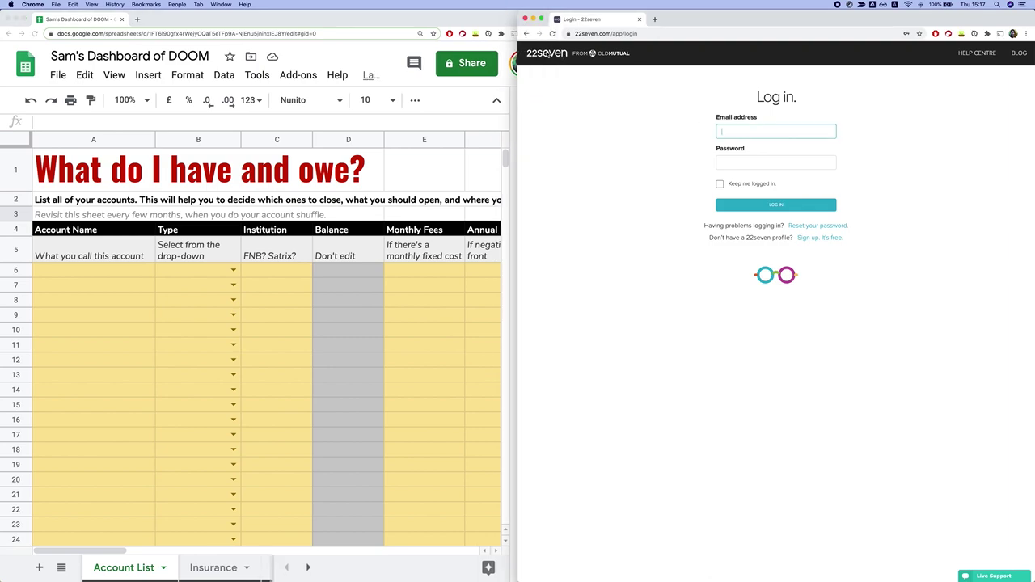
double_click(682, 20)
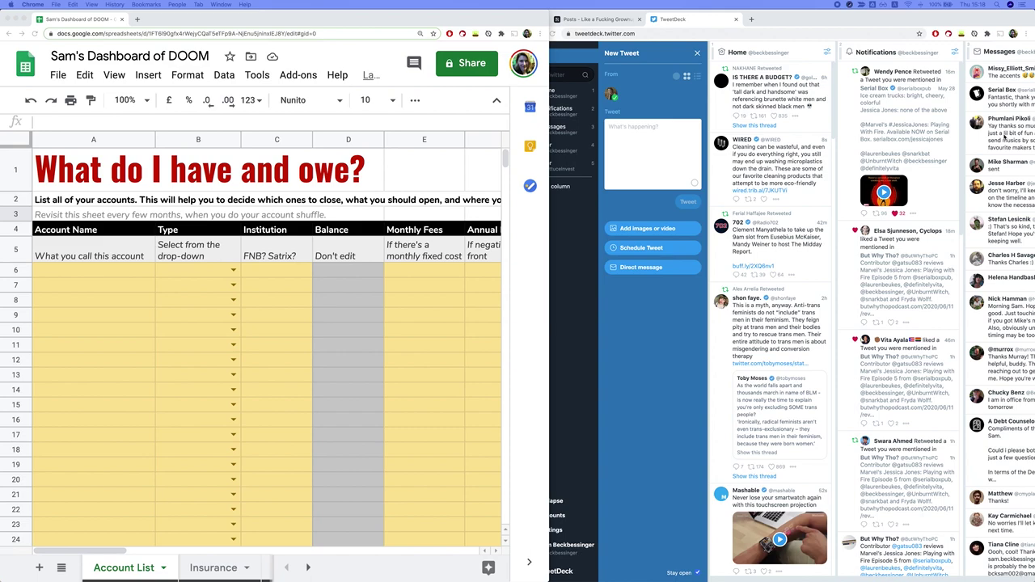
left_click(564, 19)
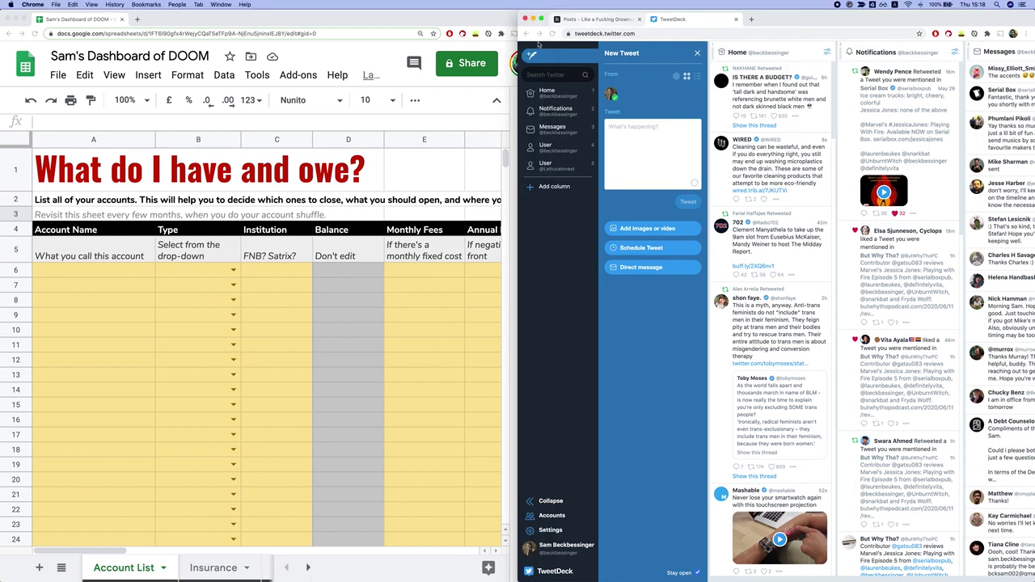
left_click(525, 18)
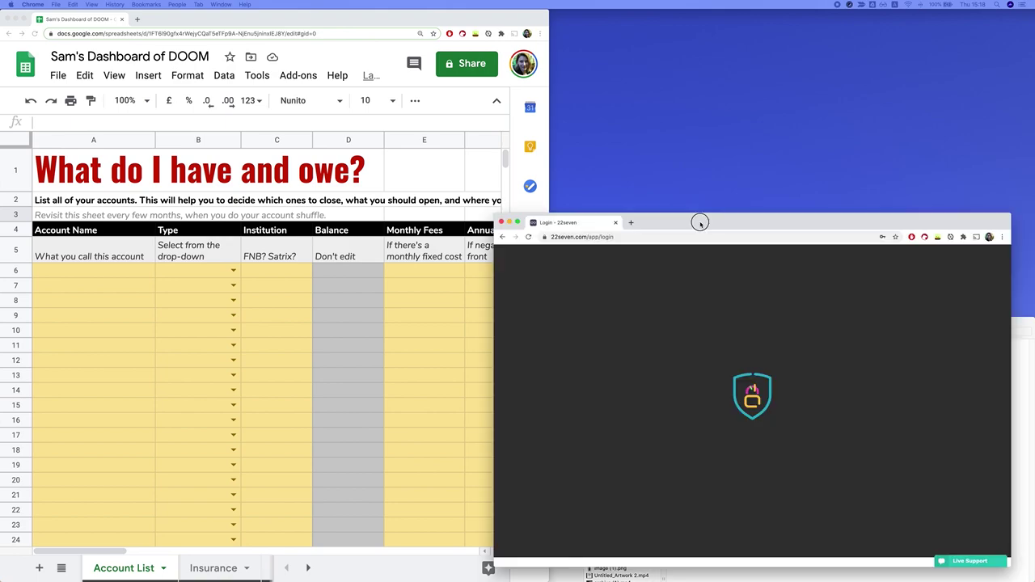
left_click_drag(698, 220, 718, 102)
key("ctrl+alt+Right")
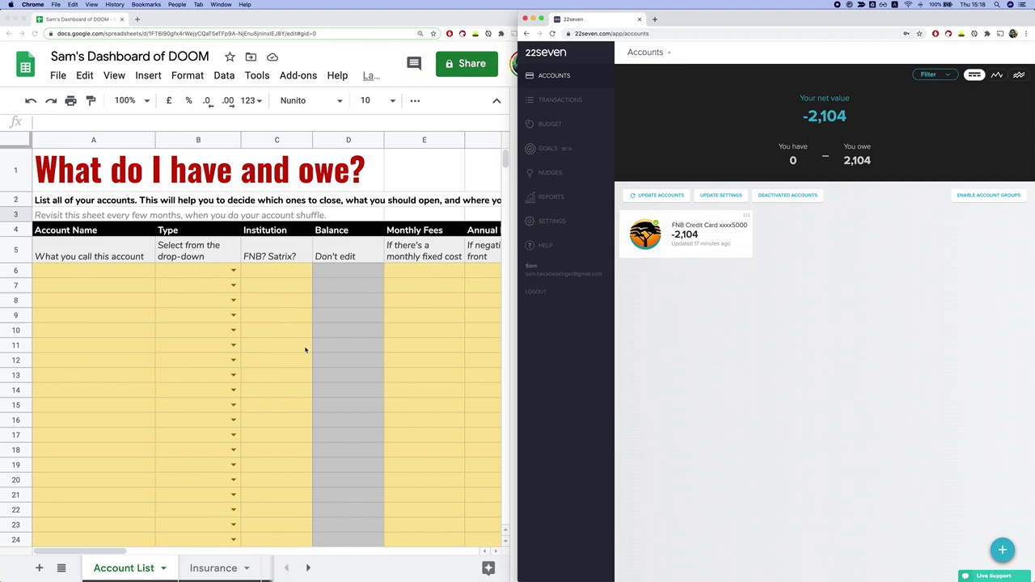
Browse the service providers available for linking an account in 22seven, then return to the Accounts overview.
left_click(340, 463)
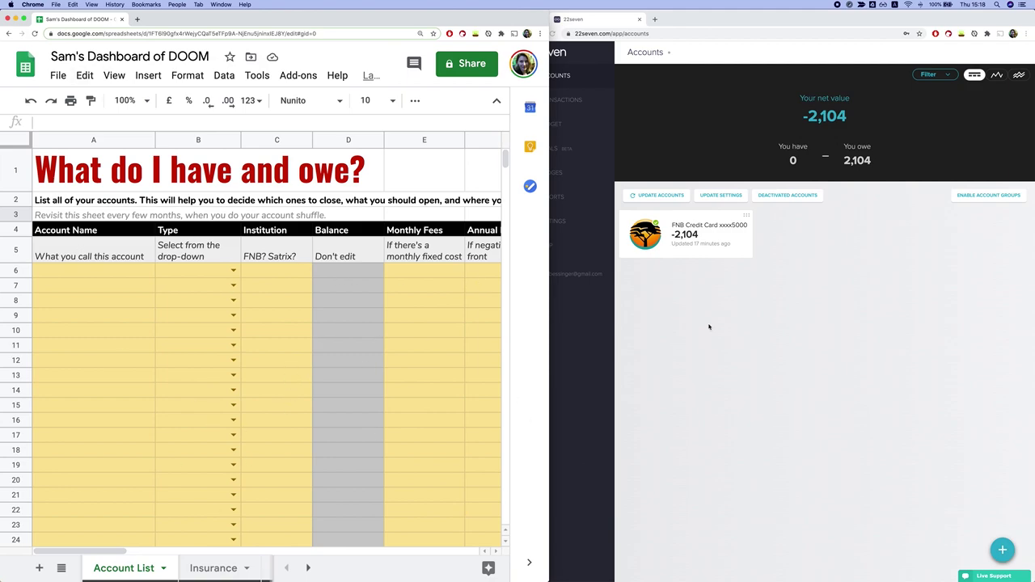
left_click(770, 358)
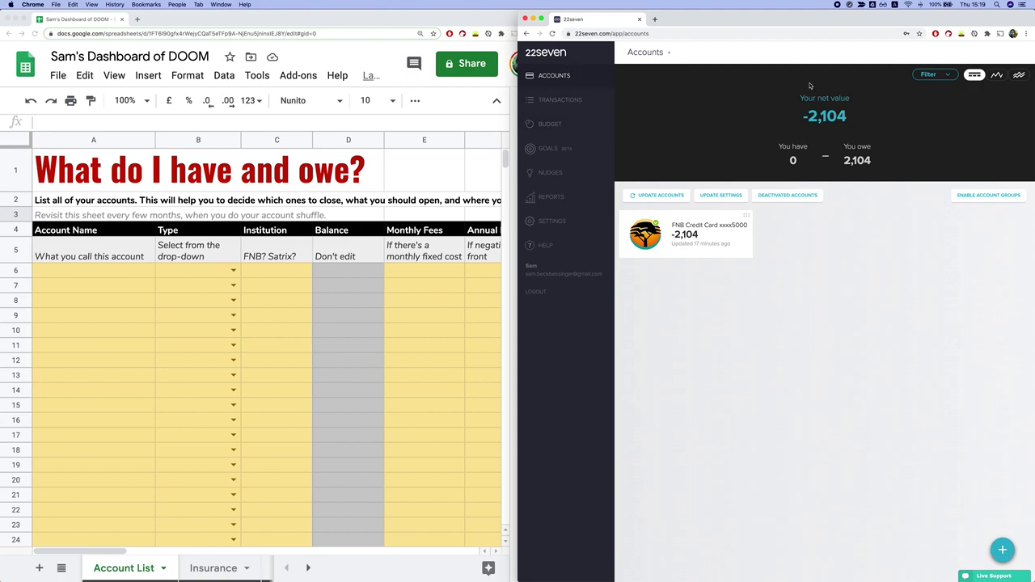
left_click(1008, 550)
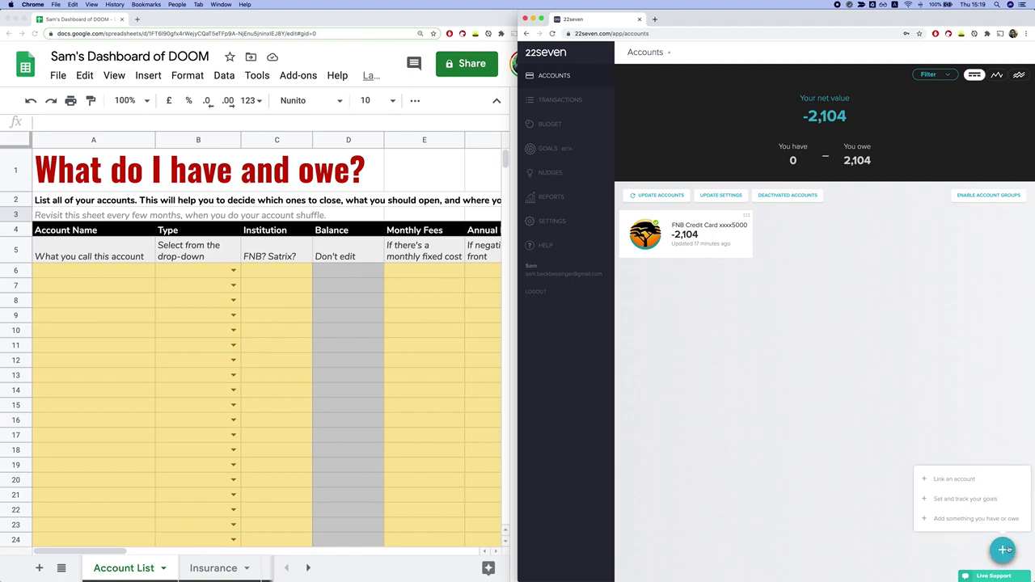
left_click(954, 480)
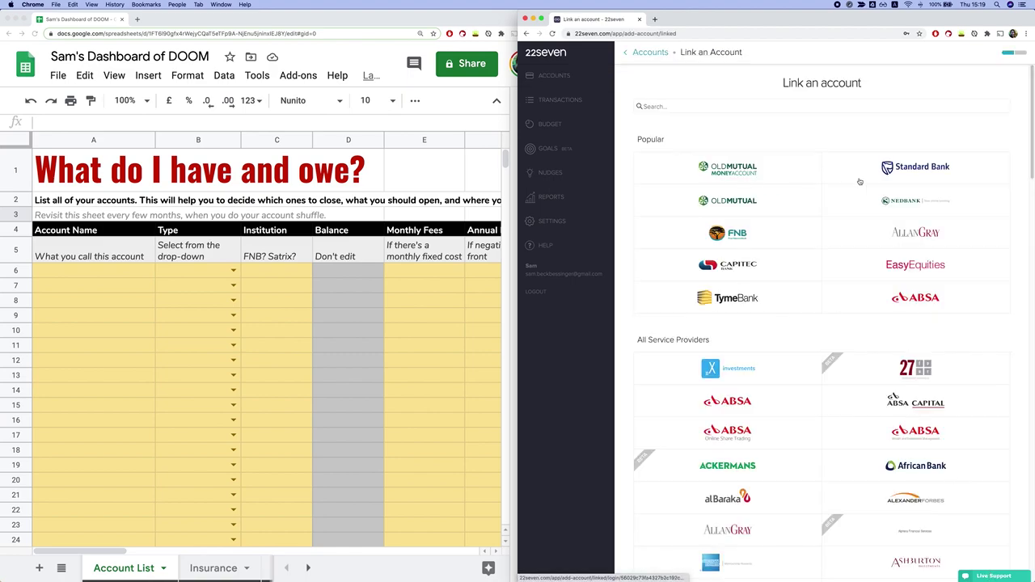
scroll(793, 356, "down", 5)
scroll(778, 362, "down", 10)
scroll(728, 243, "up", 11)
left_click(643, 53)
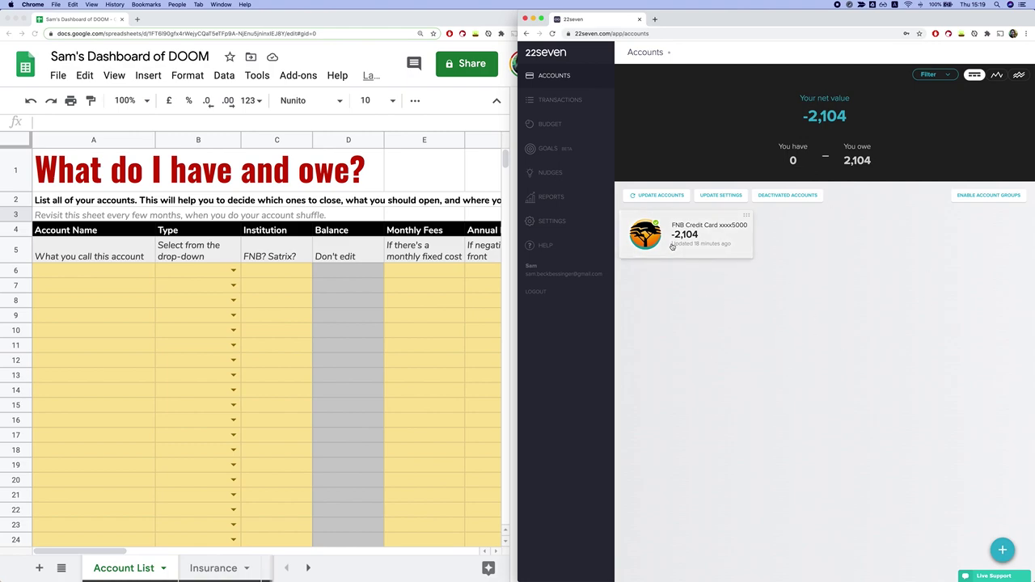
Enter "FNB credit card" as the first account name in cell A6 of the Account List.
left_click(149, 270)
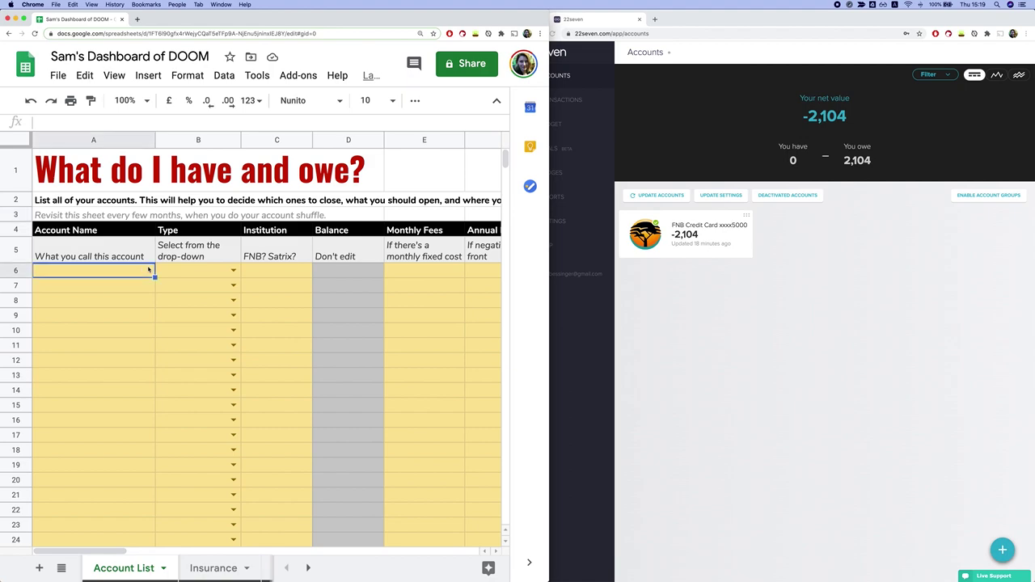
type("F")
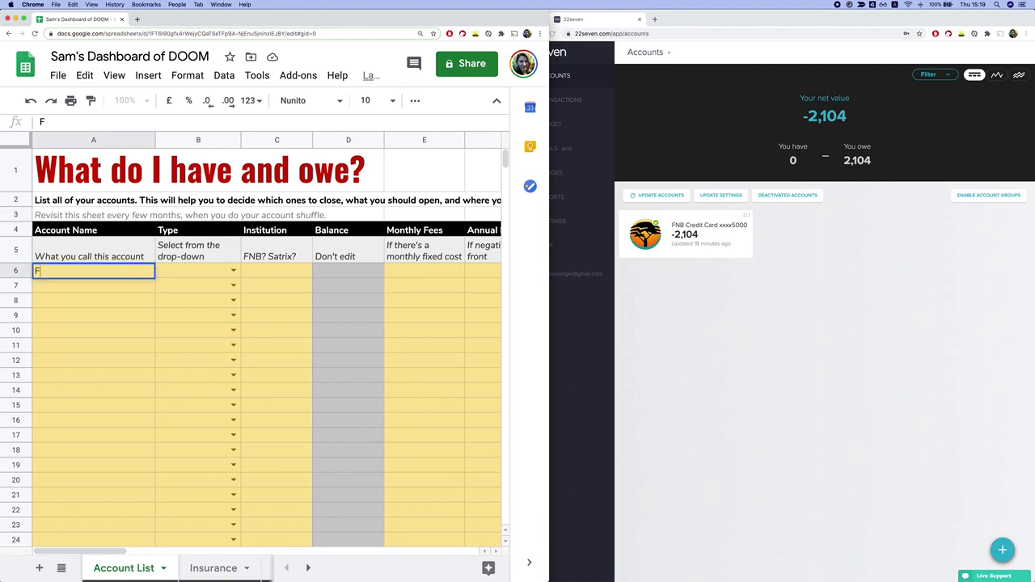
type("NB credit card")
key("Return")
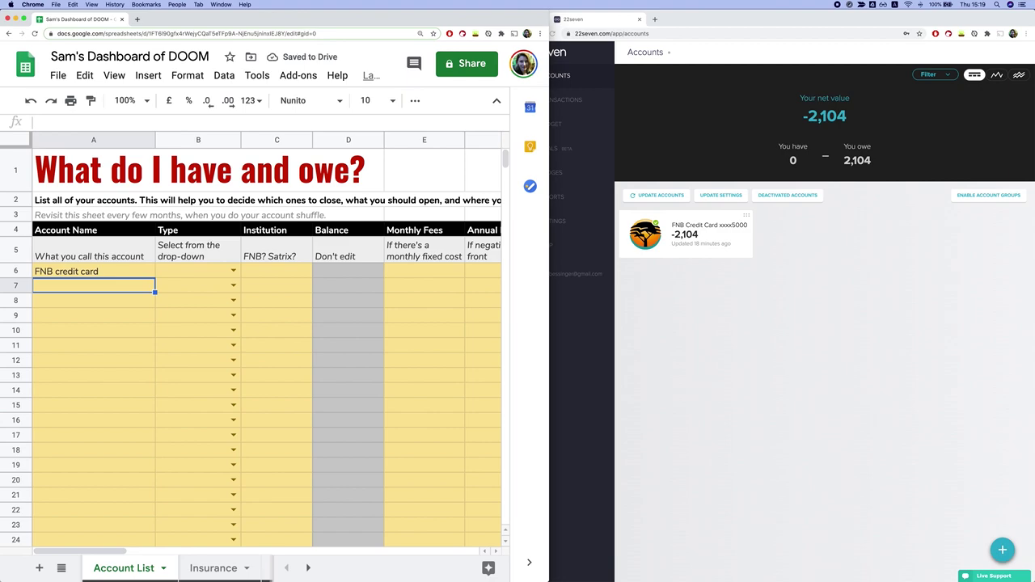
Enter "Fuckaround fund" as the second account name in cell A7.
type("Sav")
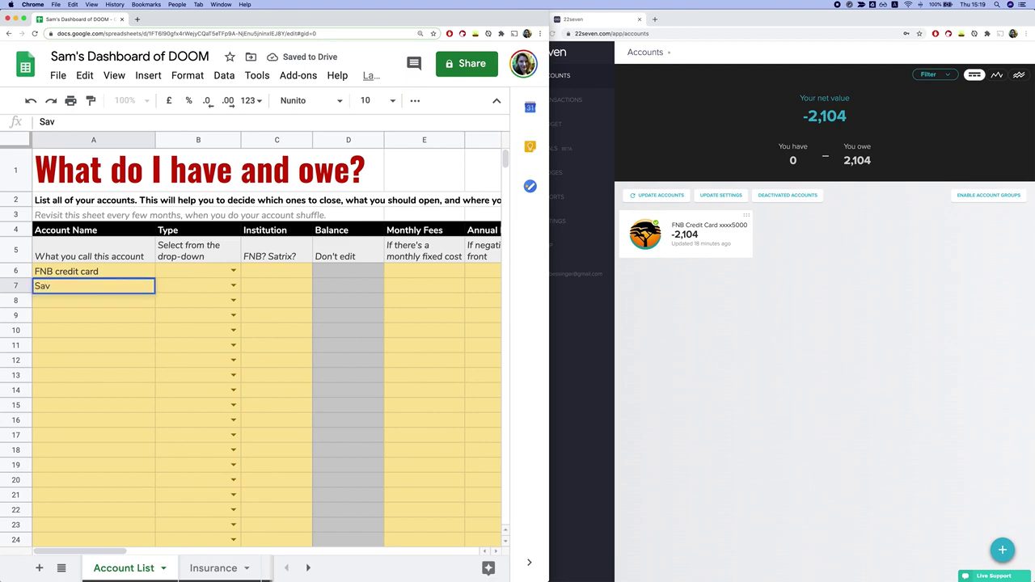
key("BackSpace")
key("BackSpace")
key("BackSpace")
type("Fucking")
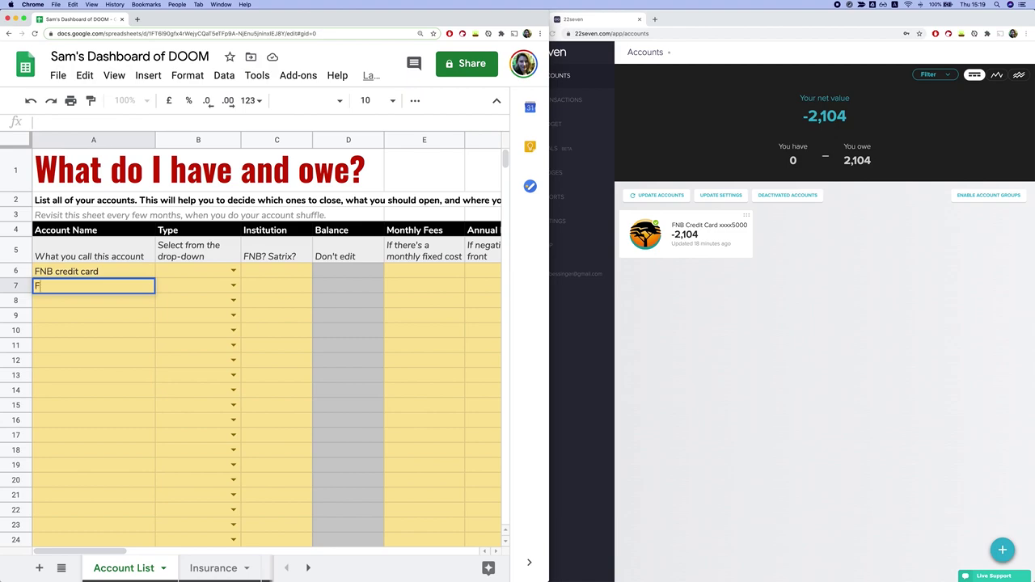
key("BackSpace")
key("BackSpace")
key("BackSpace")
type("around fund")
key("Return")
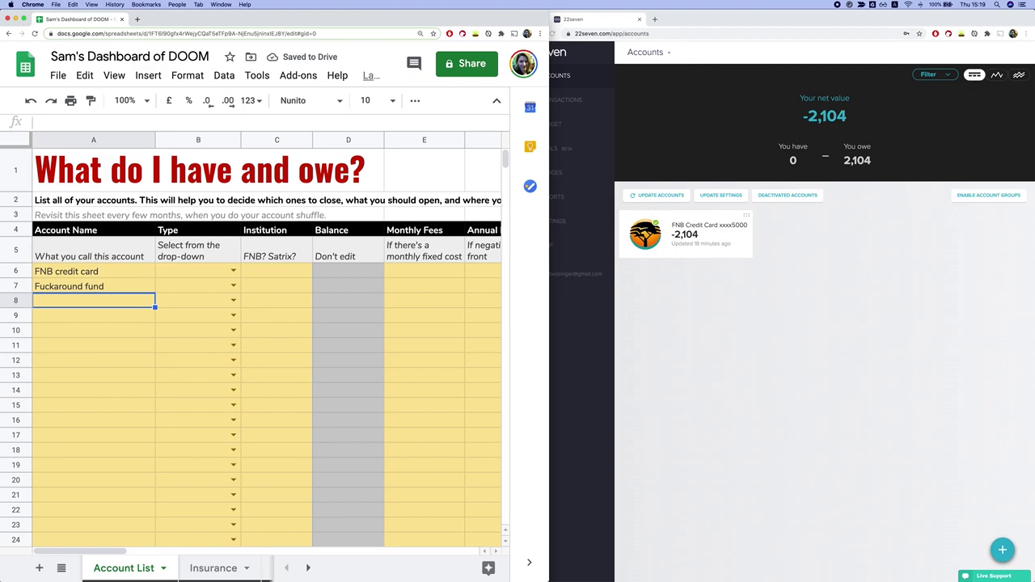
Enter "Emergency savings" as the third account name in cell A8.
type("B")
key("BackSpace")
type("Emergency savings")
key("Return")
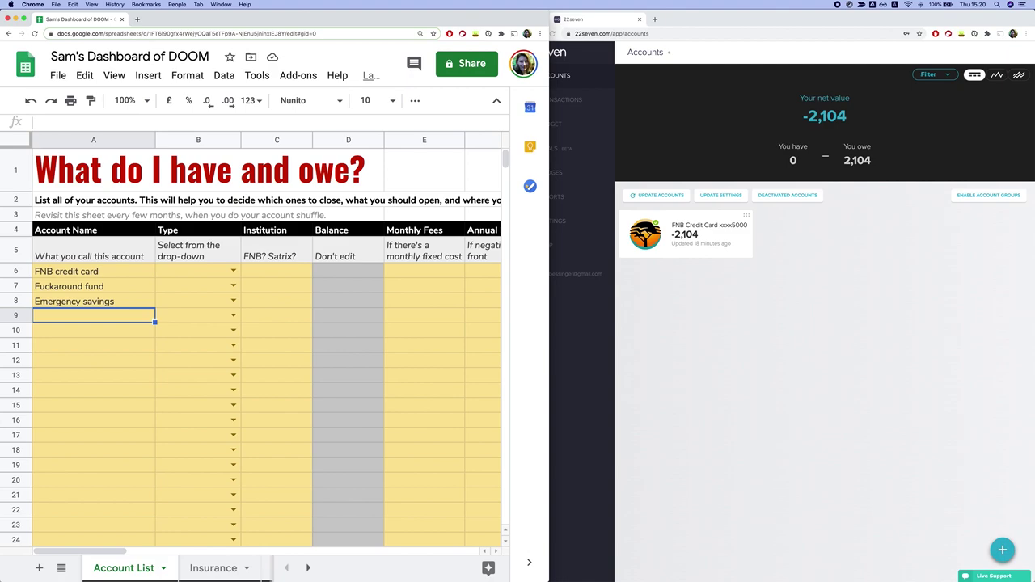
Enter "Cat shares" as the fourth account name in cell A9.
type("Cat")
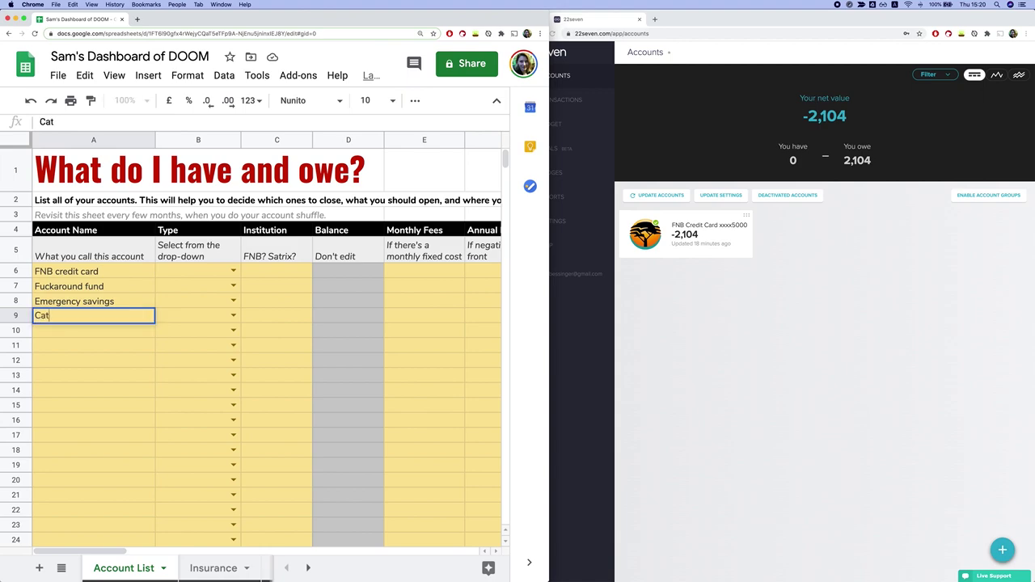
key("BackSpace")
key("BackSpace")
key("BackSpace")
type("Cat shares")
key("Return")
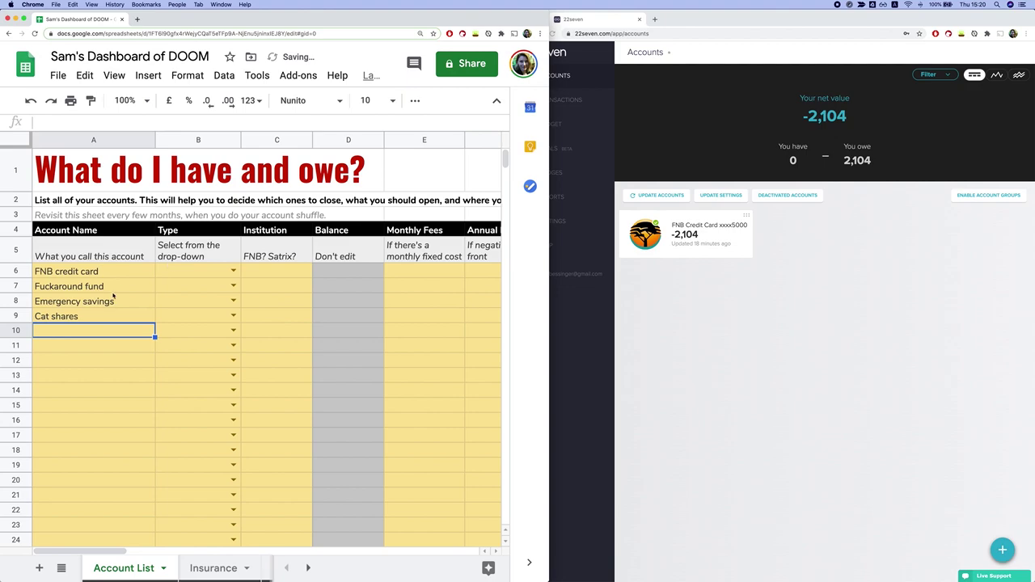
Enter "Retirement savings" as the fifth account name in cell A10.
scroll(103, 321, "down", 3)
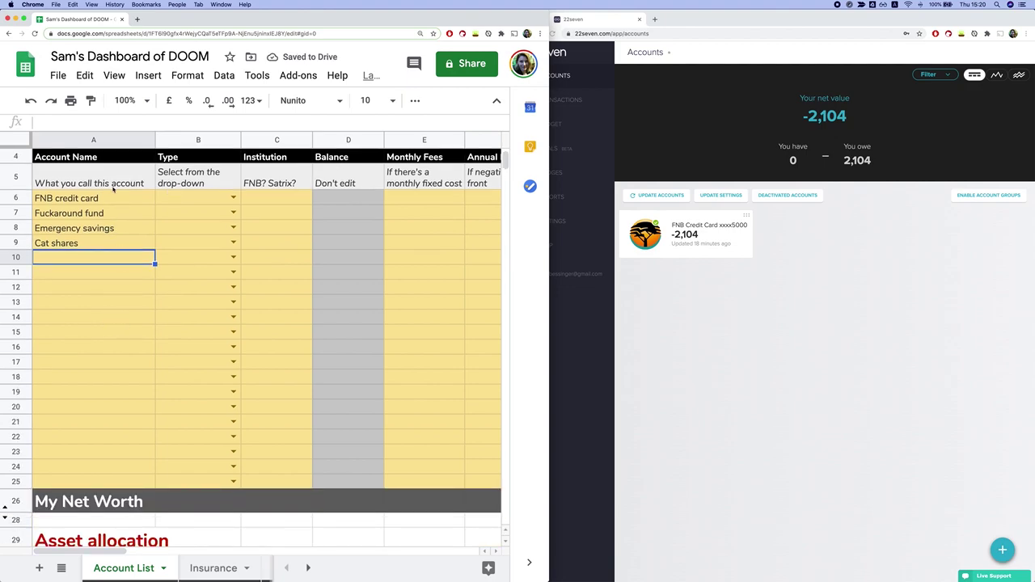
type("R")
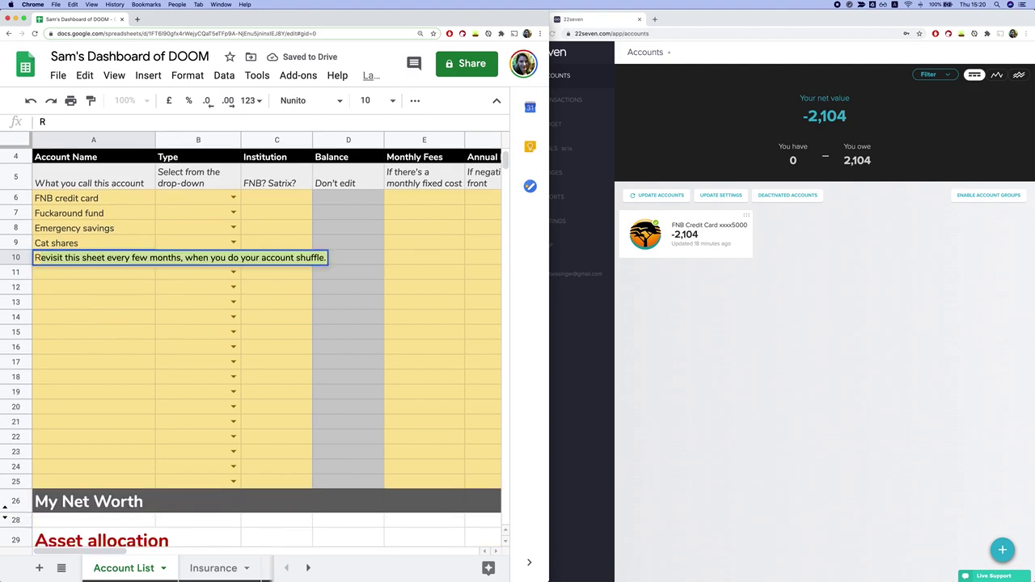
type("etirement savings")
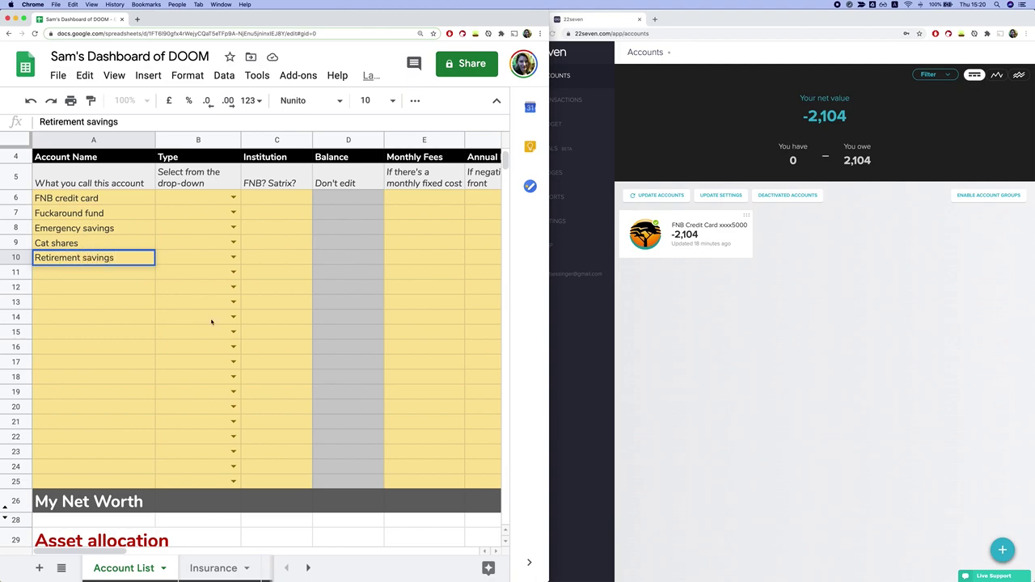
left_click(77, 276)
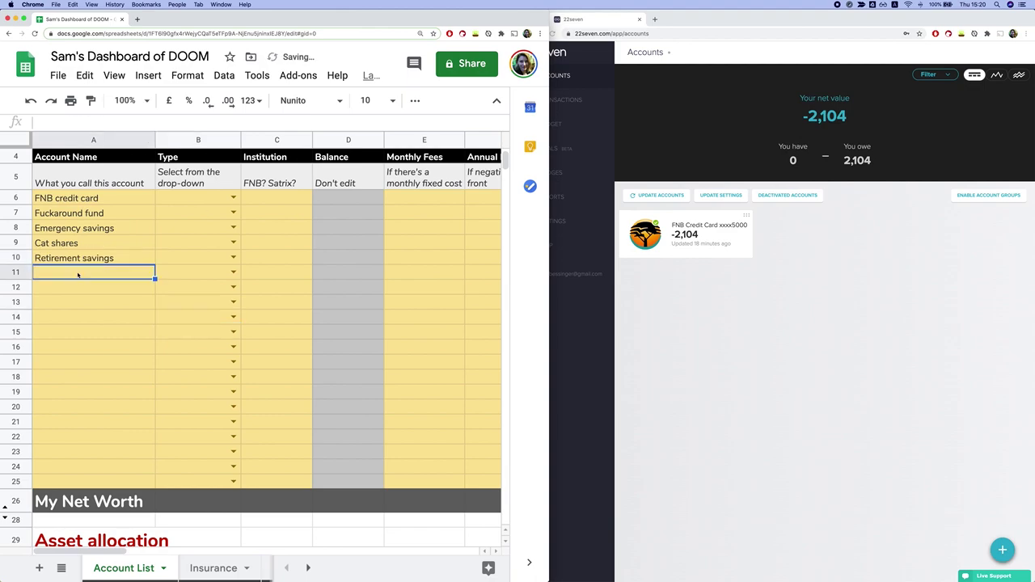
Set the account type to Consumer debt for the FNB credit card and Bank account for the Fuckaround fund.
left_click(233, 197)
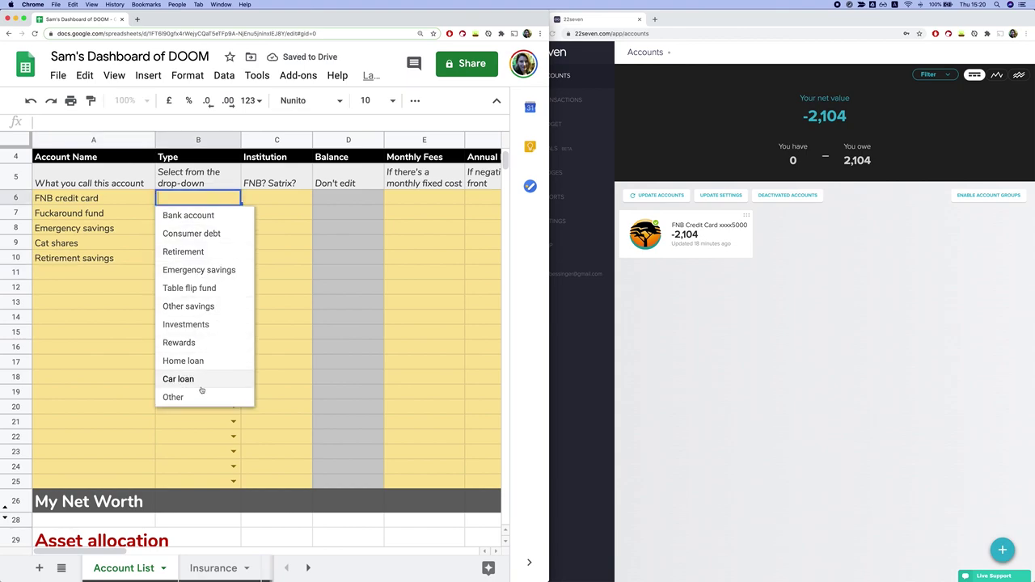
left_click(209, 235)
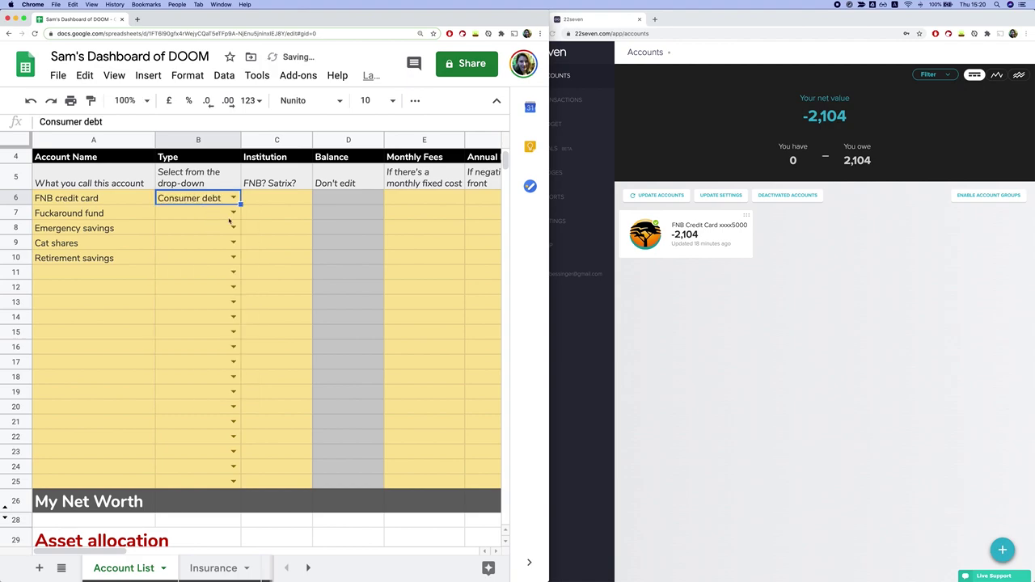
left_click(232, 213)
left_click(194, 230)
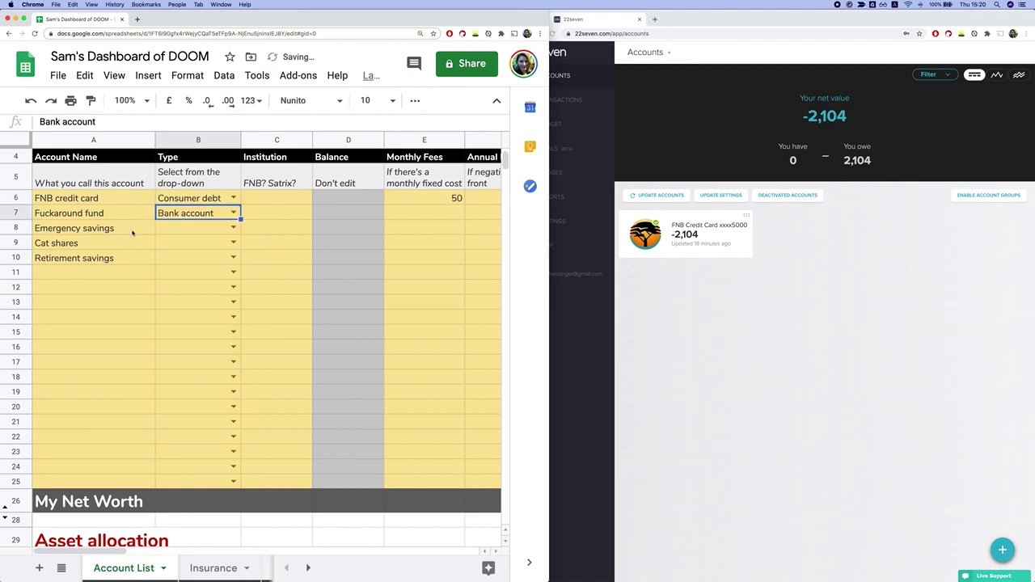
Set the account type of the Emergency savings row to Emergency savings.
left_click(132, 233)
left_click(233, 228)
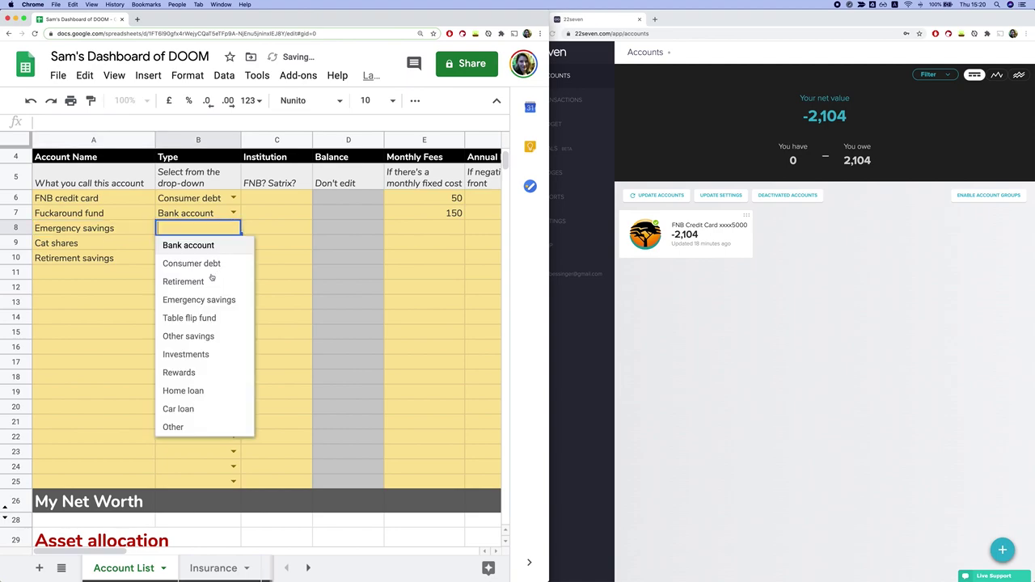
left_click(188, 335)
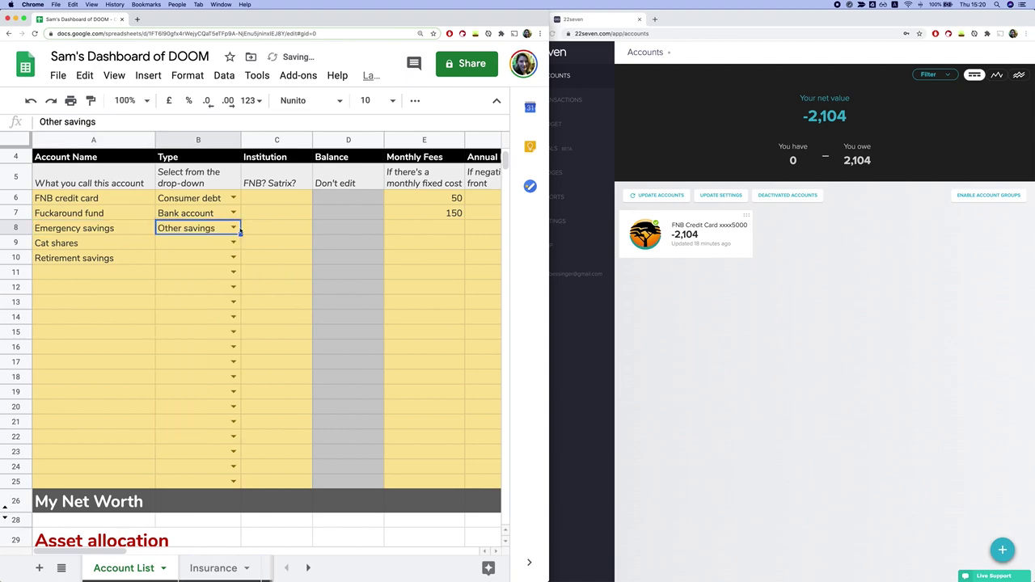
left_click(233, 228)
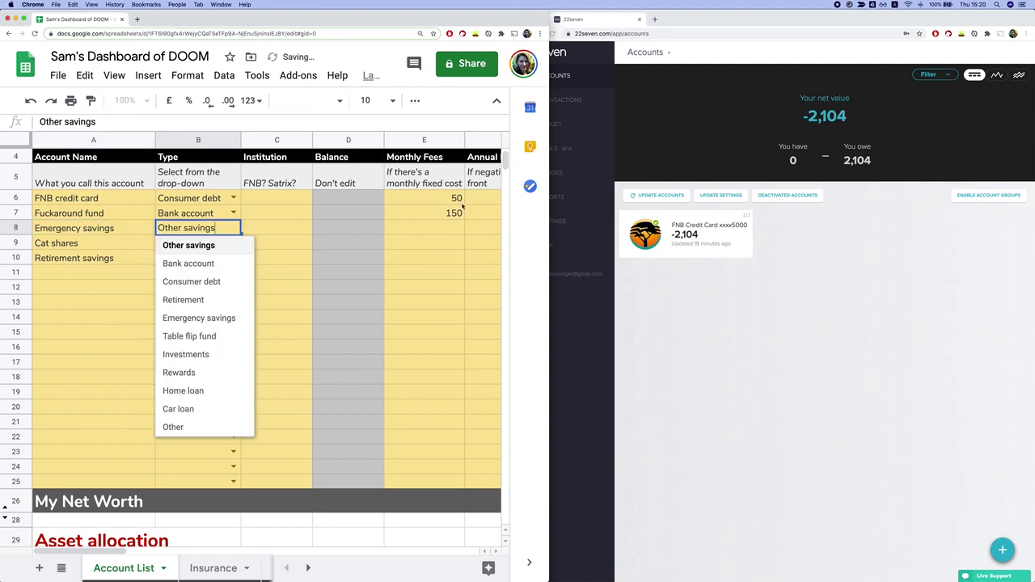
left_click(193, 320)
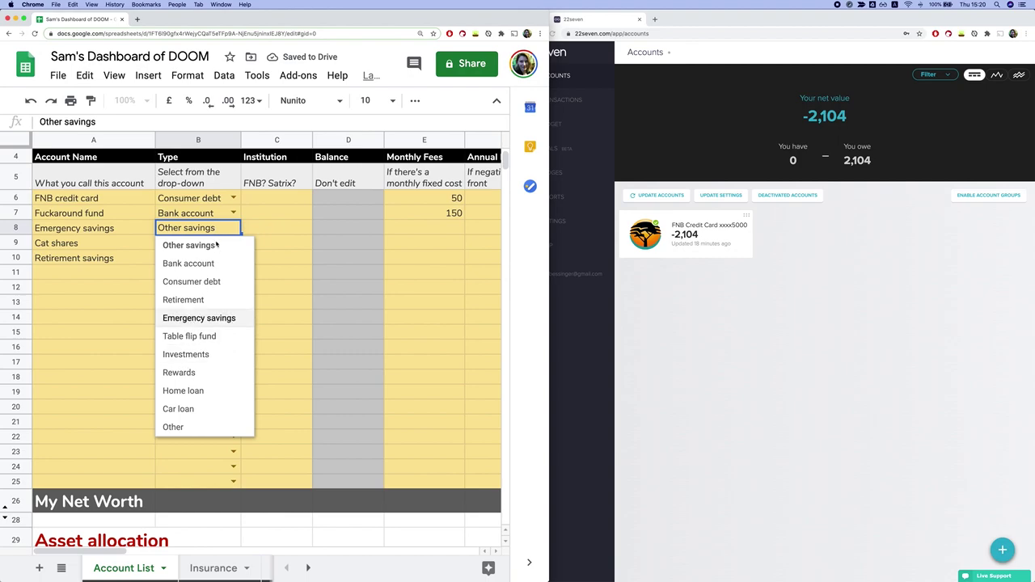
Set the account type to Investments for Cat shares and Retirement for Retirement savings.
left_click(232, 243)
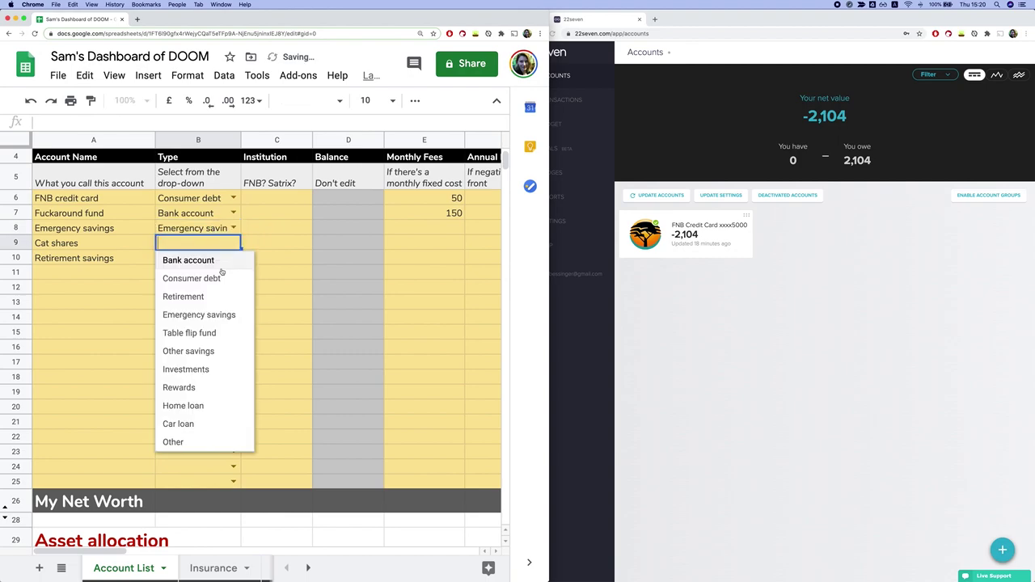
left_click(186, 370)
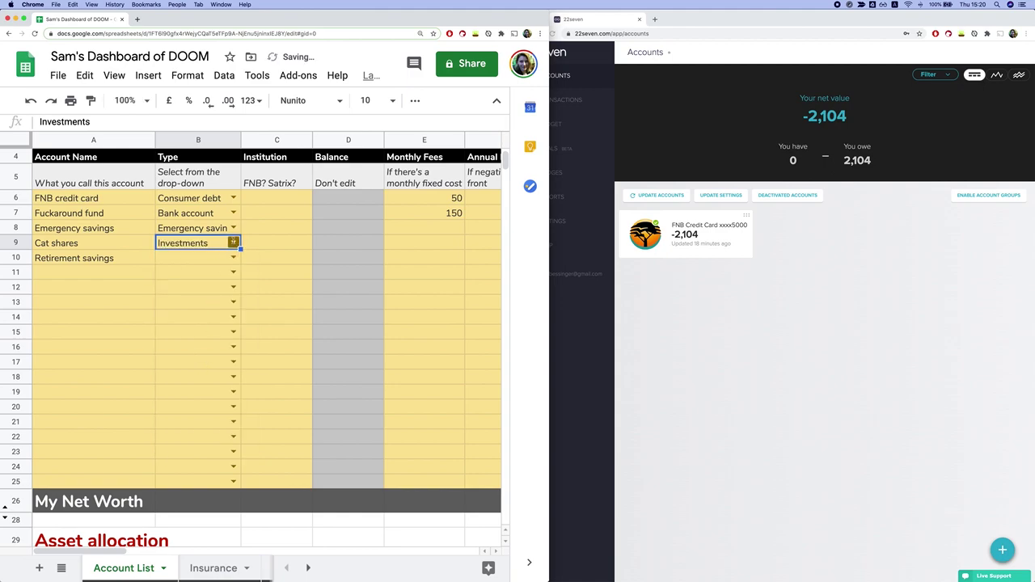
left_click(232, 243)
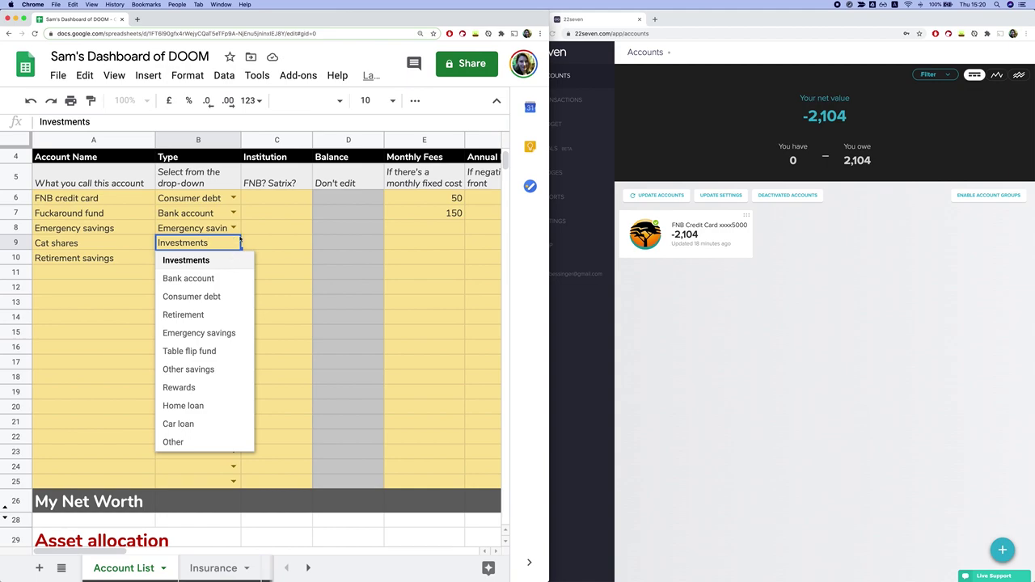
left_click(276, 213)
left_click(233, 257)
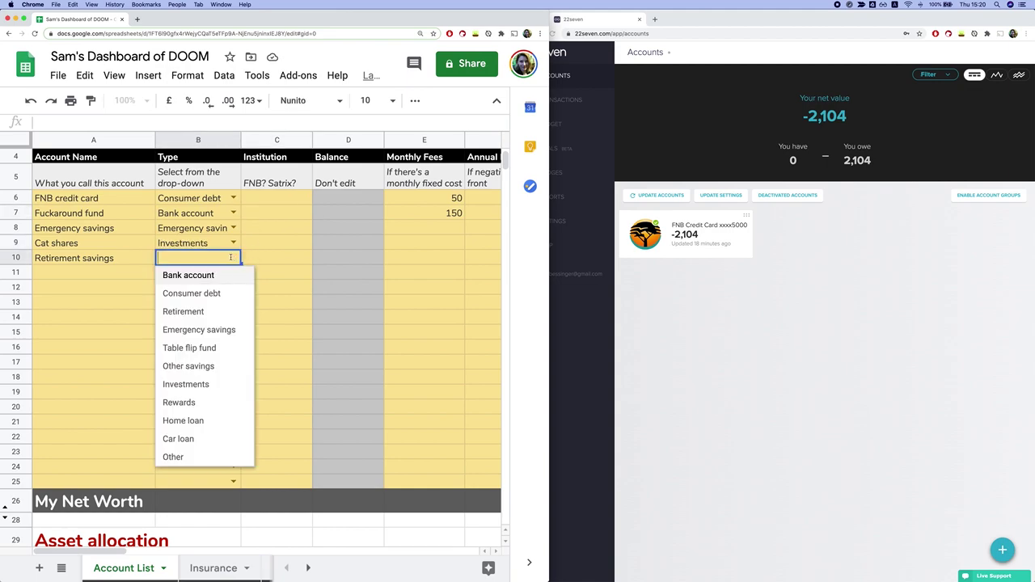
left_click(205, 312)
Enter FNB as the institution for the FNB credit card and Capitec for the Fuckaround fund.
left_click(278, 200)
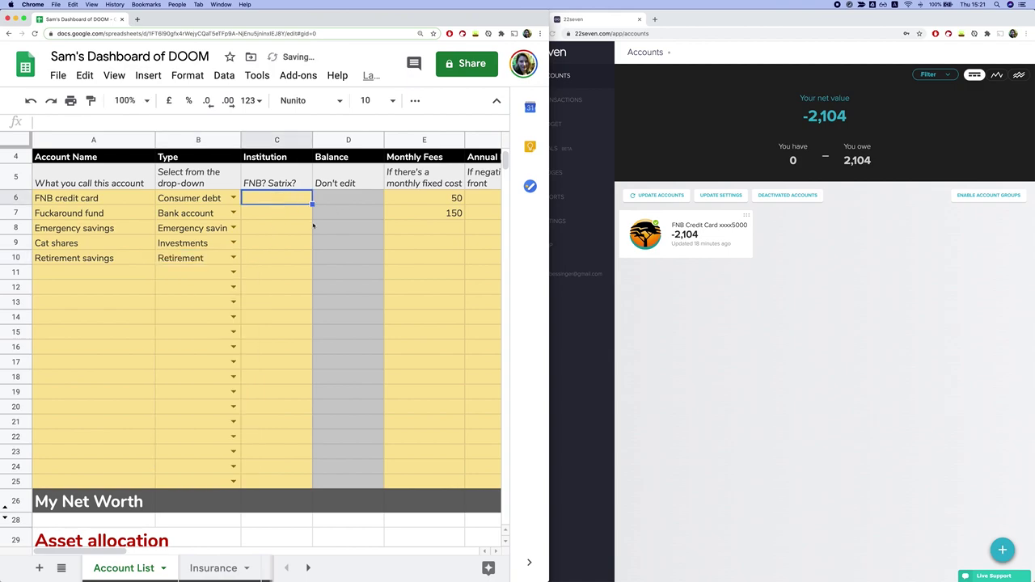
scroll(296, 200, "up", 2)
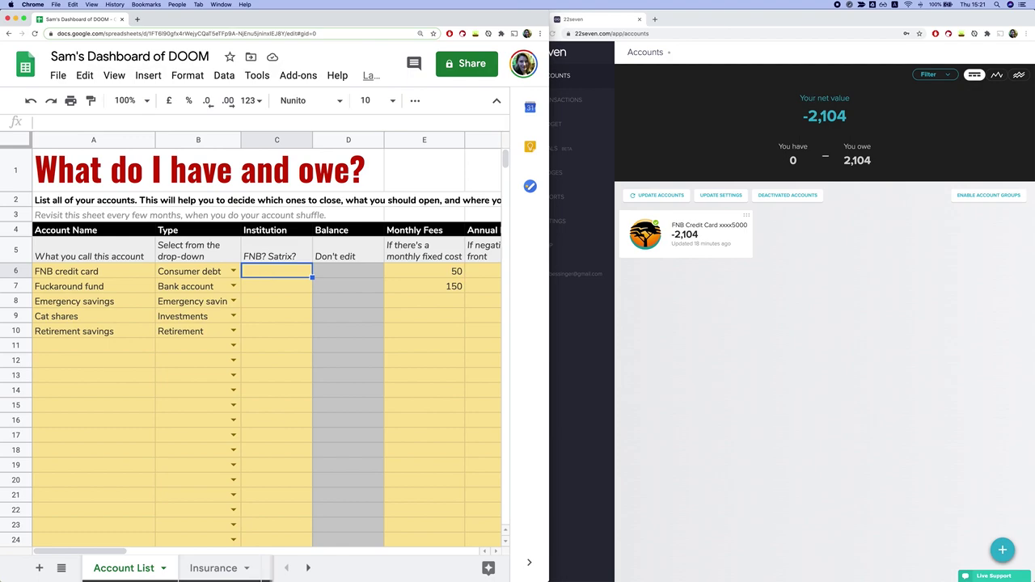
type("FNB")
key("Delete")
key("Return")
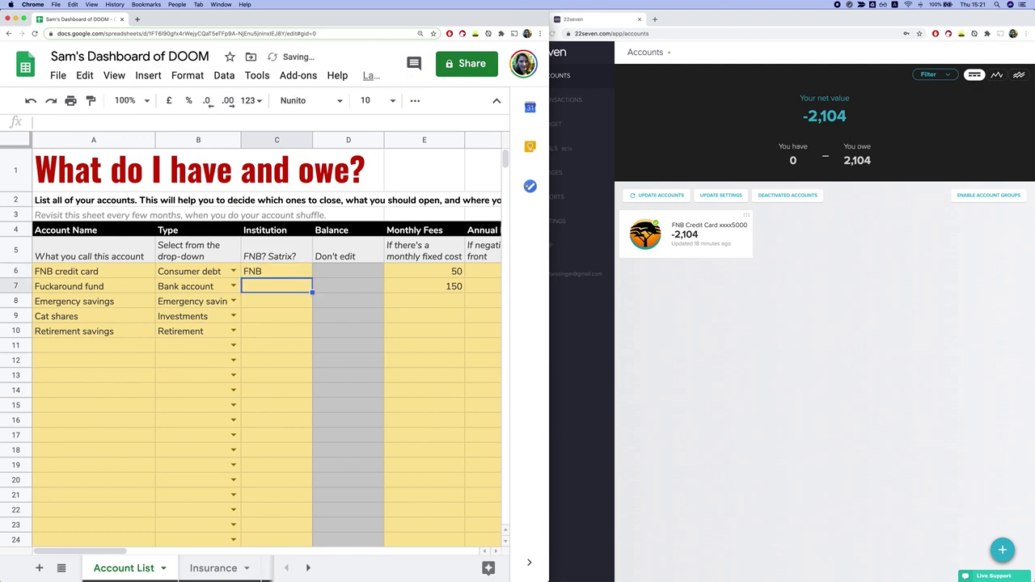
type("Capitec")
key("Return")
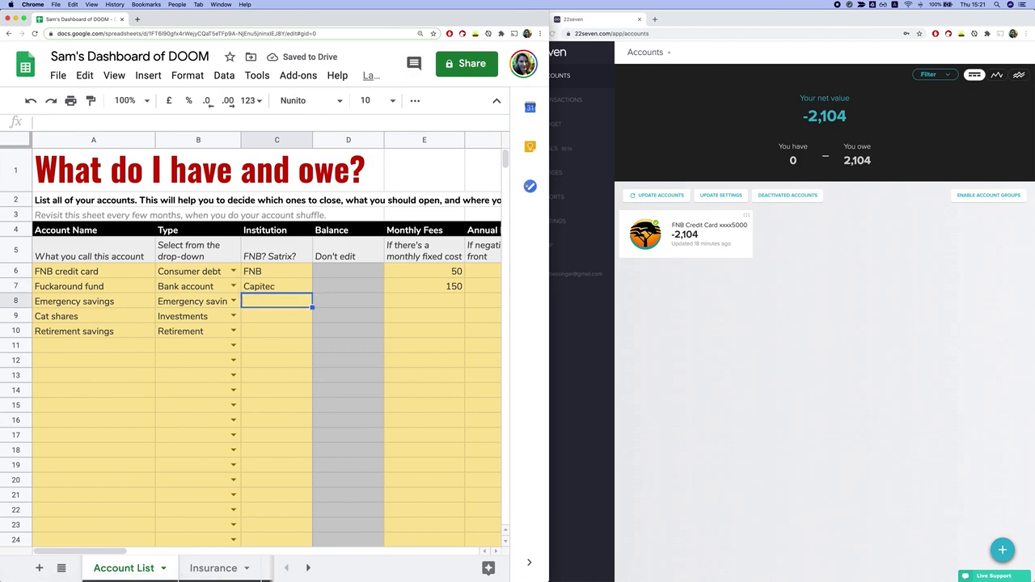
Enter "Under my bed" as the institution for Emergency savings and "CatsRus" for Cat shares.
type("Under my bed")
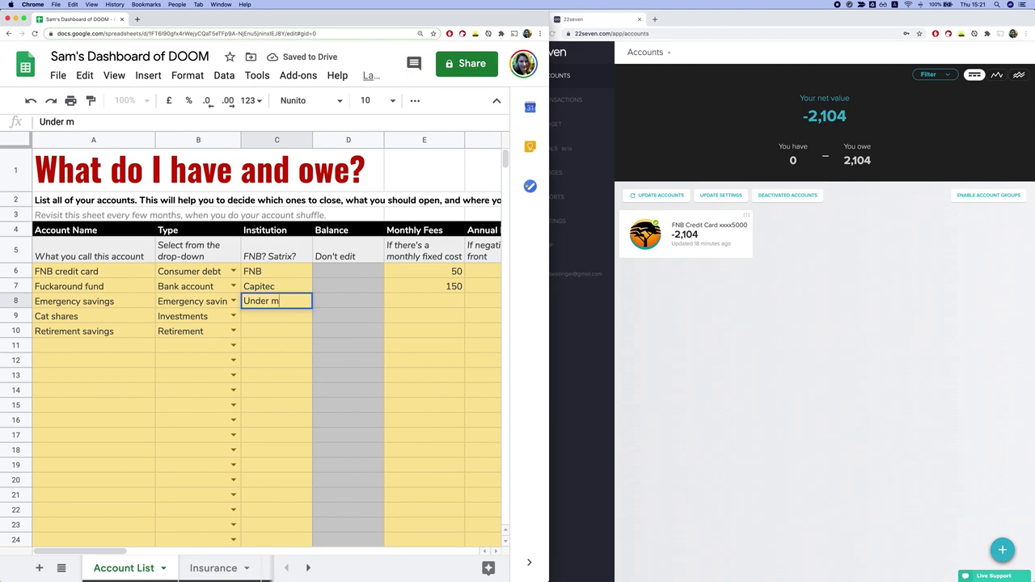
key("Return")
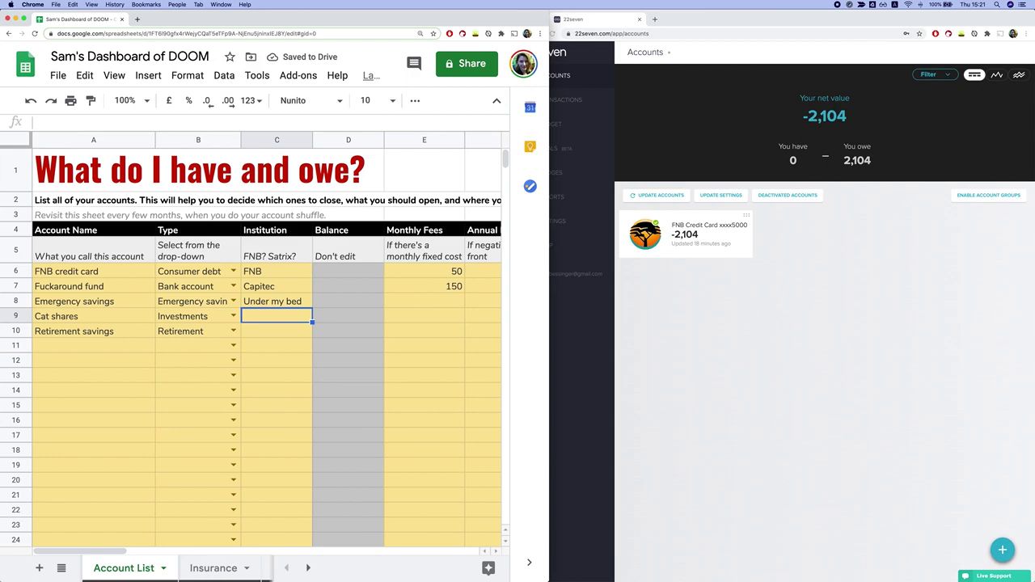
type("CatsRus")
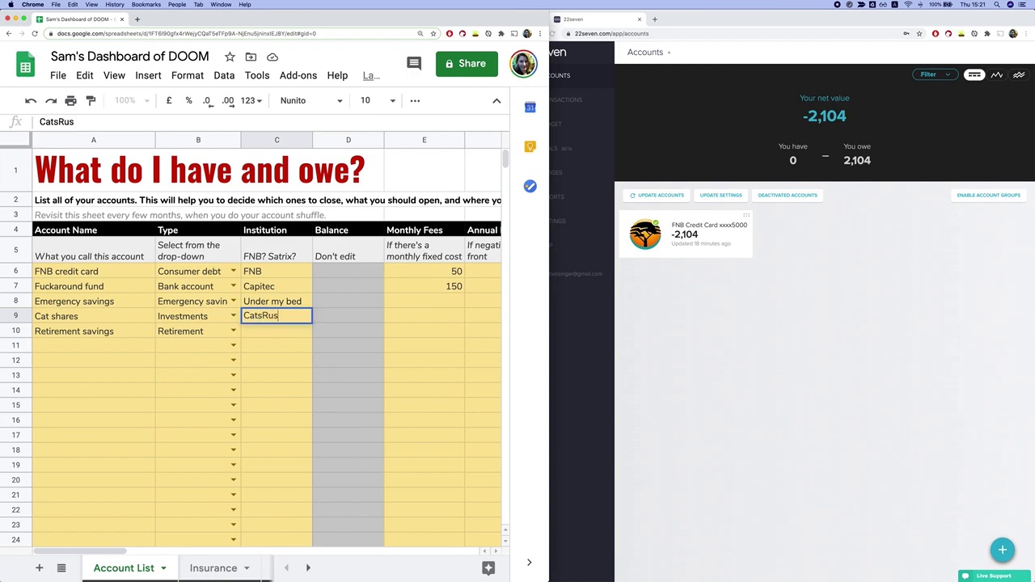
key("Return")
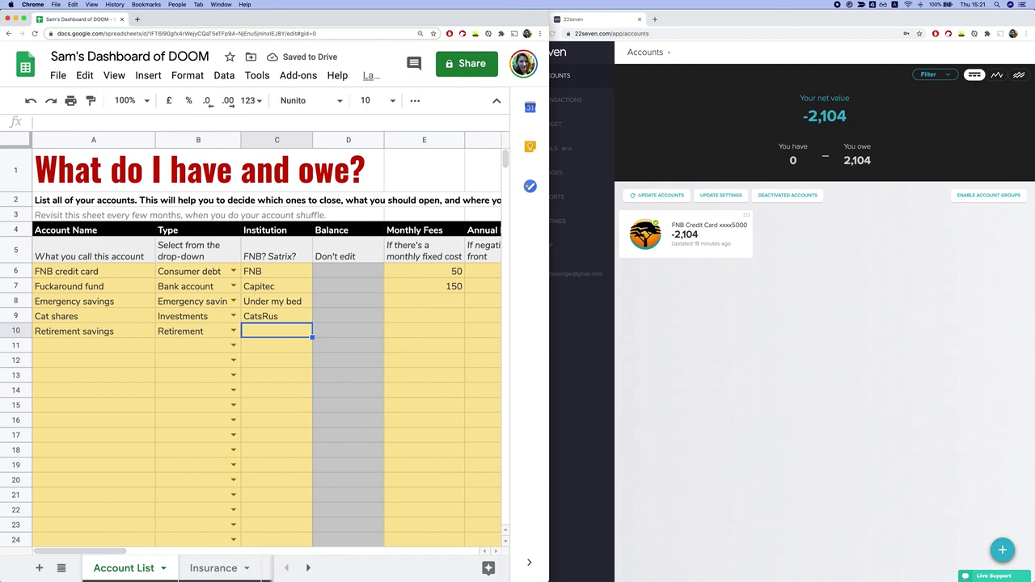
Enter "Company Y" as the institution for Retirement savings in cell C10.
type("C")
key("BackSpace")
type("Company Y")
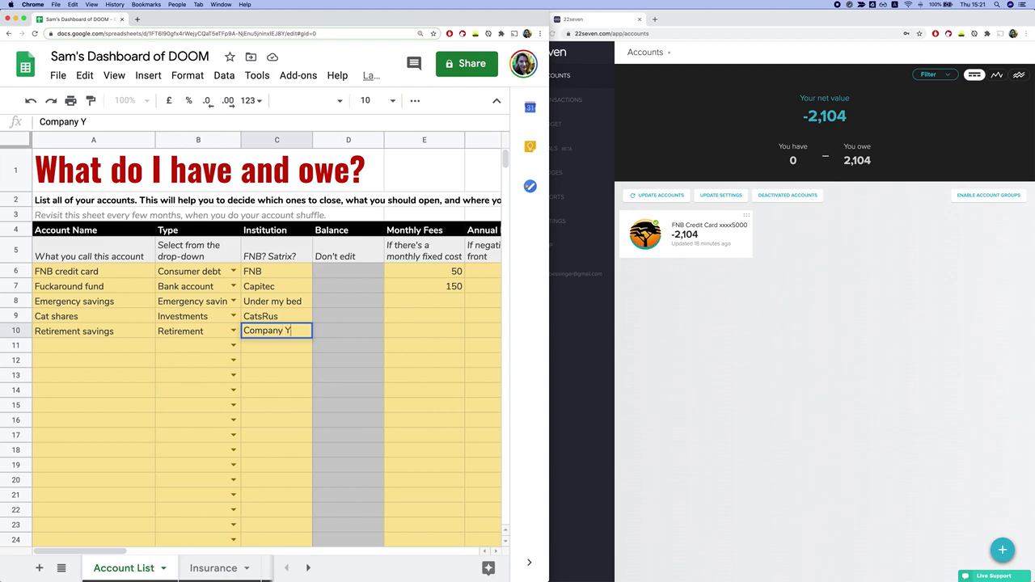
left_click(349, 272)
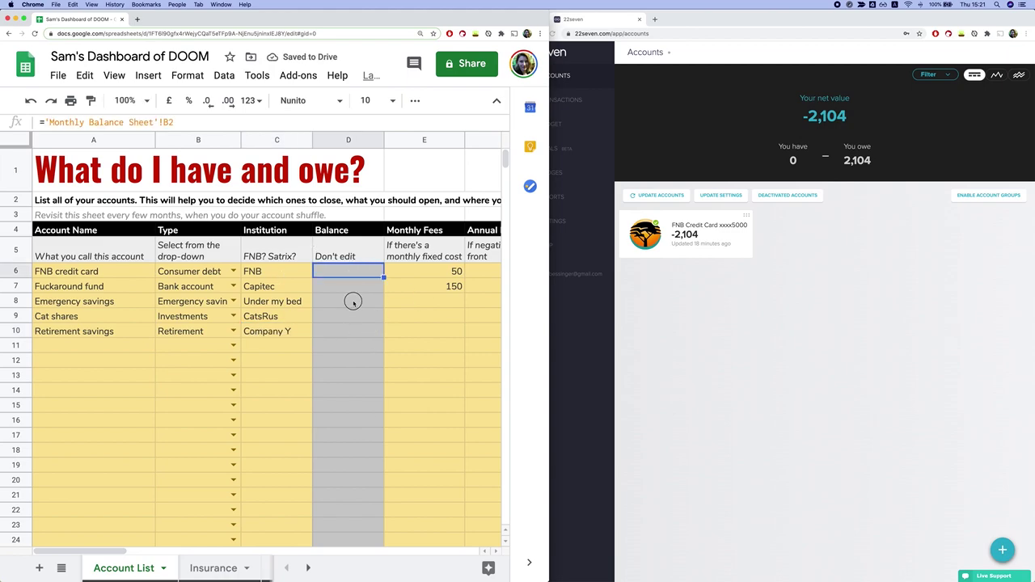
Review the Balance, Monthly Fees and Annual Interest Rate columns for the five listed accounts.
left_click_drag(351, 300, 347, 337)
left_click(437, 331)
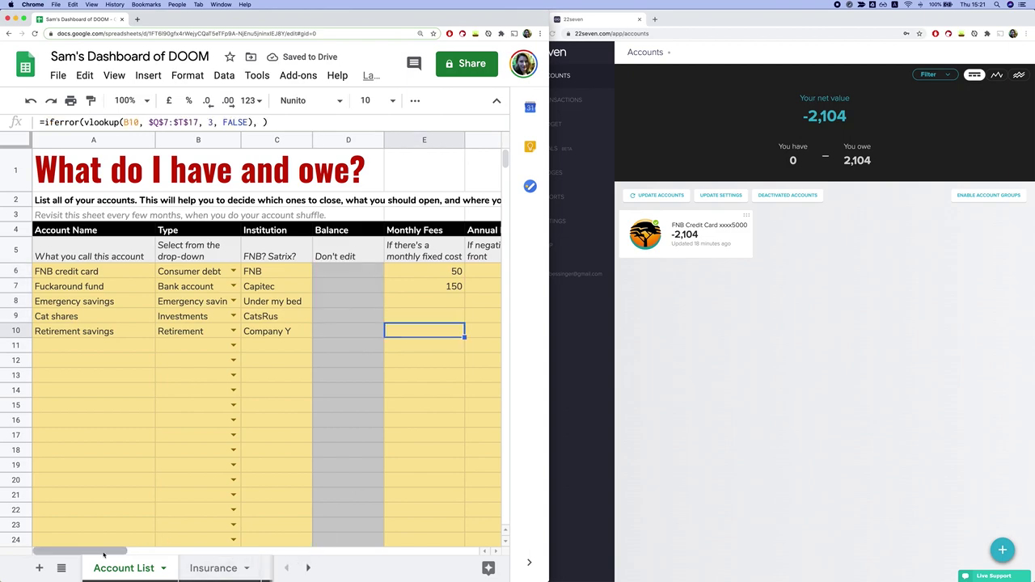
left_click_drag(110, 550, 161, 551)
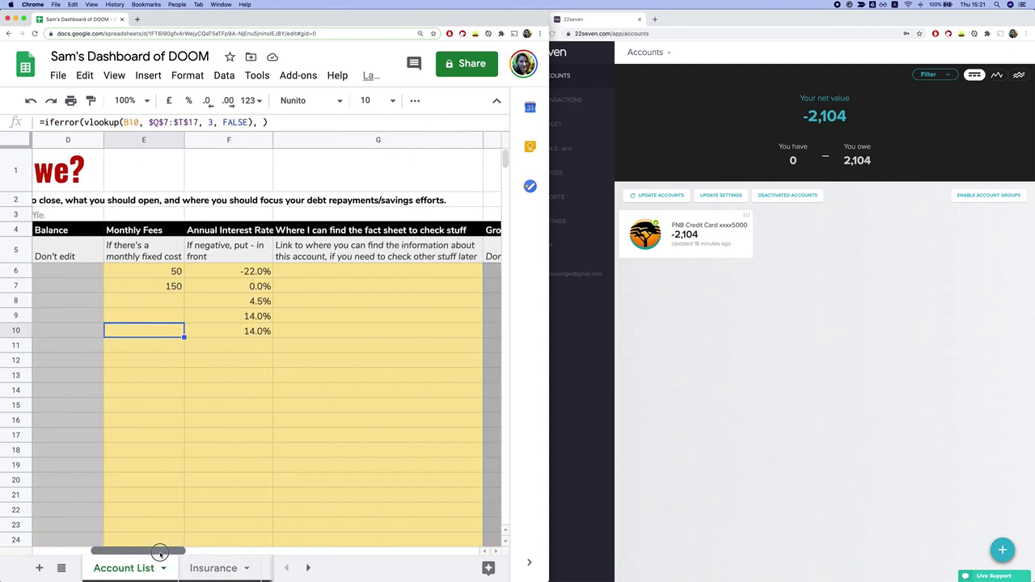
left_click_drag(166, 273, 162, 348)
left_click_drag(177, 553, 116, 551)
Switch to 22seven and open the transactions list to check for the FNB credit card's monthly fee.
left_click(442, 275)
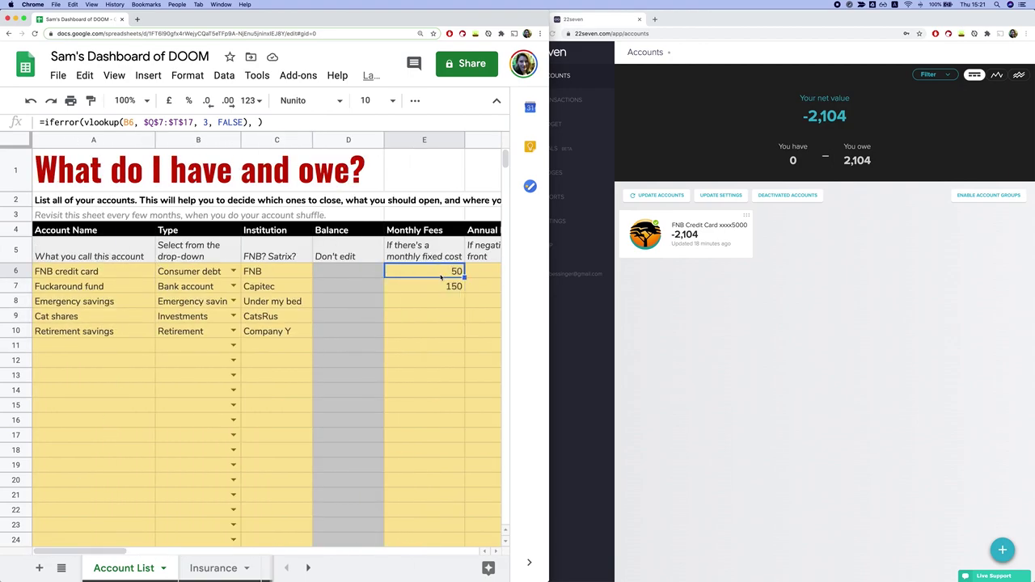
left_click(829, 339)
left_click(554, 100)
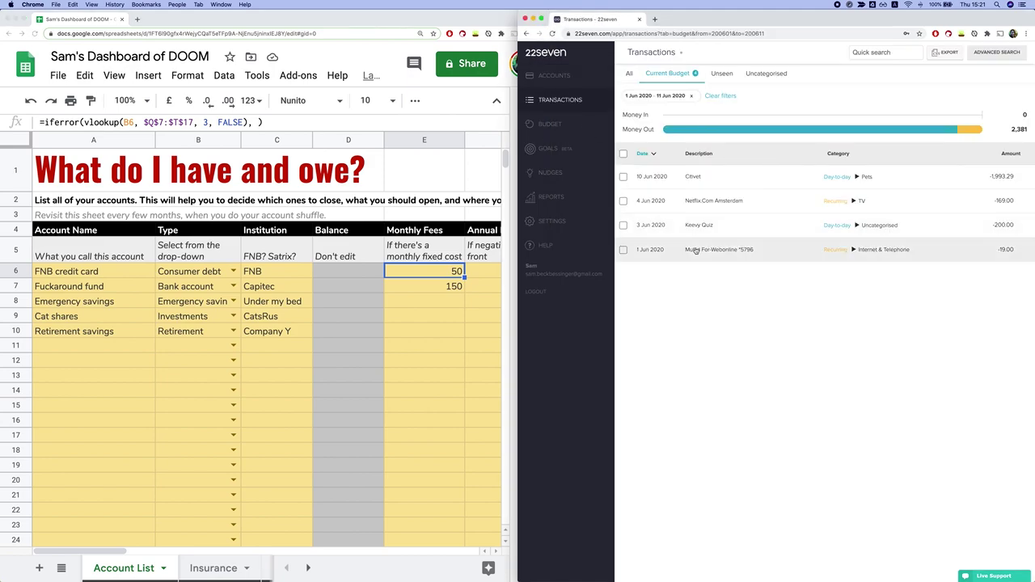
Back in the spreadsheet, enter -34 as the FNB credit card's monthly fee in cell E6.
left_click(442, 275)
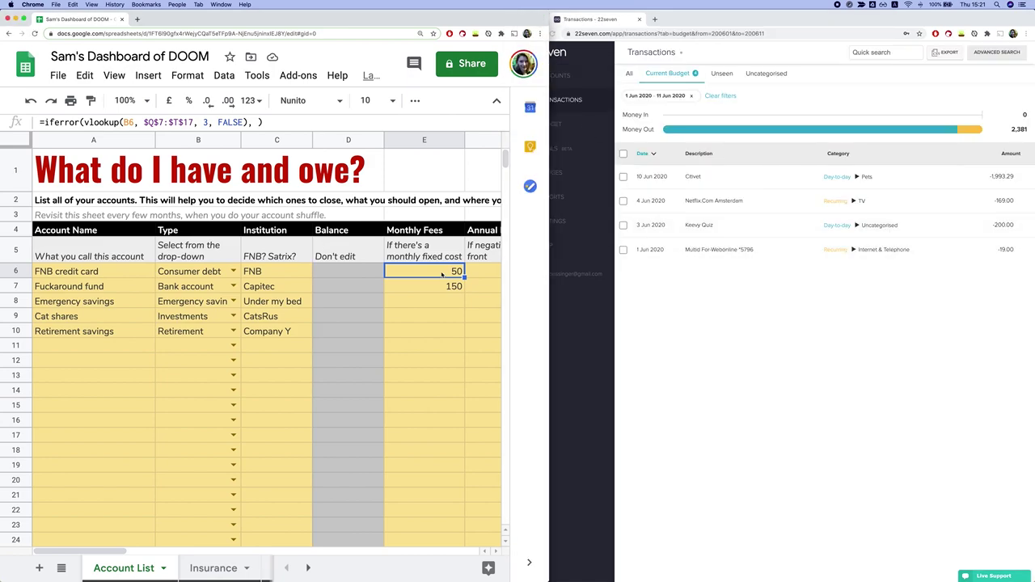
type("-")
type("434")
key("BackSpace")
key("BackSpace")
key("BackSpace")
type("34")
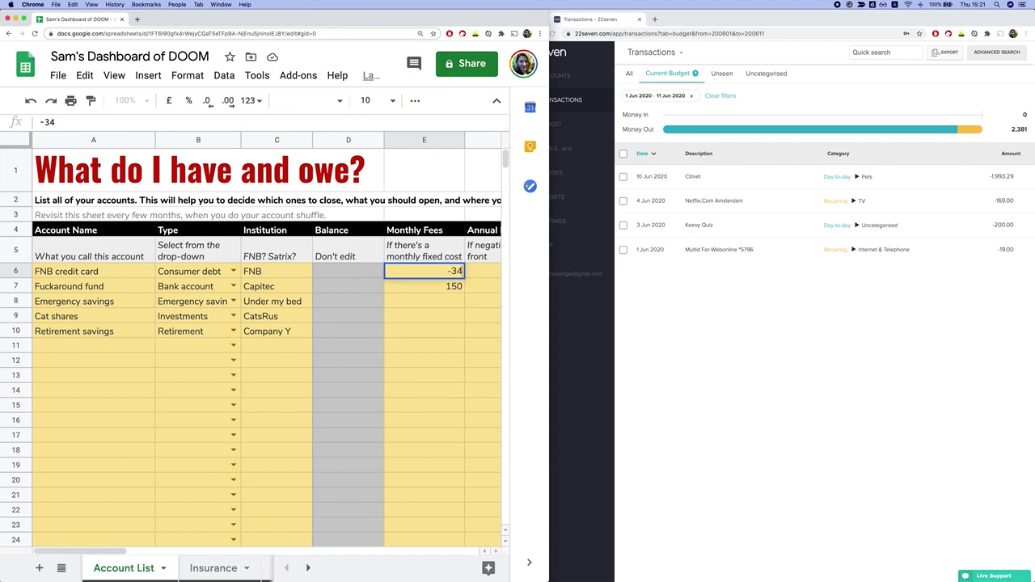
key("Return")
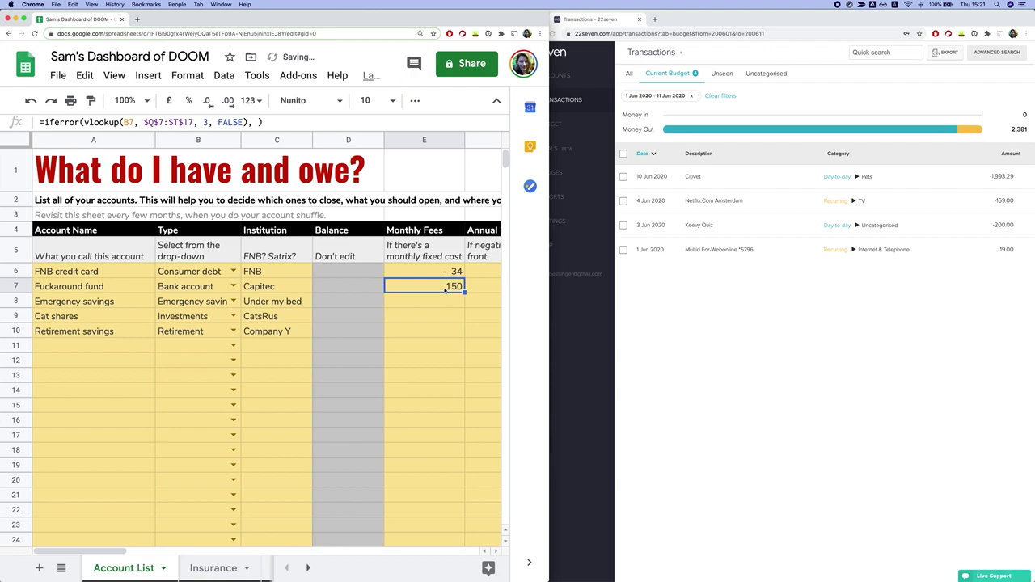
Set the FNB credit card's monthly fee in cell E6 to positive 34.
left_click(444, 275)
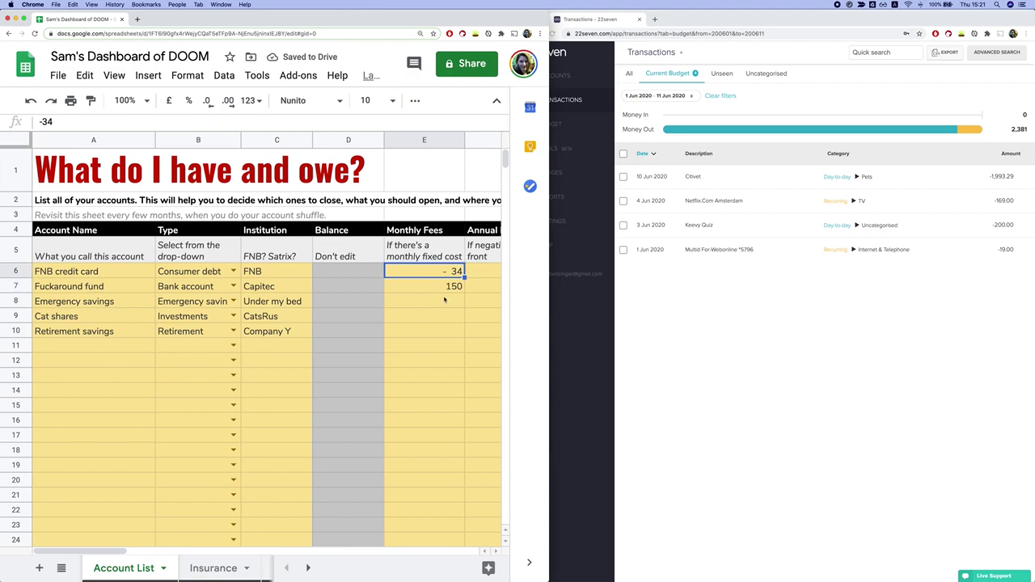
key("super+z")
left_click(444, 300)
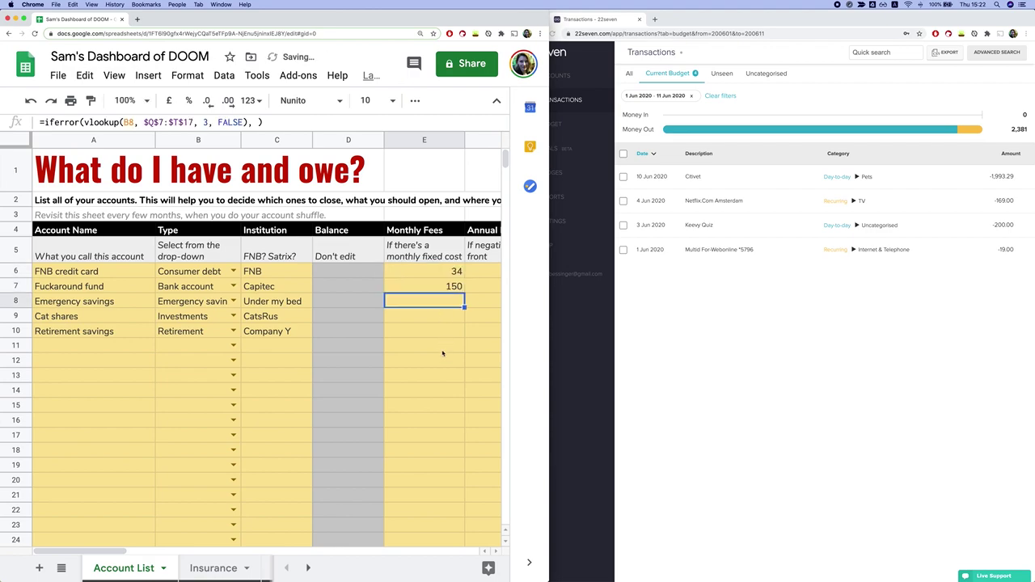
Set the Fuckaround fund's monthly fee in cell E7 to 5.
left_click(436, 288)
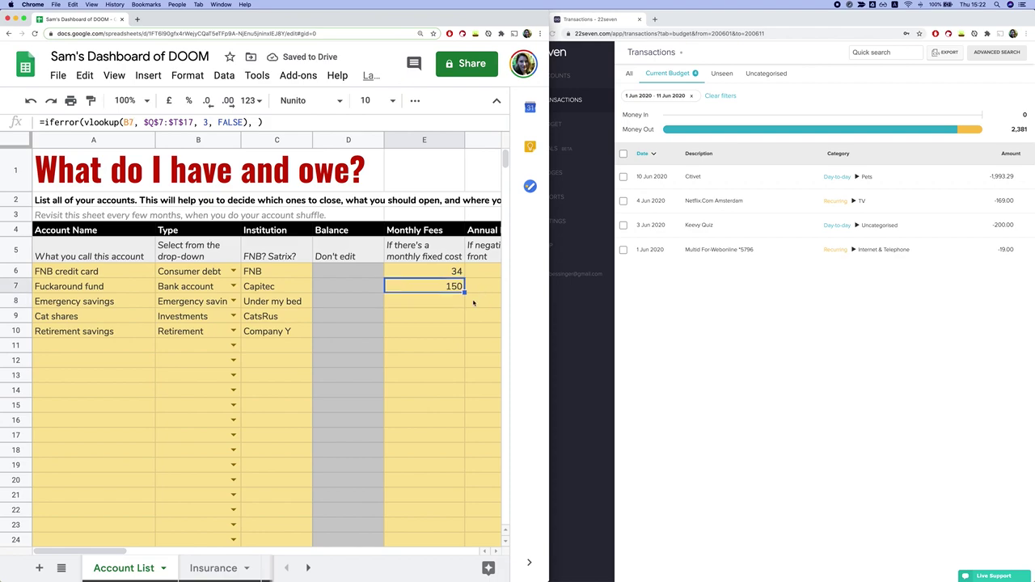
type("5")
key("Return")
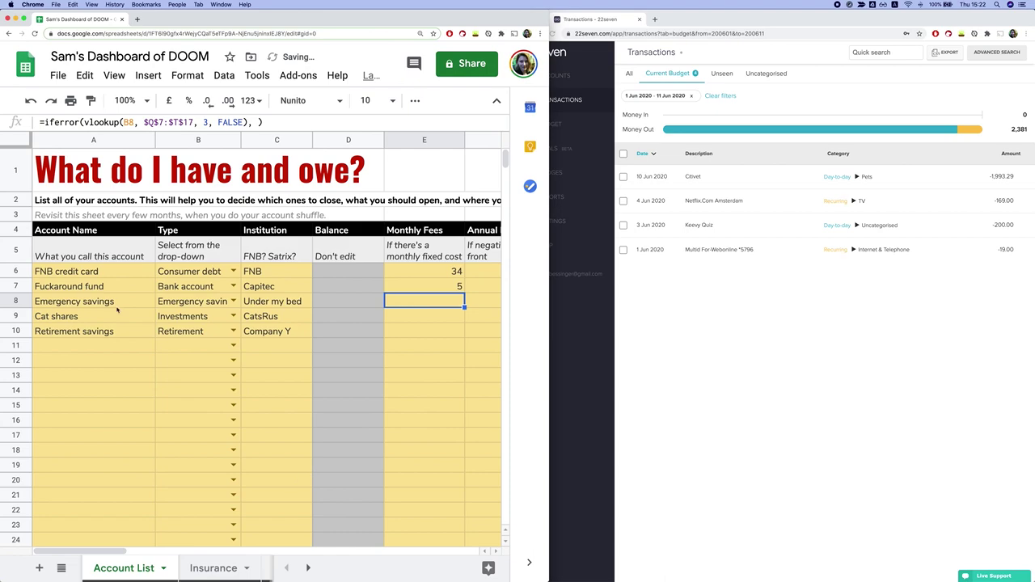
Examine the prefilled annual interest rates in F6:F10 against each account's name, type and institution.
left_click_drag(95, 305, 85, 333)
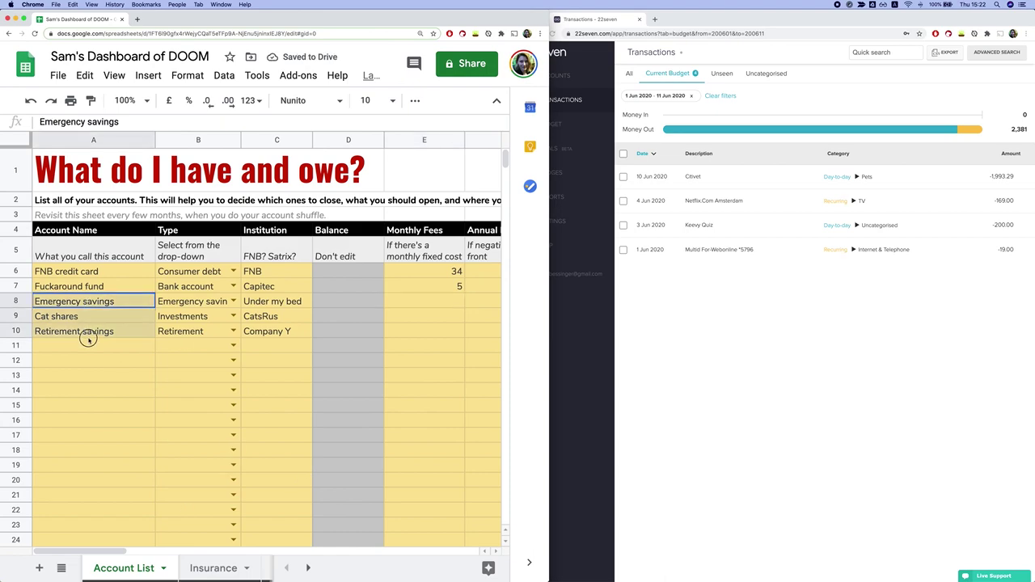
left_click(163, 551)
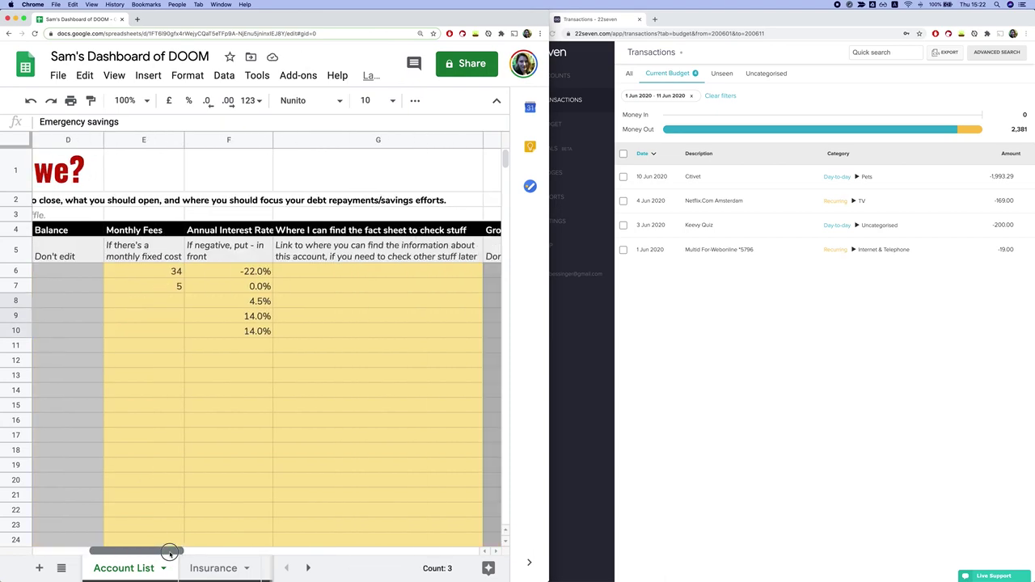
left_click_drag(248, 273, 275, 335)
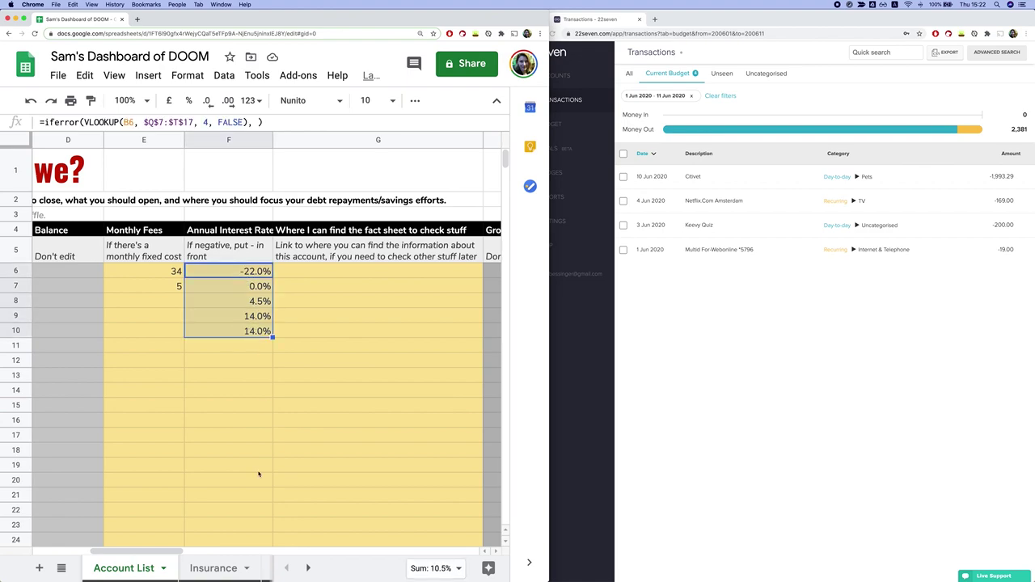
left_click_drag(150, 552, 98, 558)
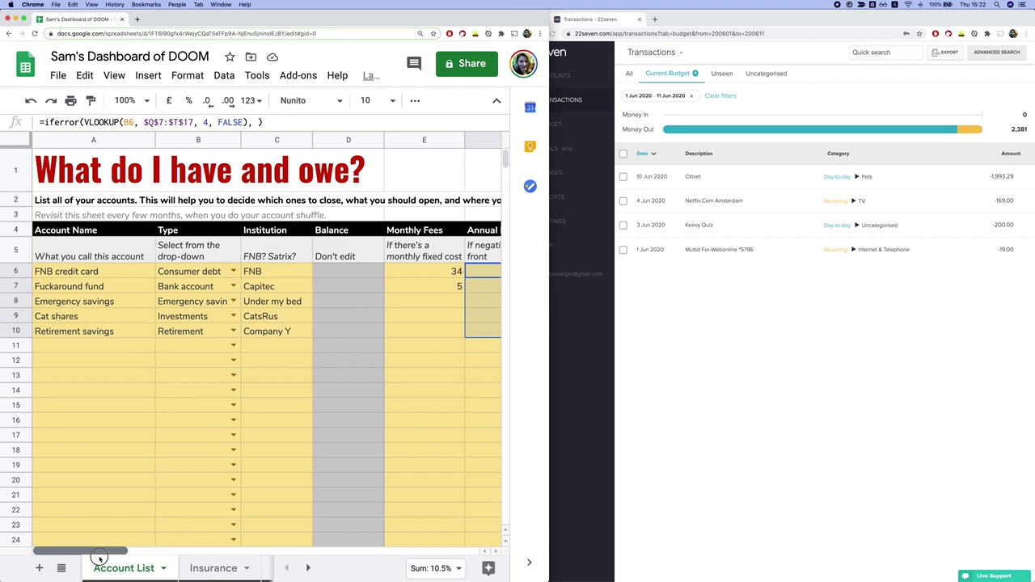
left_click_drag(99, 558, 154, 554)
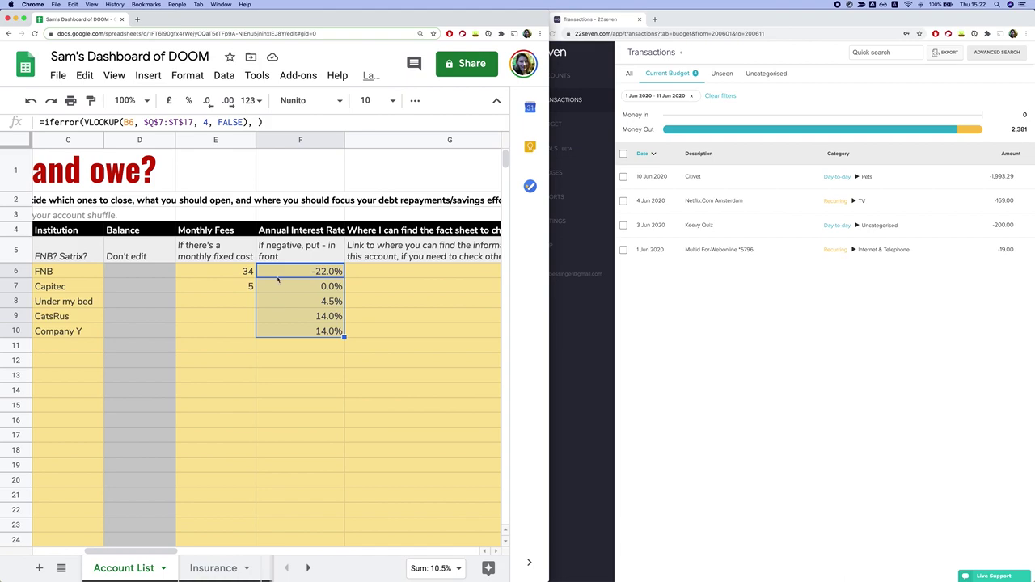
left_click(277, 280)
key("ctrl+Down")
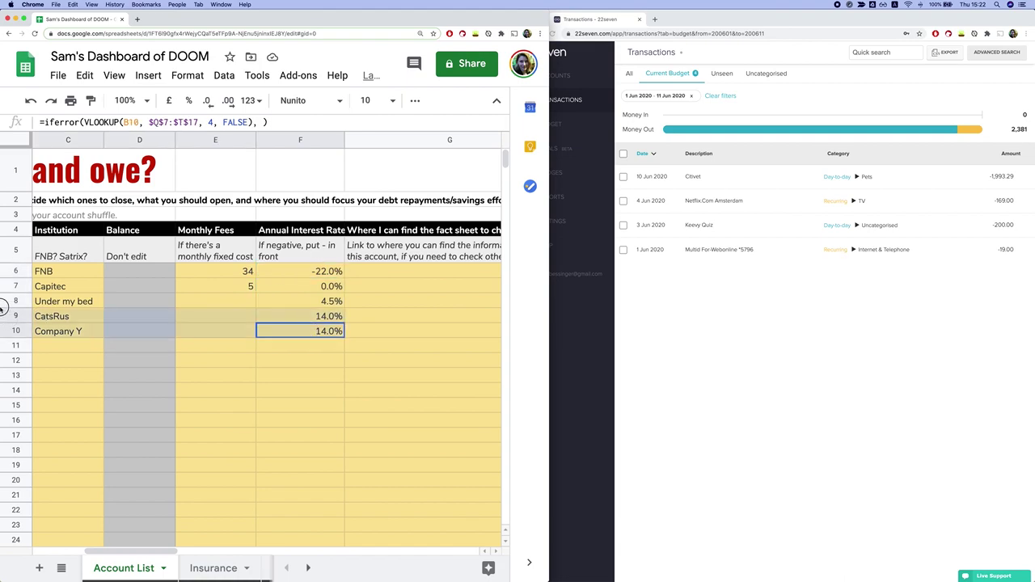
scroll(2, 308, "left", 5)
left_click(37, 270, "shift")
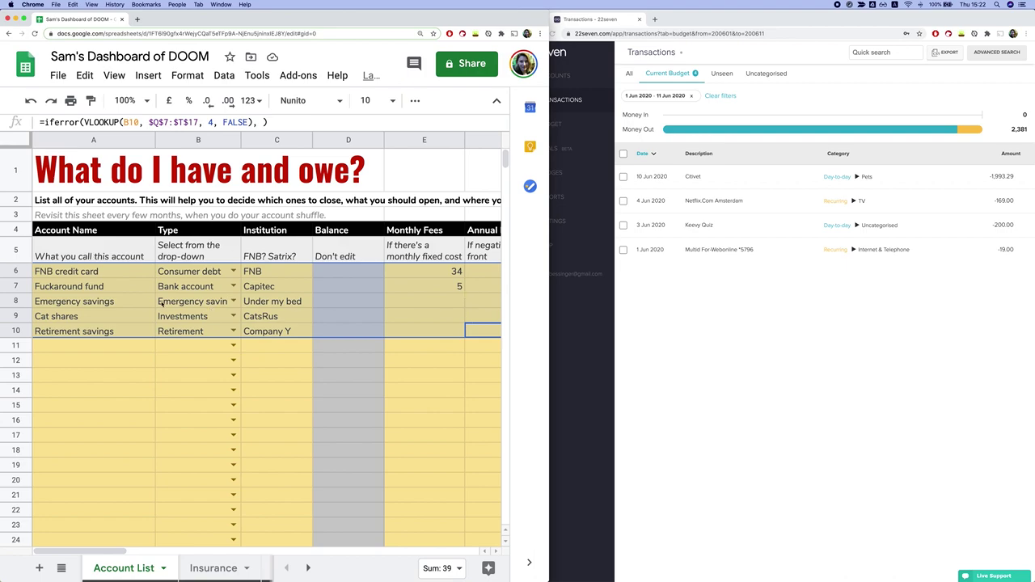
left_click(194, 301)
left_click(122, 300)
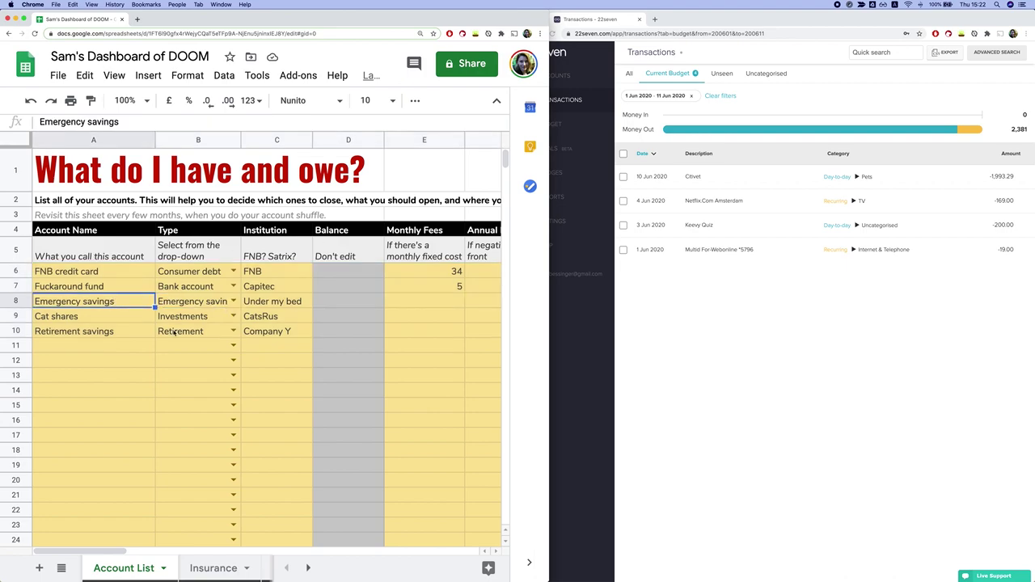
scroll(161, 538, "right", 10)
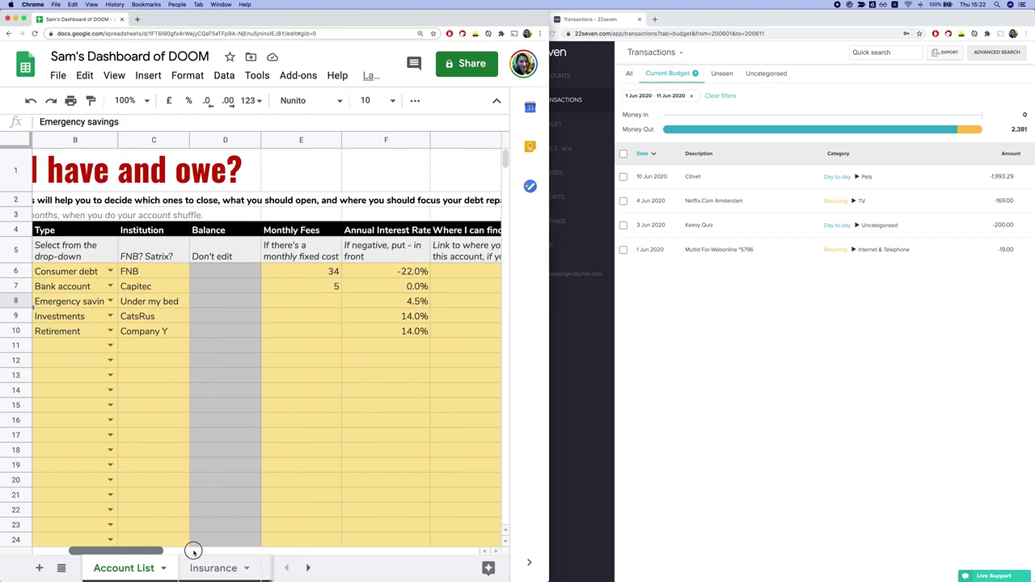
left_click(99, 318)
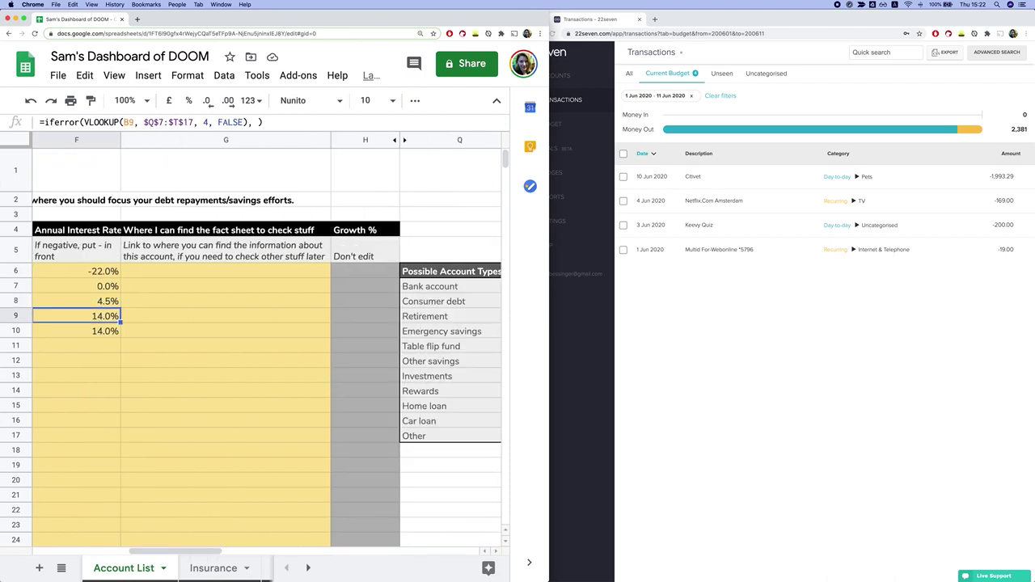
Set the annual interest rate for Cat shares in cell F9 to 7%.
type("7")
left_click(100, 333)
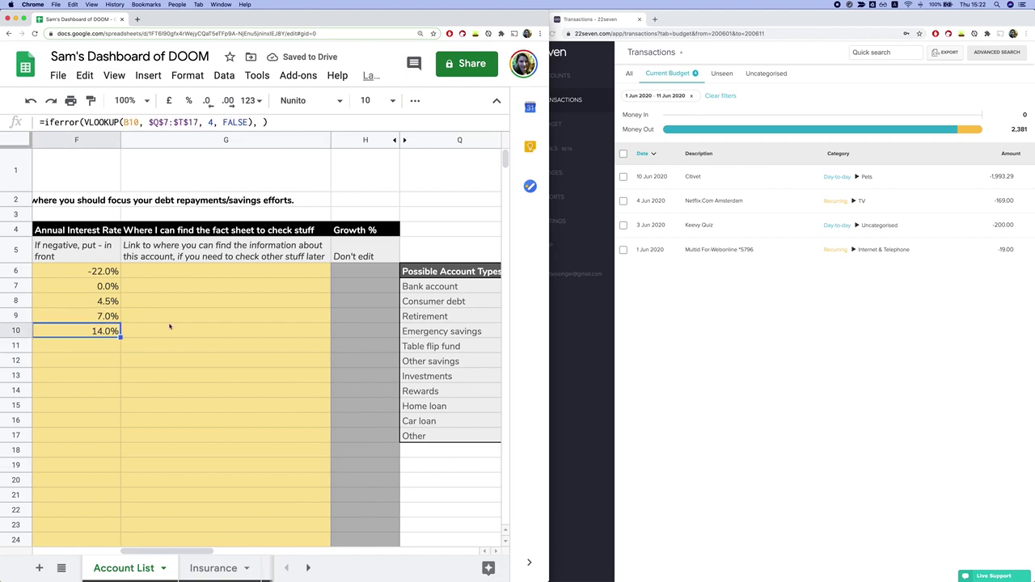
Review the annual interest rates in column F against the account names and monthly fees, especially for the FNB credit card.
mouse_move(167, 550)
left_mouse_down()
mouse_move(80, 551)
mouse_move(180, 551)
left_mouse_up()
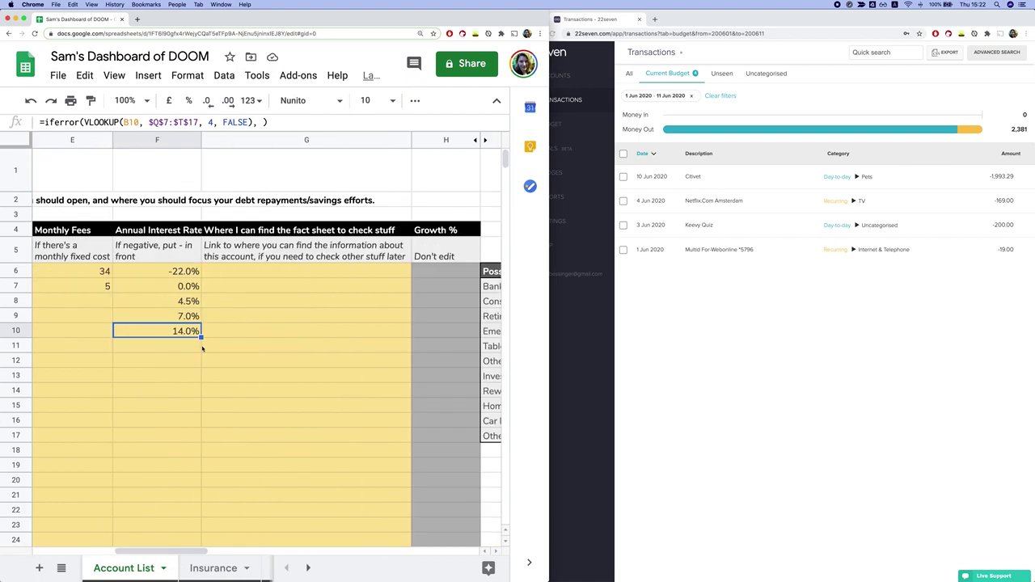
left_click(188, 274)
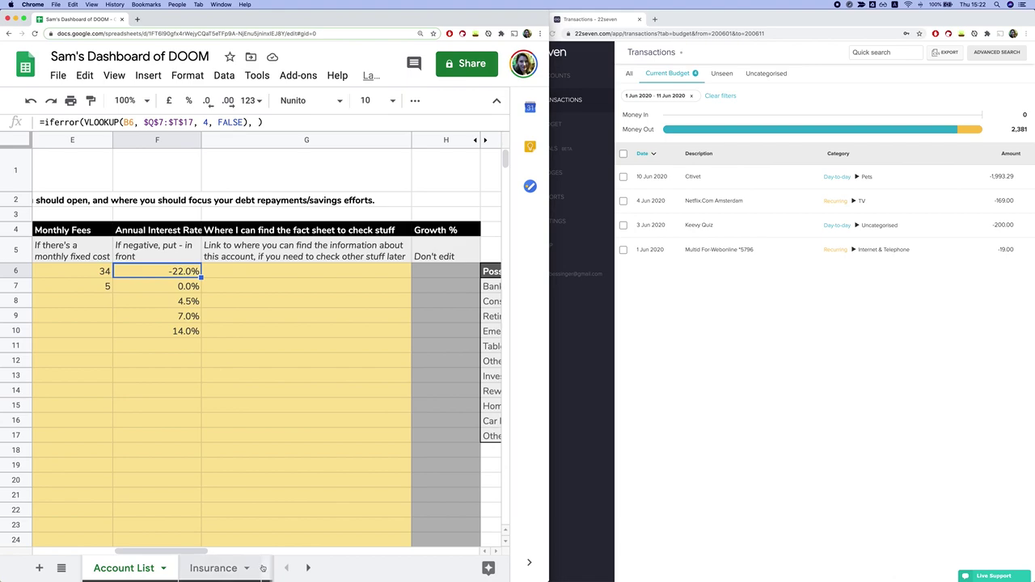
left_click_drag(201, 551, 81, 552)
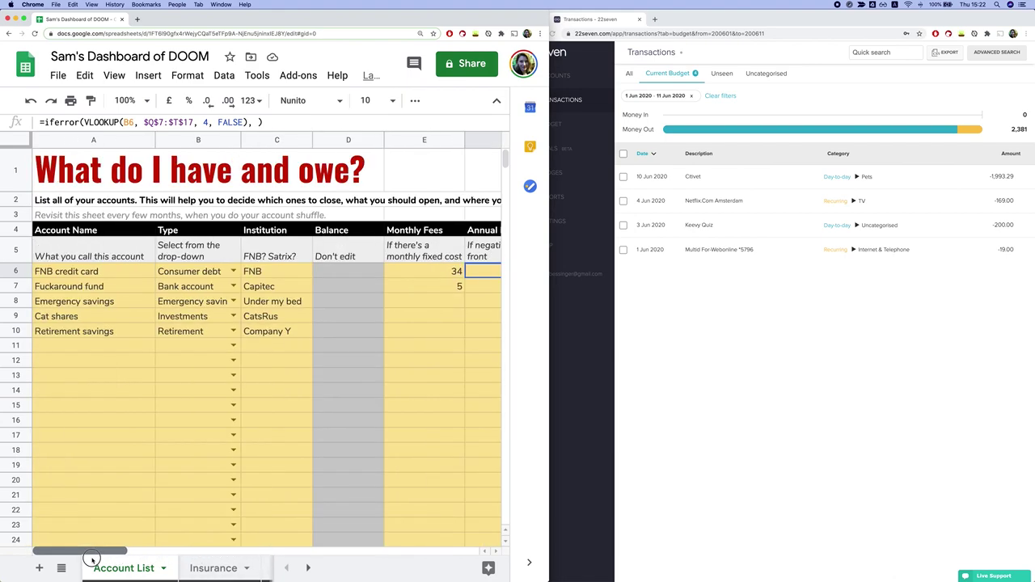
left_click(89, 275)
left_click_drag(121, 551, 147, 551)
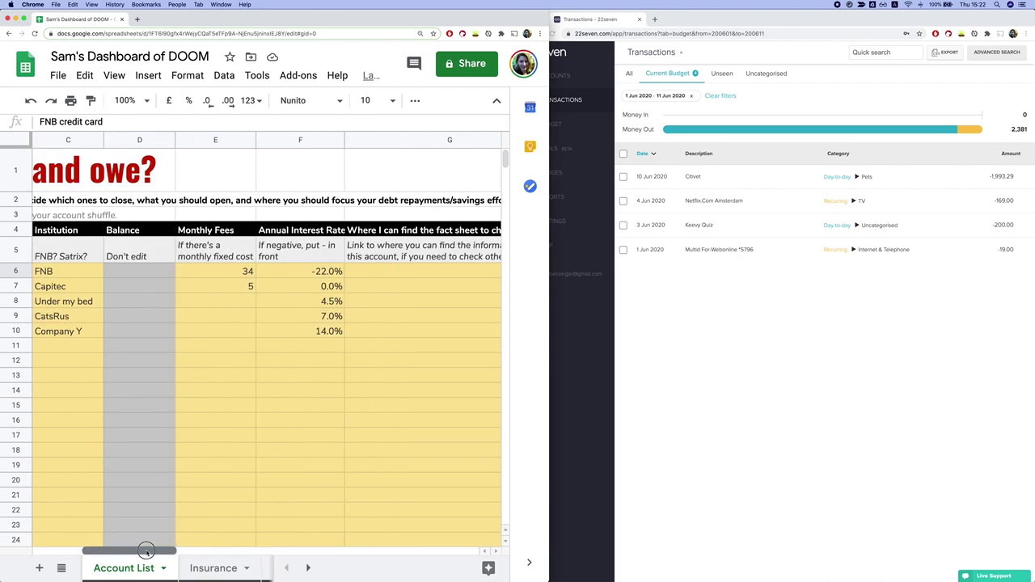
left_click(299, 274)
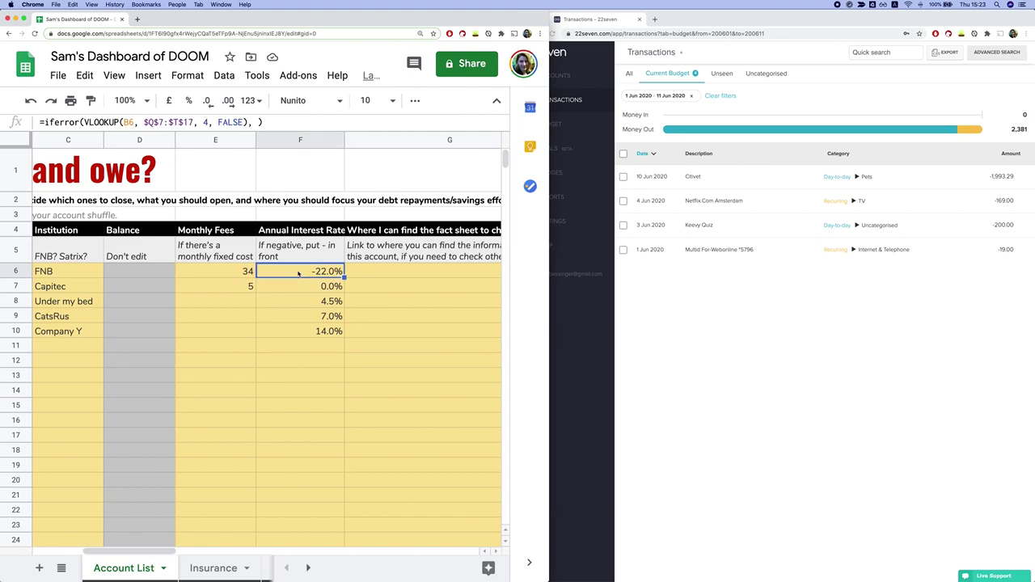
left_click_drag(164, 551, 197, 551)
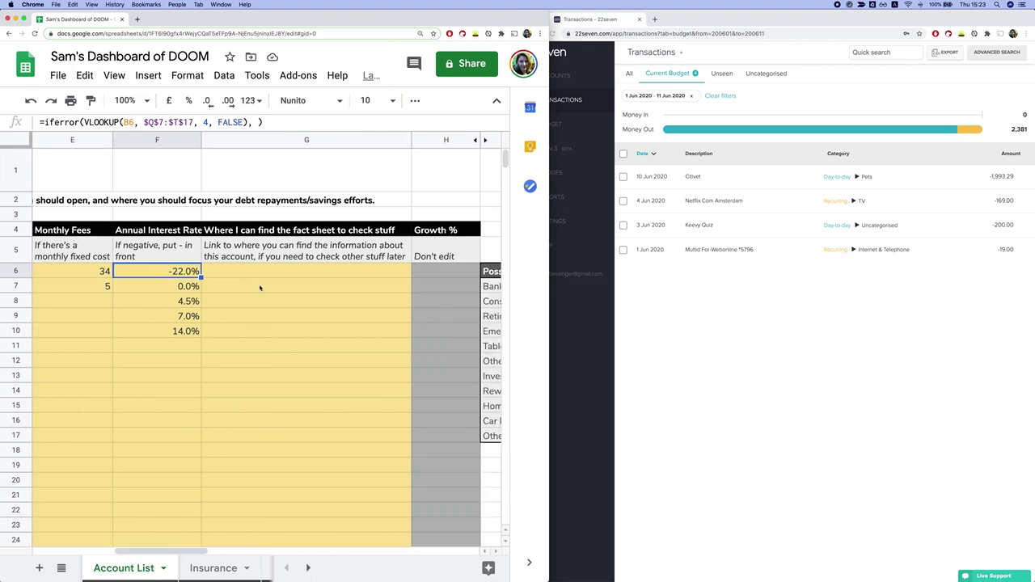
Examine the fact sheet link cells G6:G10 for the five listed accounts.
left_click(259, 273)
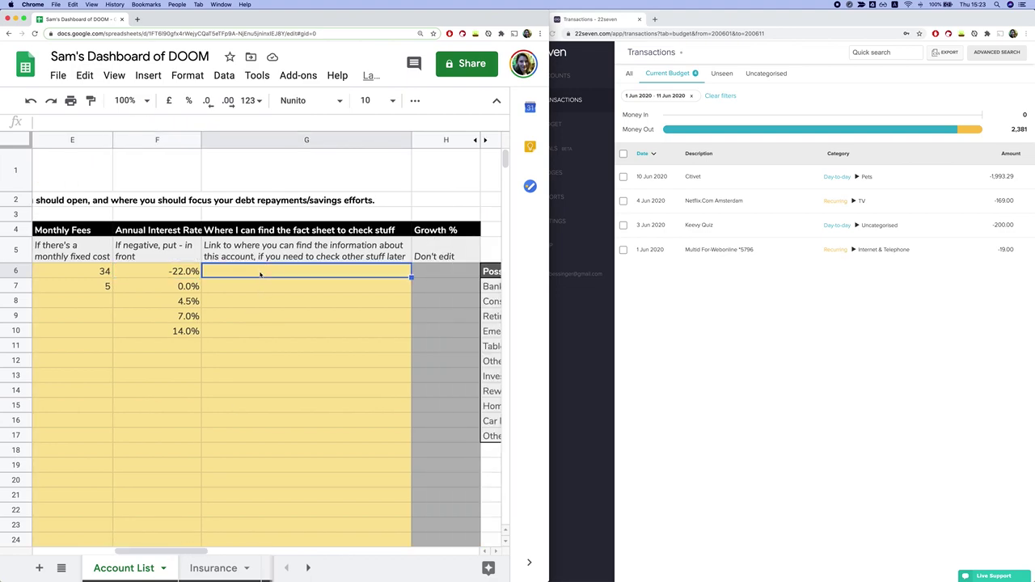
left_click_drag(275, 275, 259, 334)
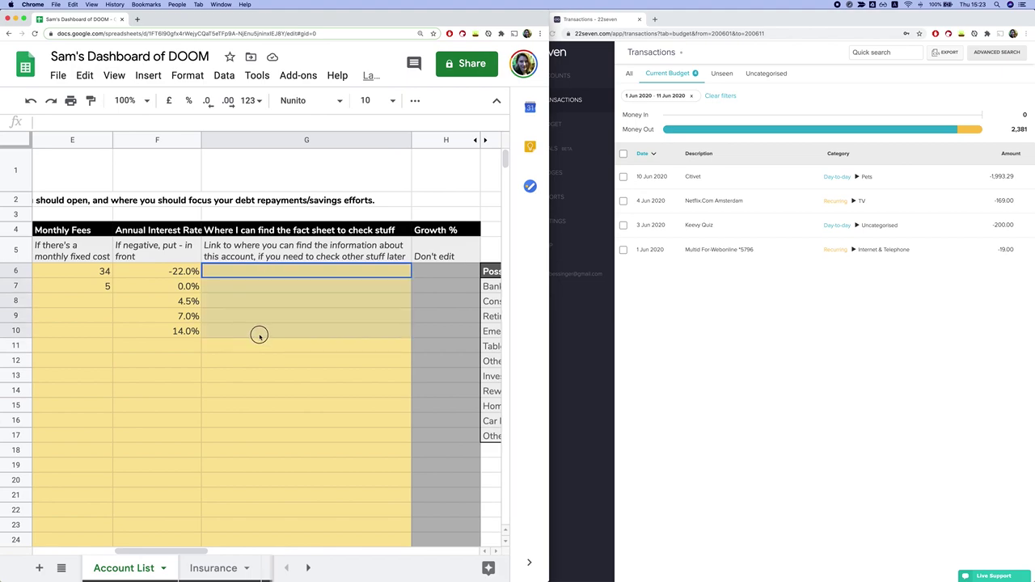
left_click(259, 338)
left_click(272, 275)
left_click(278, 288)
left_click(279, 317)
left_click(282, 335)
left_click_drag(232, 277, 240, 332)
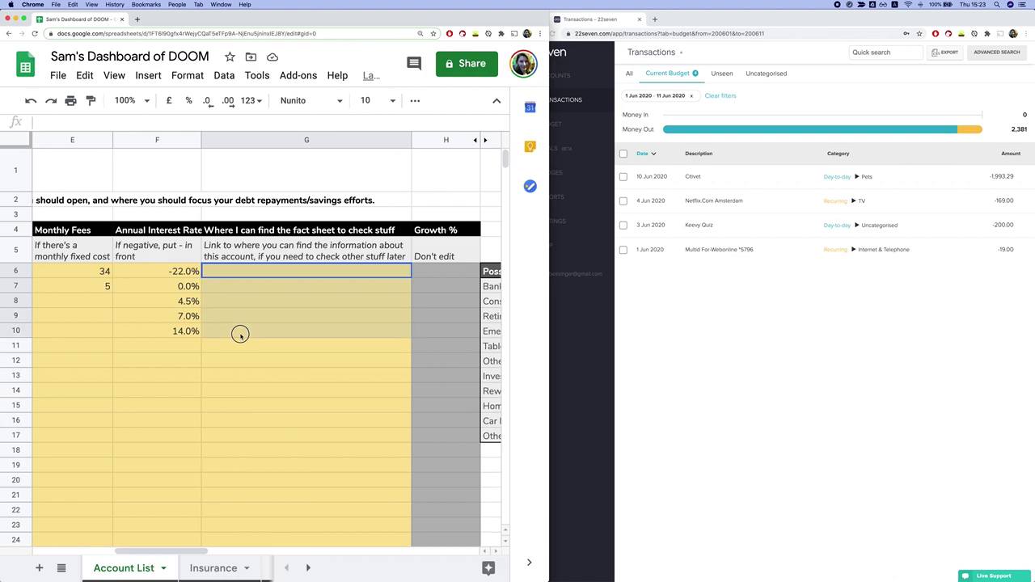
left_click(286, 331)
Widen the spreadsheet window and inspect the Balance and Growth % columns of the Account List.
left_click_drag(182, 551, 119, 547)
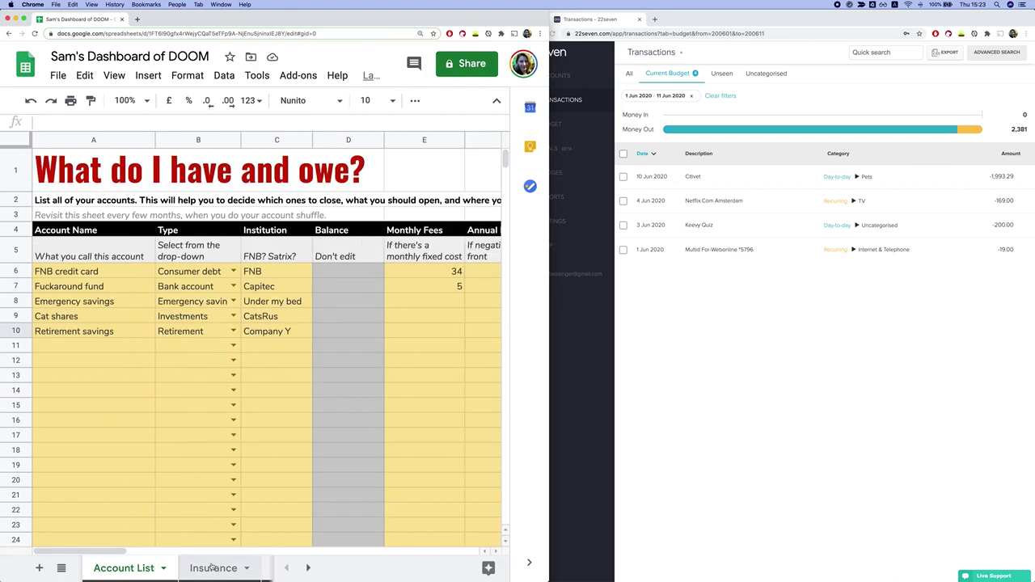
left_click(341, 369)
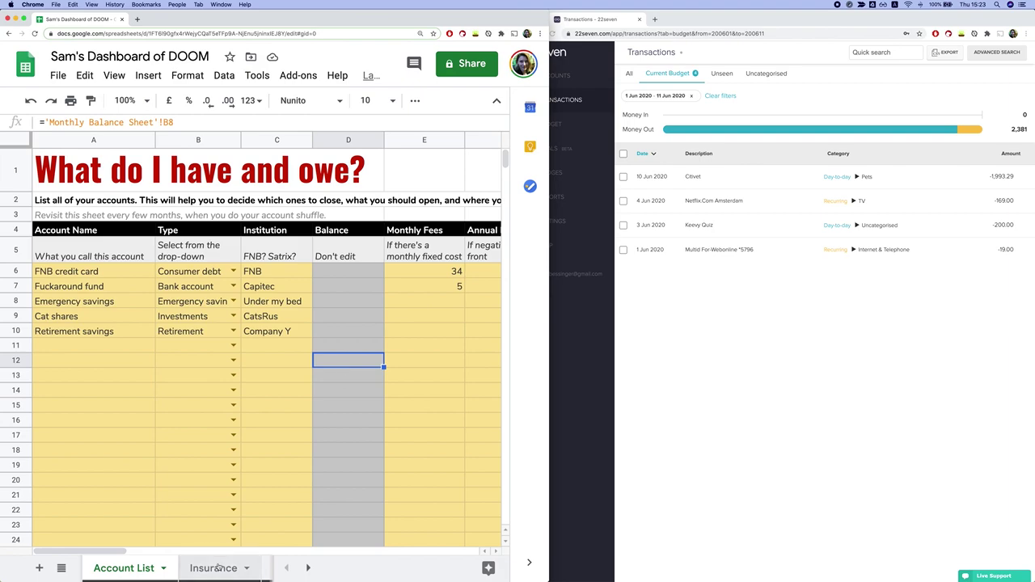
key("ctrl+alt+Return")
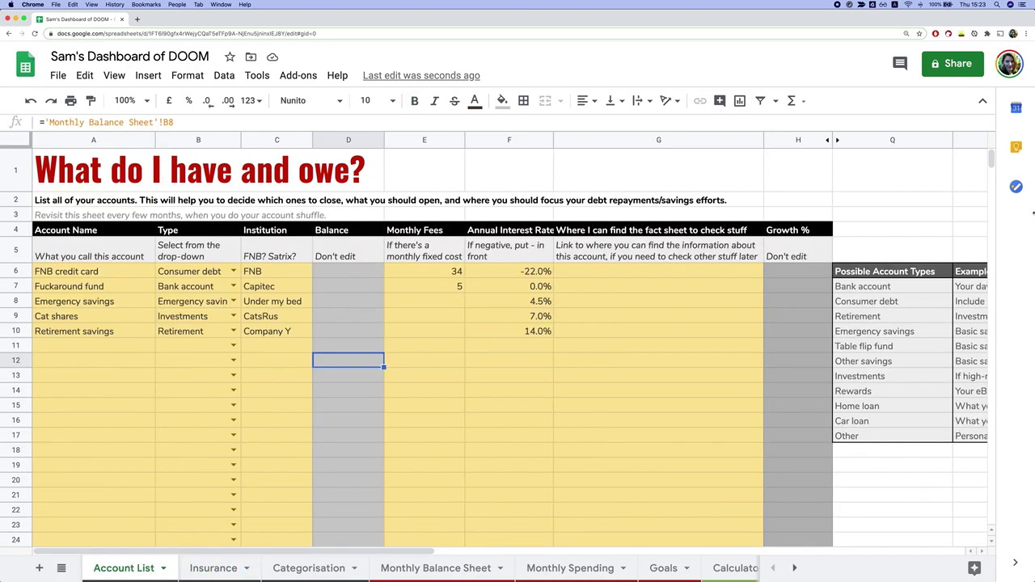
left_click(812, 232)
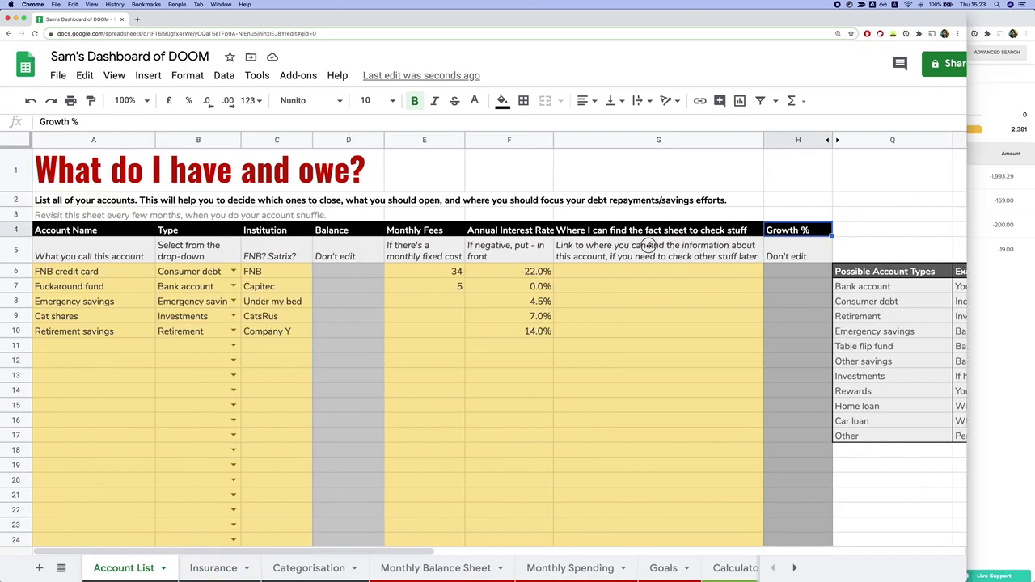
Check the Accounts overview in 22seven and return to the spreadsheet at full window width.
left_click(820, 297)
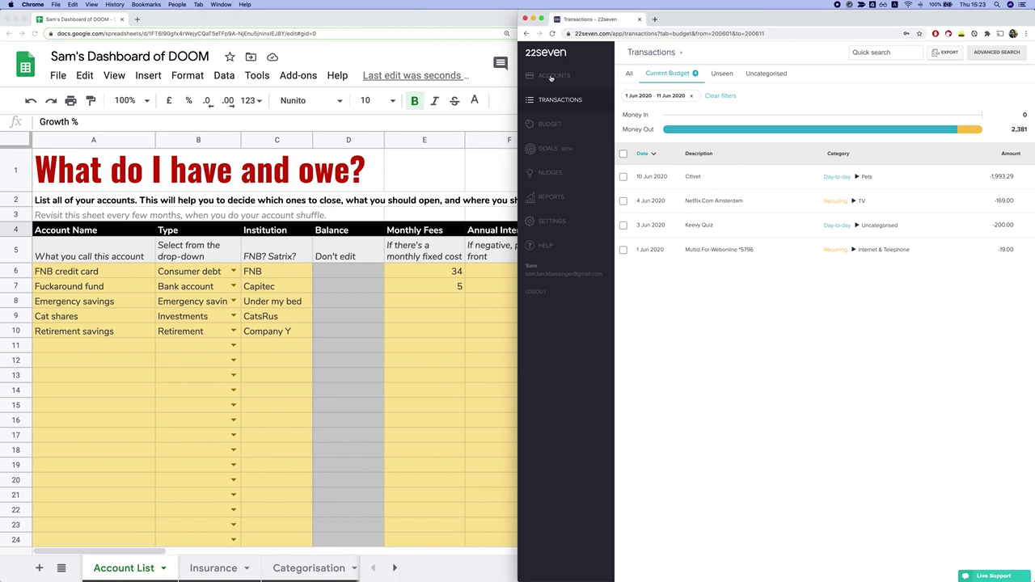
key("super+bracketleft")
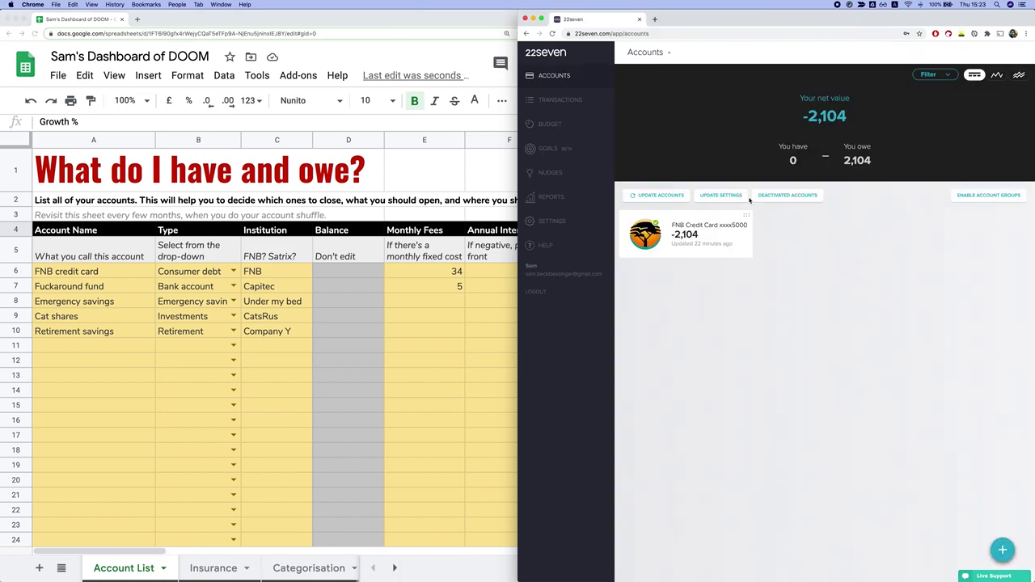
left_click(326, 464)
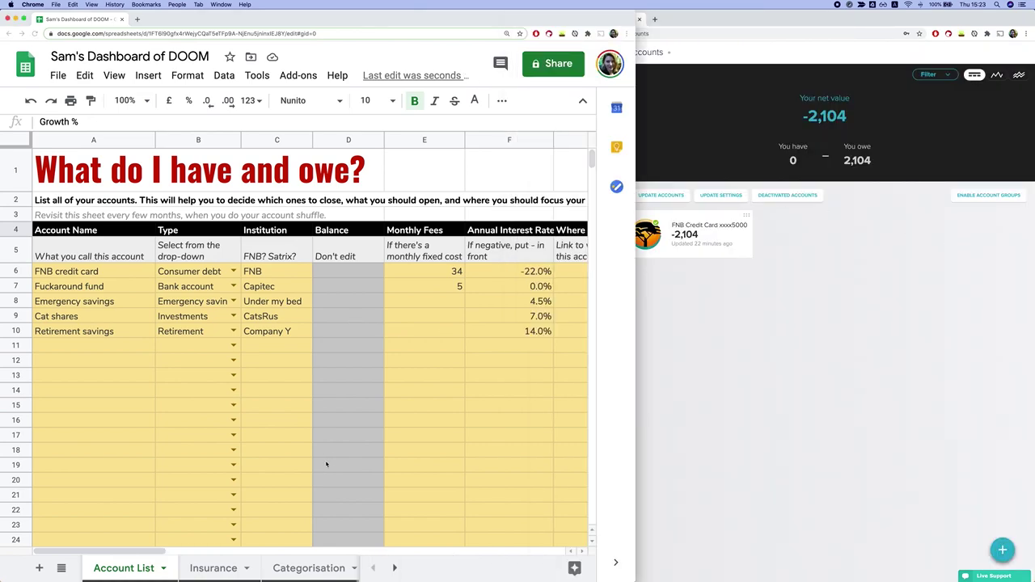
left_click(425, 393)
key("super+alt+f")
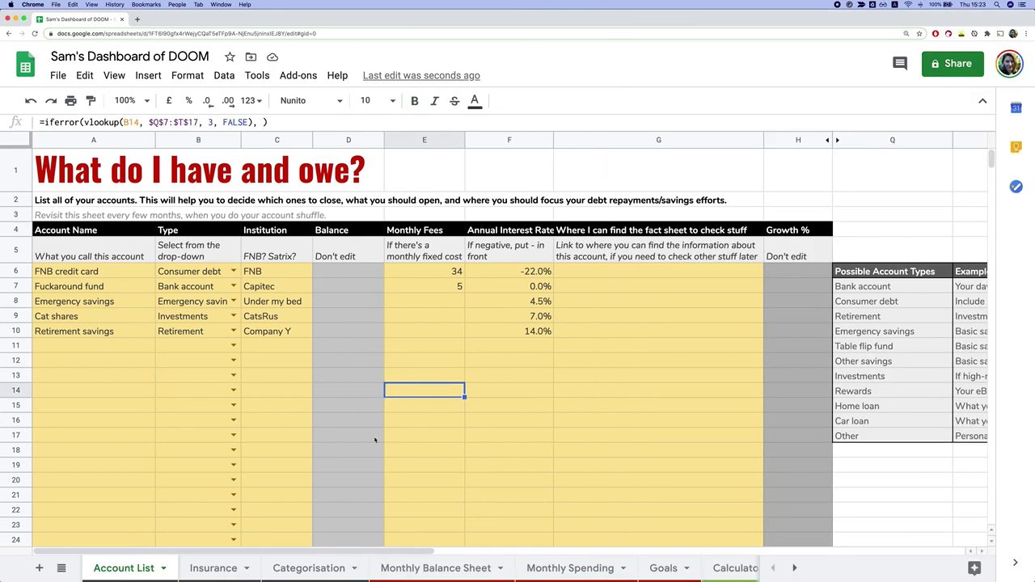
Look over the input columns of the Insurance sheet and hide that sheet.
left_click(214, 568)
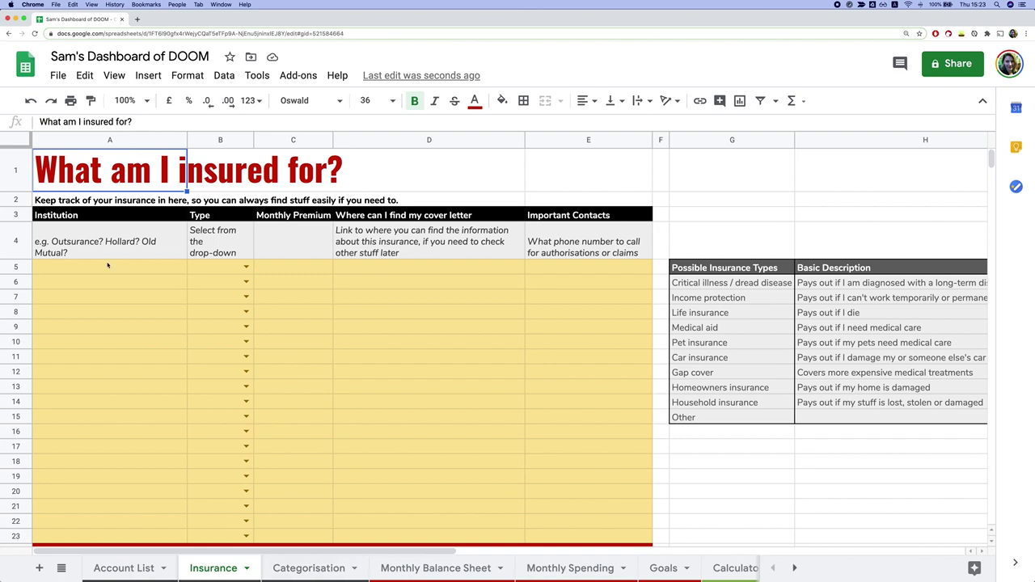
left_click_drag(70, 272, 88, 446)
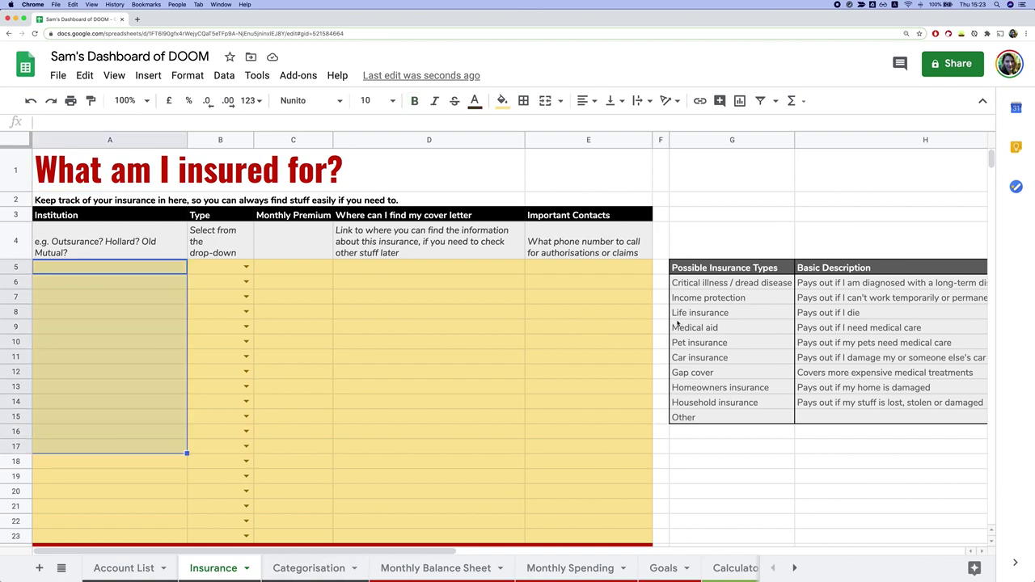
left_click(584, 266)
left_click_drag(584, 267, 112, 383)
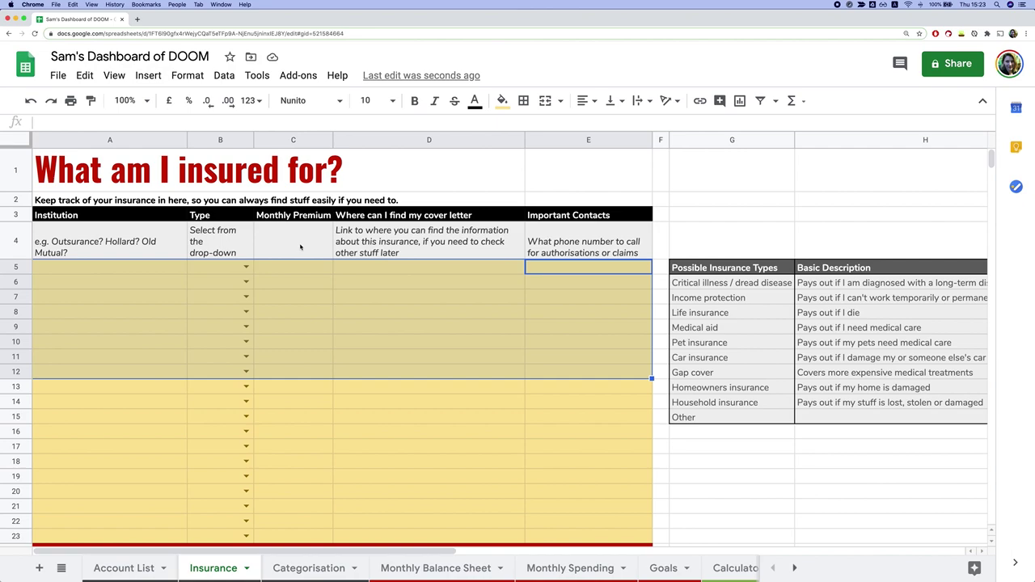
left_click(119, 267)
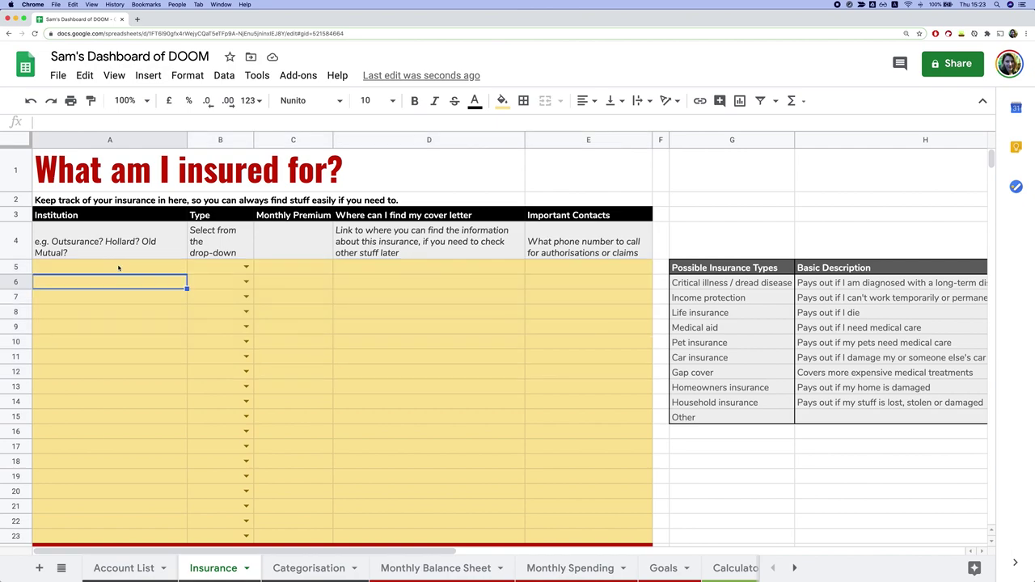
left_click(247, 568)
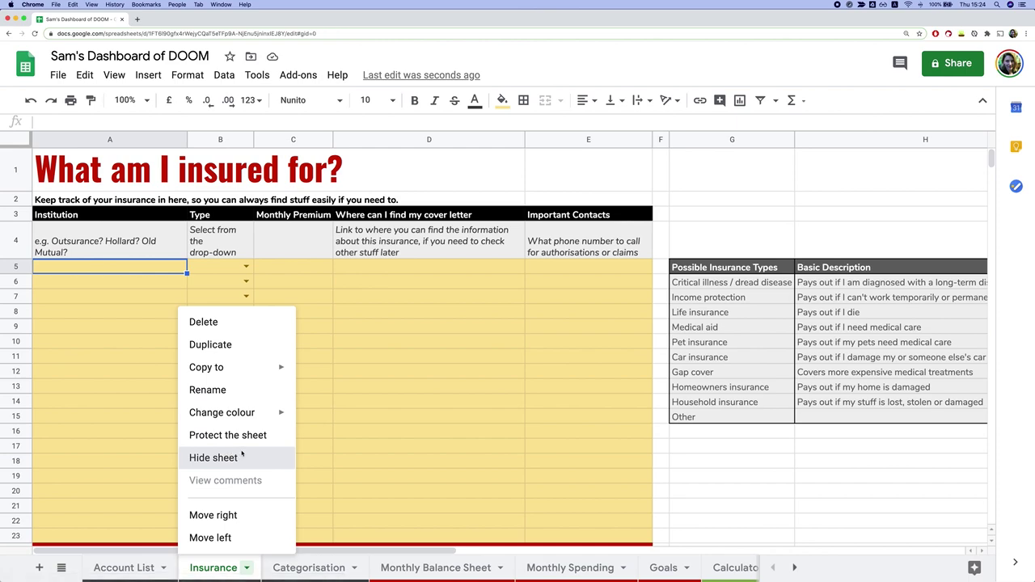
key("Return")
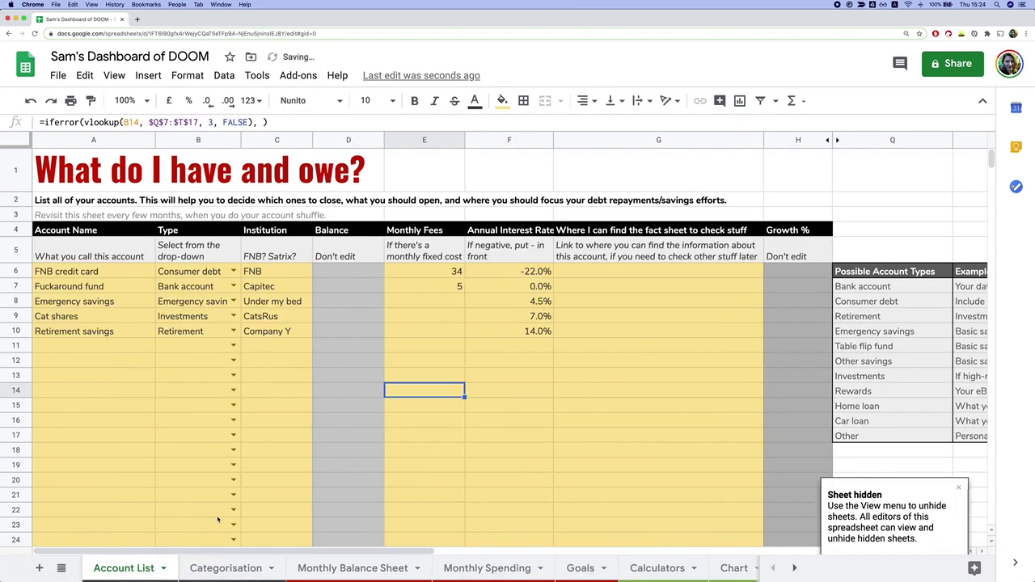
Examine the one-level and two-level spending systems on the Categorisation sheet, including the categories under Grownup Bills (Recurring).
left_click(219, 570)
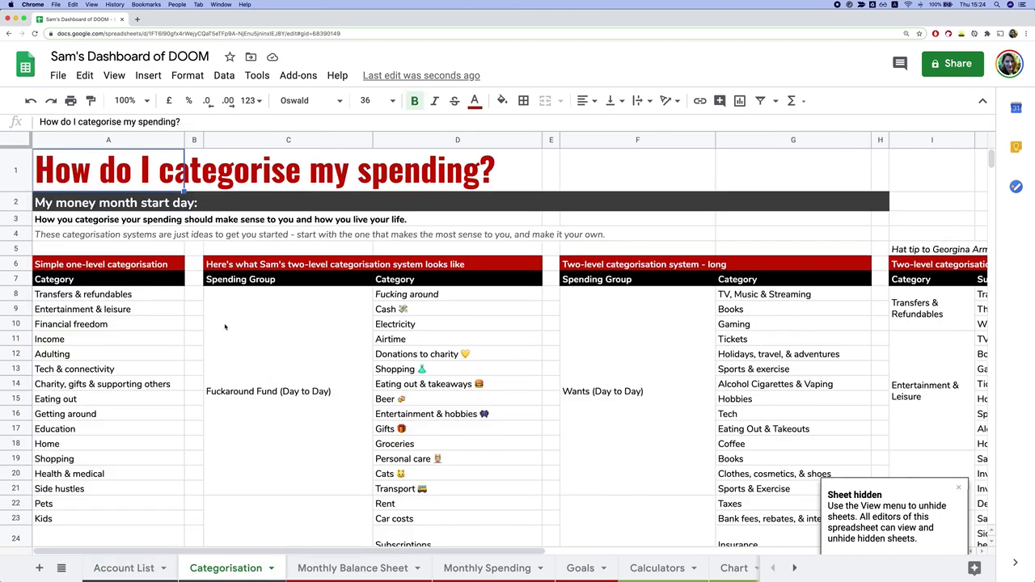
scroll(241, 358, "down", 3)
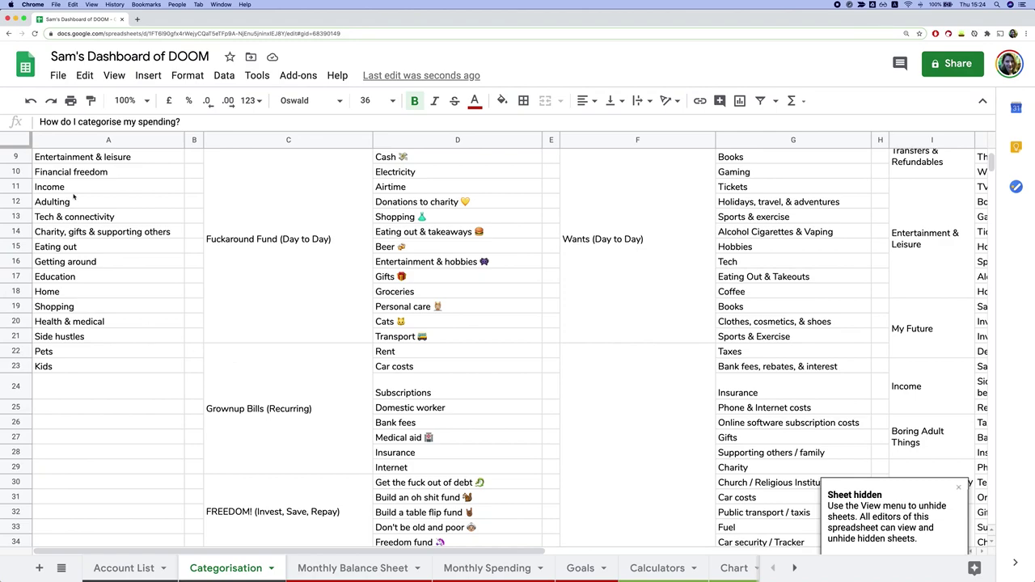
scroll(74, 198, "up", 3)
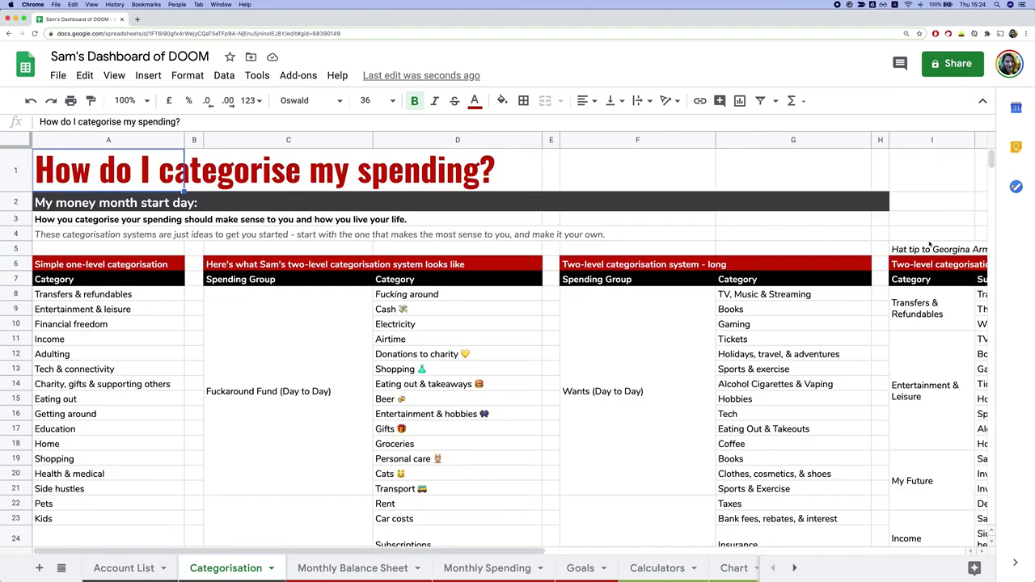
left_click_drag(327, 552, 668, 526)
scroll(576, 529, "left", 5)
scroll(409, 439, "down", 5)
scroll(408, 439, "down", 2)
scroll(410, 460, "up", 8)
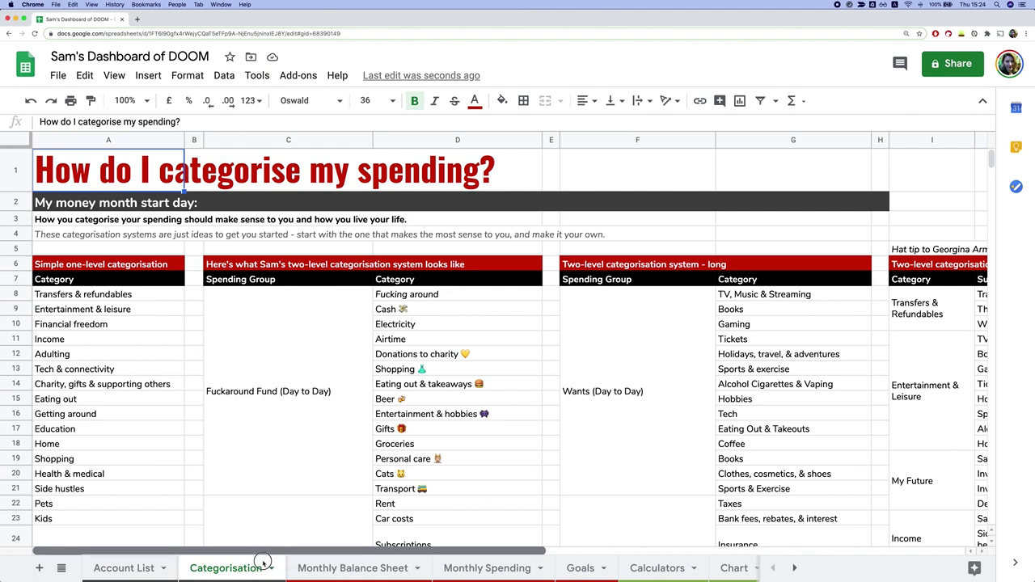
scroll(423, 428, "down", 4)
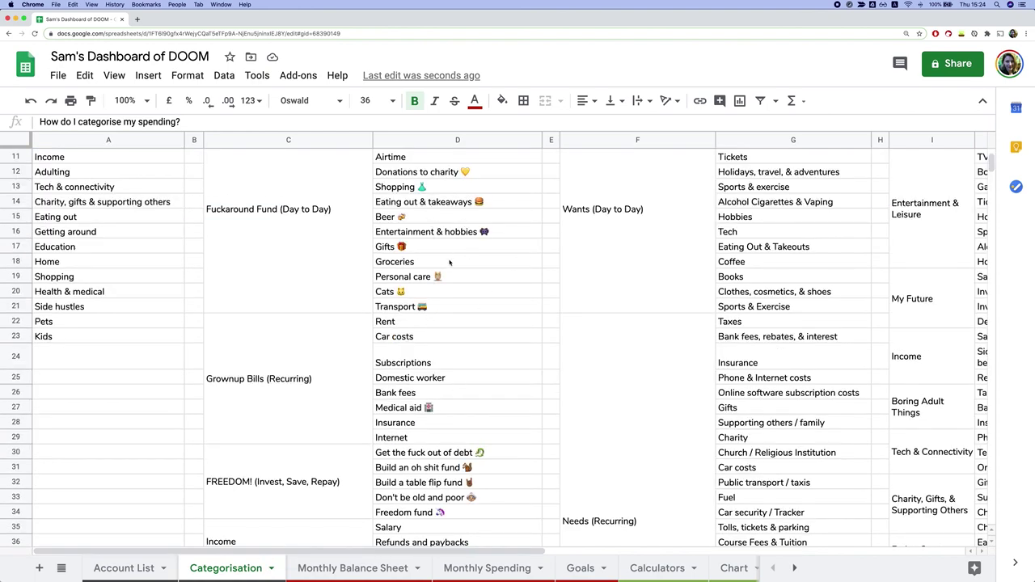
scroll(451, 266, "up", 1)
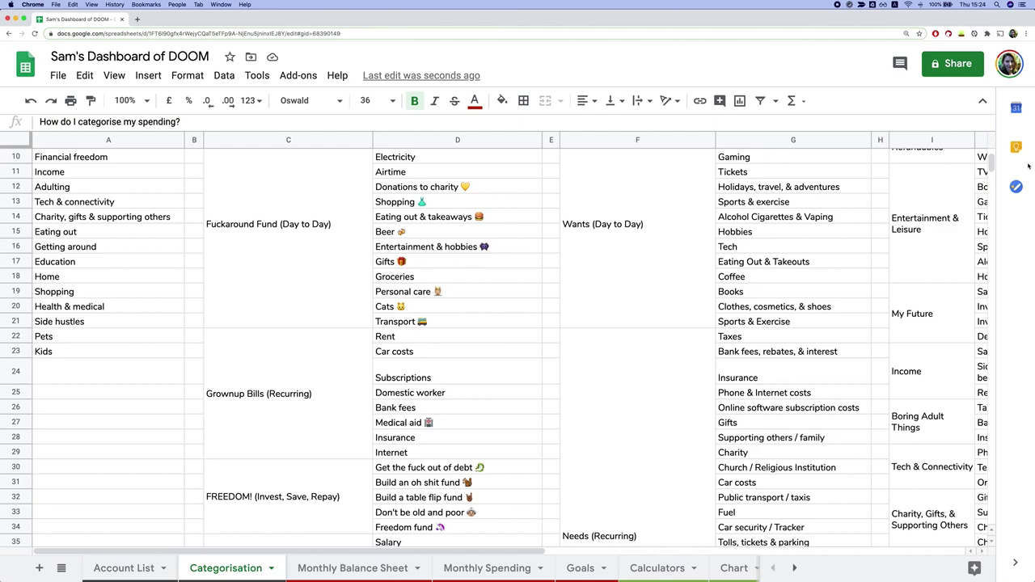
left_click_drag(1027, 166, 820, 238)
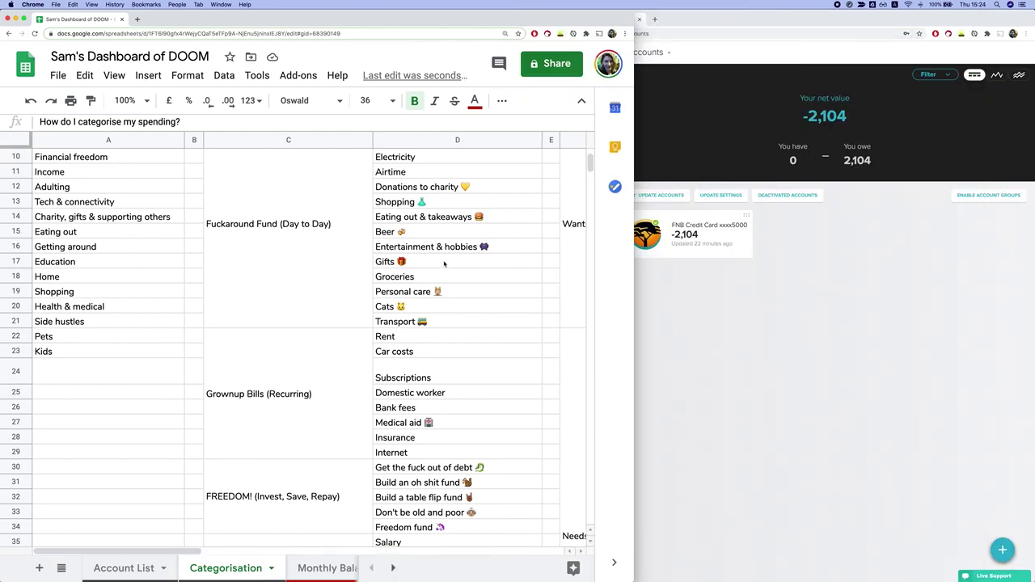
left_click(410, 424)
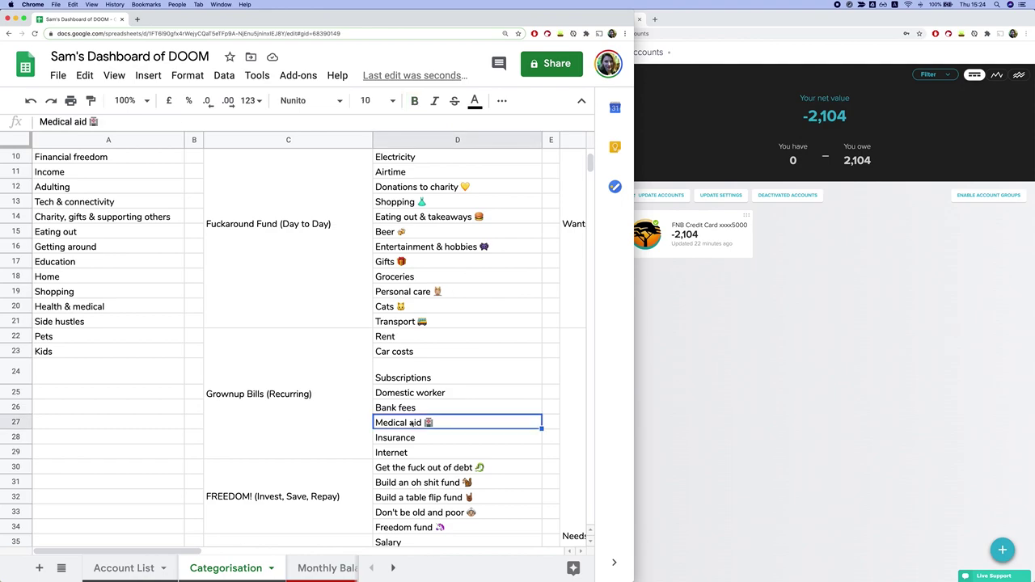
key("ctrl+alt+Return")
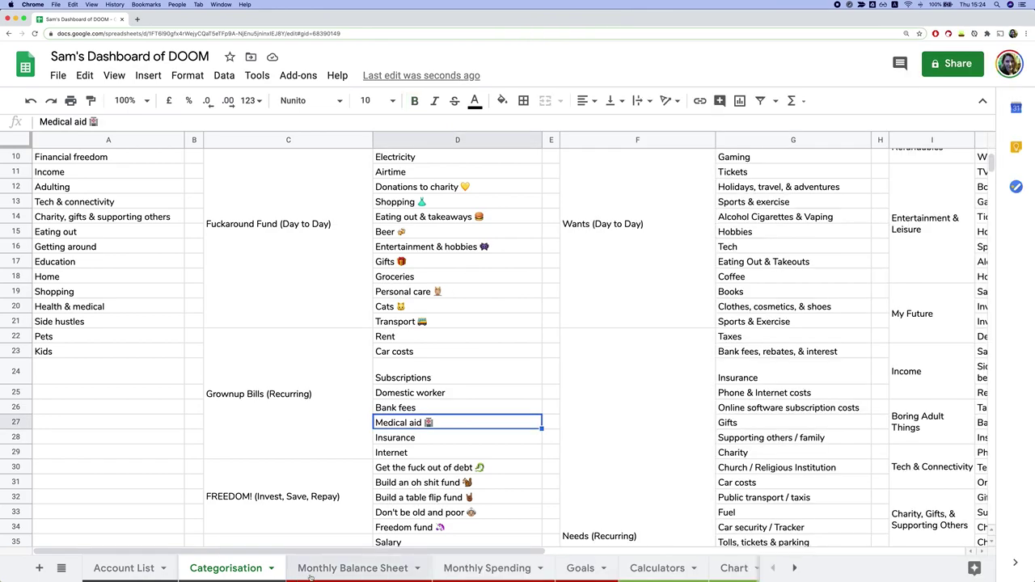
Delete the Categorisation sheet from the spreadsheet and confirm the deletion.
left_click(322, 568)
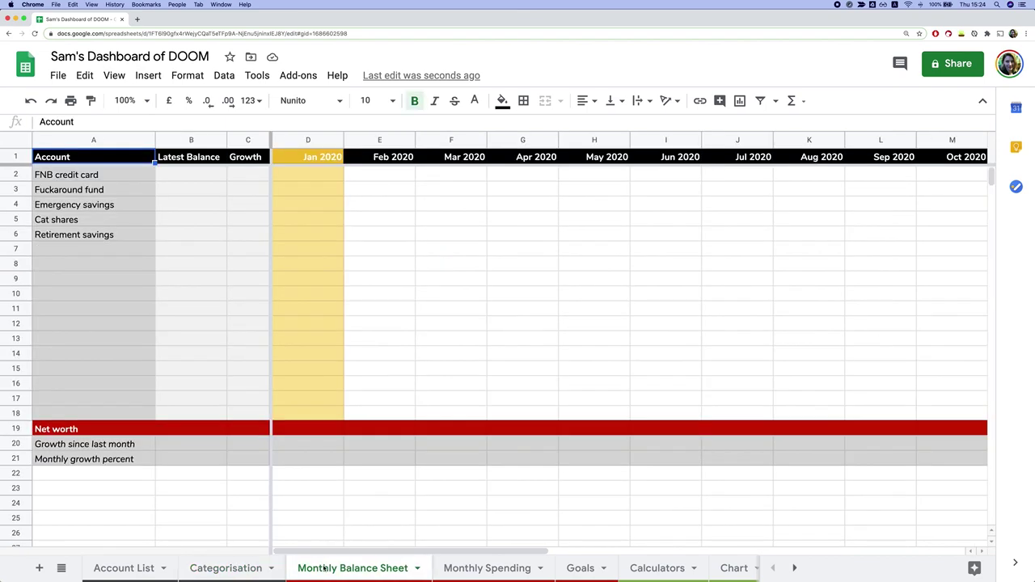
left_click(272, 569)
left_click(273, 570)
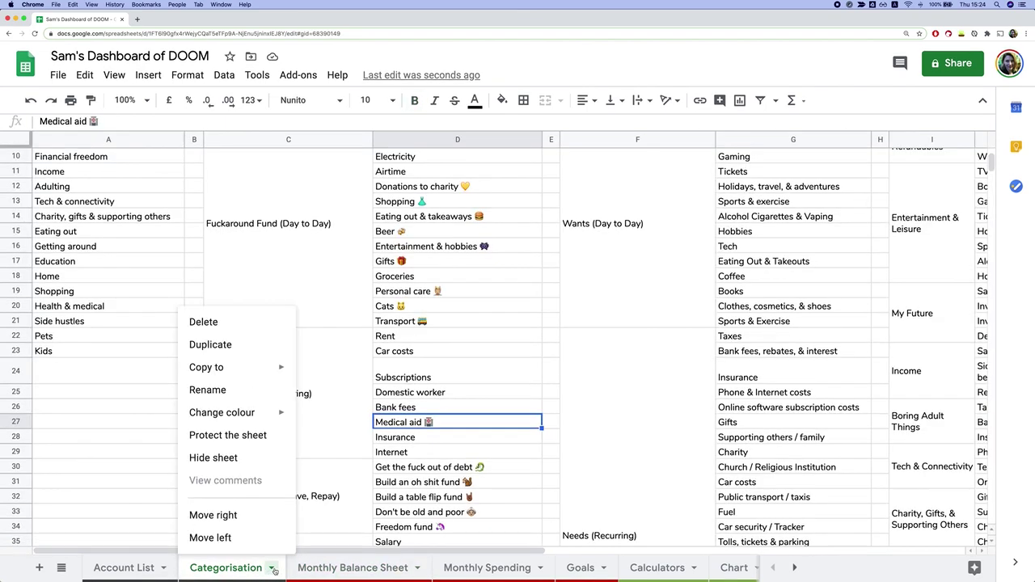
mouse_move(220, 376)
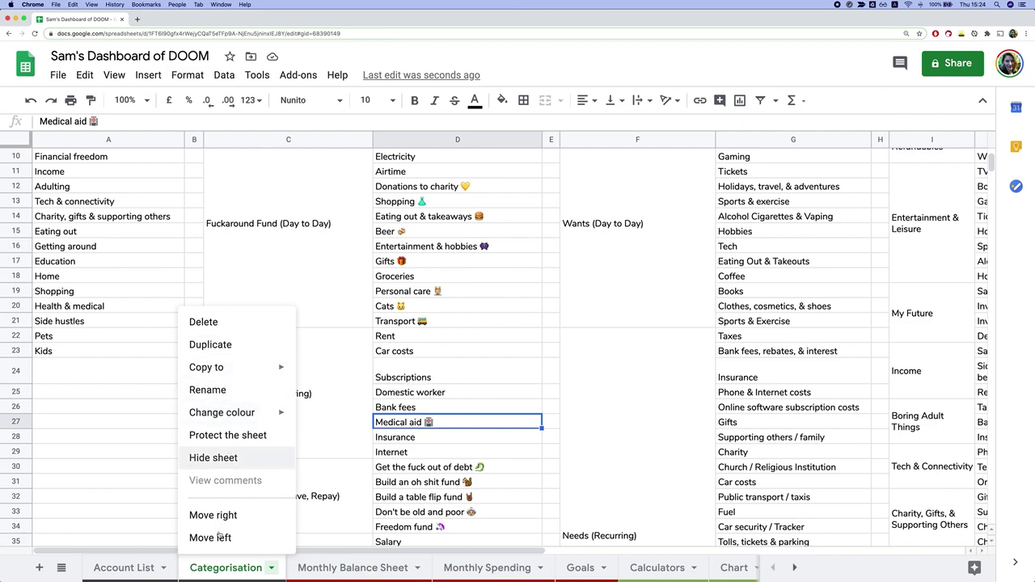
left_click(204, 322)
left_click(673, 338)
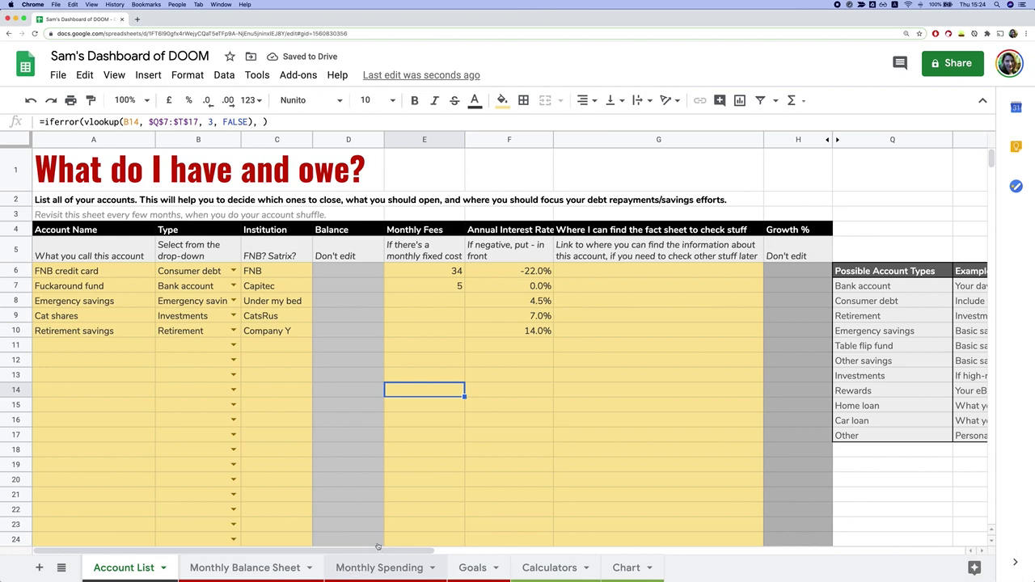
Look through the category column of the Monthly Spending sheet, from Income down to the Grownup bills section.
left_click(388, 568)
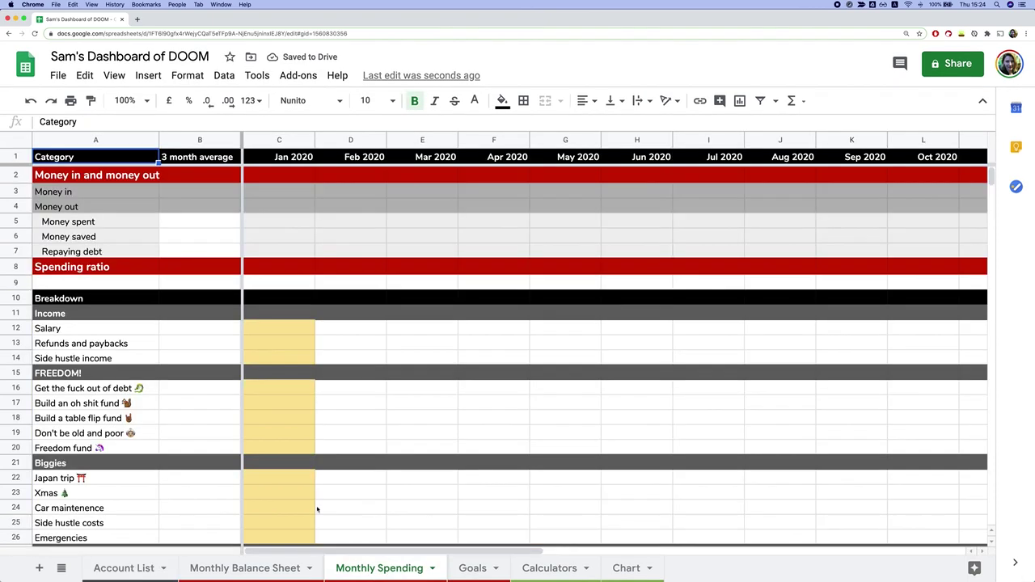
left_click(132, 328)
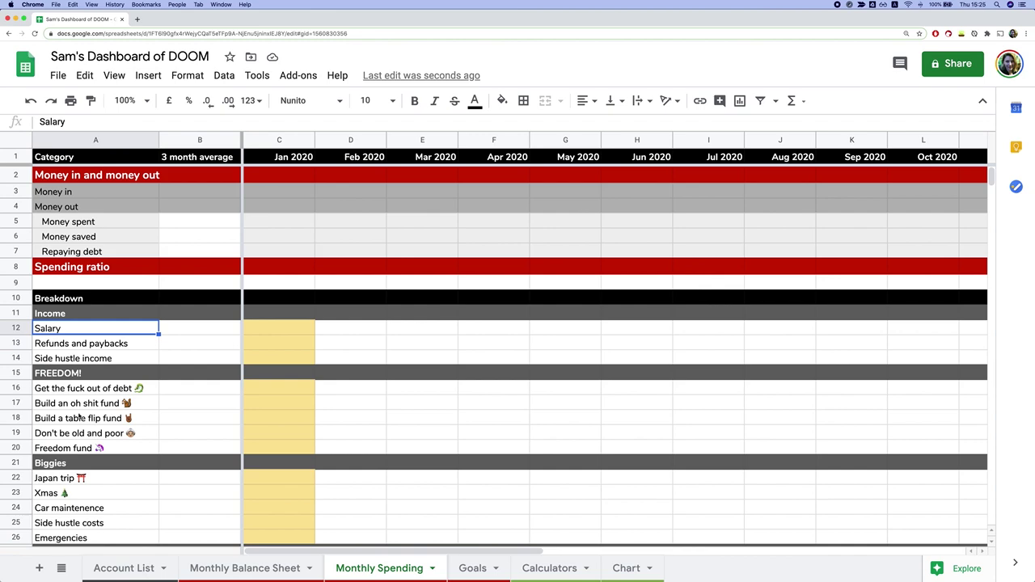
left_click(128, 388)
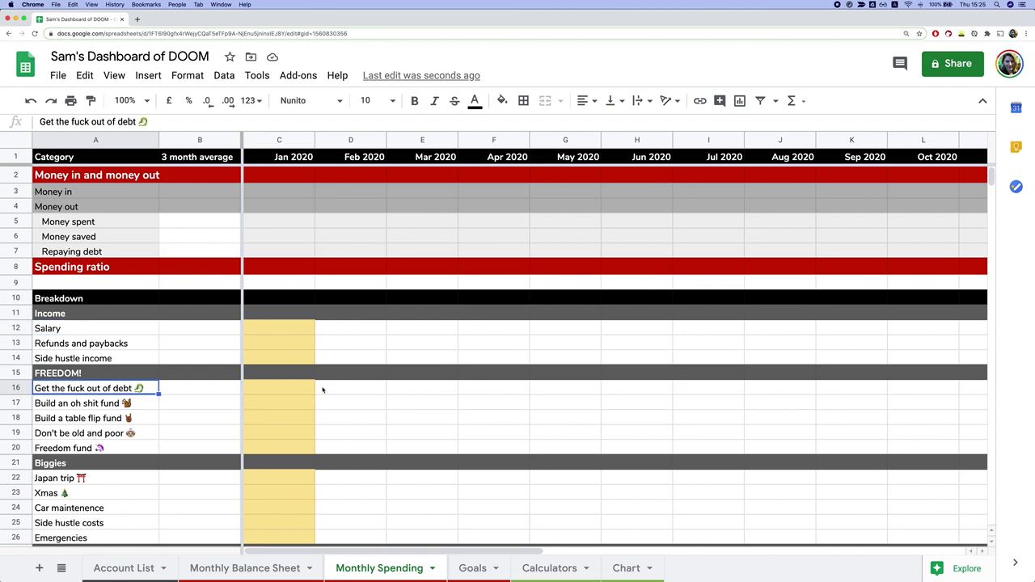
key("Down")
key("Down")
key("Down")
key("Down")
key("Down")
key("Down")
key("Down")
key("Down")
key("Down")
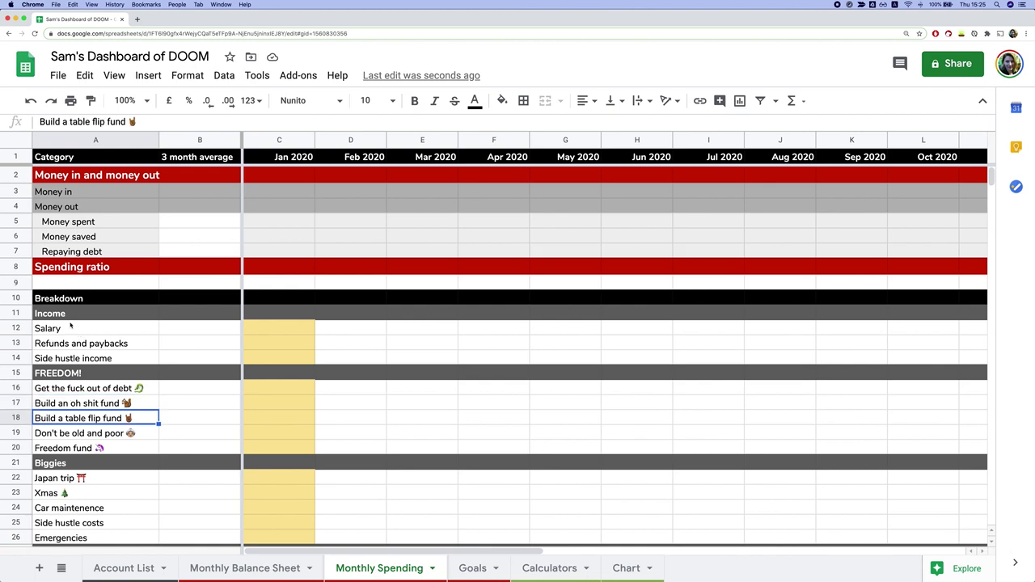
key("Down")
key("Down")
key("Down")
key("Down")
key("Down")
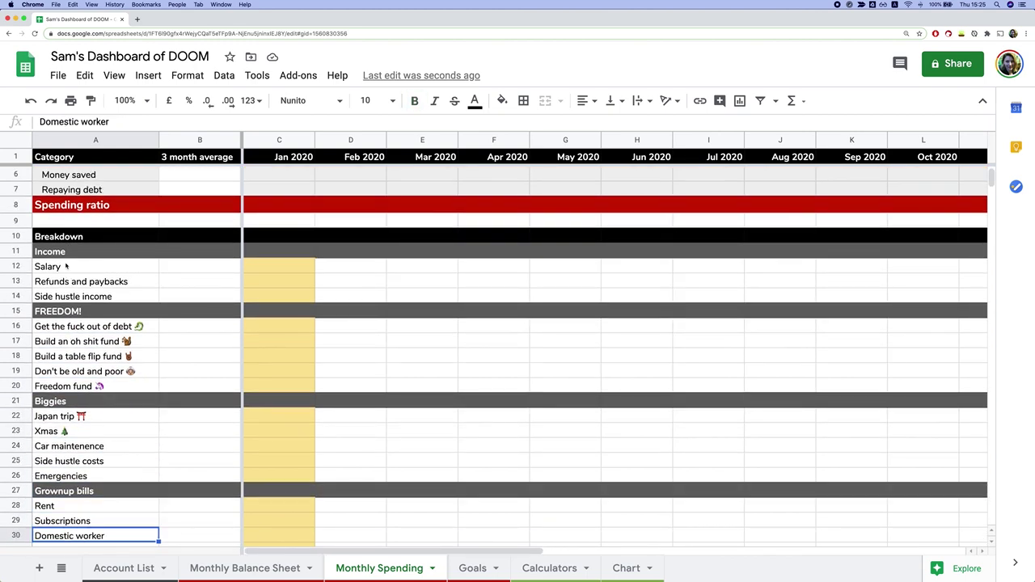
Rename the Side hustle income category in the Income section of Monthly Spending as "Selling dildos".
left_click_drag(66, 266, 65, 296)
left_click(50, 298)
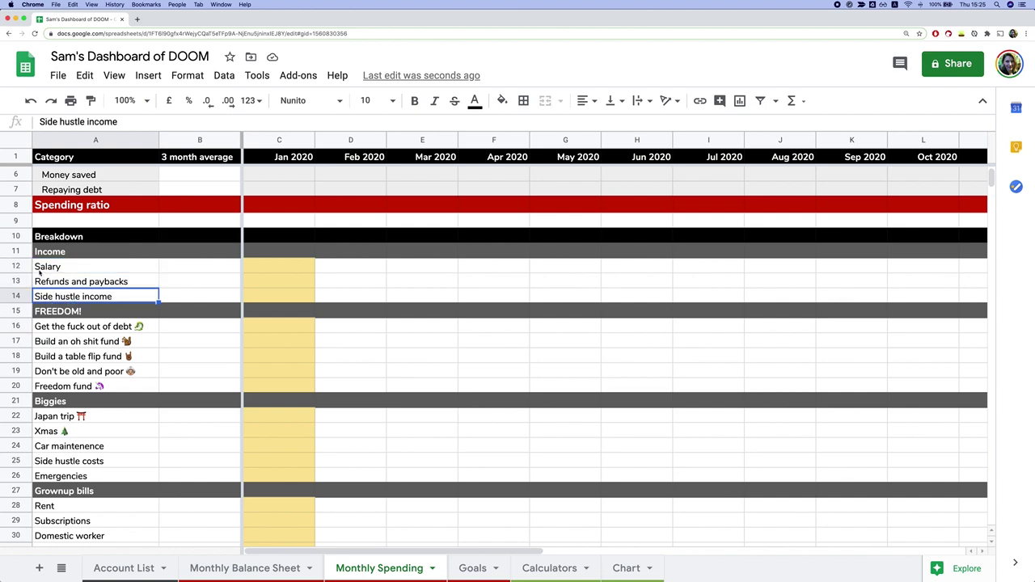
left_click(40, 270)
left_click(57, 282)
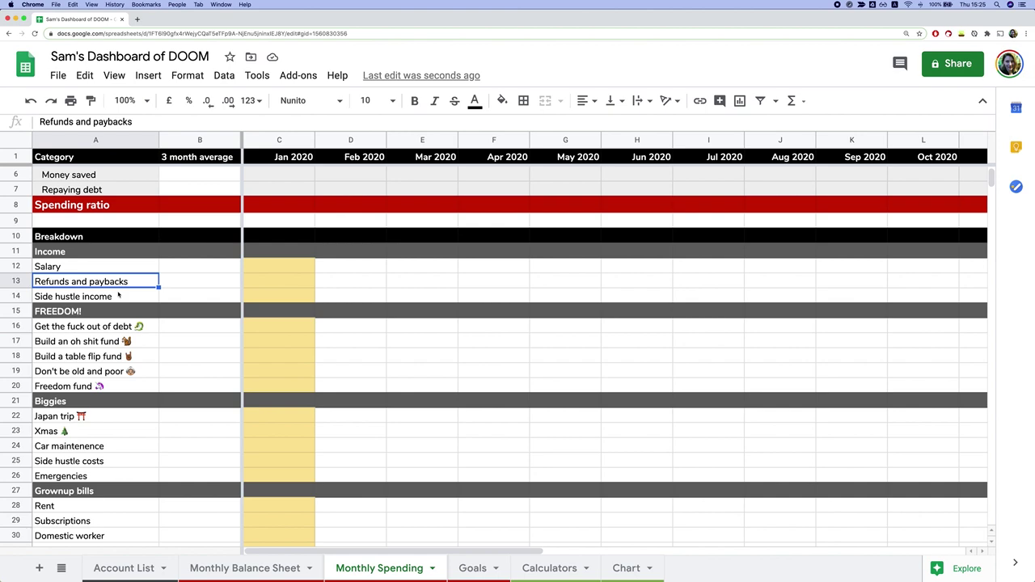
left_click(119, 302)
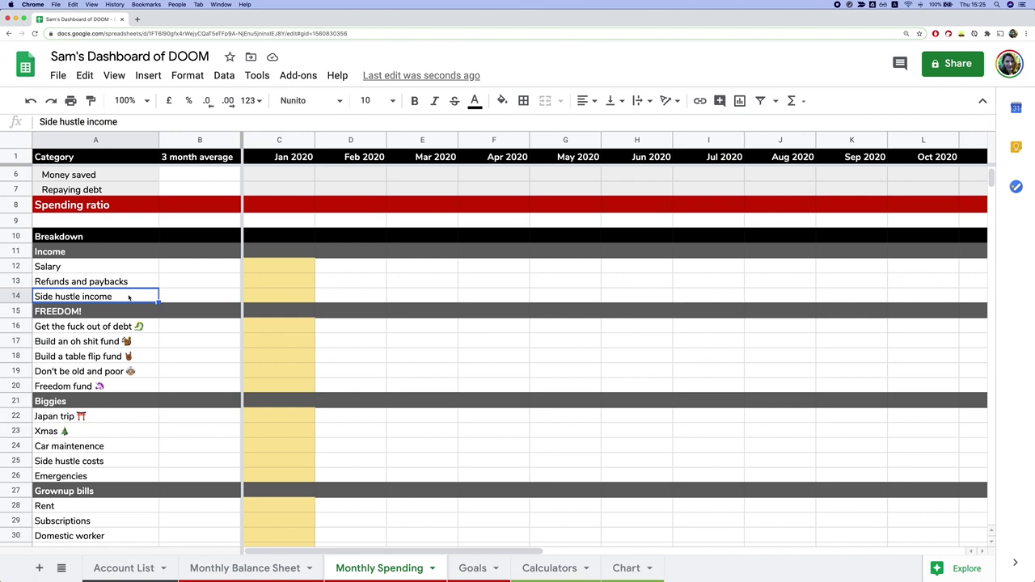
type("Selling")
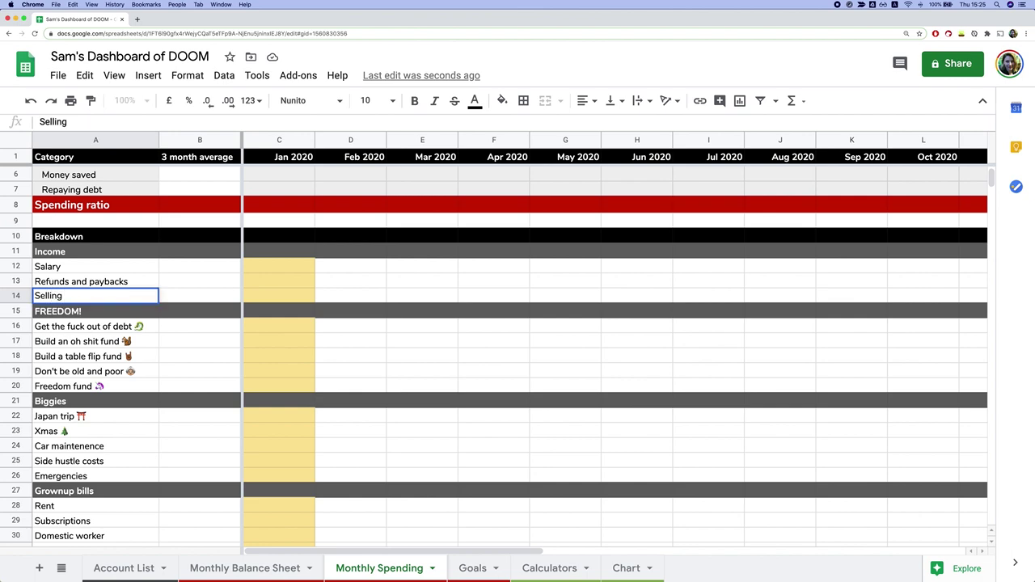
type(" dildos")
Insert a row below "Selling dildos" and enter "Live-readings of Roald Dahl" as its category name.
right_click(15, 296)
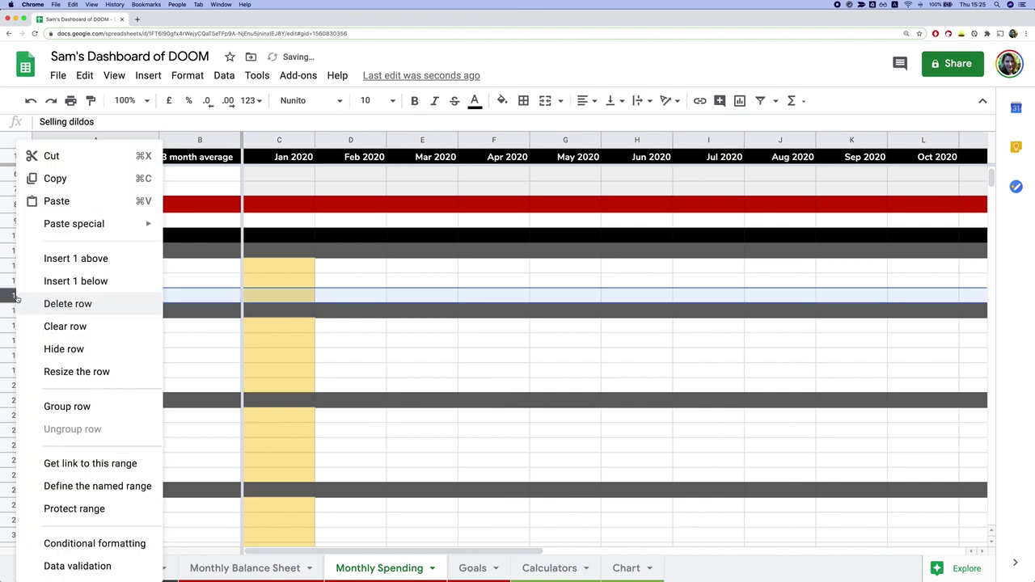
left_click(58, 282)
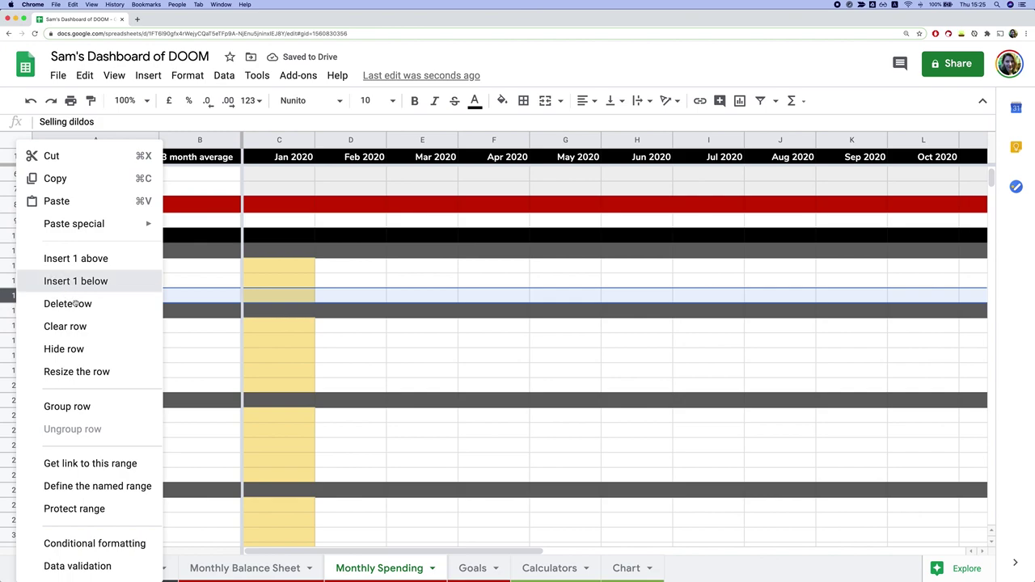
left_click(145, 316)
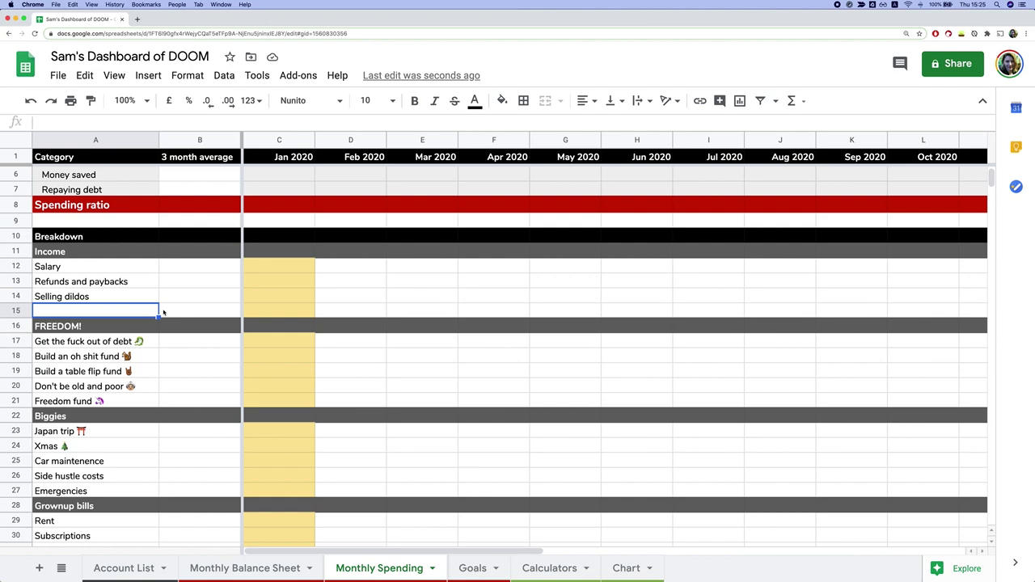
type("Live-readings of ")
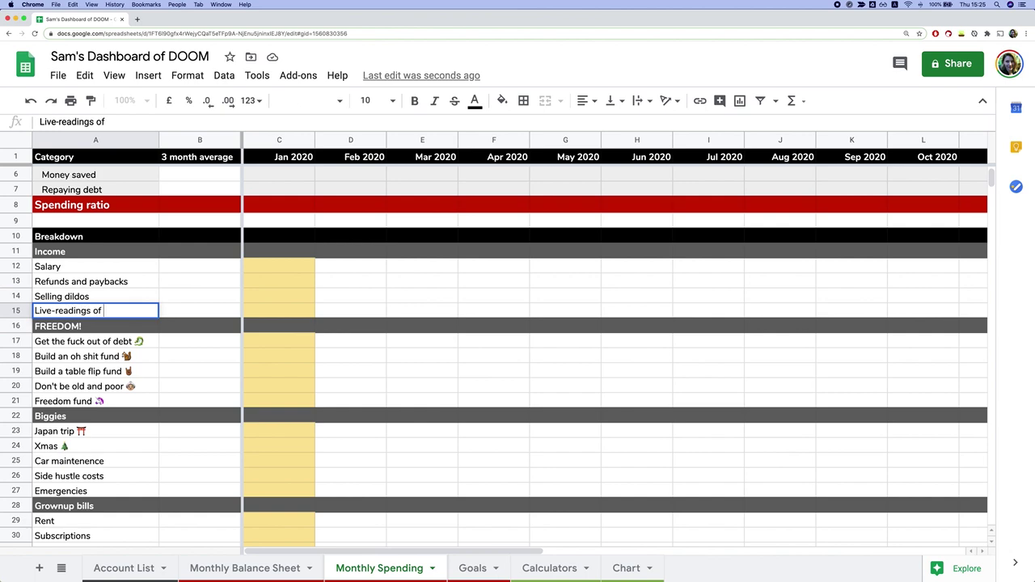
type("Roald Dahl")
key("Return")
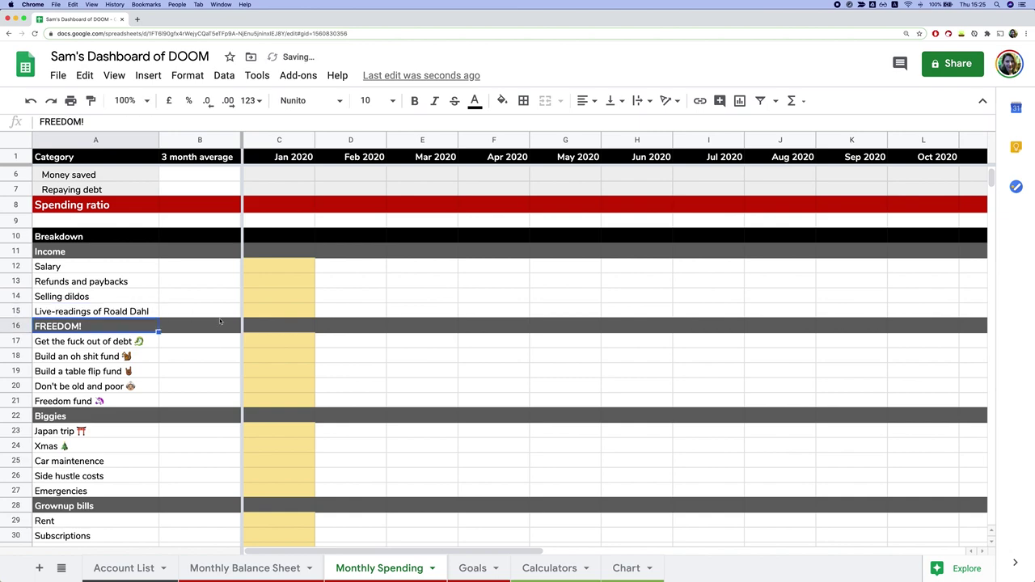
Review the four income categories listed under Income on the Monthly Spending sheet.
key("Up")
key("Up")
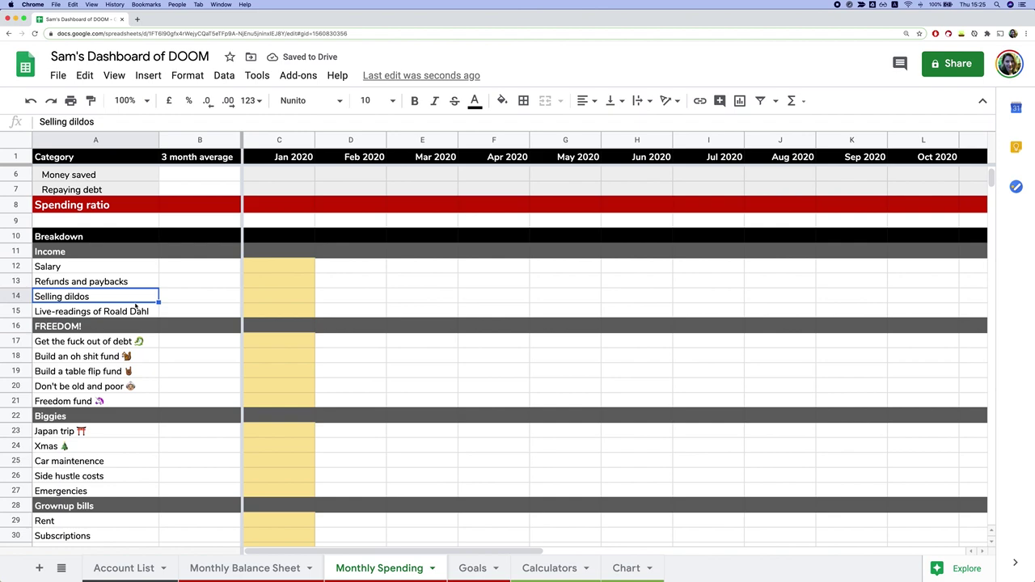
left_click_drag(112, 266, 134, 307)
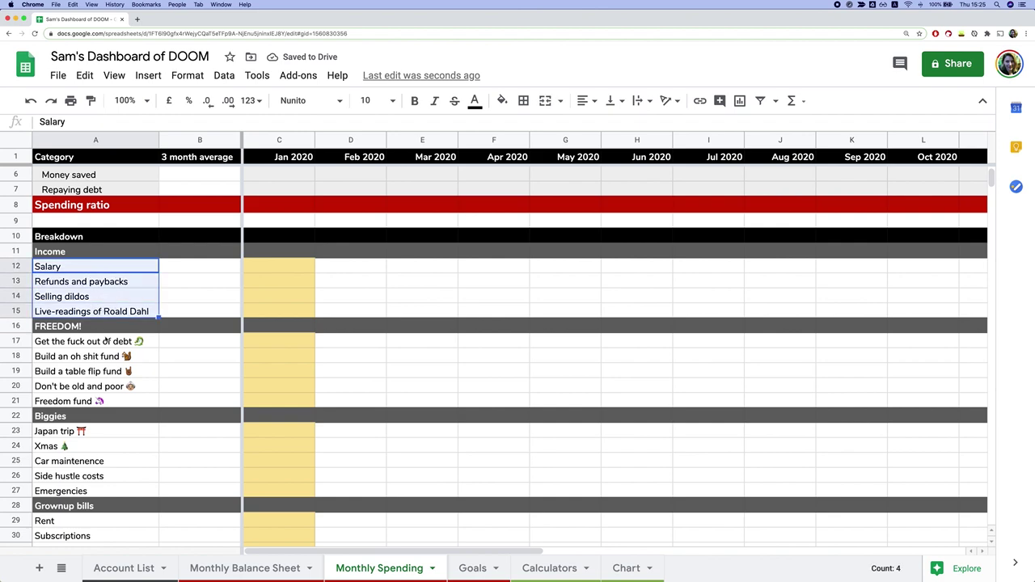
left_click(104, 338)
left_click(104, 297)
key("Down")
left_click(127, 299)
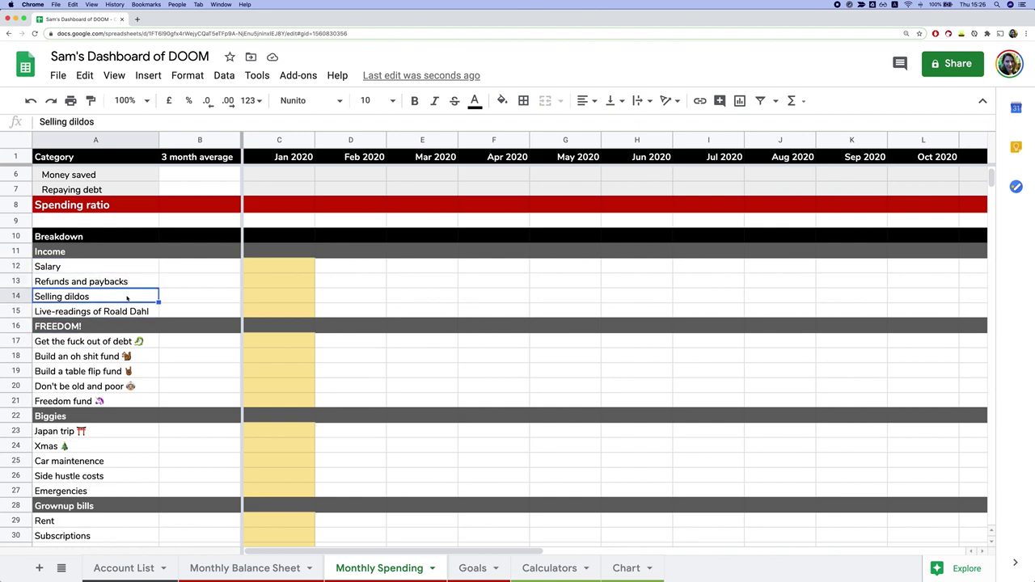
Examine the debt, savings and investment categories in the FREEDOM! section, from the debt row to Freedom fund.
left_click(81, 339)
scroll(81, 339, "down", 1)
left_click(71, 301)
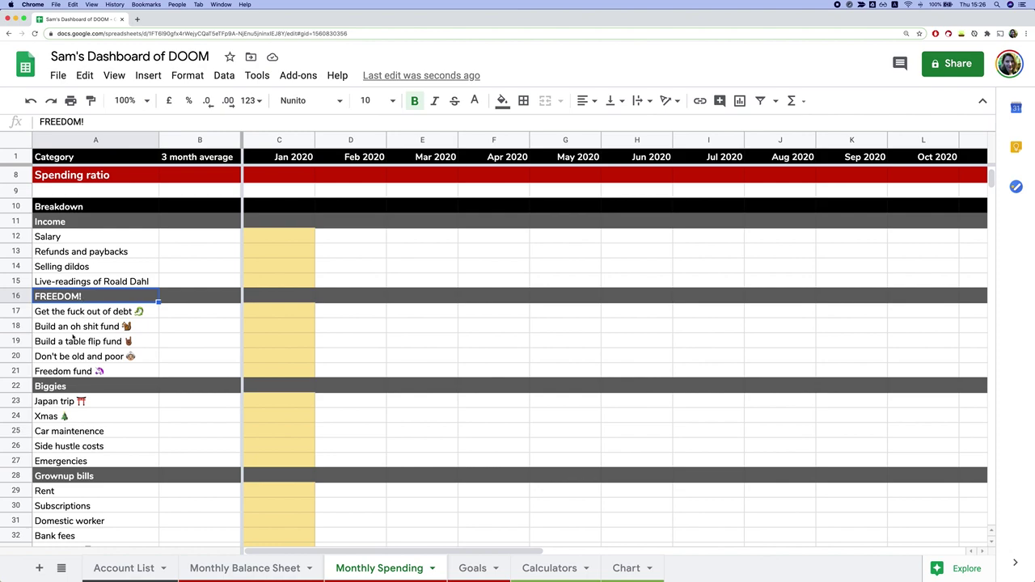
left_click_drag(109, 311, 114, 372)
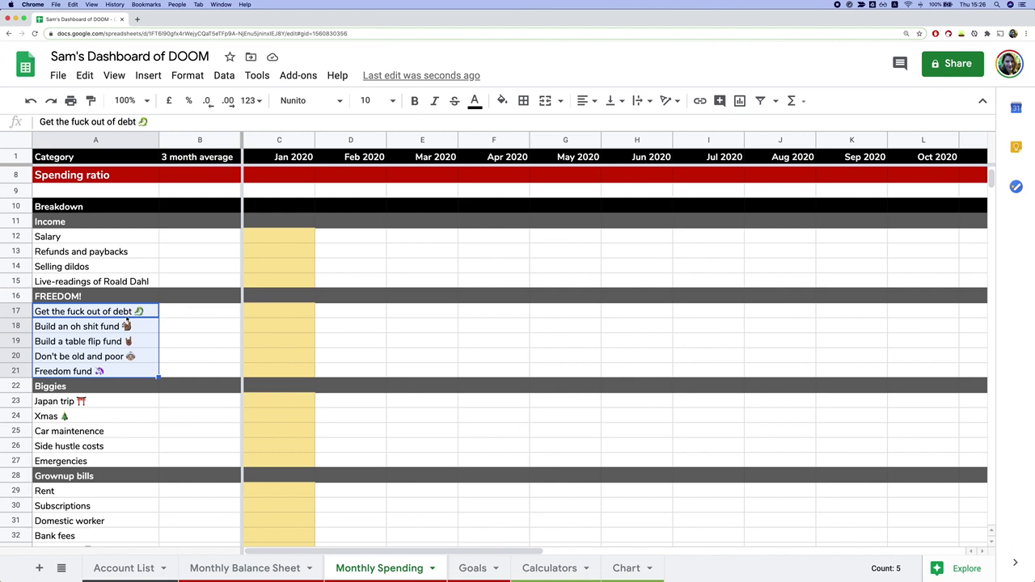
left_click(95, 326)
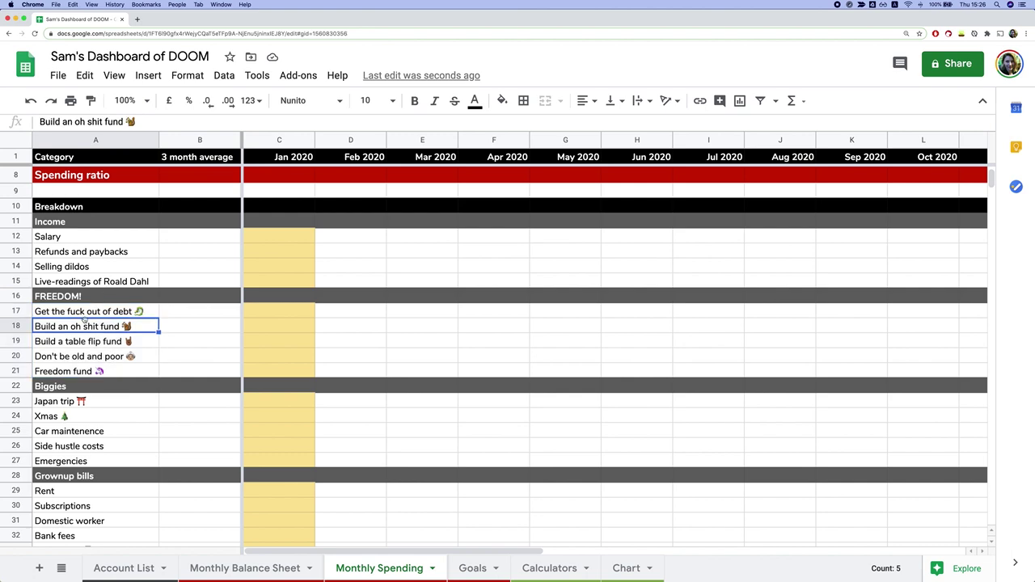
left_click_drag(56, 301, 74, 371)
left_click(93, 330)
left_click(83, 315)
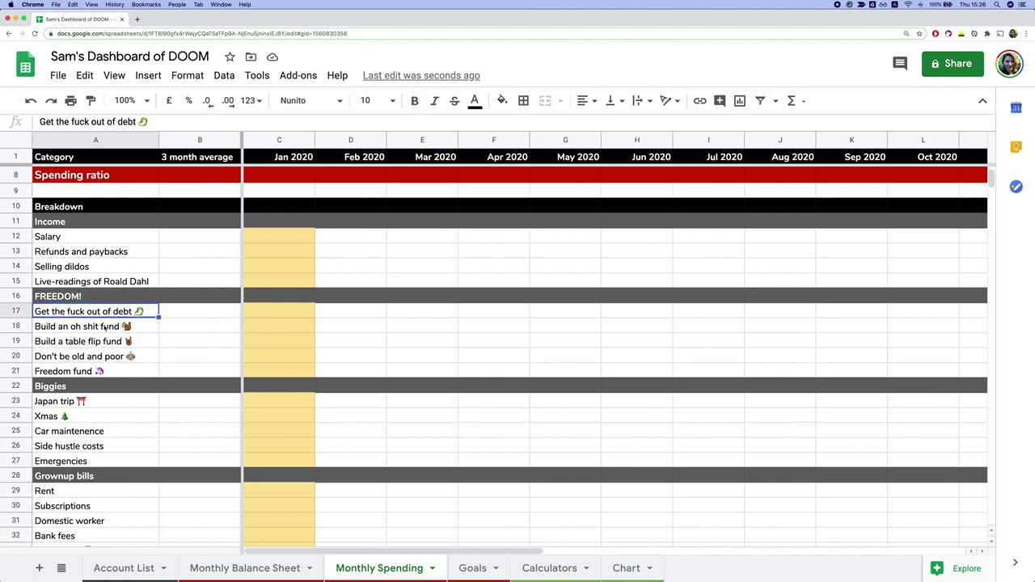
left_click(102, 326)
left_click(103, 341)
left_click(105, 356)
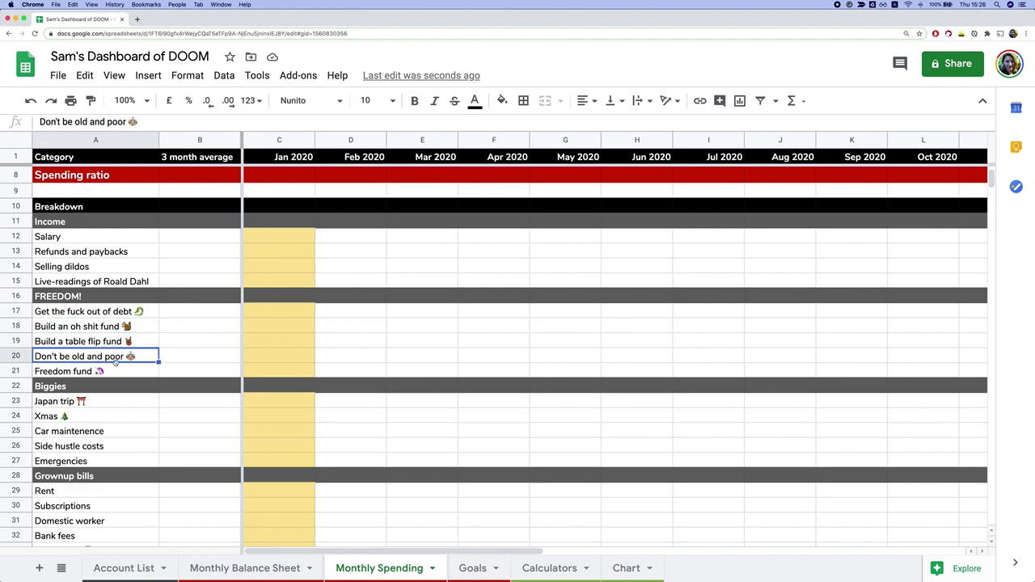
left_click(19, 371)
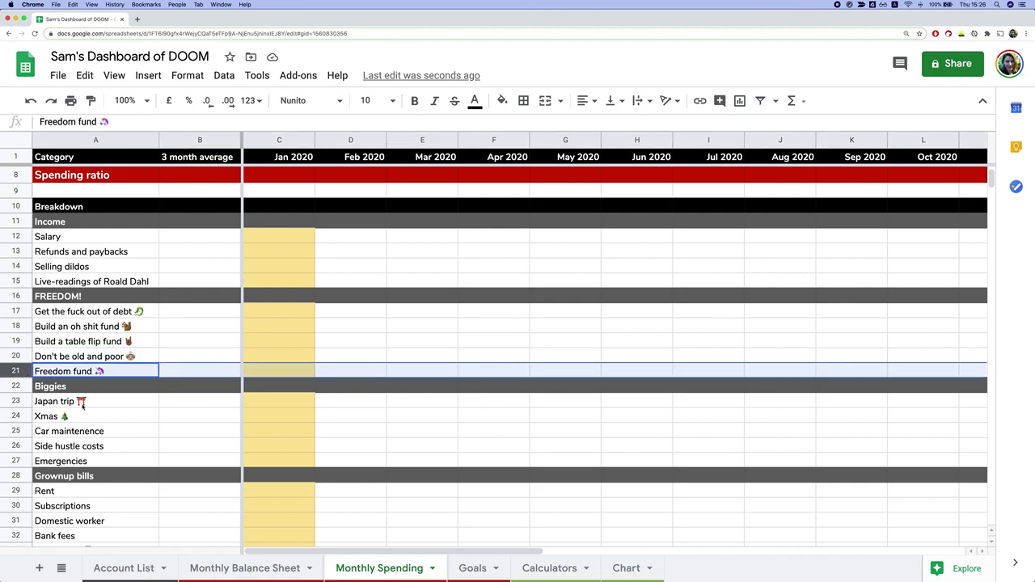
left_click(28, 310)
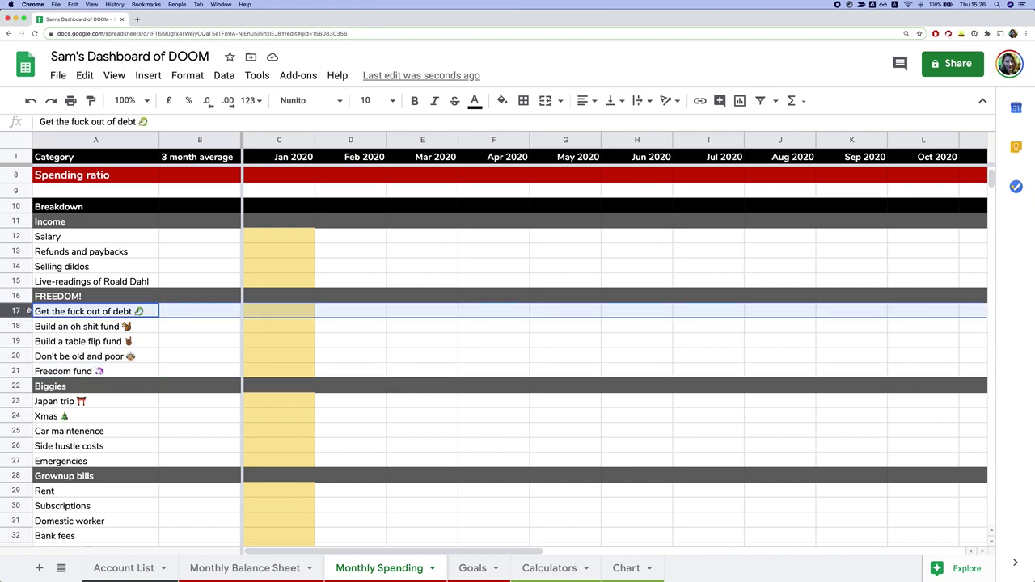
right_click(28, 310)
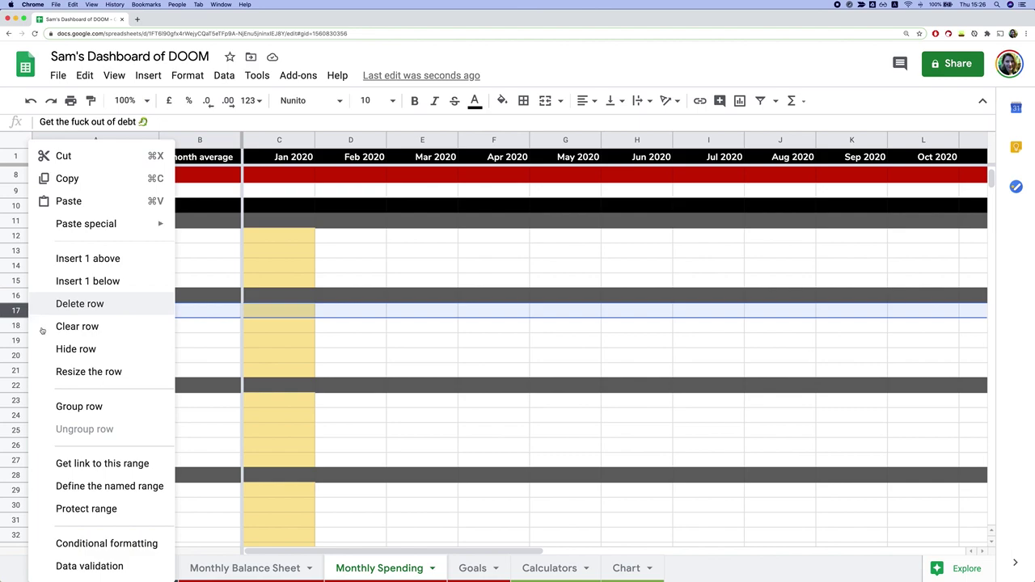
left_click(275, 326)
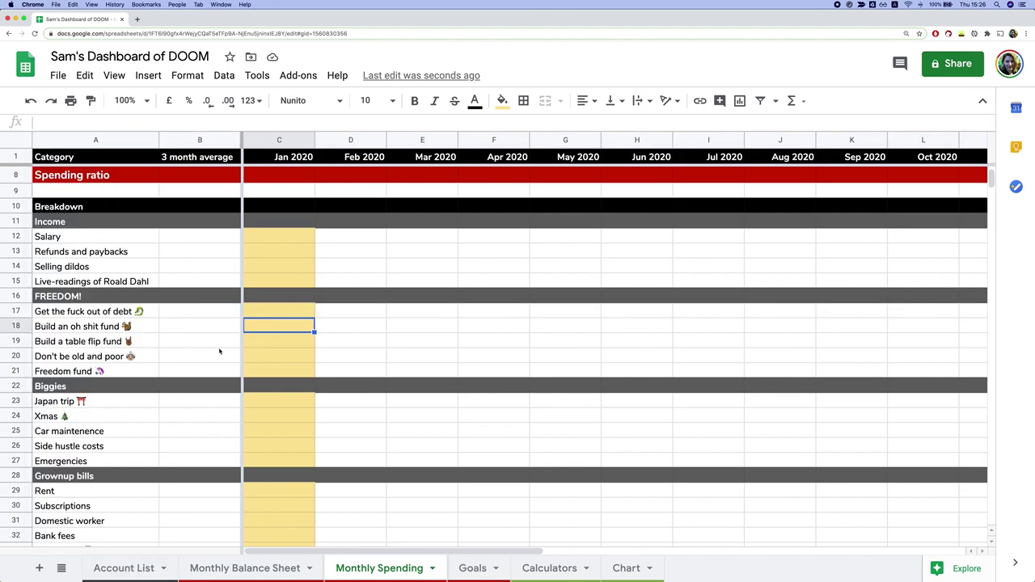
Delete the "Build an oh shit fund" row from the FREEDOM! section.
left_click(30, 327)
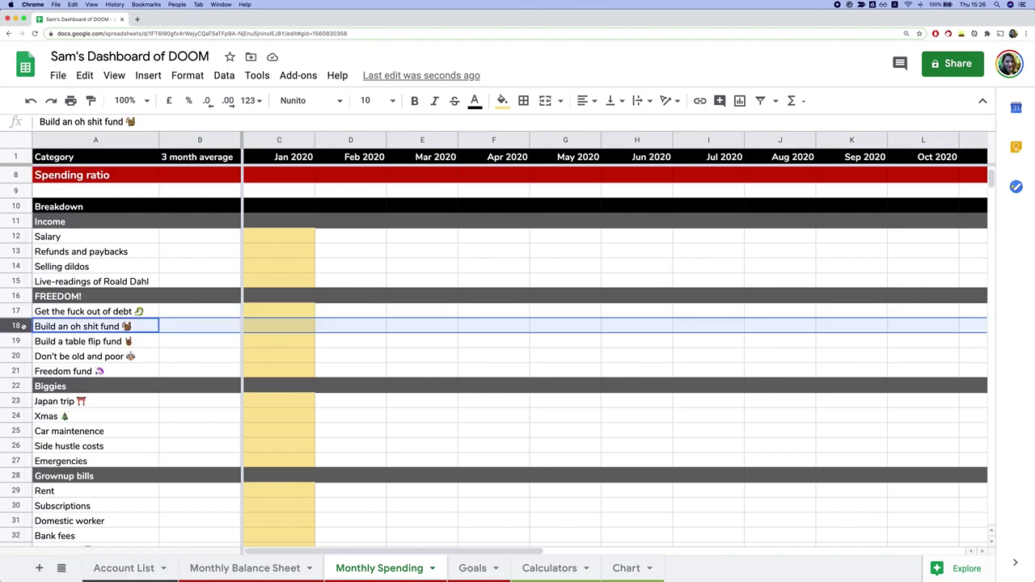
right_click(32, 329)
left_click(57, 313)
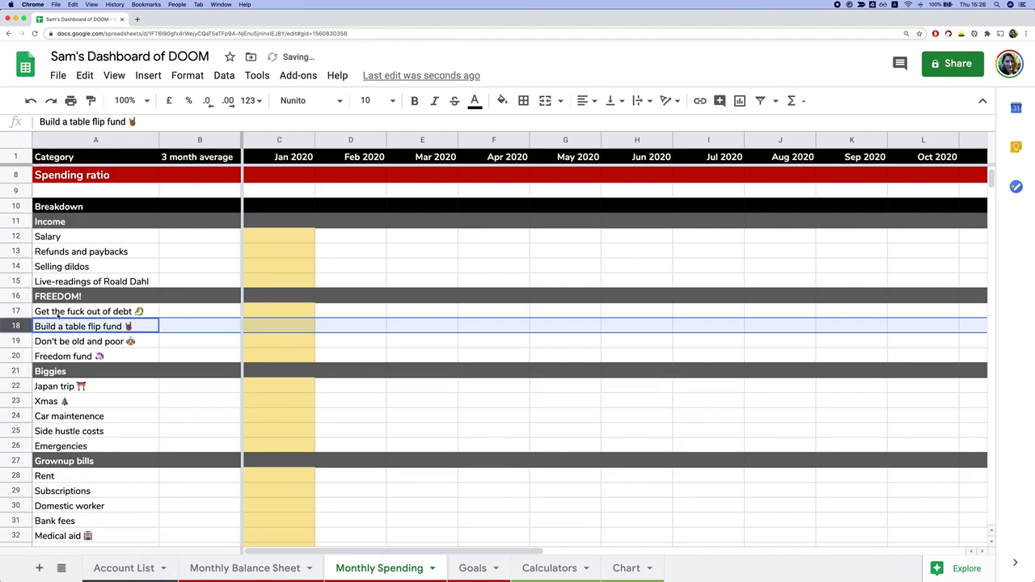
Delete the "Freedom fund" row from the FREEDOM! section.
left_click(73, 346)
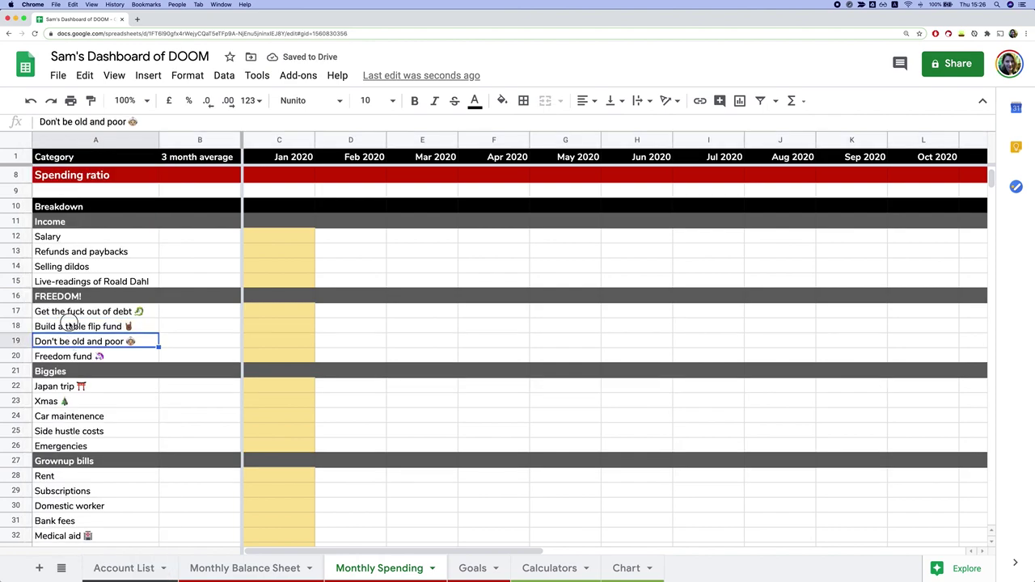
left_click(72, 327)
left_click(75, 341)
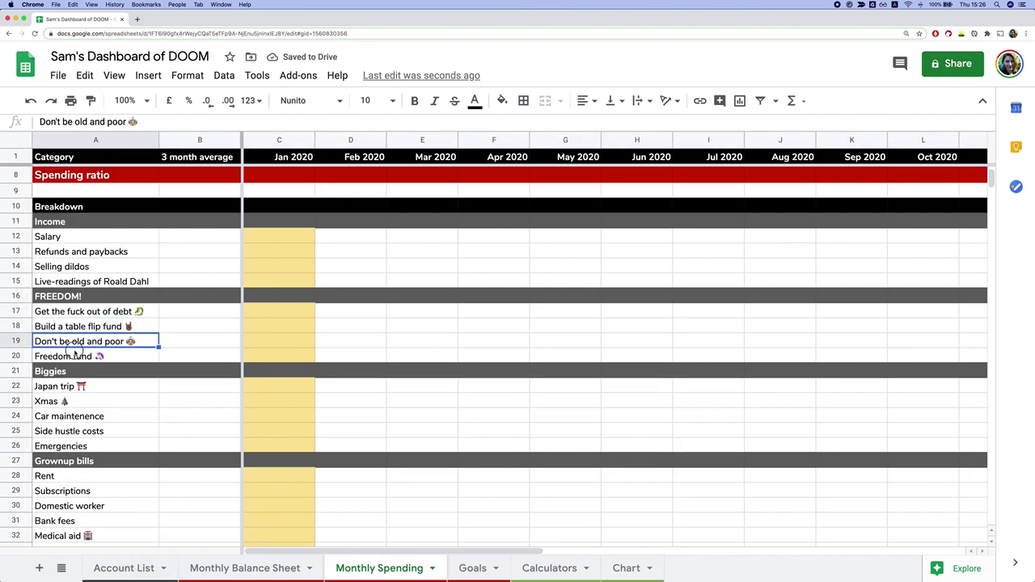
left_click(16, 356)
right_click(15, 356)
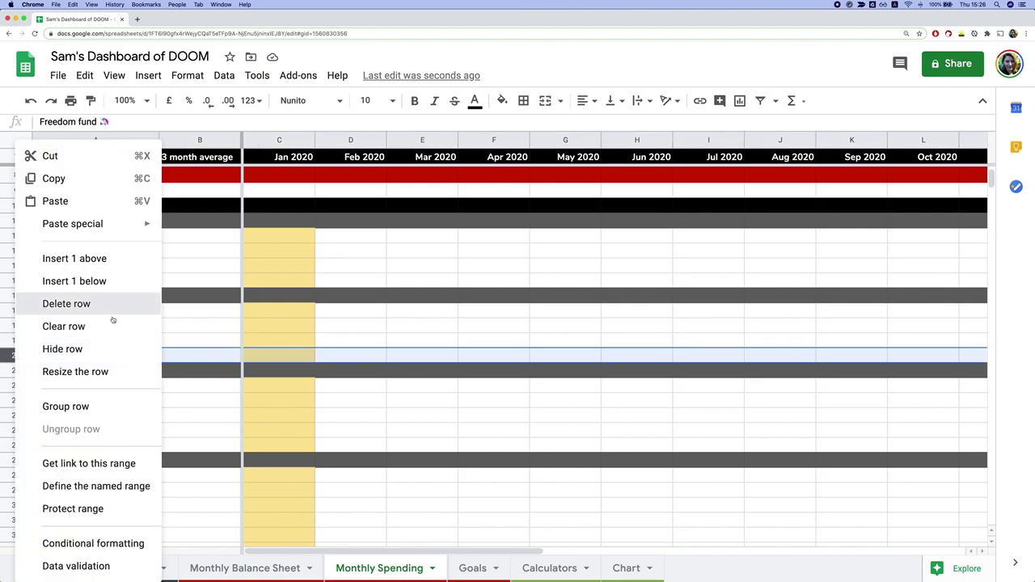
left_click(89, 304)
left_click(105, 326)
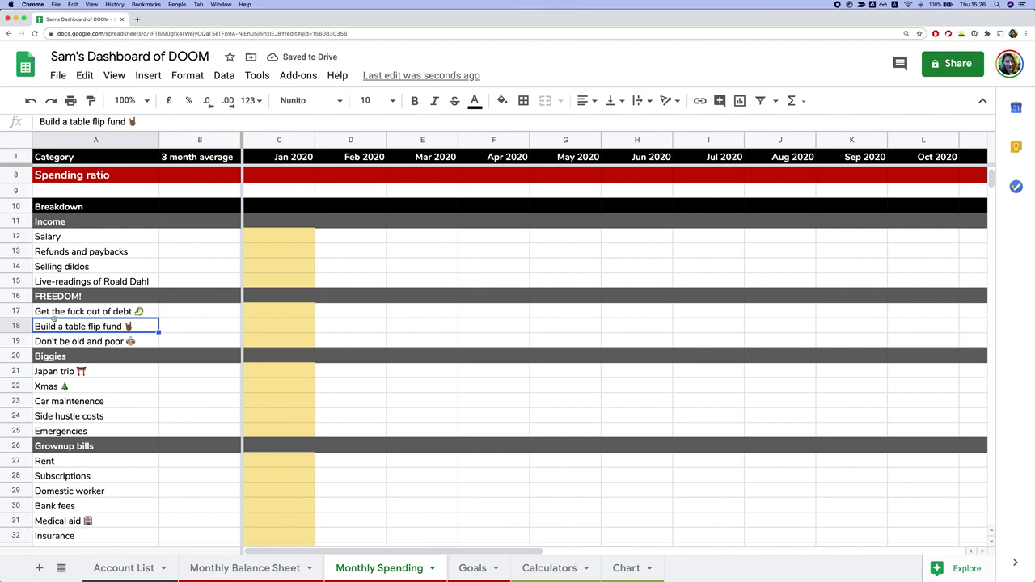
left_click(51, 316)
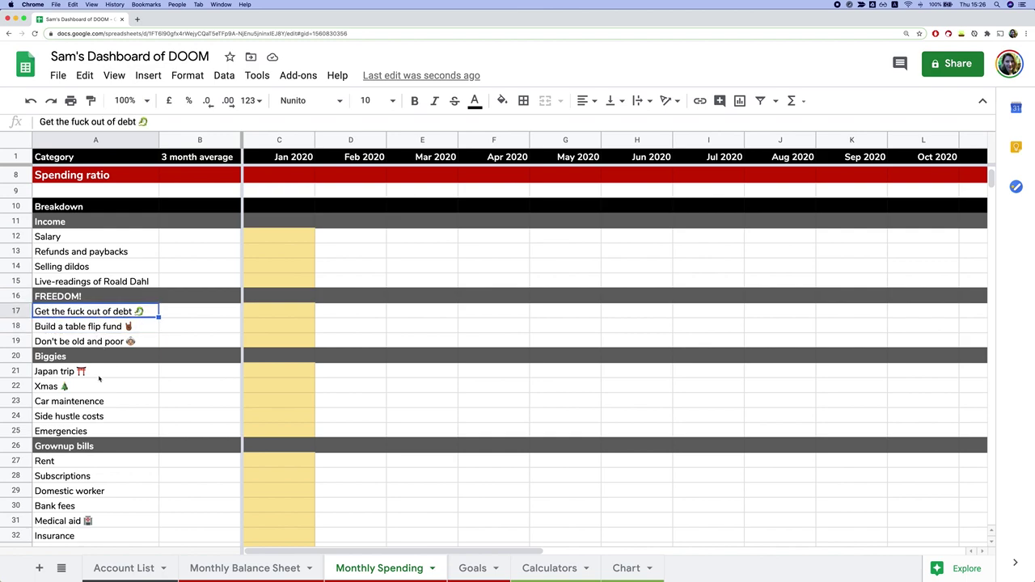
Delete the "Xmas" row from the Biggies section.
scroll(100, 378, "down", 1)
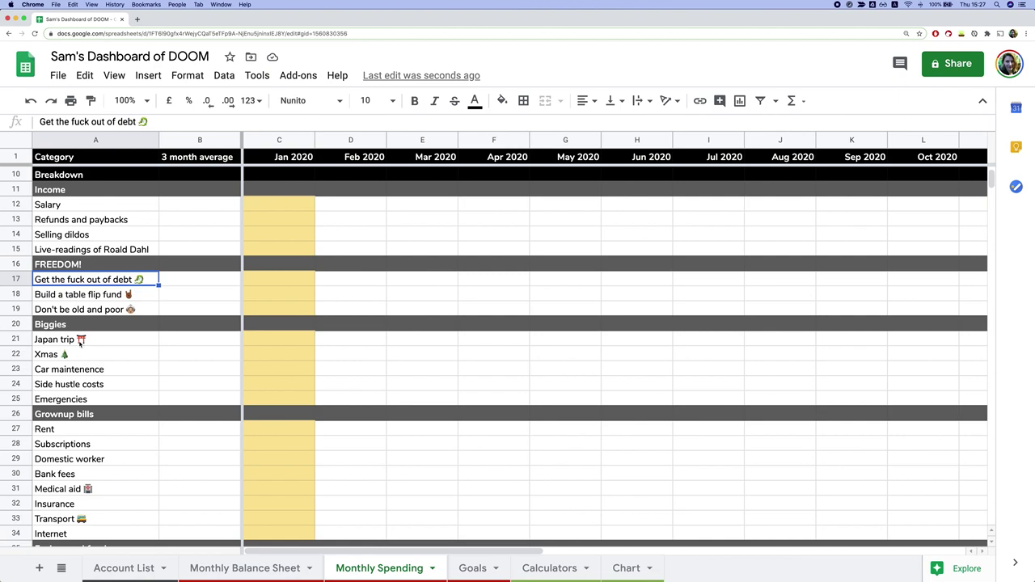
left_click(81, 341)
left_click_drag(100, 383, 104, 401)
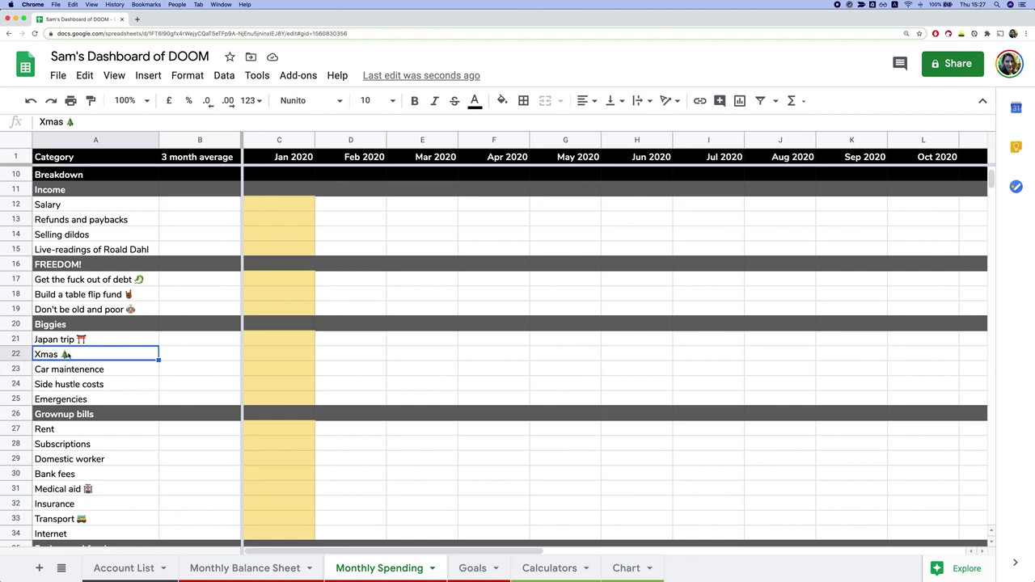
double_click(73, 354)
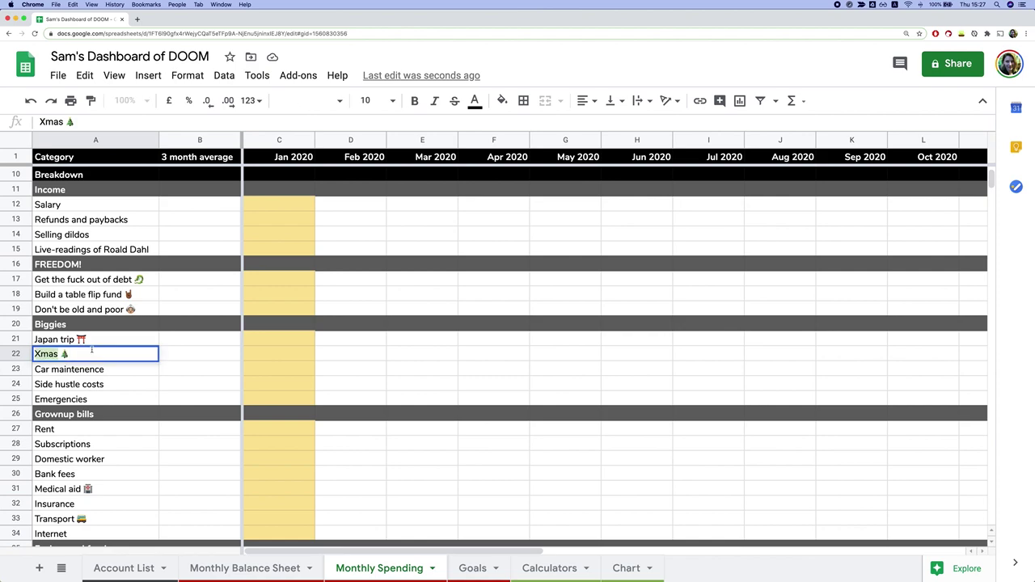
right_click(16, 354)
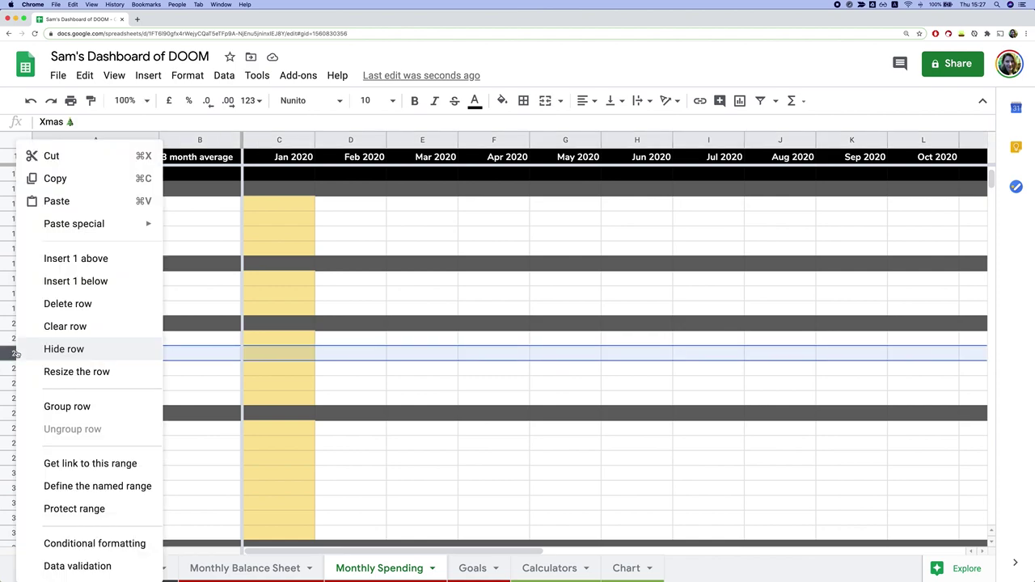
left_click(71, 311)
left_click(131, 374)
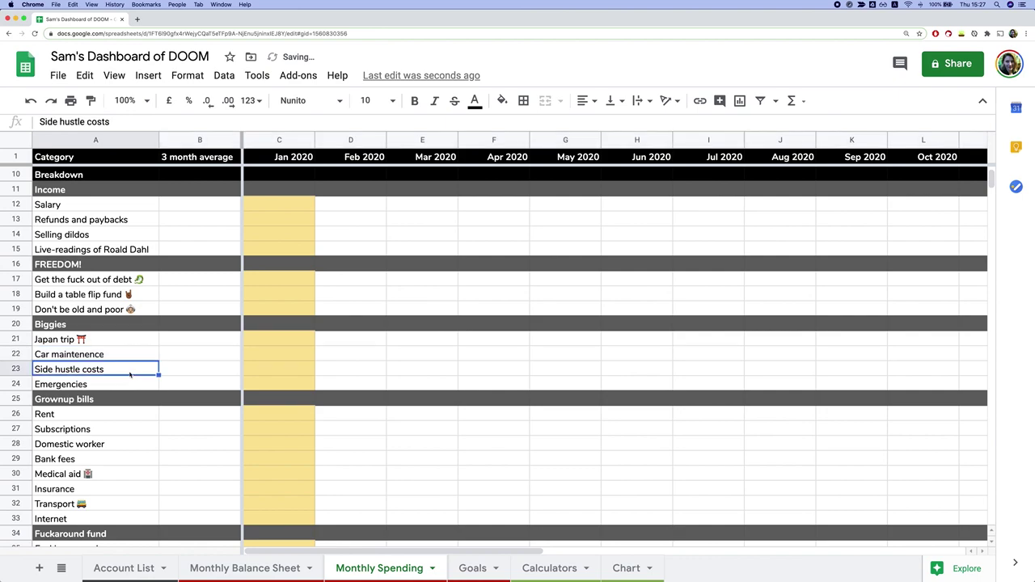
Rename the "Japan trip" category under Biggies to "Nairobi trip" and remove its emoji.
left_click(117, 340)
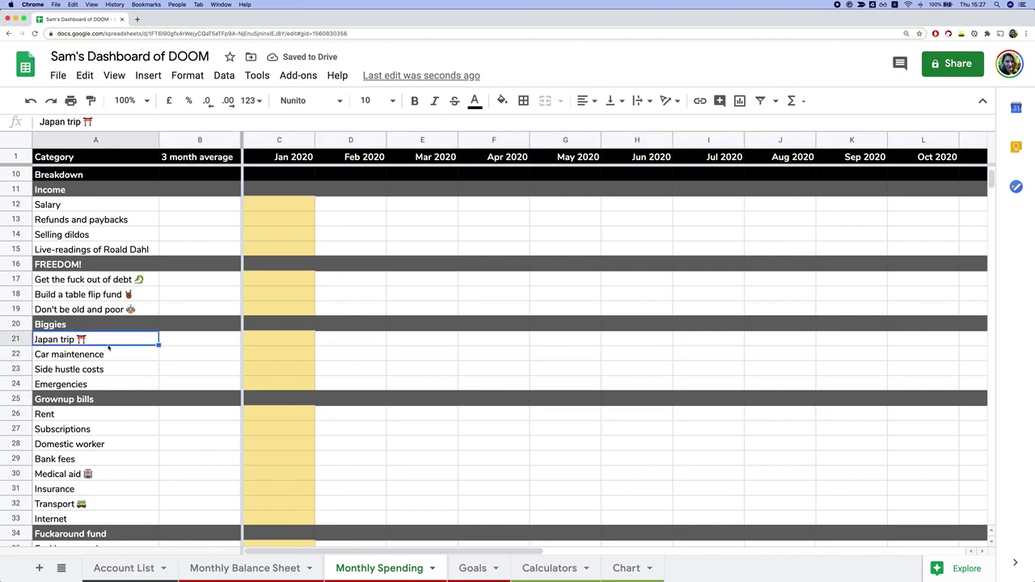
double_click(47, 340)
double_click(47, 340)
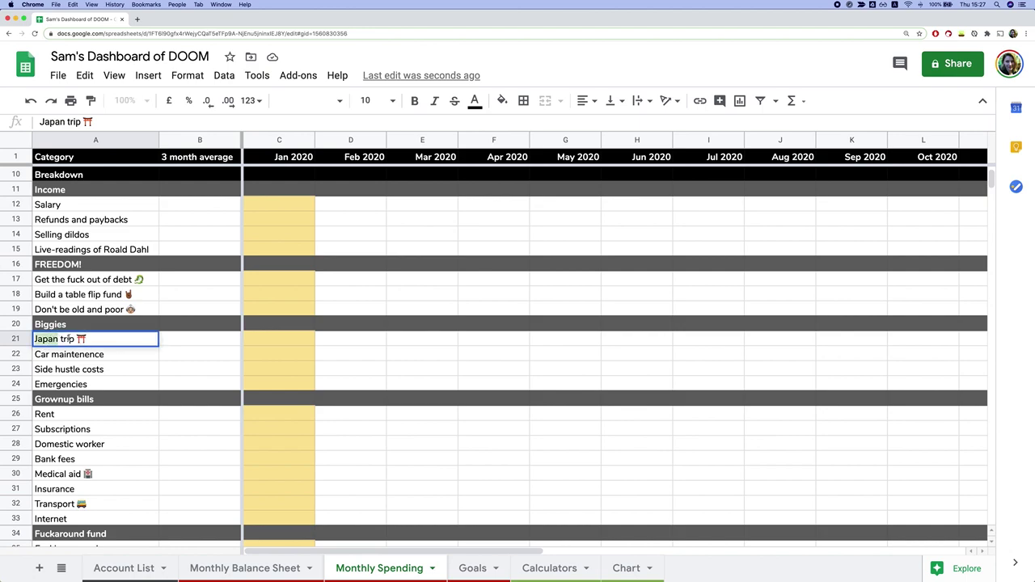
left_click_drag(89, 340, 63, 340)
left_click(106, 341)
double_click(57, 341)
type("Nairobi")
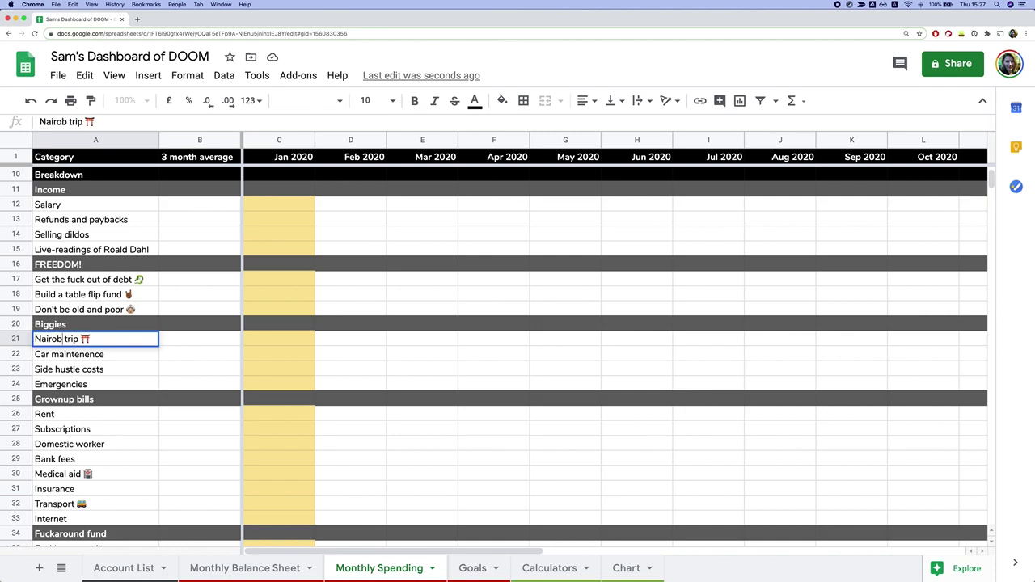
left_click(103, 339)
key("BackSpace")
key("BackSpace")
left_click(103, 354)
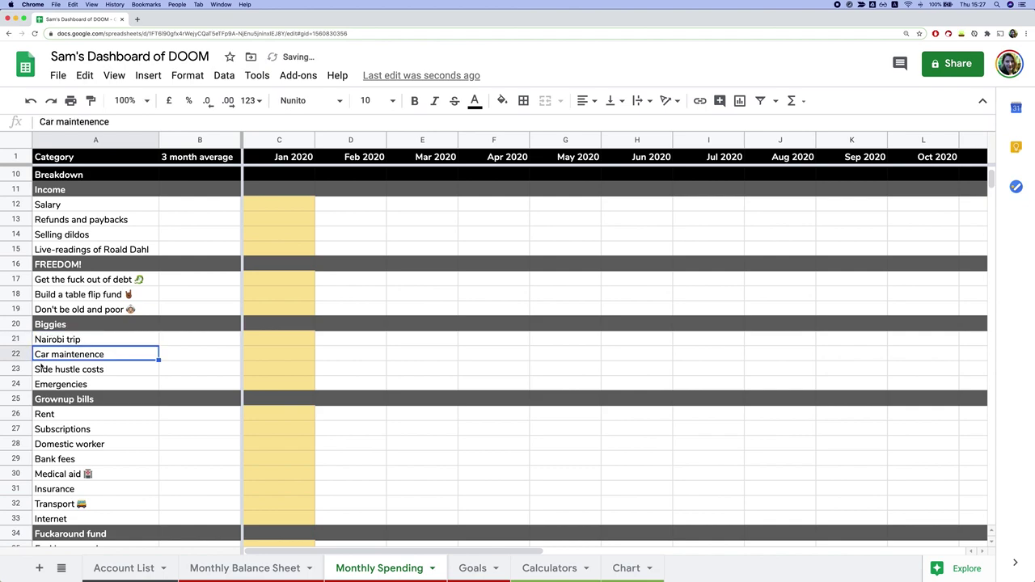
Delete the "Car maintenence" row from the Biggies section.
left_click(15, 356)
right_click(87, 362)
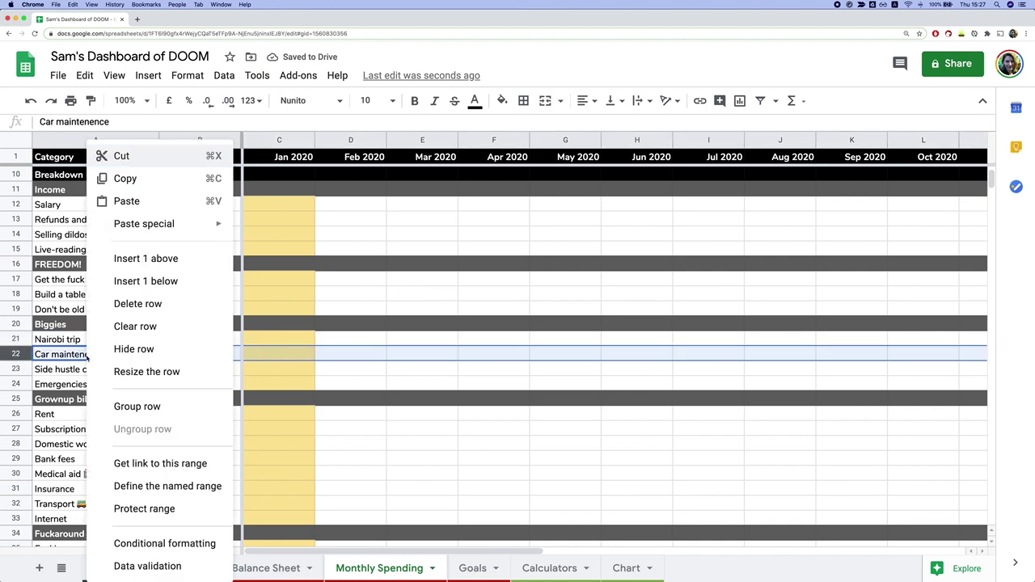
key("Return")
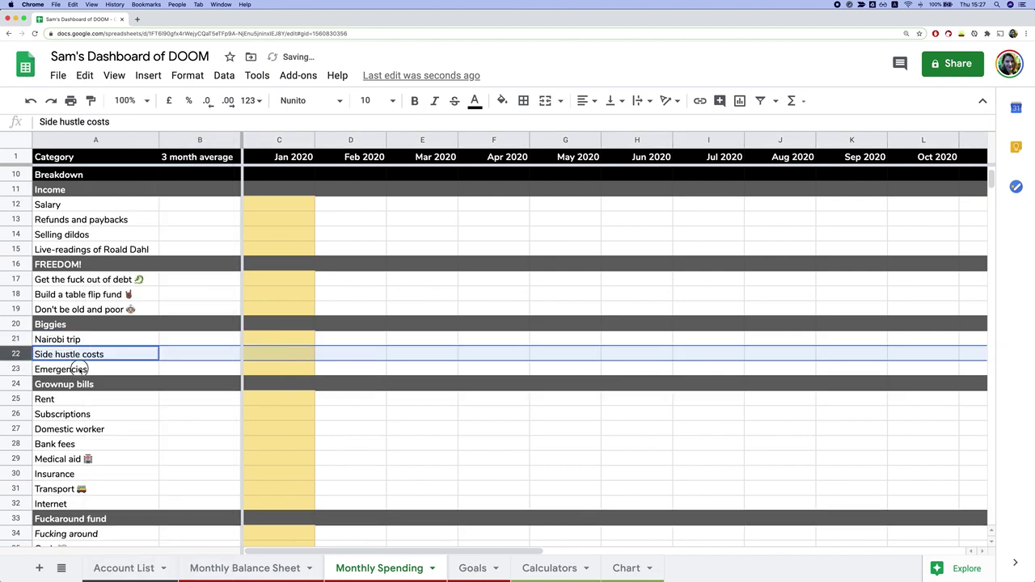
left_click(83, 368)
left_click_drag(82, 339, 85, 369)
left_click(85, 369)
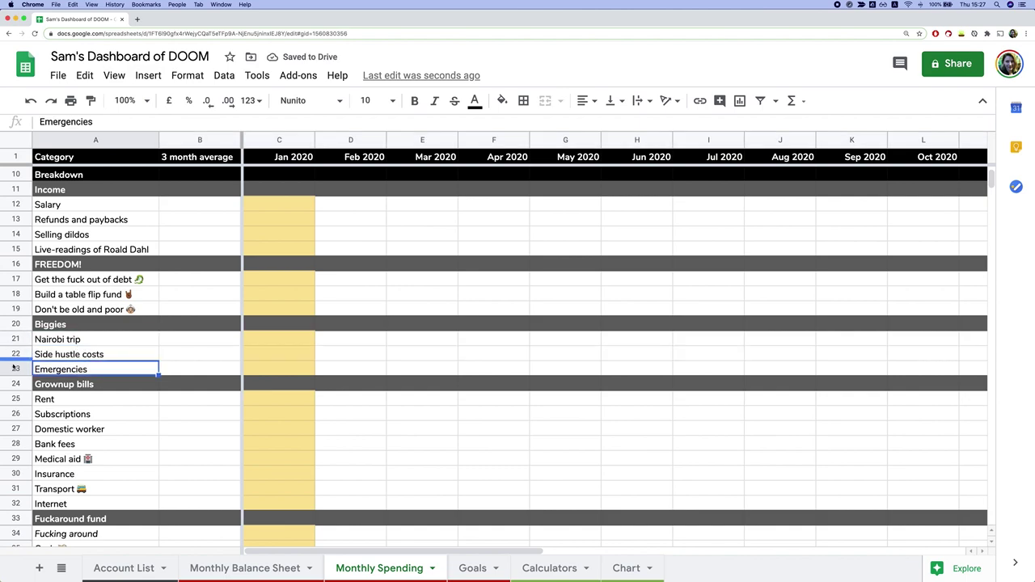
left_click(16, 355)
right_click(21, 358)
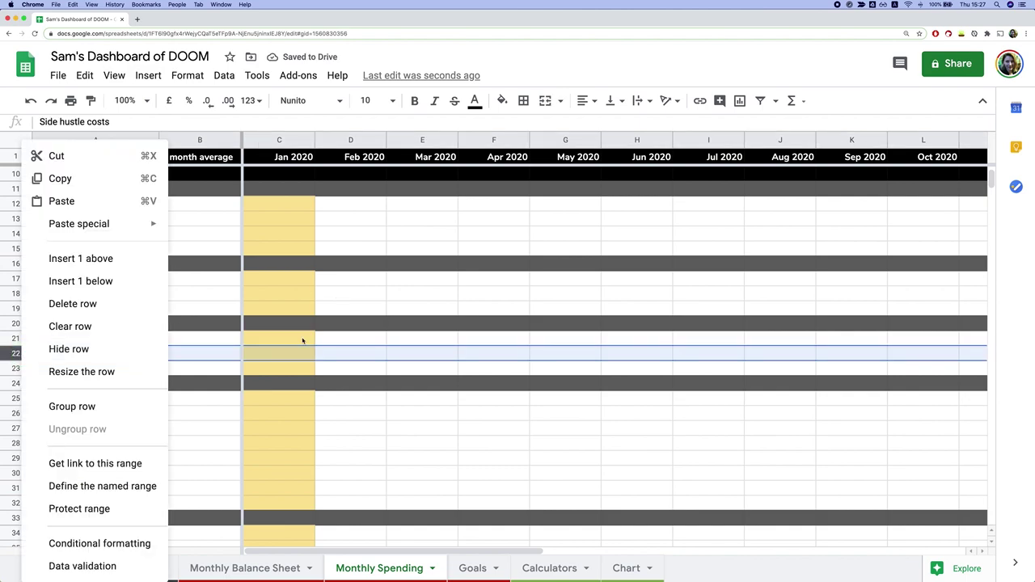
left_click(300, 342)
Examine the Grownup bills and Fuckaround fund categories on the Monthly Spending sheet, including Cats and Eating out & takeaways.
scroll(107, 435, "down", 1)
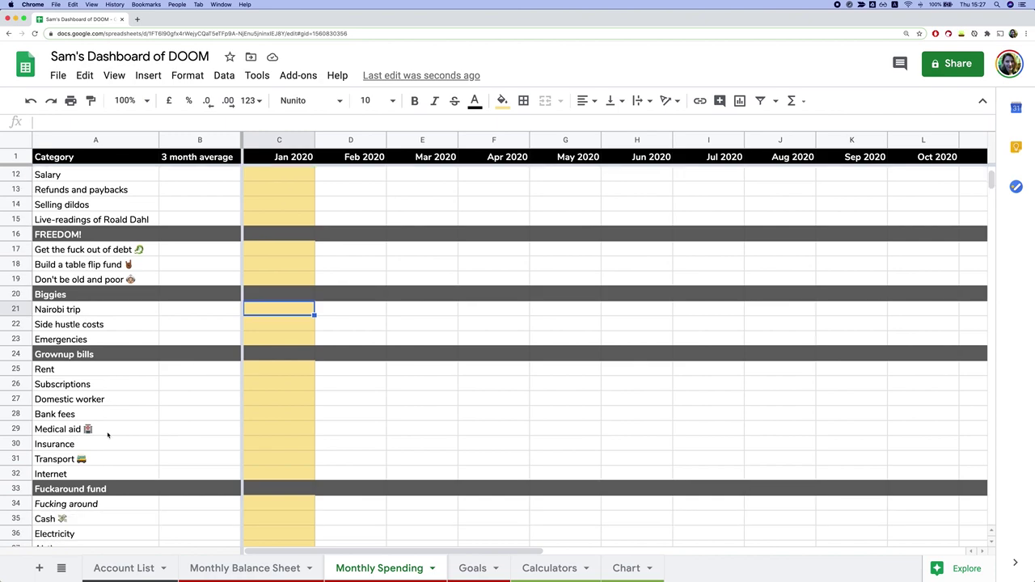
scroll(119, 439, "down", 3)
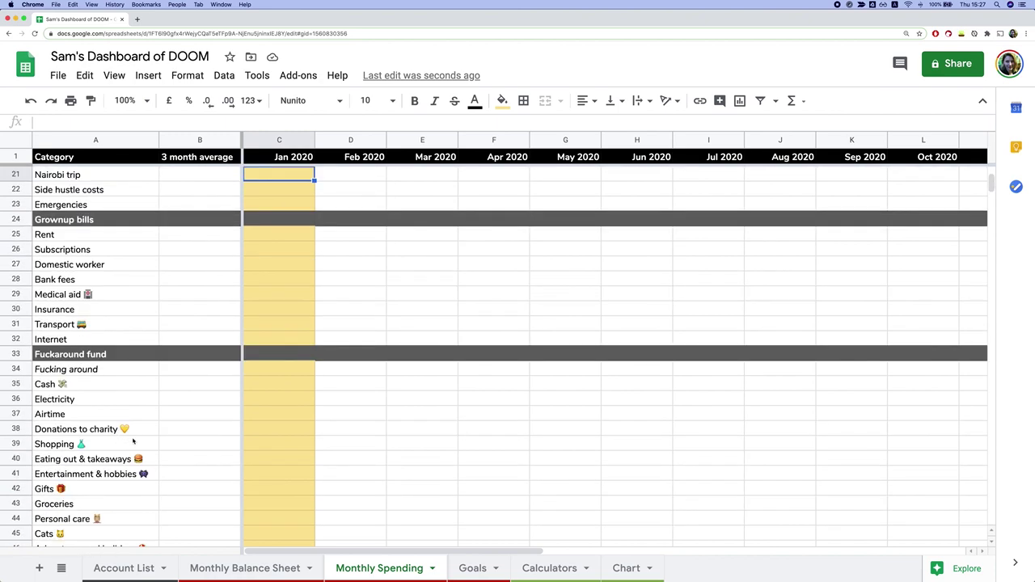
scroll(133, 441, "down", 1)
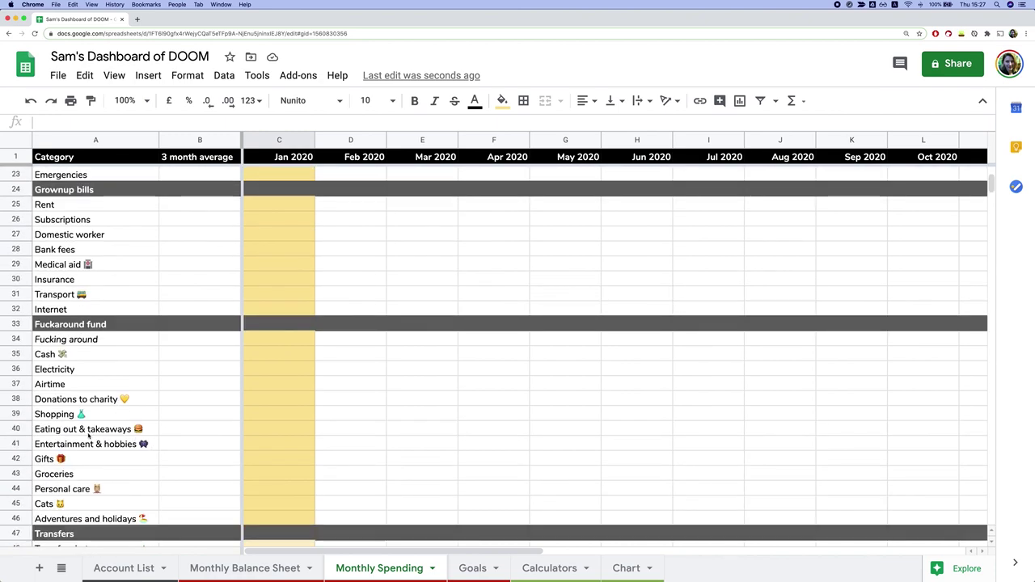
left_click(66, 503)
left_click(17, 503)
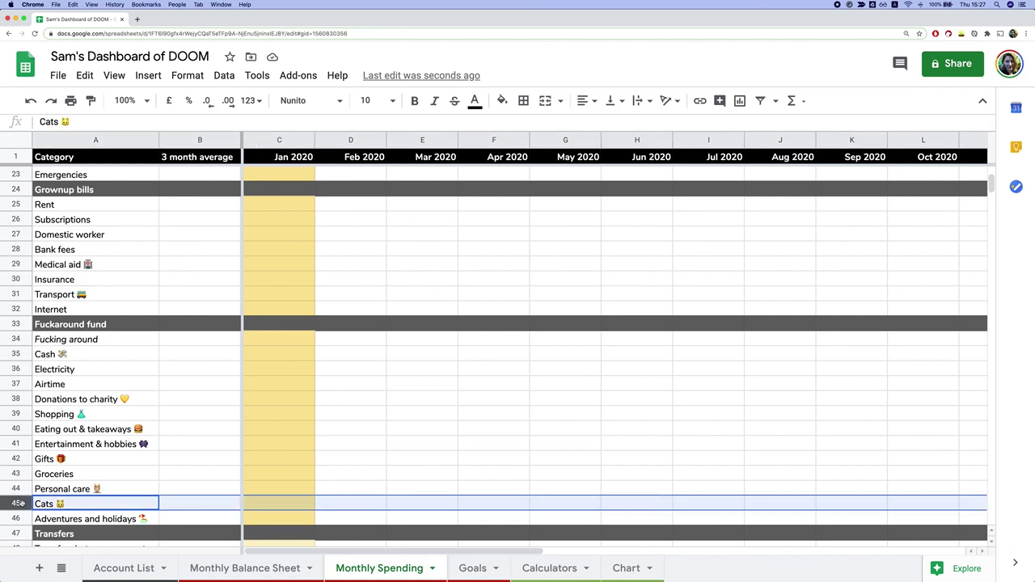
key("Return")
left_click(89, 428)
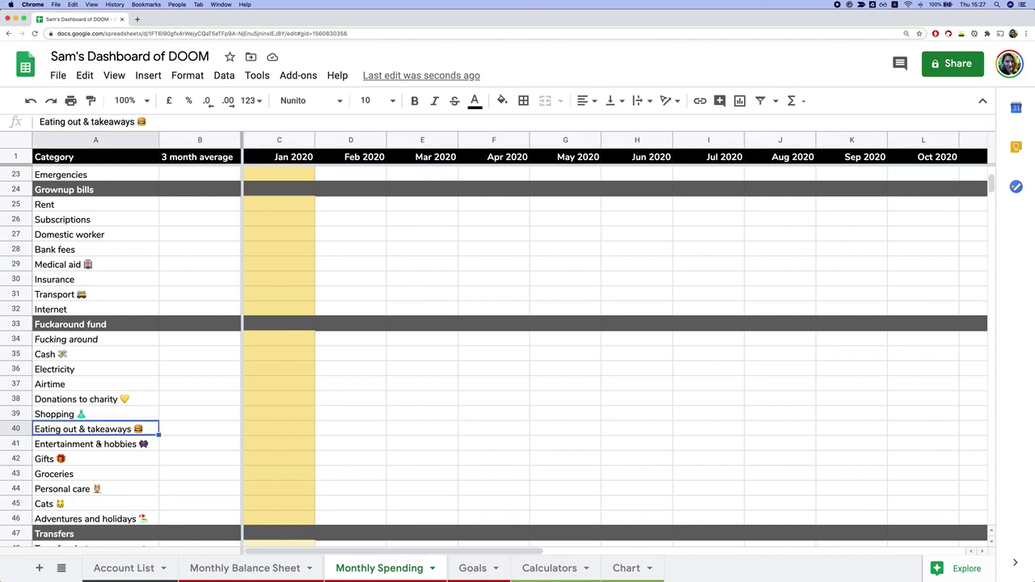
scroll(243, 503, "up", 10)
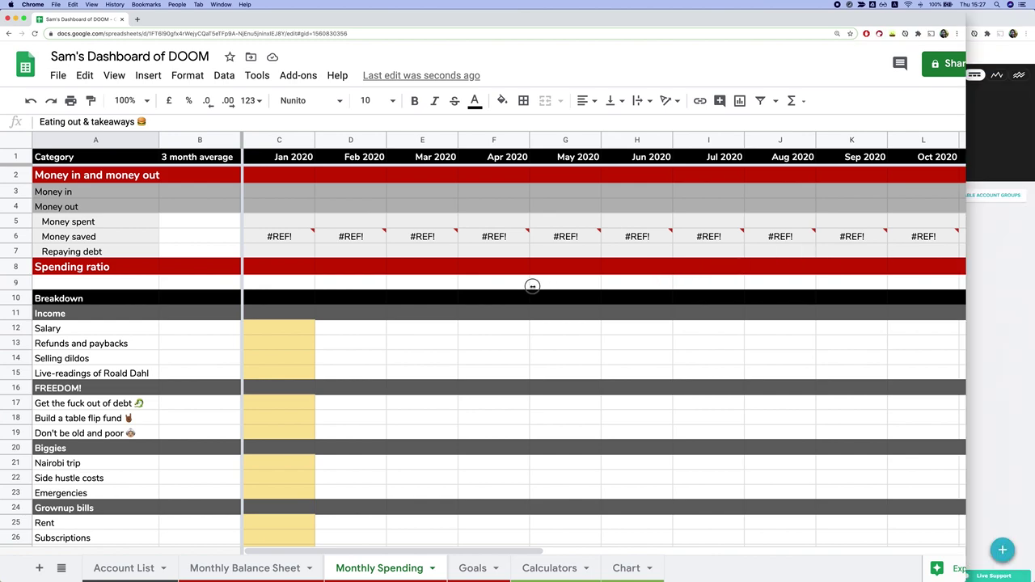
Narrow the spreadsheet window to reach 22seven and open the details of its 10 Jun 2020 Citivet transaction.
left_click_drag(413, 287, 414, 286)
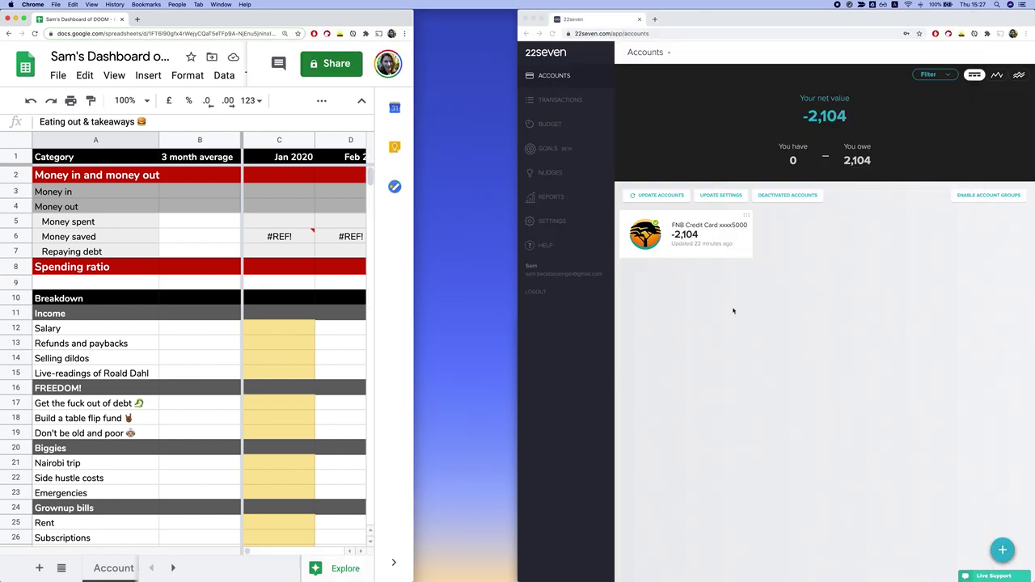
key("ctrl+alt+Return")
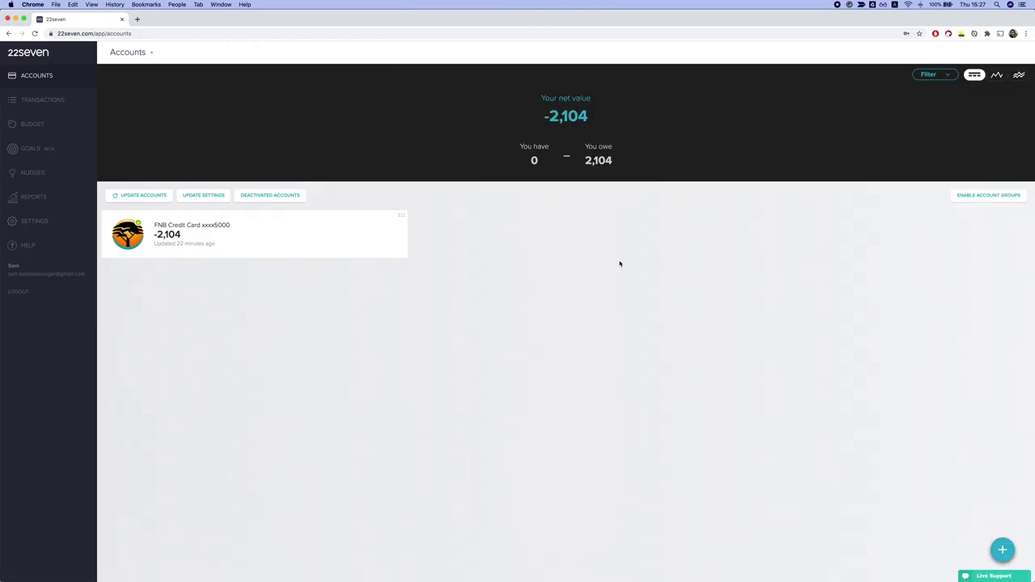
left_click(34, 99)
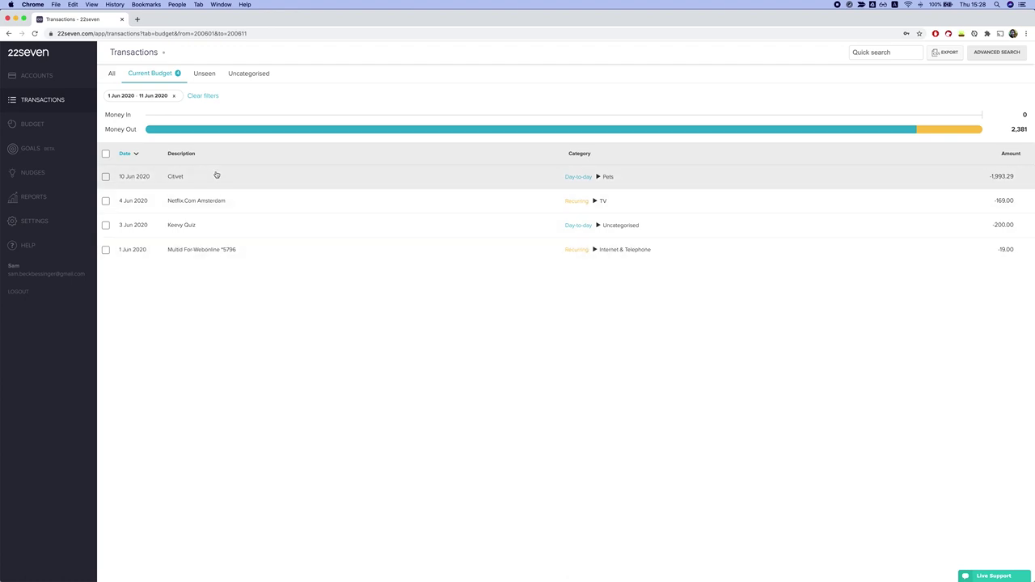
left_click(404, 176)
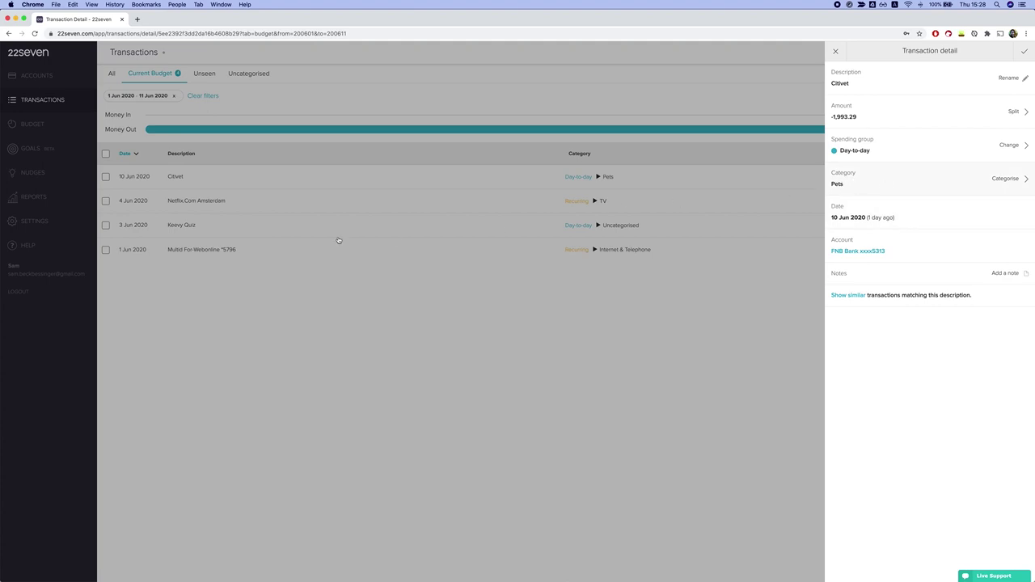
Narrow the 22seven window to sit beside the spreadsheet and select the Cats category on the Monthly Spending sheet.
left_click_drag(2, 229, 320, 230)
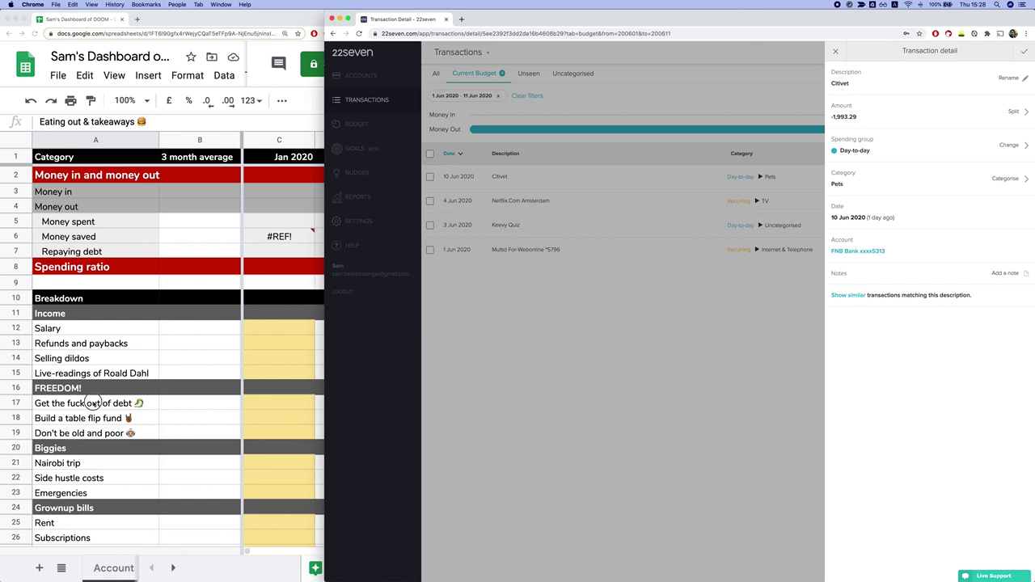
left_click(90, 400)
scroll(101, 425, "down", 5)
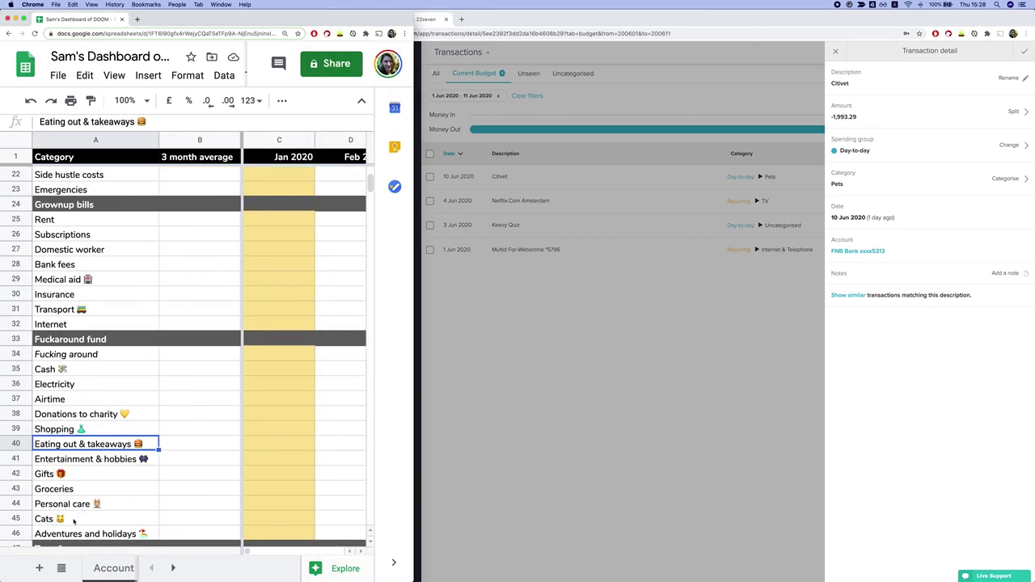
left_click(73, 521)
left_click(693, 300)
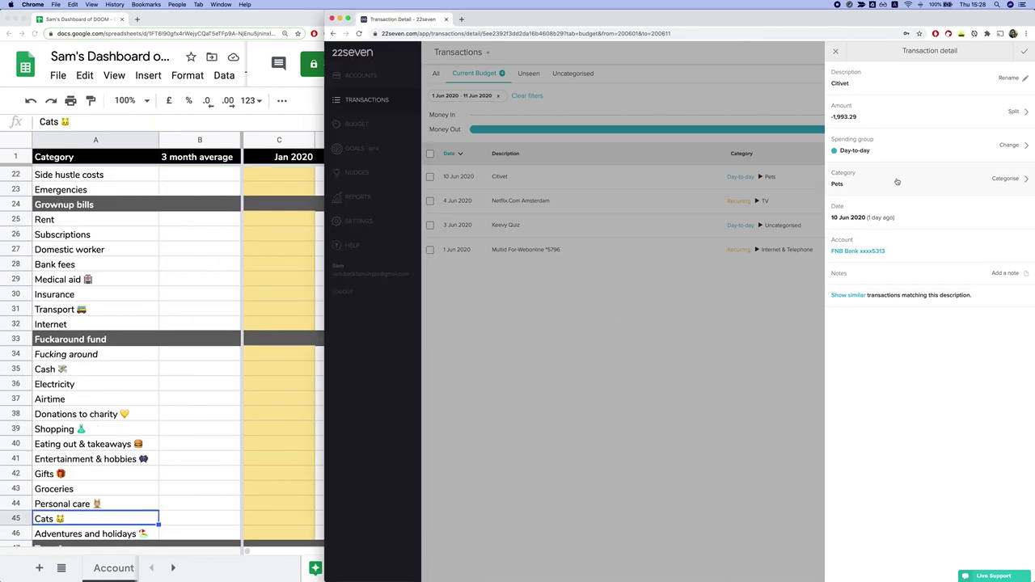
Create a custom category named "Cats" in 22seven and assign it to the Citivet transaction.
left_click(897, 182)
left_click(893, 72)
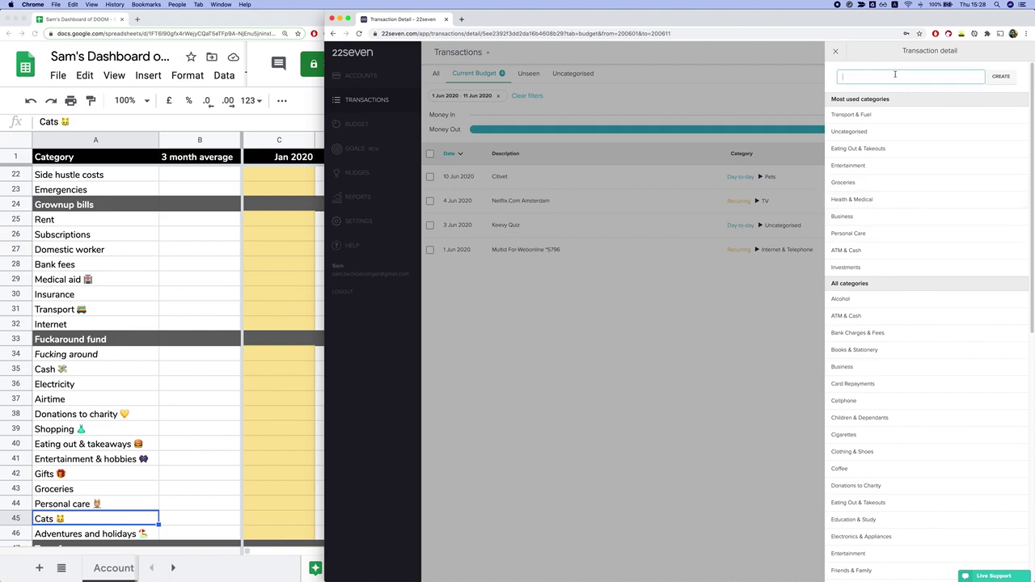
type("cats")
key("super+a")
key("BackSpace")
type("Cats")
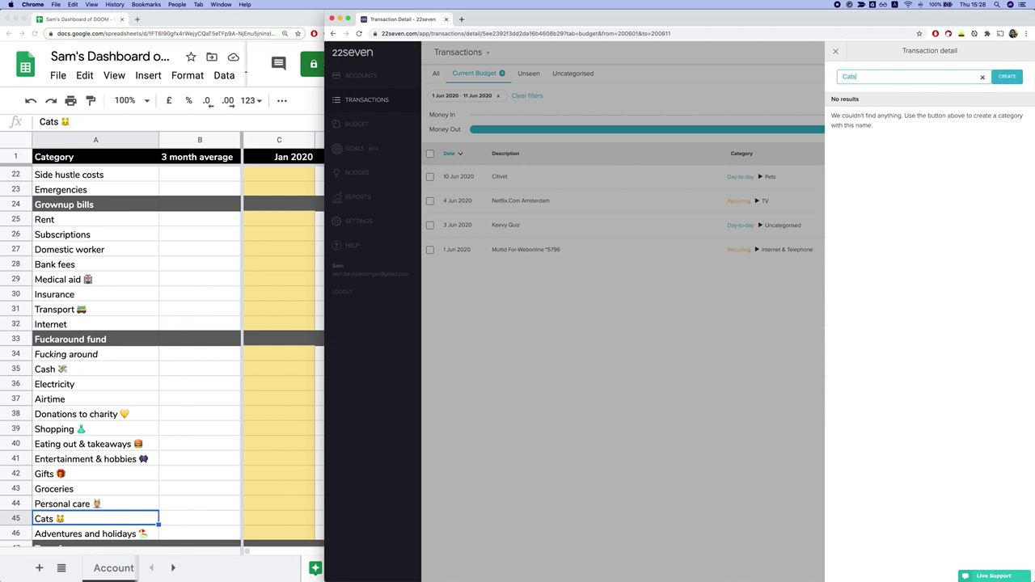
left_click(1007, 76)
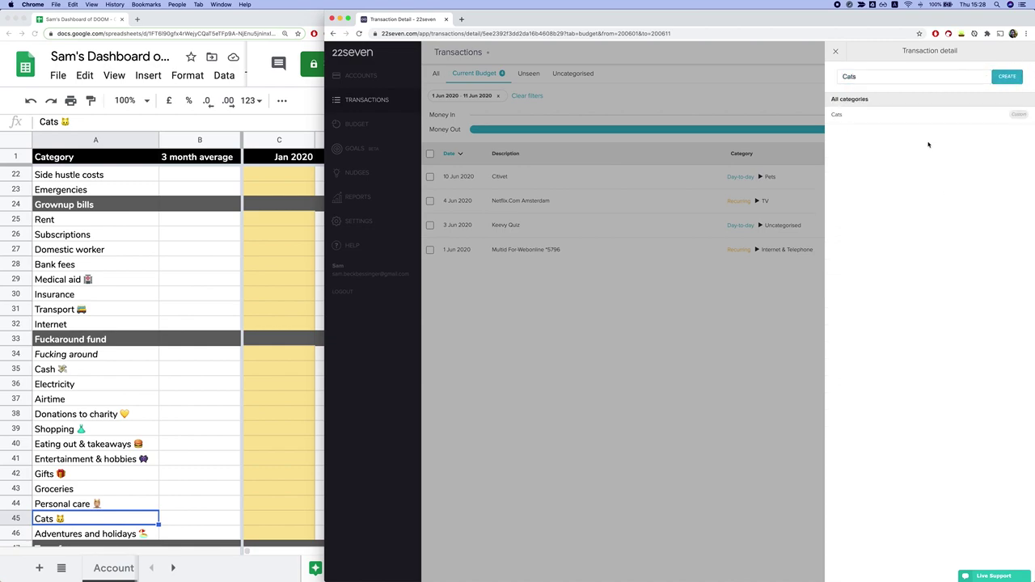
left_click(918, 120)
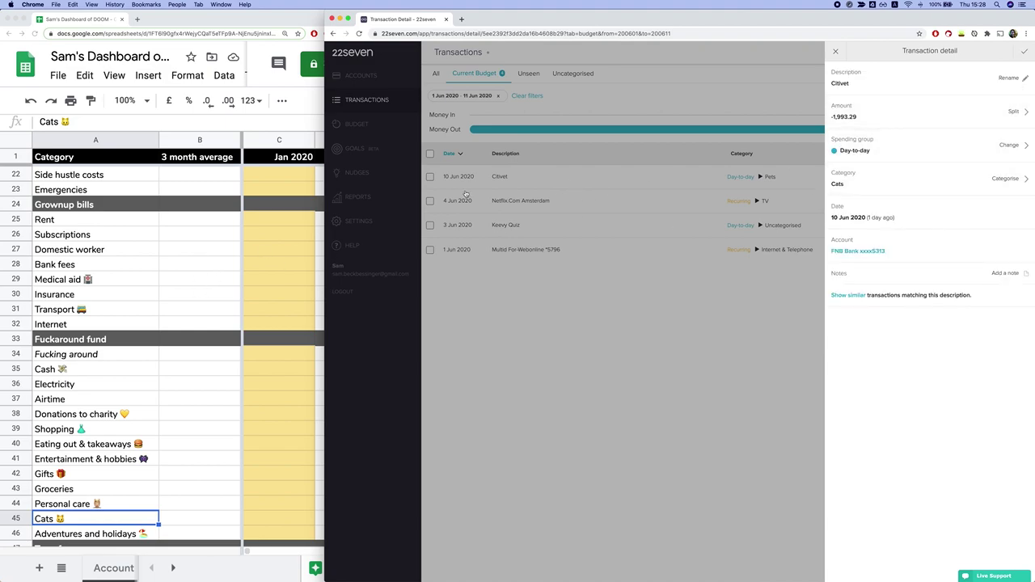
Save the Citivet transaction's category and assign the Entertainment category to the 3 Jun 2020 Keevy Quiz transaction.
left_click(1022, 51)
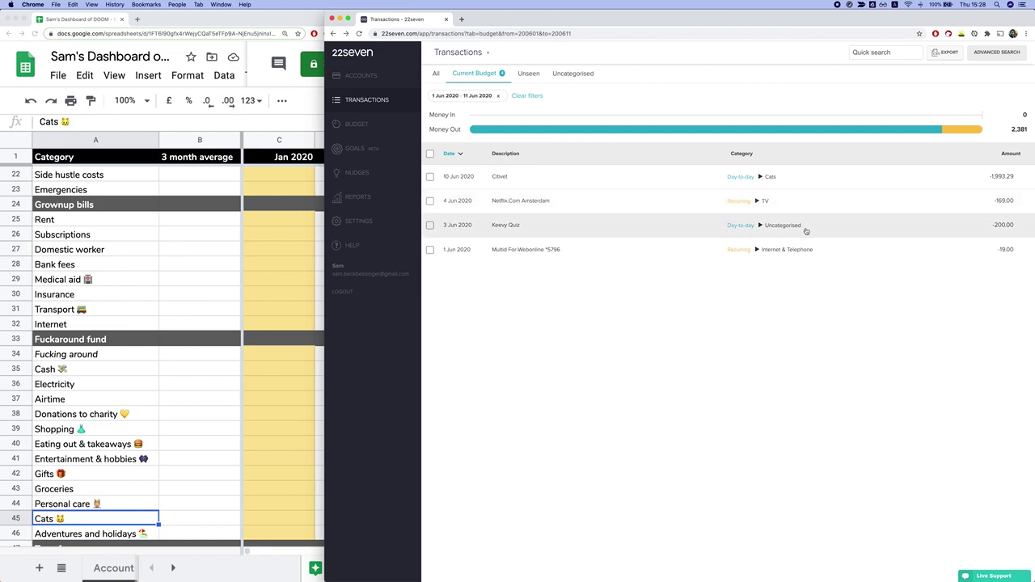
left_click(537, 225)
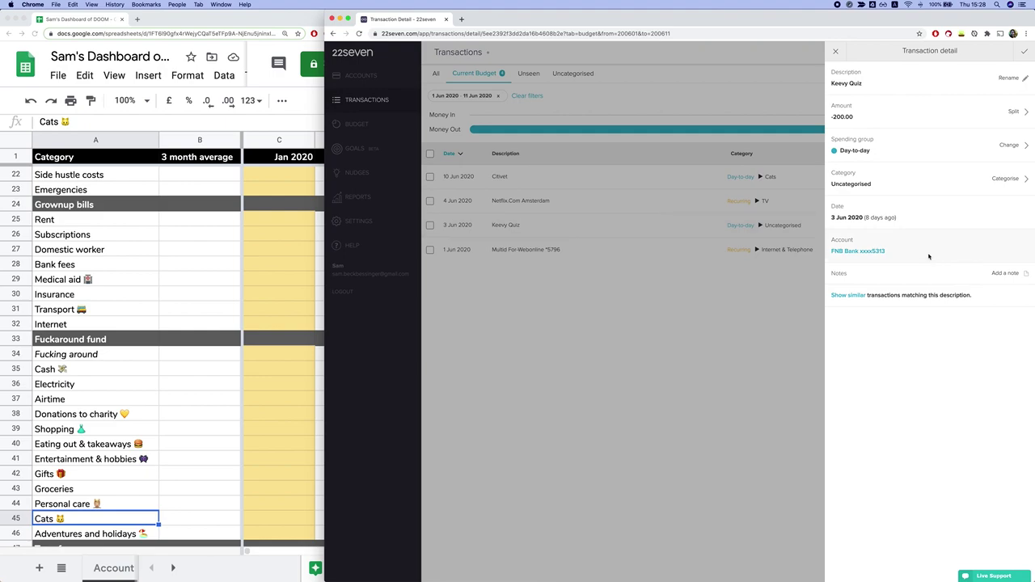
left_click(883, 182)
left_click(885, 73)
type("ent")
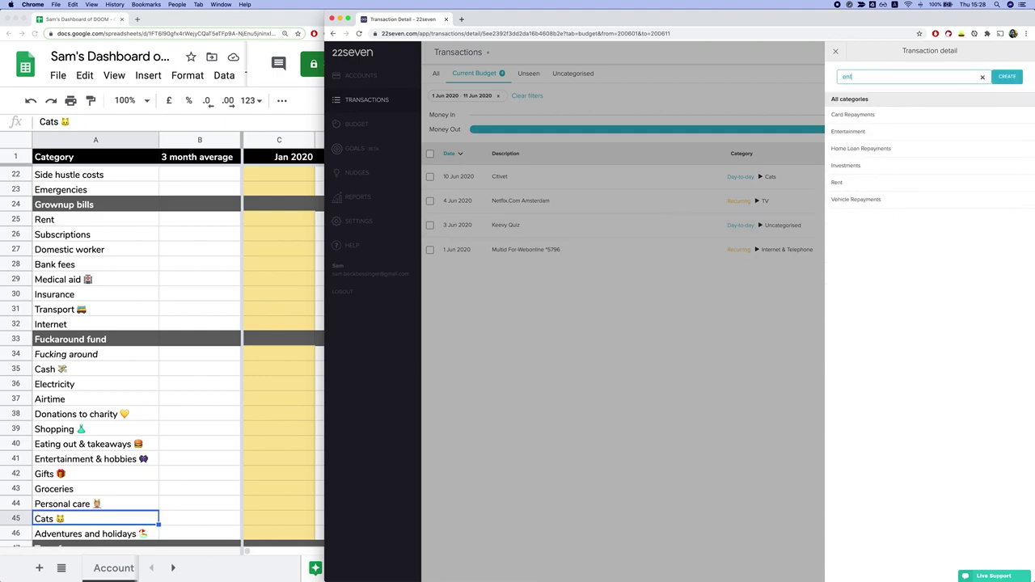
left_click(856, 133)
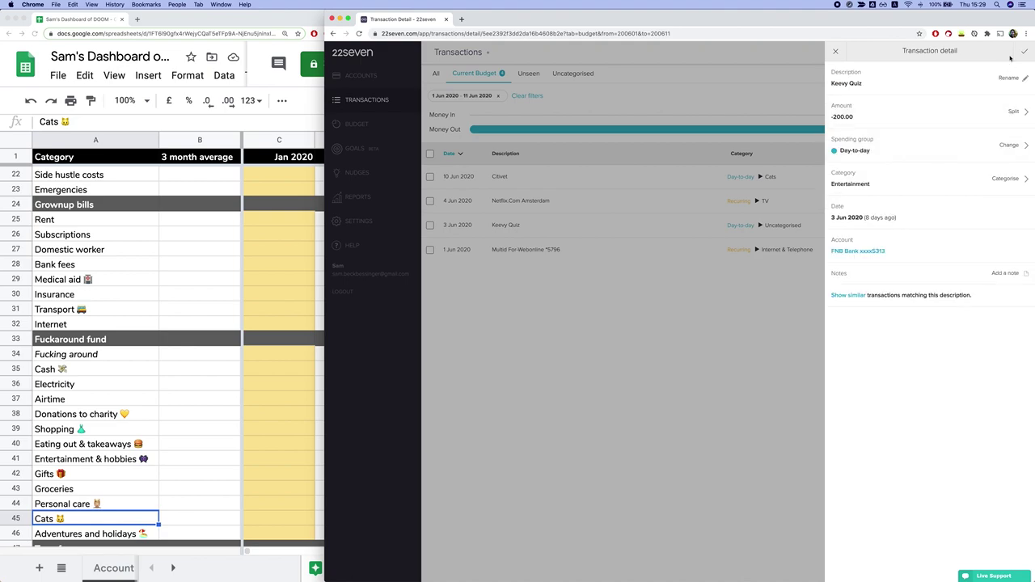
left_click(755, 295)
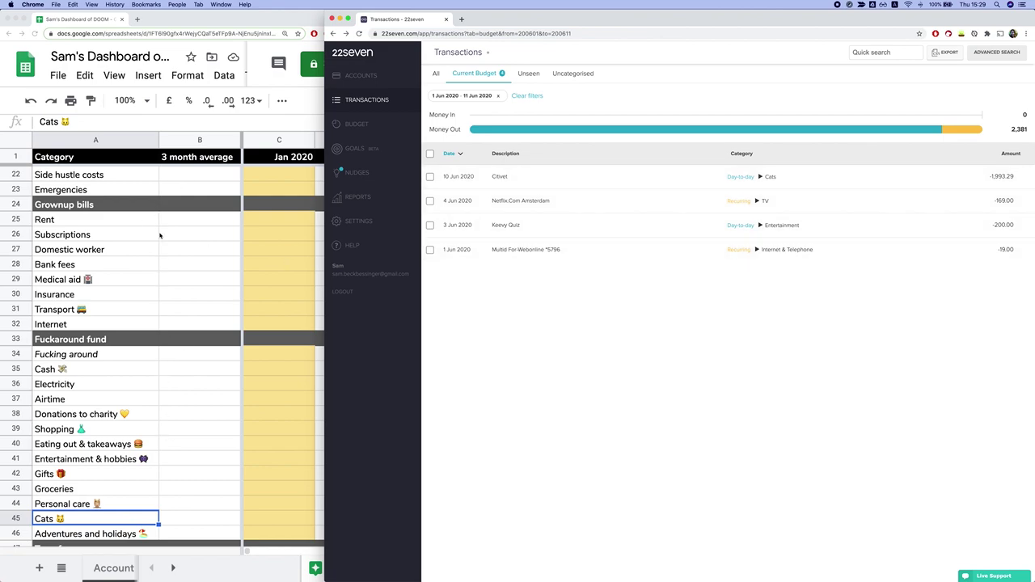
Open the 22seven budget for June 2020 and review the spending categories under Recurring.
key("super+grave")
key("super+grave")
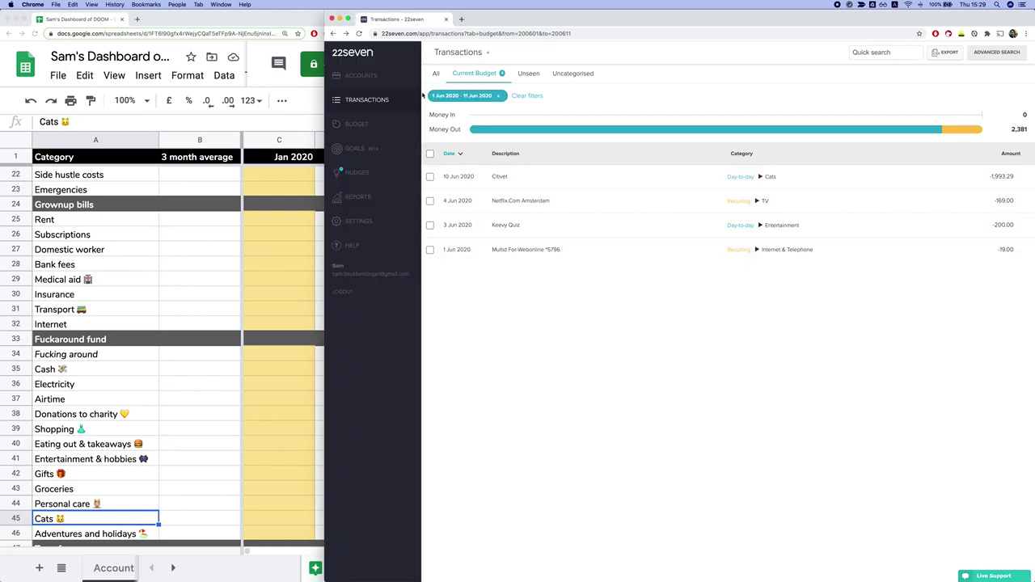
left_click(374, 125)
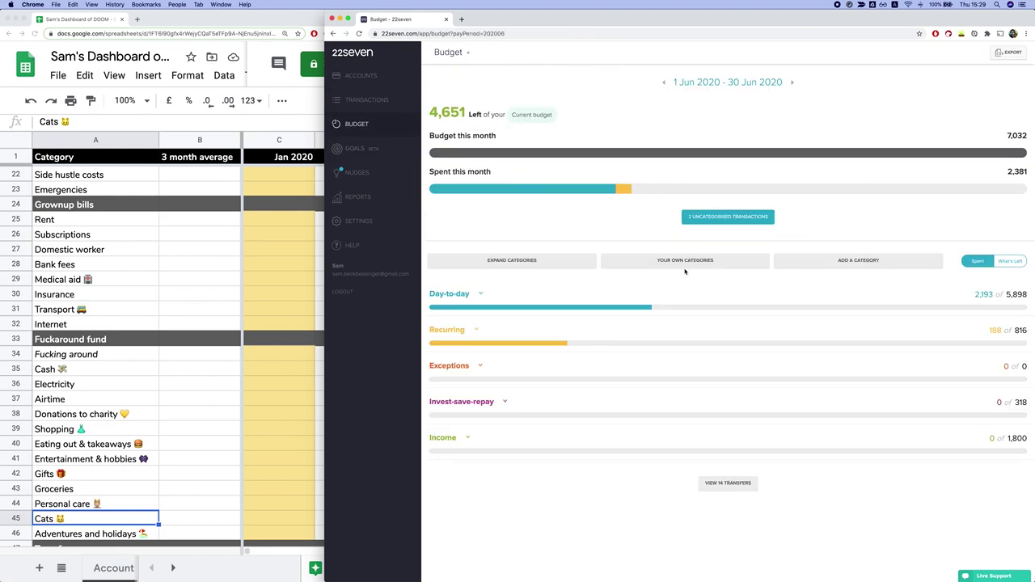
left_click(476, 331)
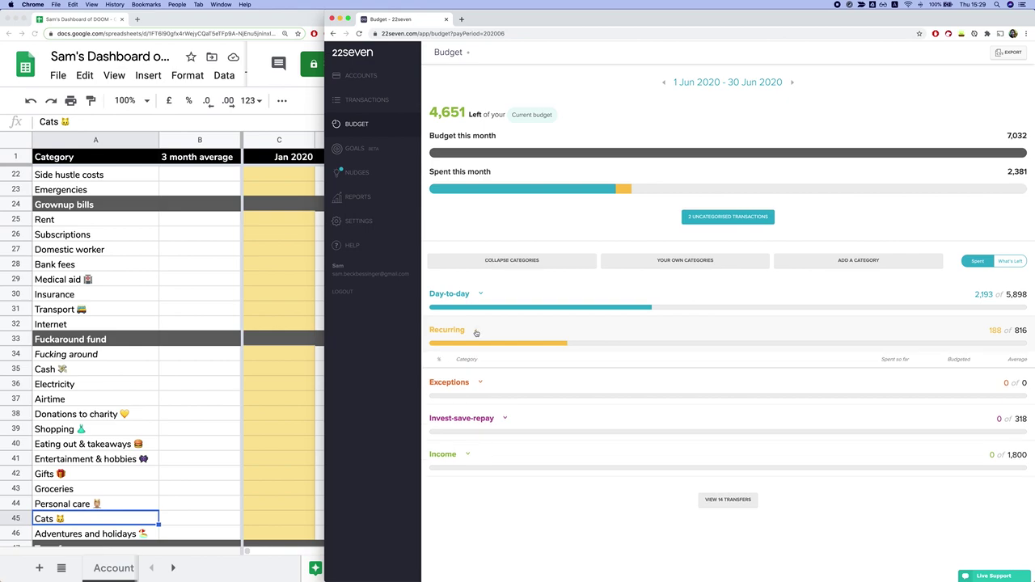
scroll(488, 359, "down", 2)
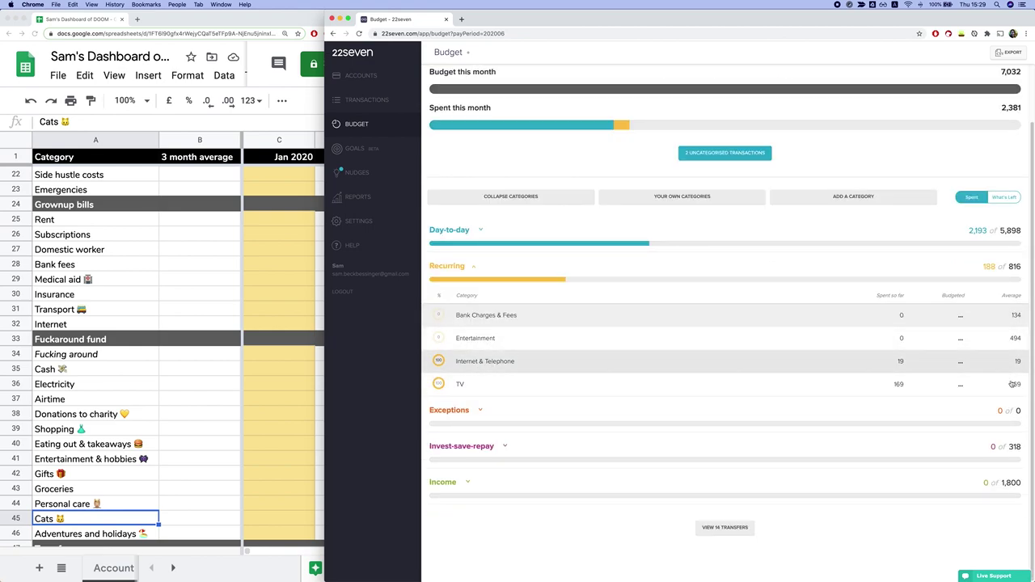
Switch to the spreadsheet, open the Monthly Balance Sheet and narrow the window to about half the screen.
key("super+grave")
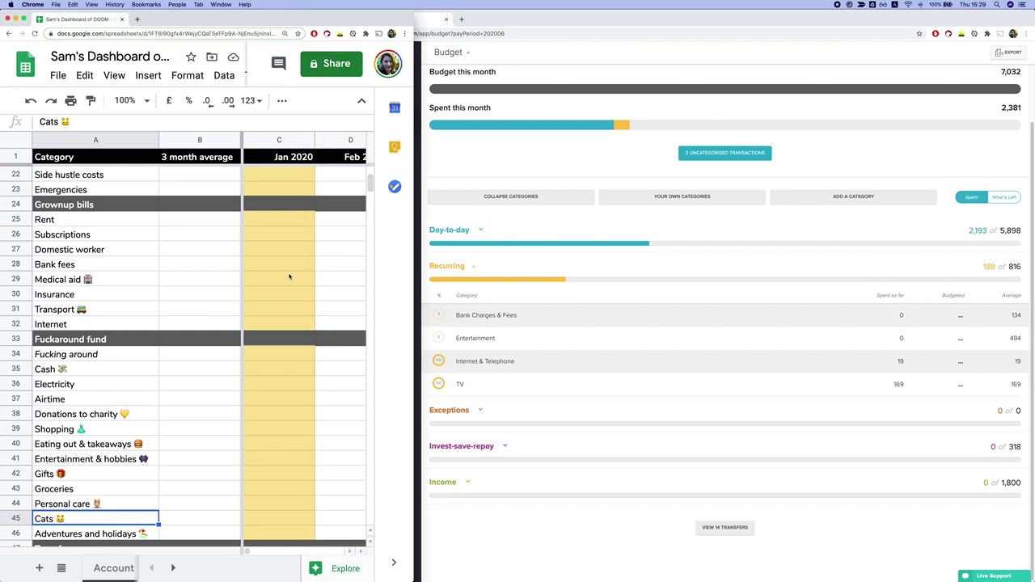
key("ctrl+alt+Return")
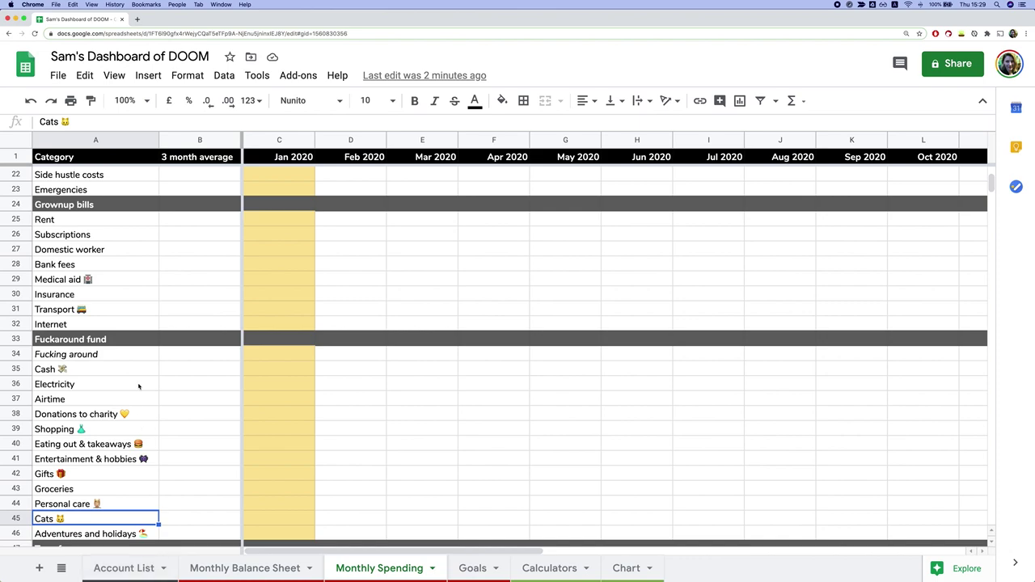
left_click(265, 569)
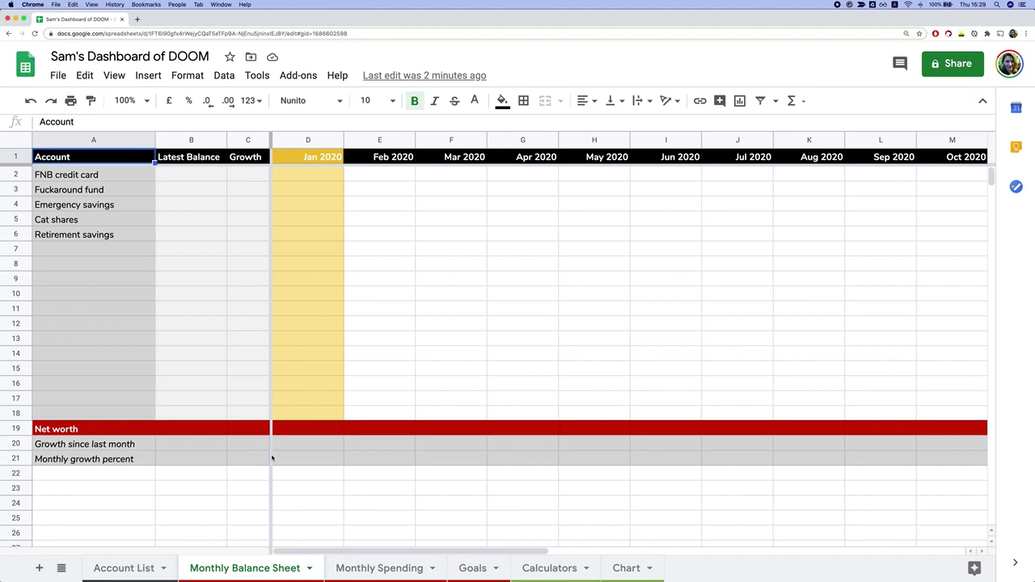
left_click_drag(1033, 261, 553, 315)
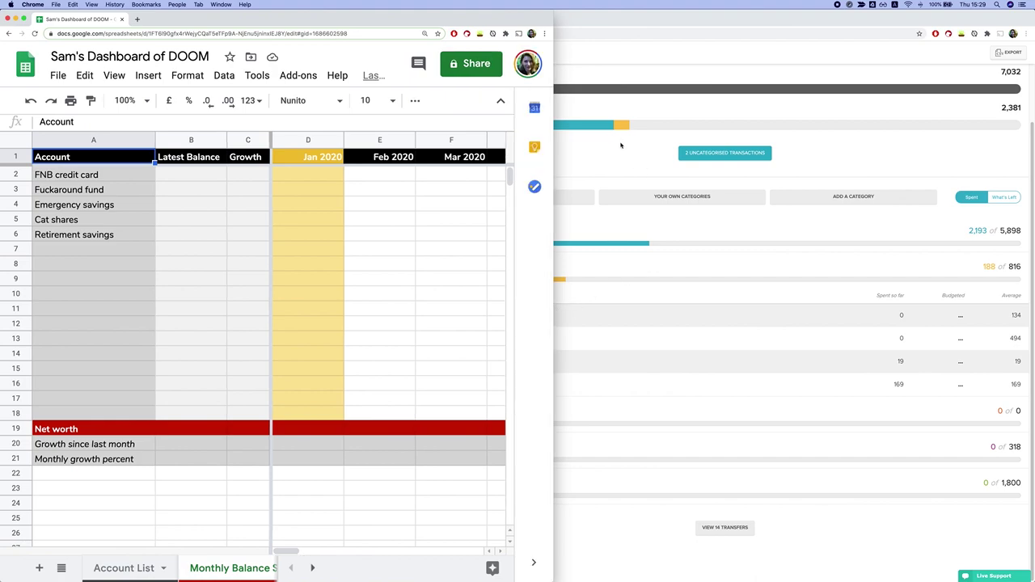
Switch to 22seven and review the account balances and the current budget's transactions.
left_click(621, 146)
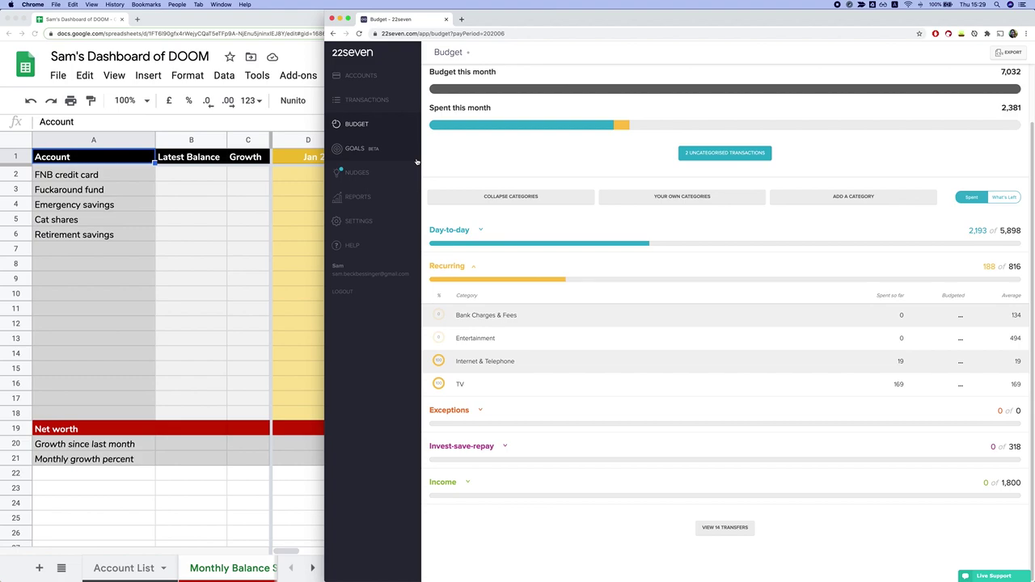
left_click(364, 75)
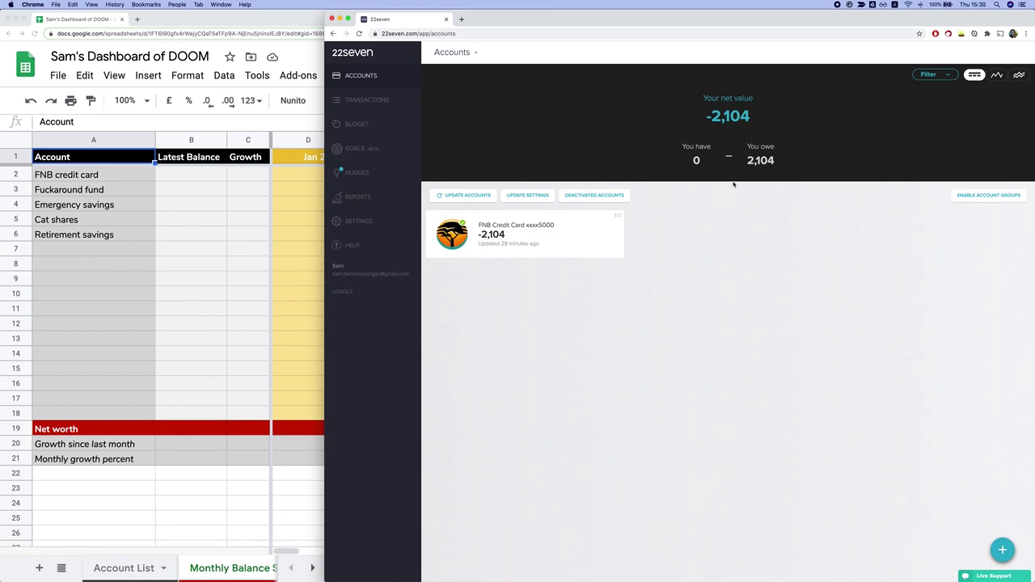
left_click(364, 100)
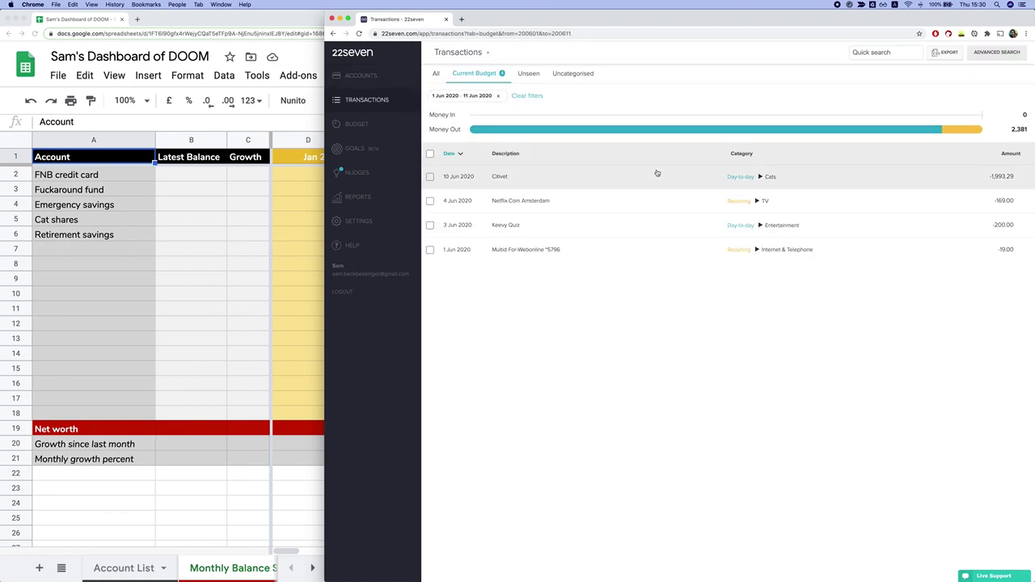
Return to the spreadsheet, open the Monthly Spending sheet and expand the window to full screen.
left_click(233, 547)
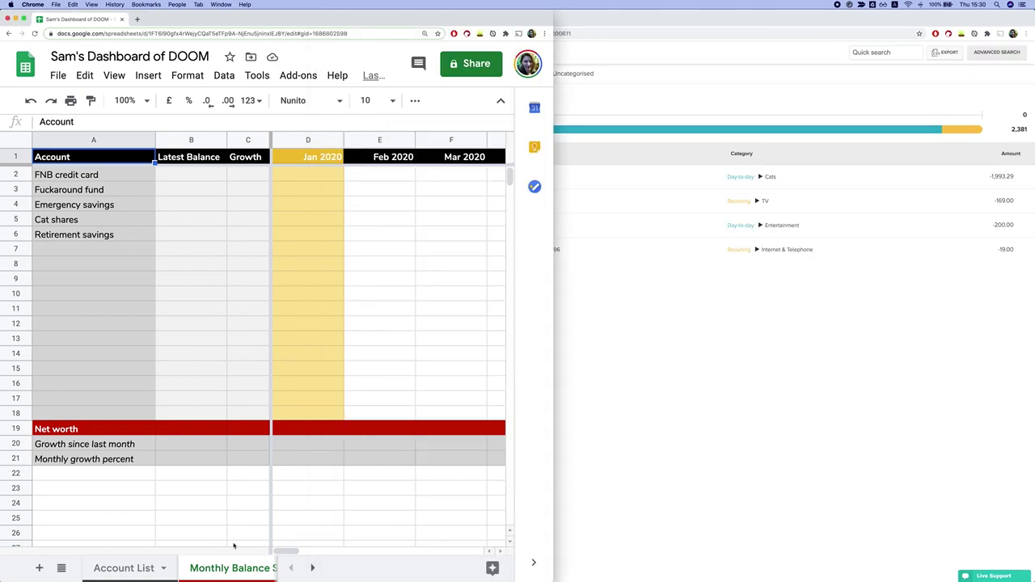
left_click(312, 567)
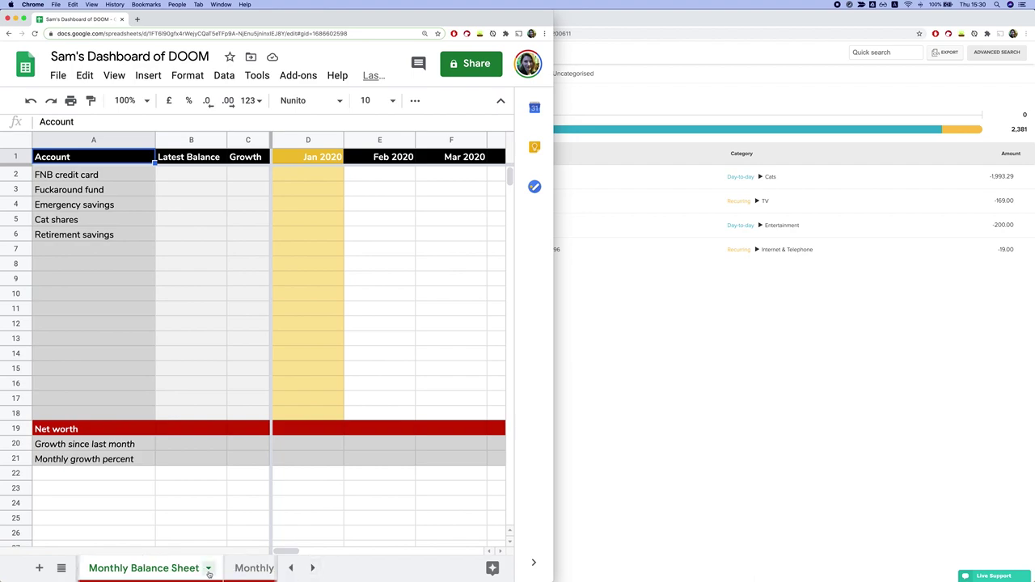
left_click(243, 569)
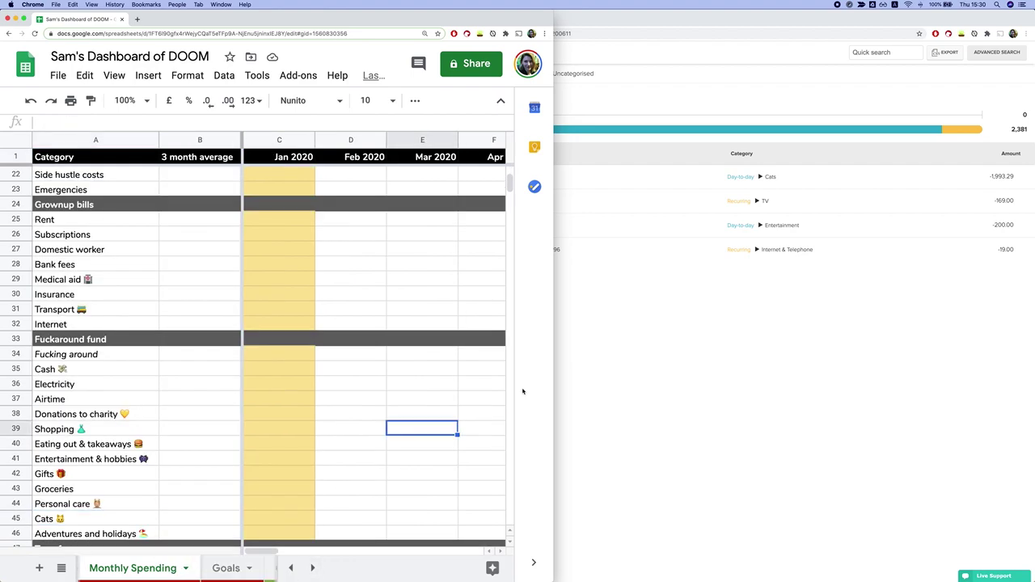
key("ctrl+alt+Return")
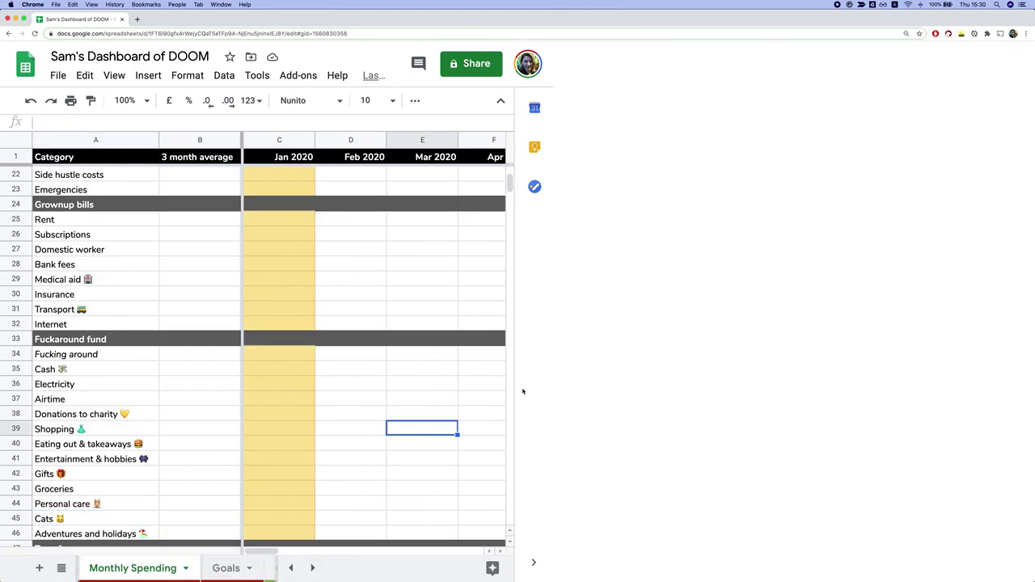
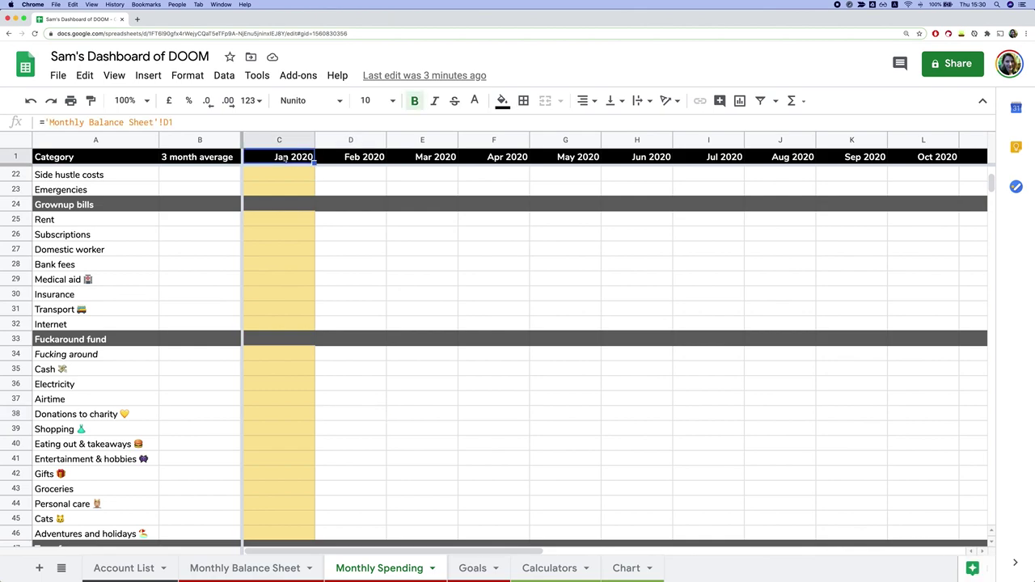
Set the first month header, cell D1 of the Monthly Balance Sheet, to Jun 2020.
left_click(267, 567)
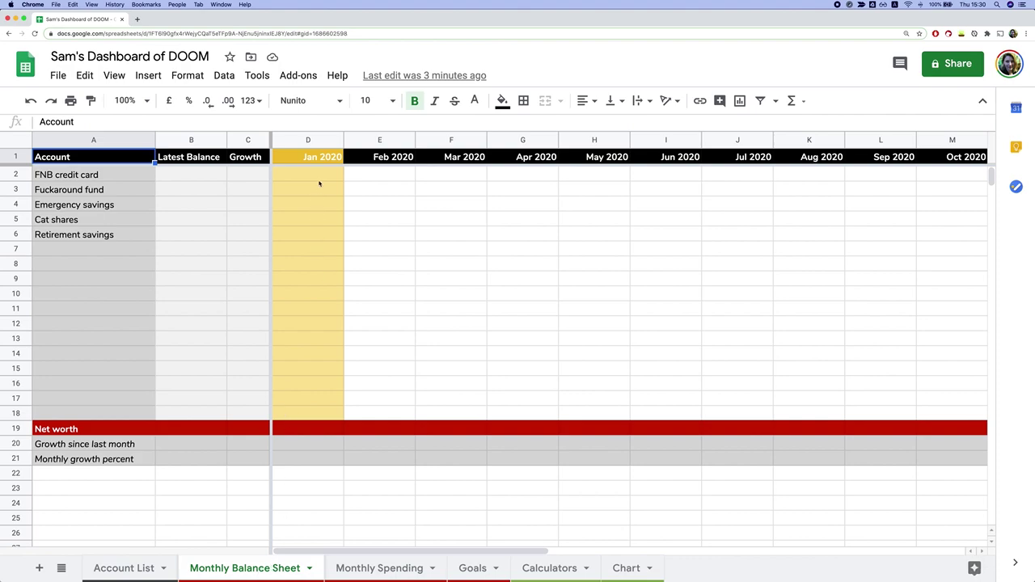
left_click(320, 157)
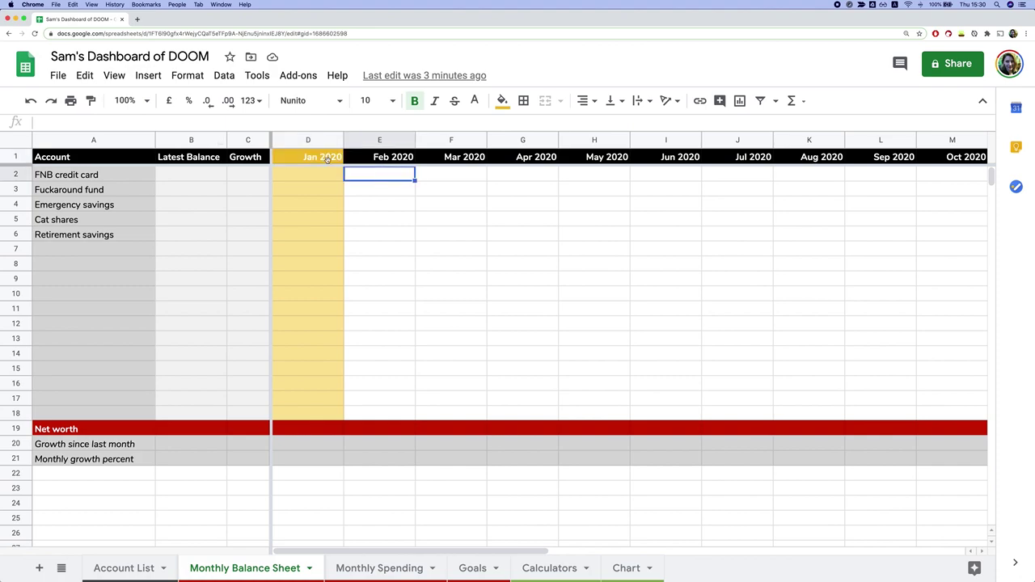
type("J")
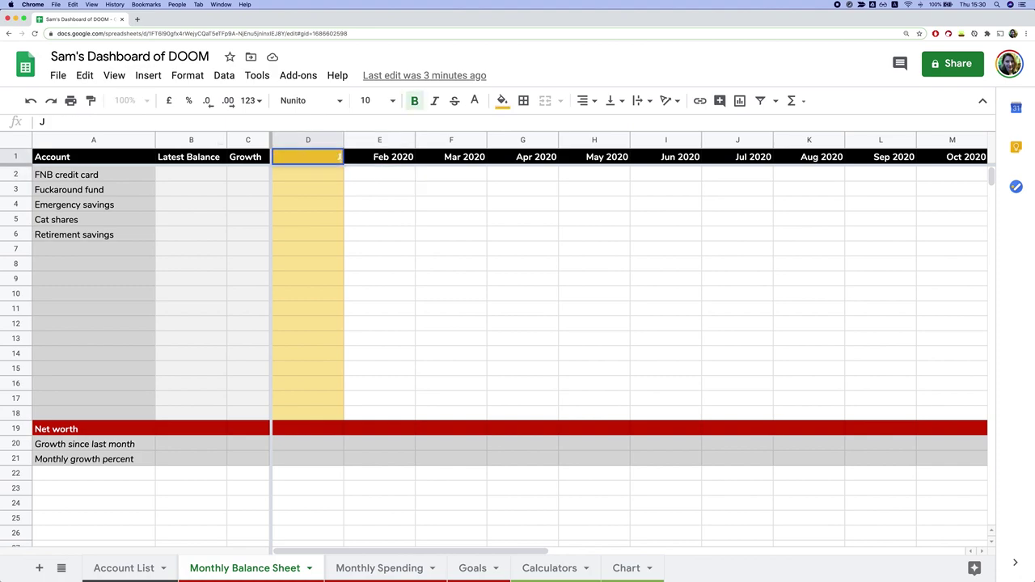
type("un 2020")
key("Return")
Try to extend the month header in D1 across the rest of the header row.
left_click(323, 162)
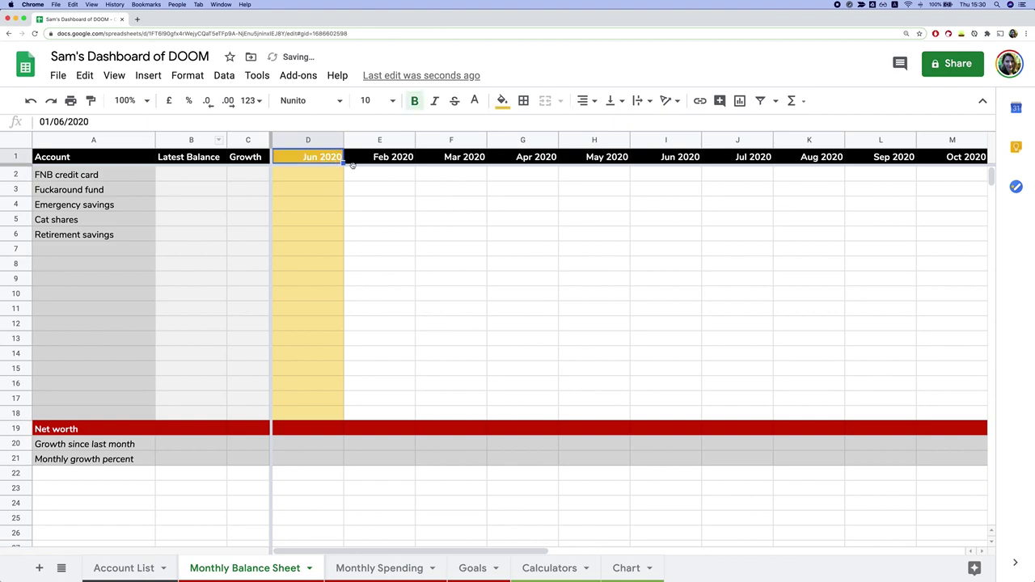
left_click_drag(344, 163, 606, 165)
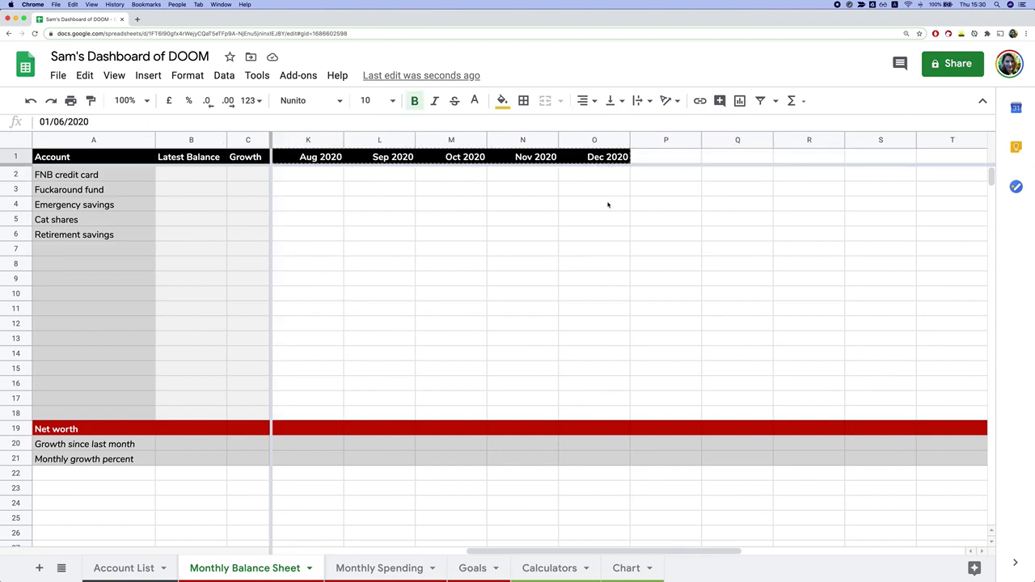
left_click(380, 182)
scroll(243, 162, "left", 7)
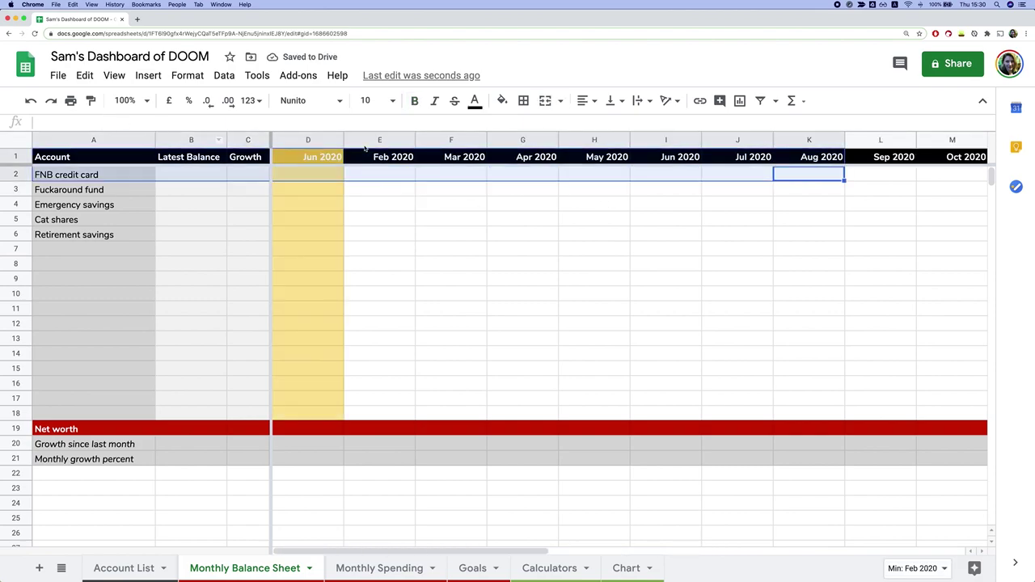
Autofill the month headers through column O from the Jun 2020 and Feb 2020 cells in D1:E1.
left_click(335, 157)
left_click(368, 154, "shift")
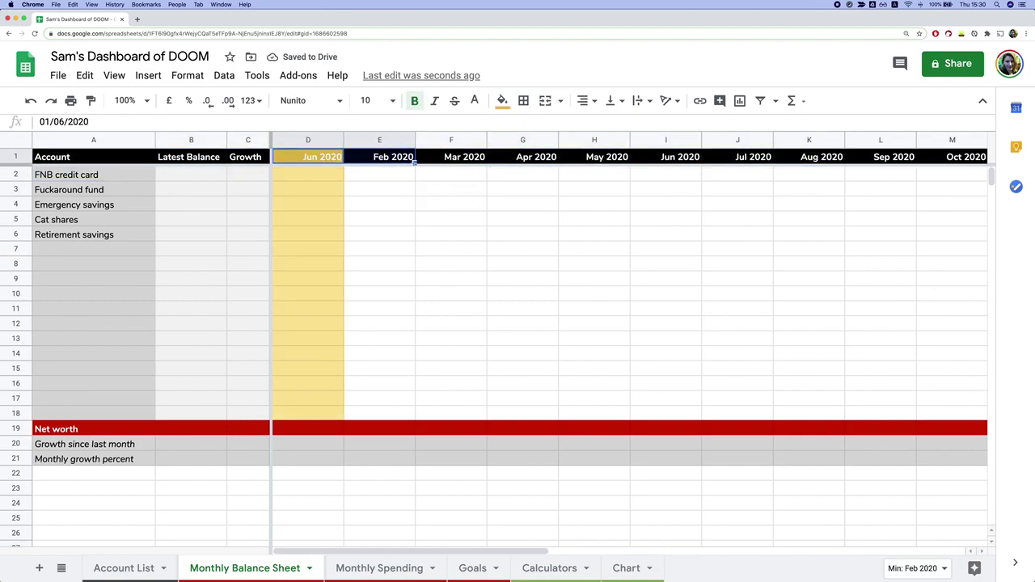
left_click_drag(414, 164, 755, 173)
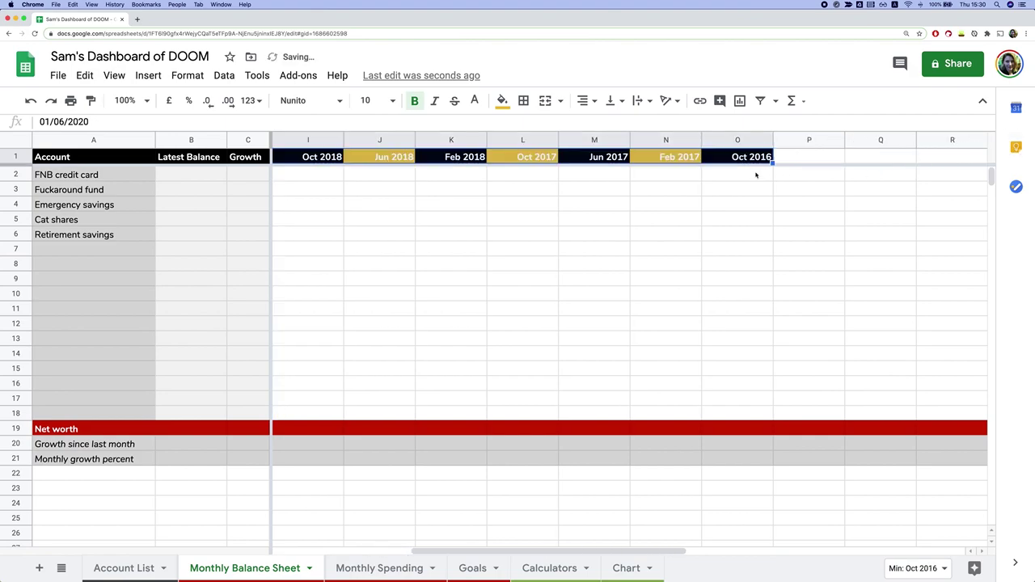
Give all the month header cells from D1 to O1 a black fill.
left_click(744, 170)
left_click(743, 161)
key("super+shift+Left")
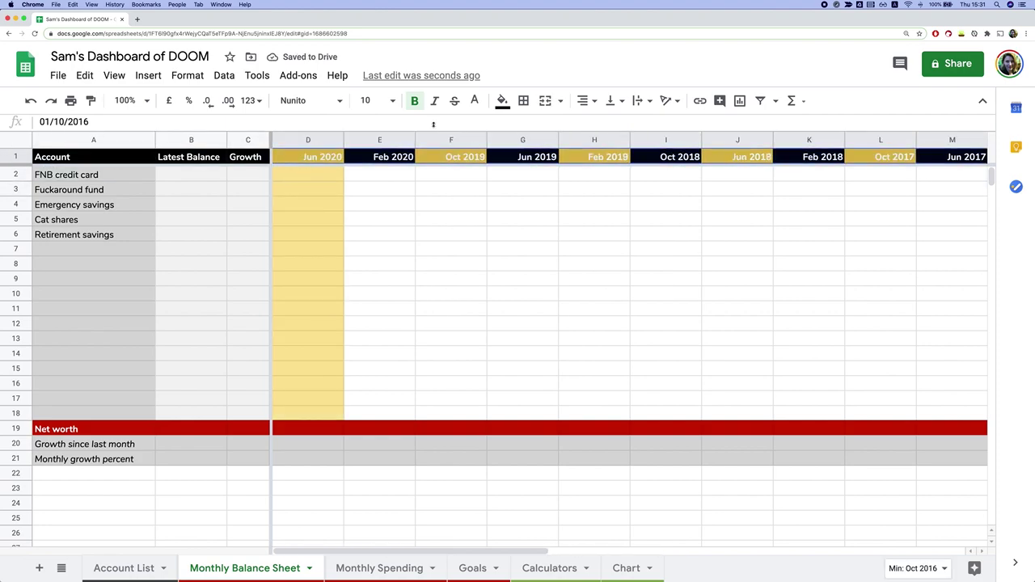
left_click(502, 100)
left_click(507, 150)
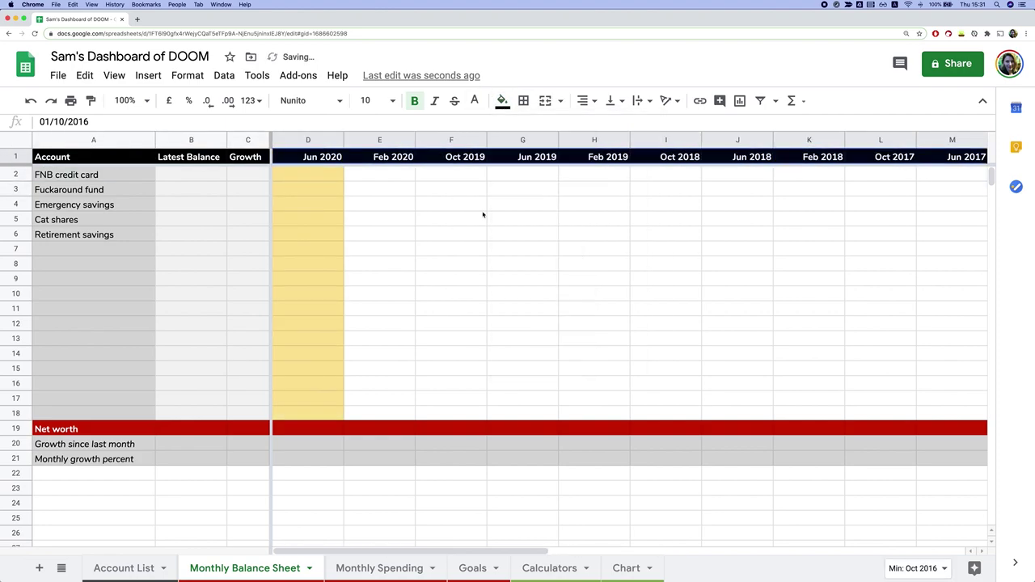
left_click(359, 205)
left_click_drag(316, 176, 309, 409)
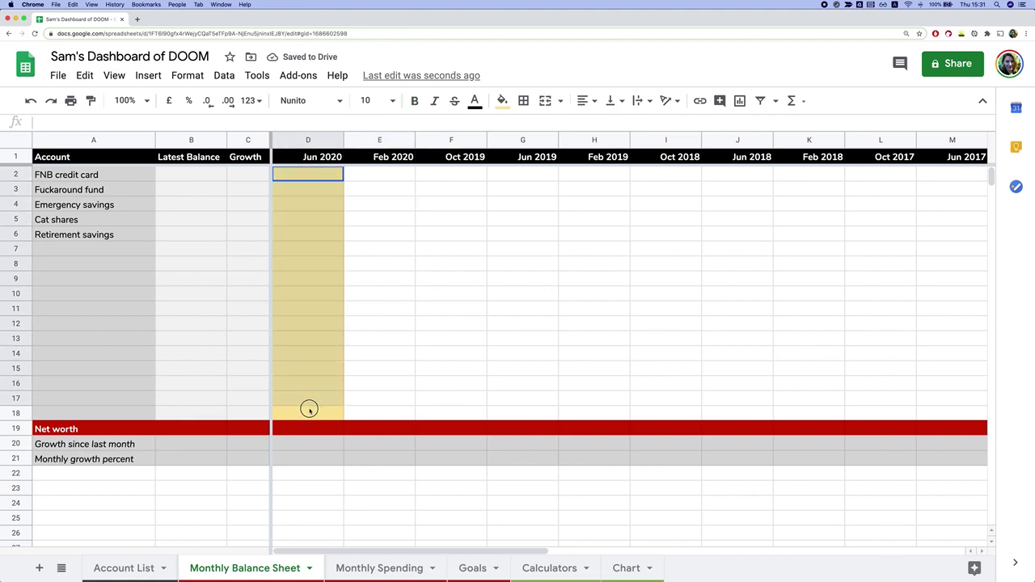
left_click(502, 100)
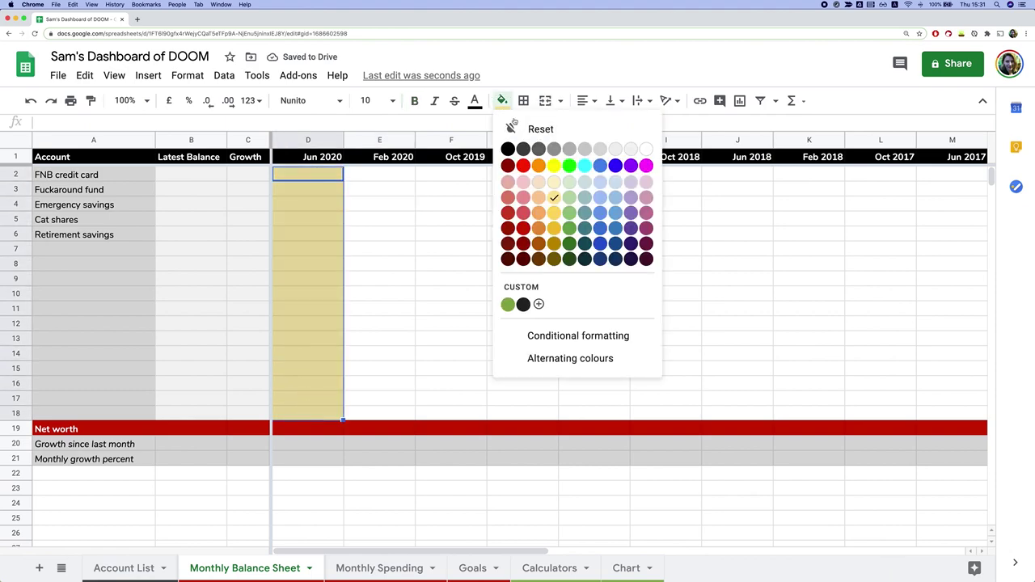
left_click(319, 177)
left_click_drag(320, 177, 315, 413)
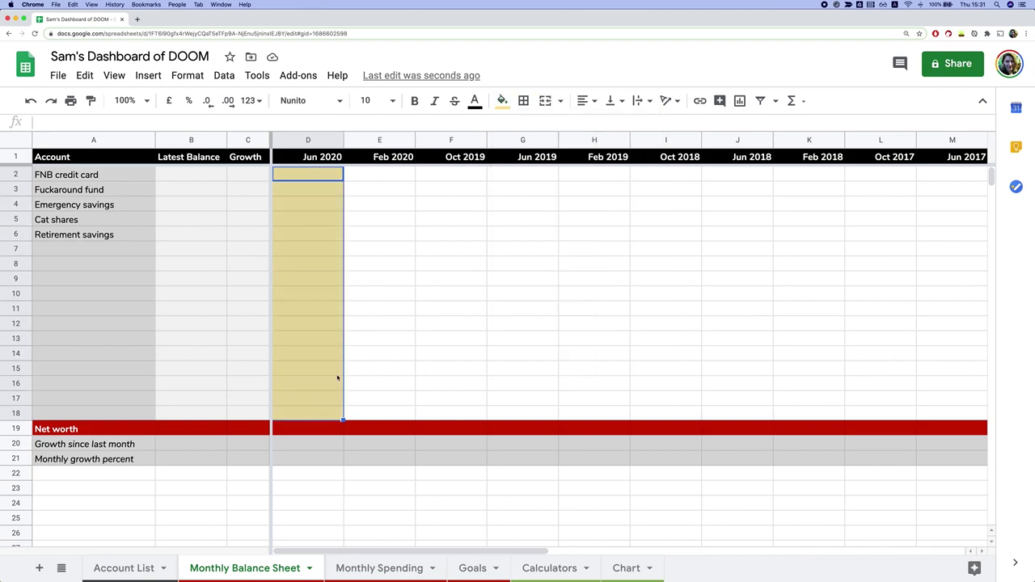
left_click(461, 220)
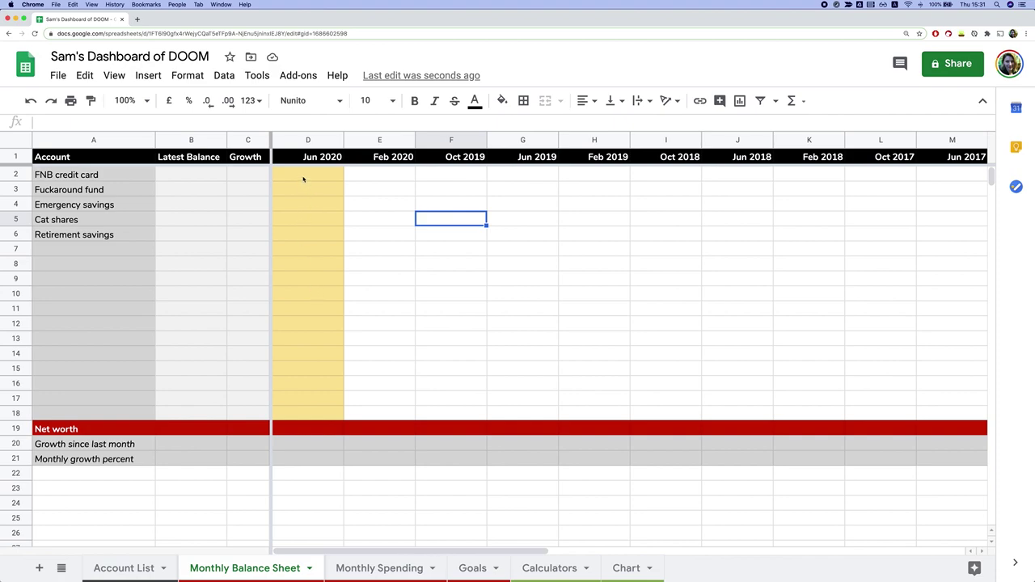
left_click_drag(303, 180, 315, 419)
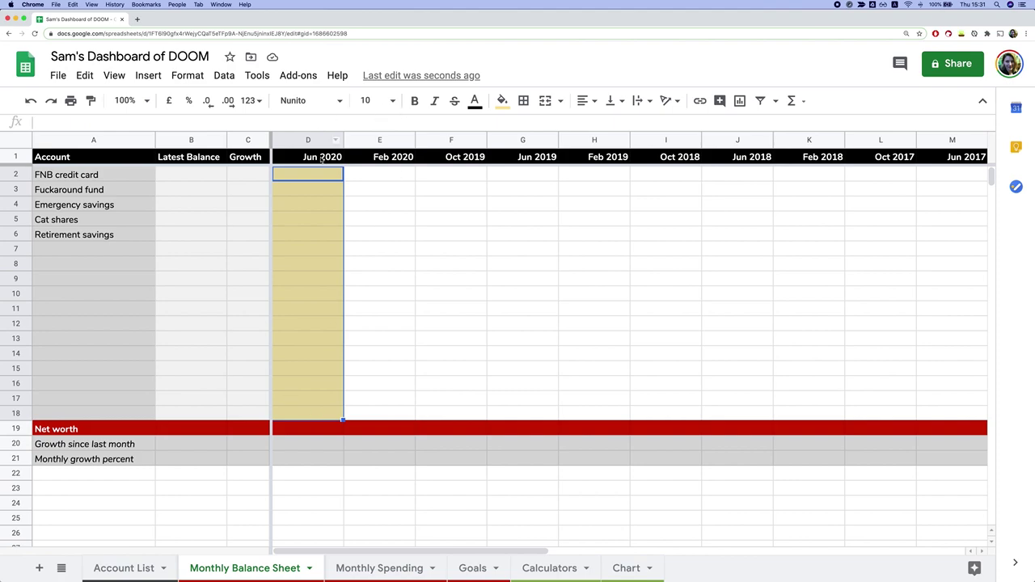
left_click(321, 161)
left_click(323, 181)
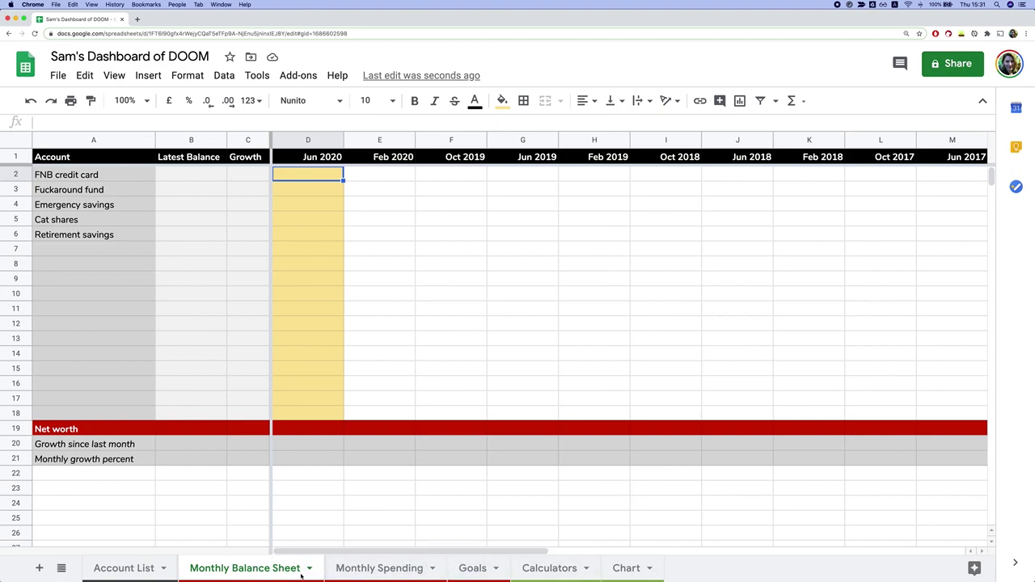
left_click(284, 205)
left_click(298, 176)
Arrange the 22seven Accounts page side by side with the Monthly Balance Sheet.
left_click(941, 240)
key("ctrl+alt+Left")
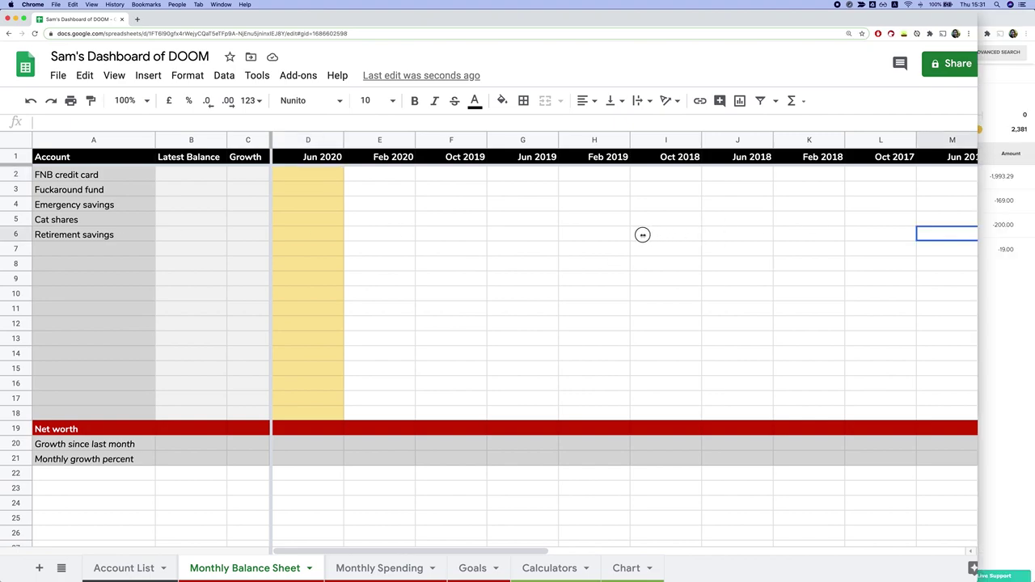
left_click(723, 293)
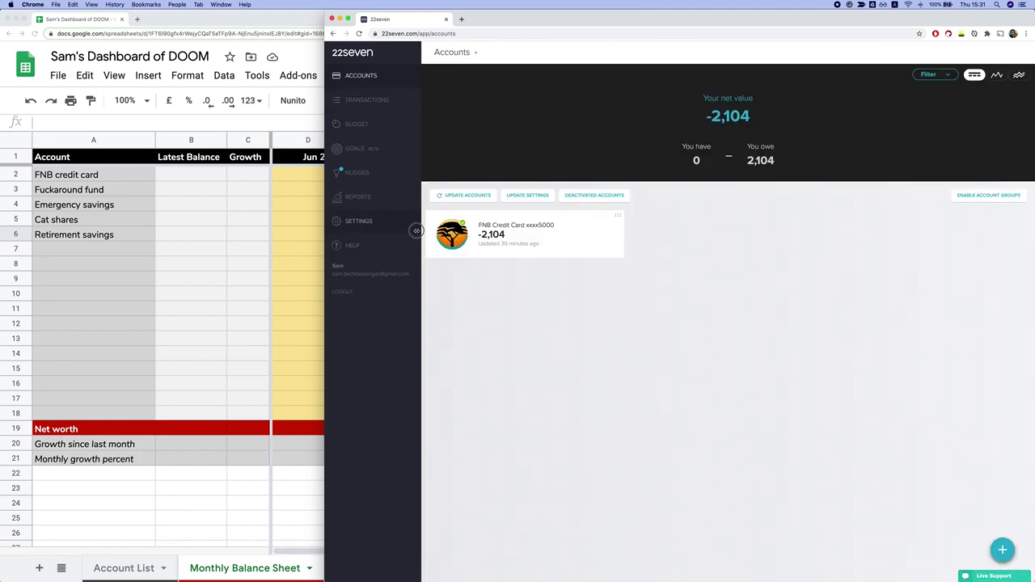
key("ctrl+alt+Right")
mouse_move(620, 220)
left_mouse_down()
mouse_move(594, 220)
mouse_move(631, 219)
left_mouse_up()
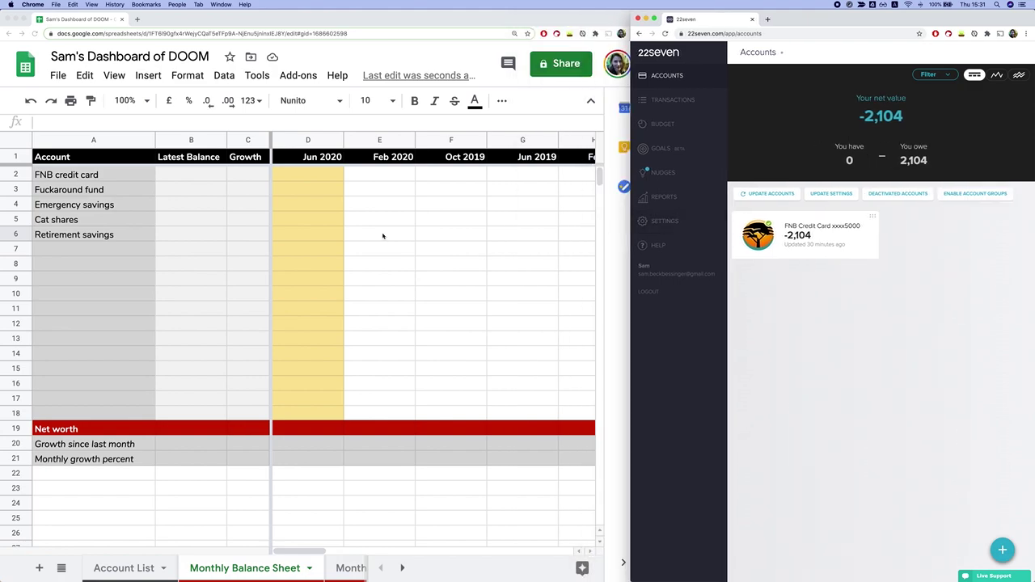
Enter -2104 as the Jun 2020 balance of the FNB credit card in cell D2.
left_click(323, 180)
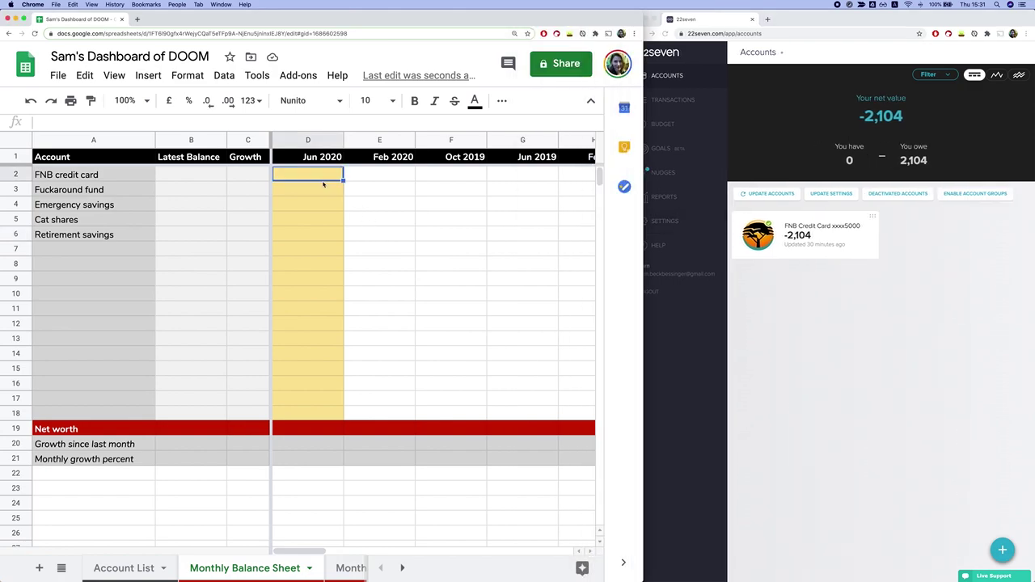
type("-")
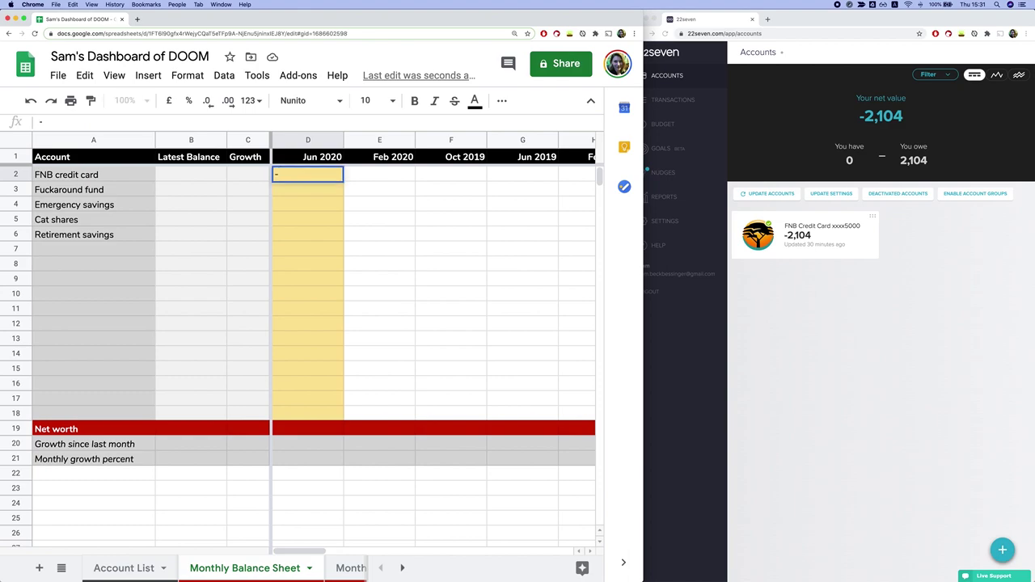
type(" 2 104")
key("Return")
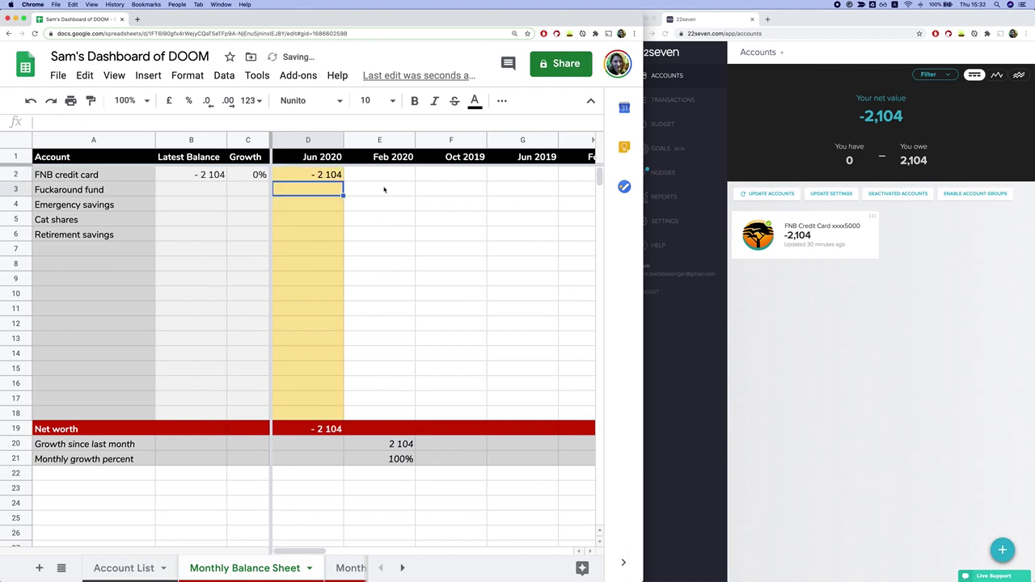
Fill in the remaining Jun 2020 balances: Fuckaround fund 500, Emergency savings 2000, Cat shares 50000 and Retirement savings 6000.
type("500")
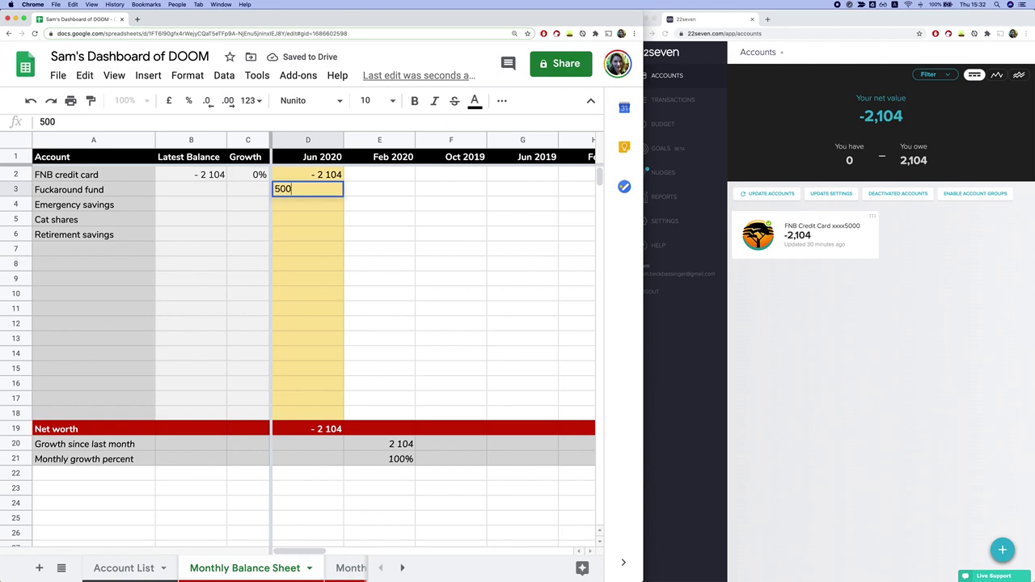
key("Return")
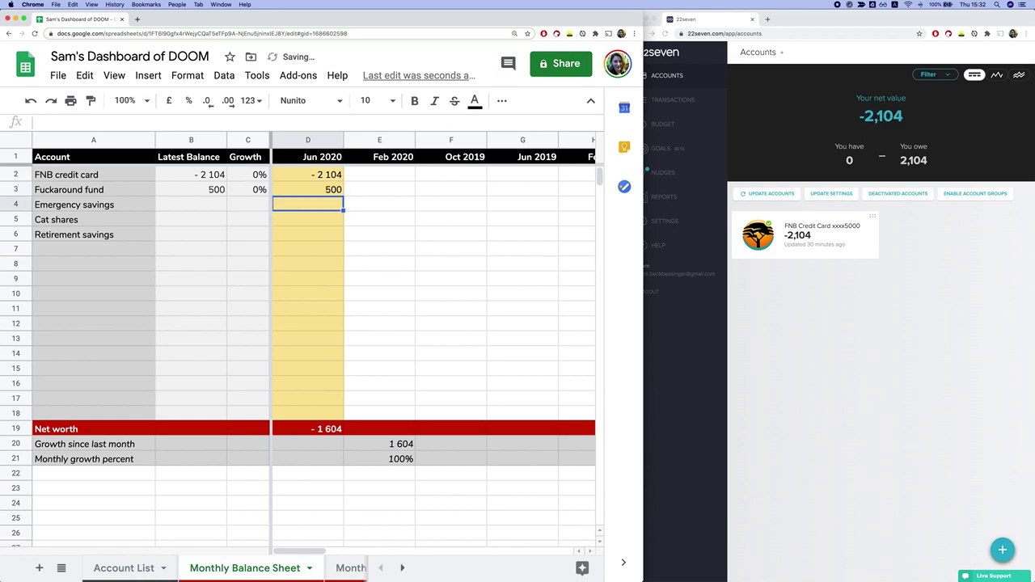
type("2000")
key("Return")
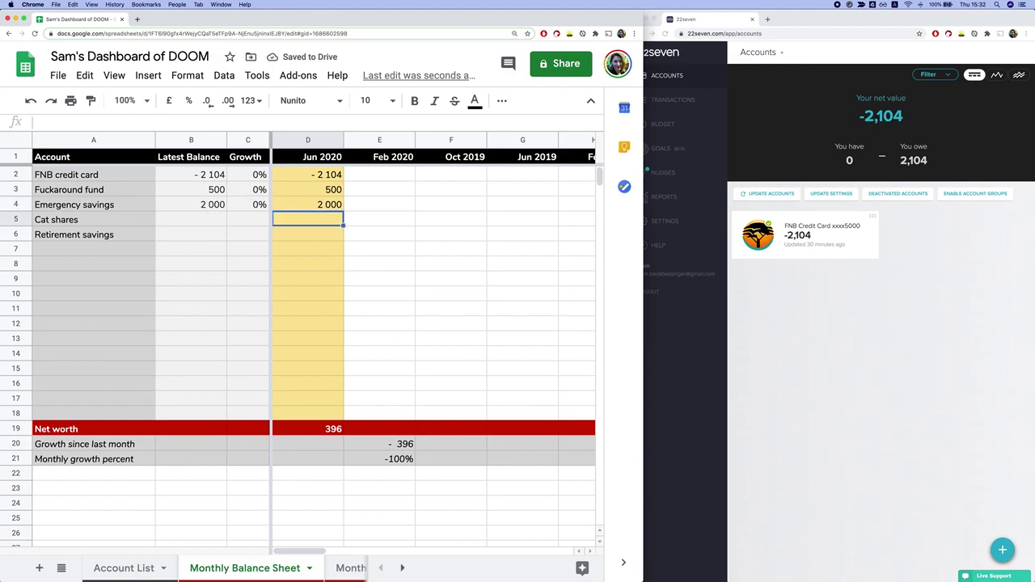
type("50000")
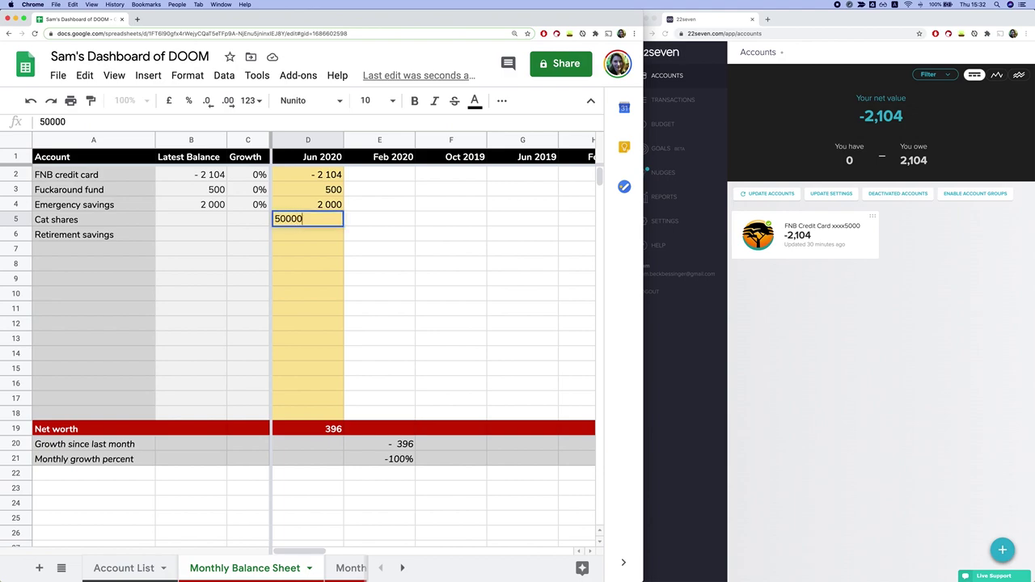
key("Return")
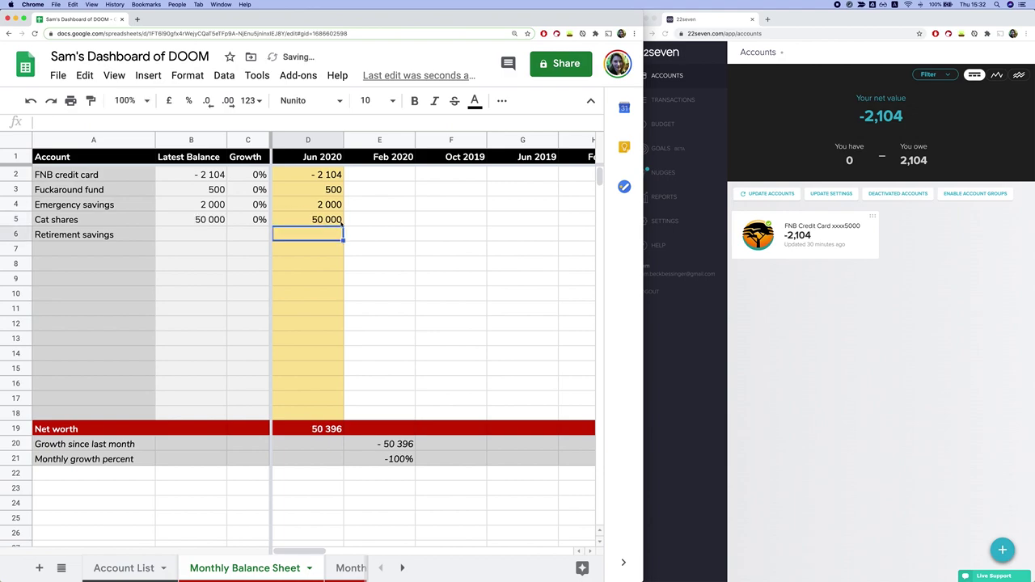
type("6000")
key("Return")
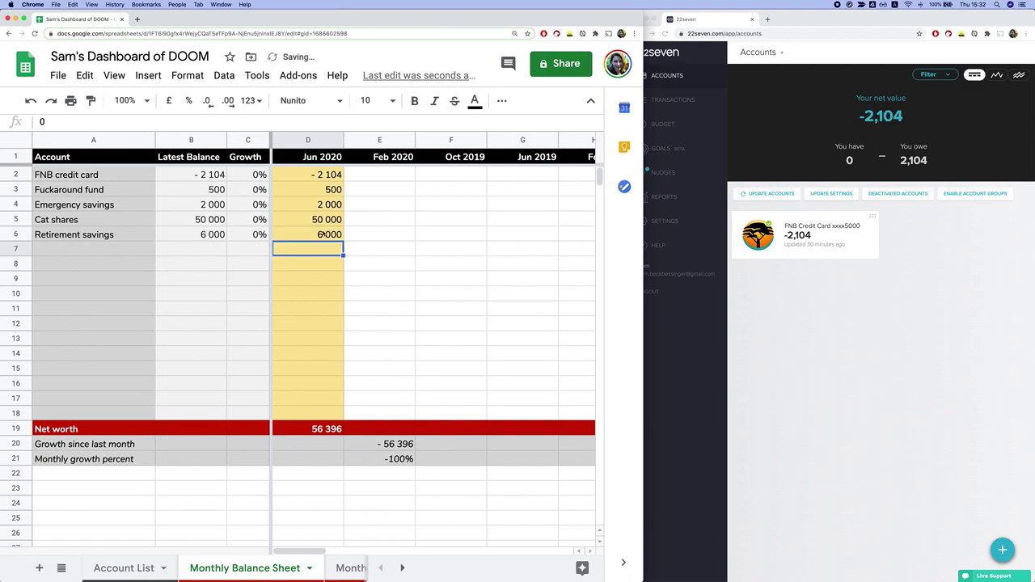
Bring the balance sheet back to full width and reset the yellow fill of the Jun 2020 cells D2 to D18.
left_click(312, 176)
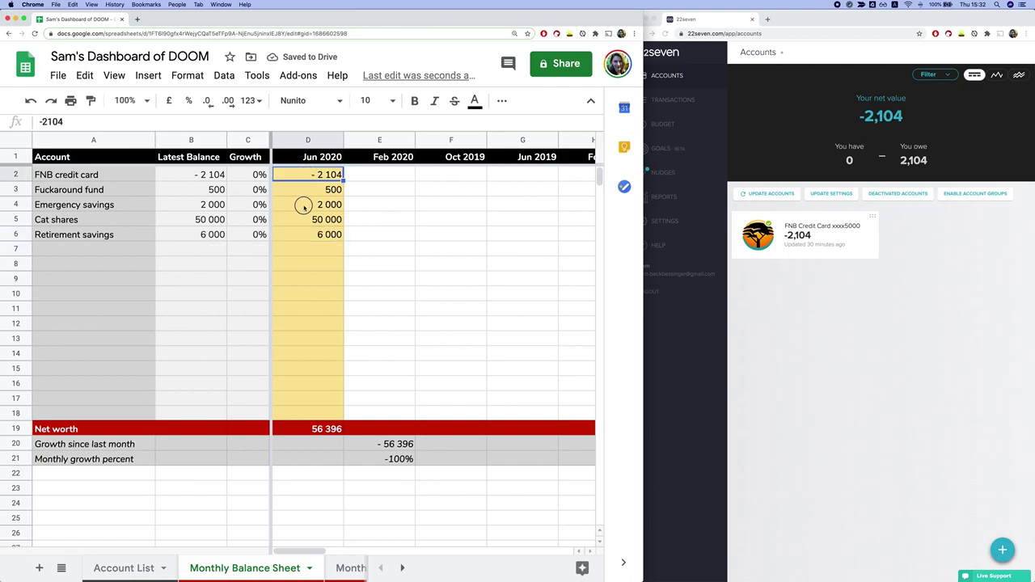
key("shift+Down")
key("shift+Down")
key("shift+Down")
key("shift+Down")
left_click(296, 409, "shift")
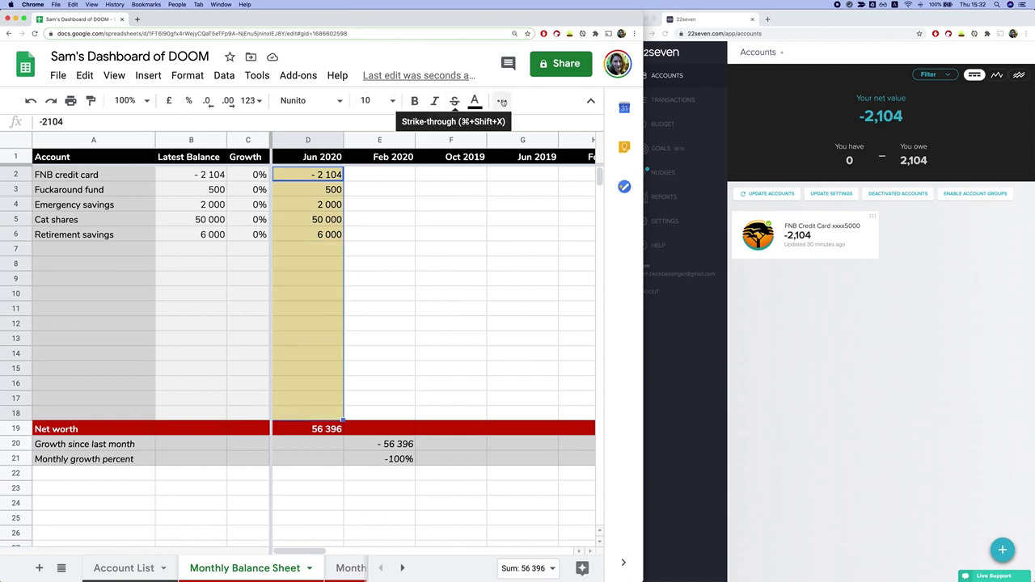
key("ctrl+alt+Return")
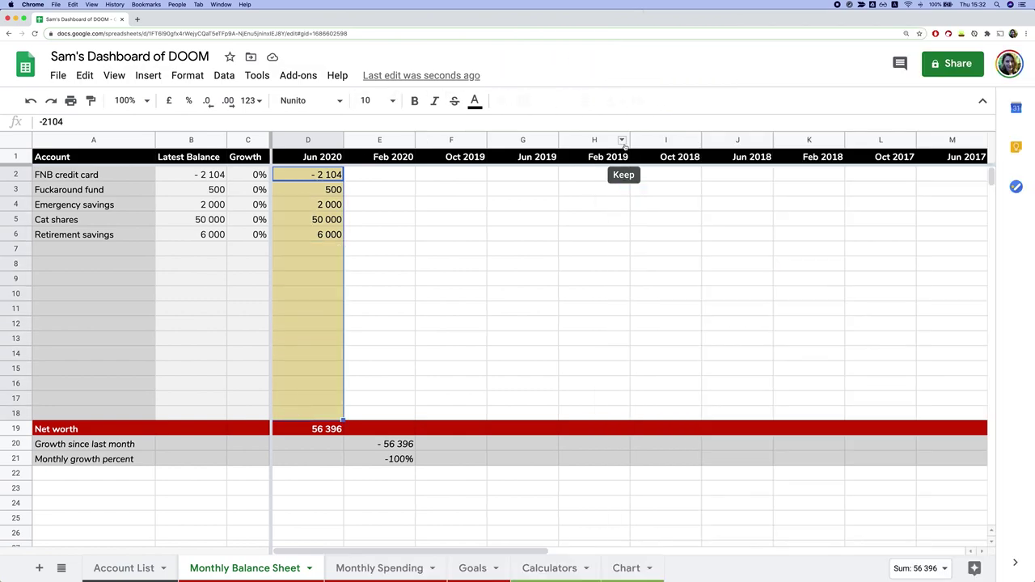
left_click(502, 101)
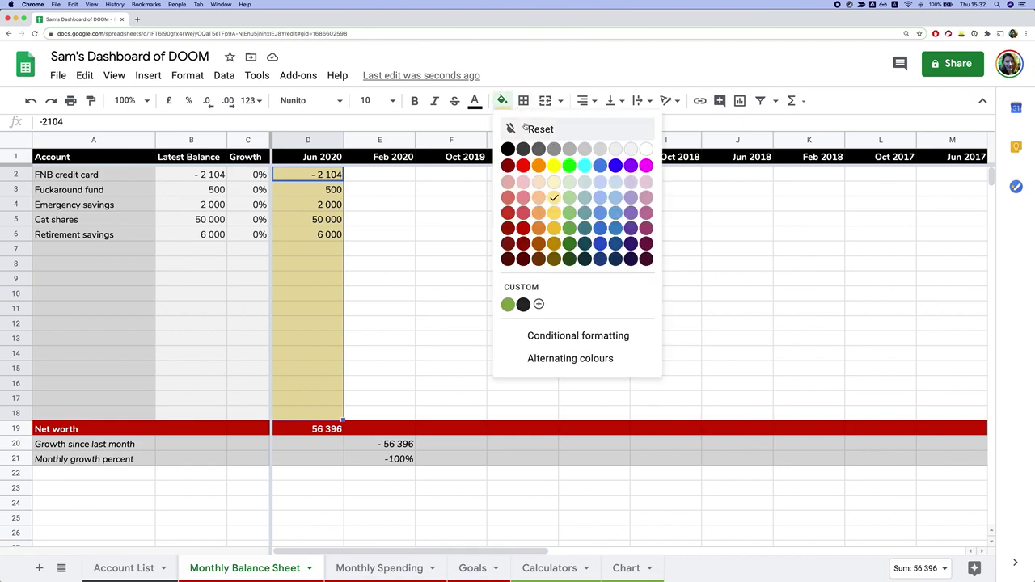
left_click(526, 127)
left_click(408, 251)
Examine the Jun 2020 account balances, the Net worth formula in D19 and the empty month columns beside them.
left_click_drag(326, 180, 326, 397)
left_click(332, 173)
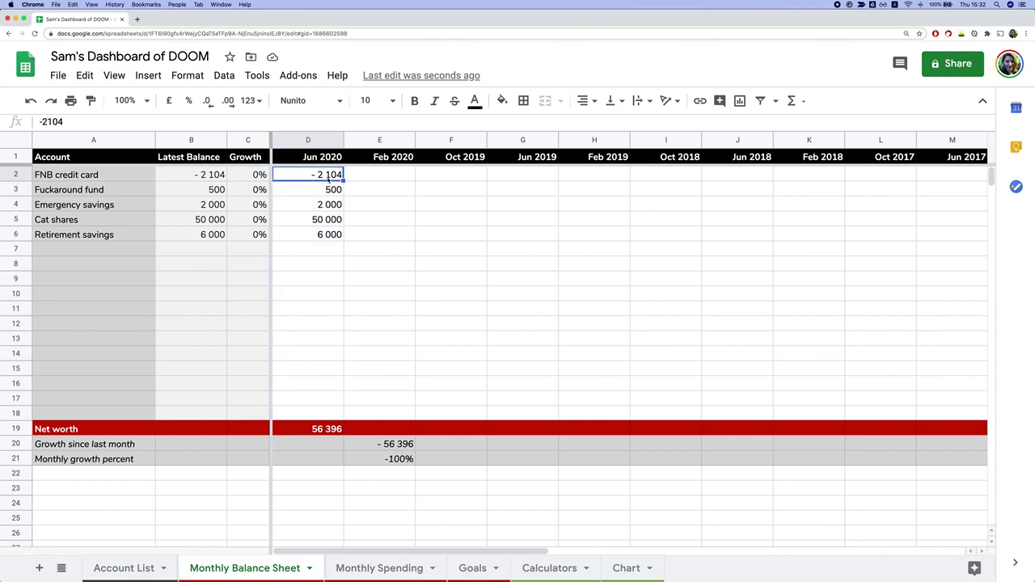
left_click(317, 429)
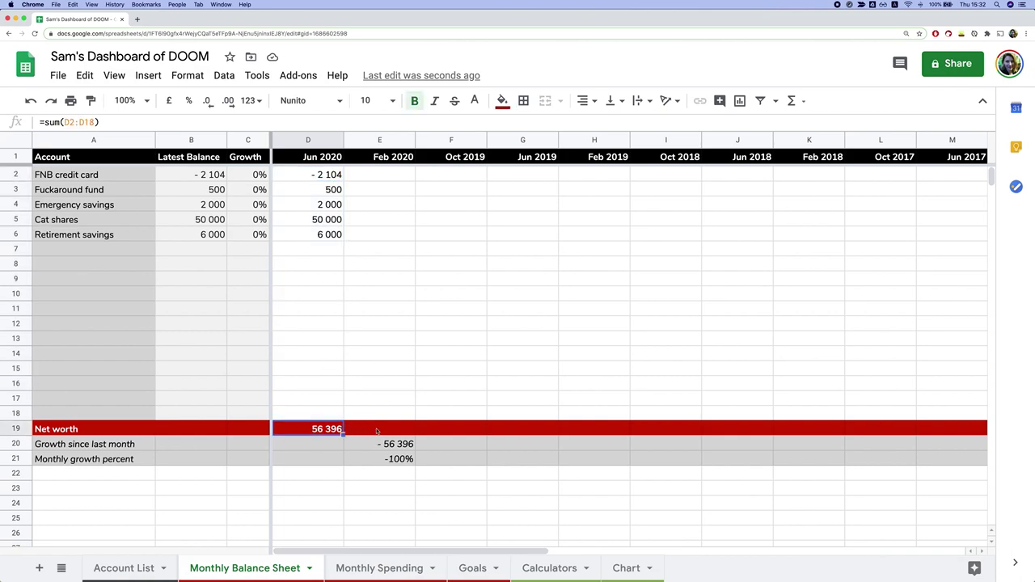
left_click(336, 140)
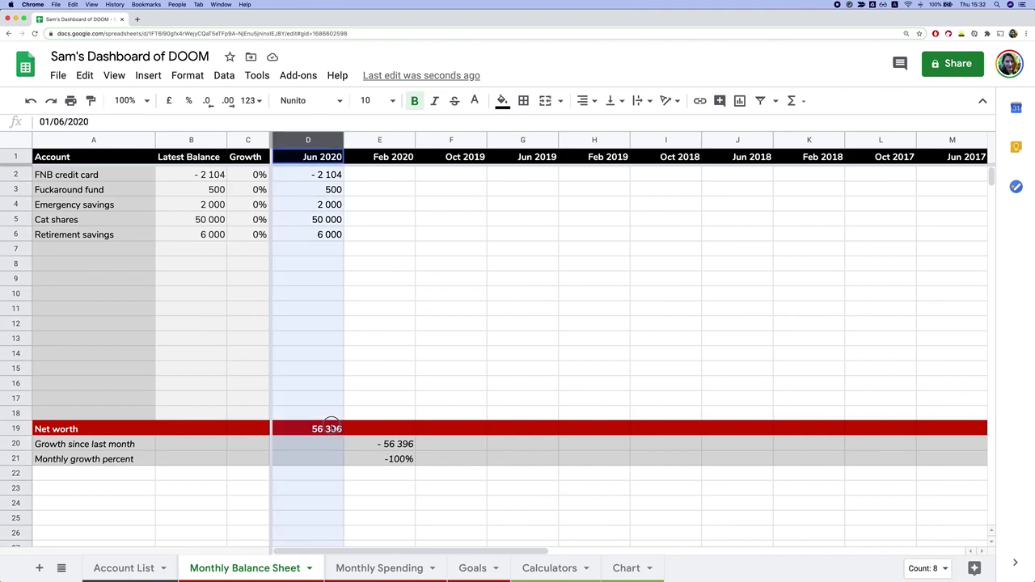
left_click(396, 359)
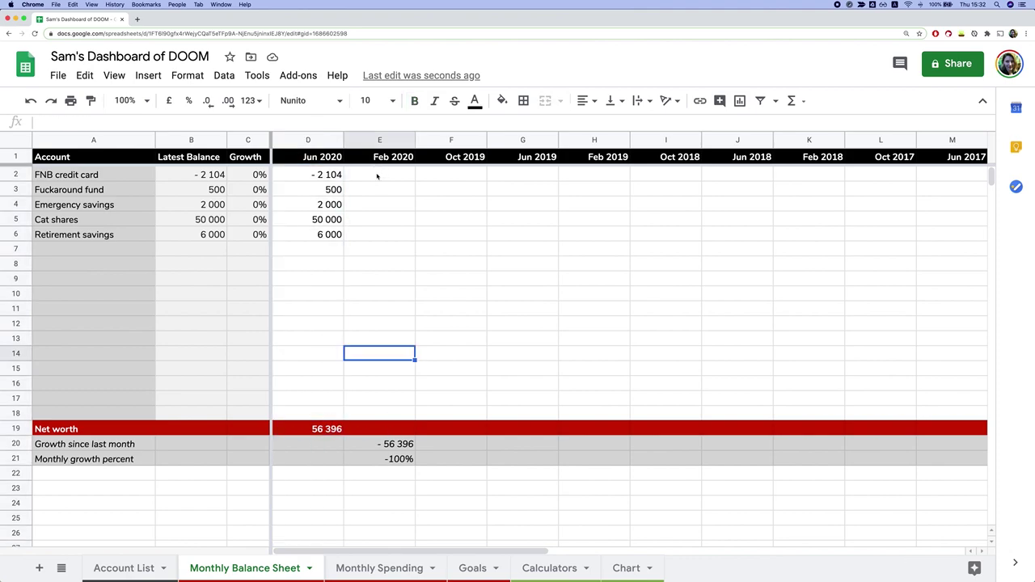
left_click(453, 176)
left_click(530, 176)
left_click(598, 176)
left_click(709, 175)
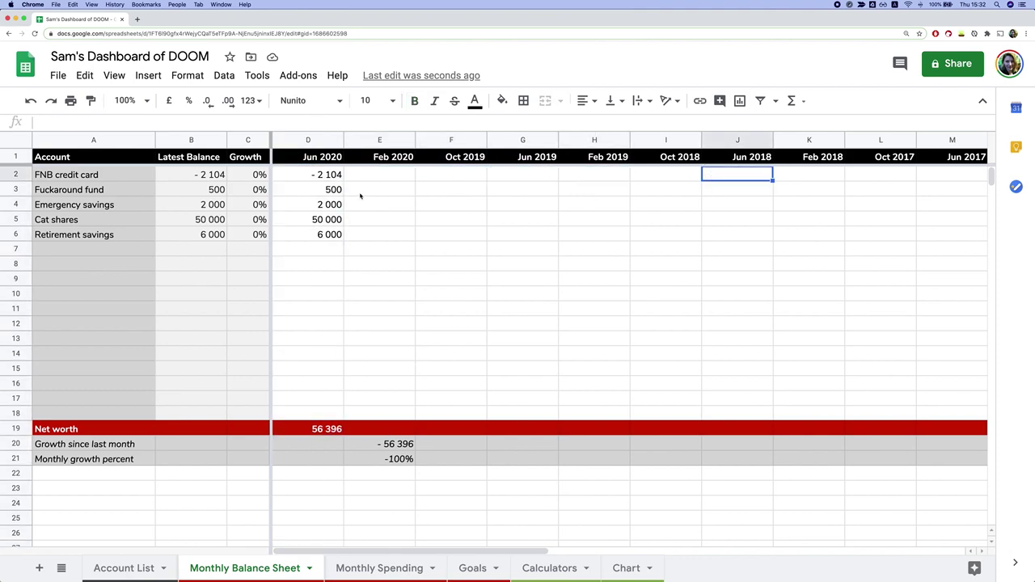
left_click_drag(319, 176, 321, 233)
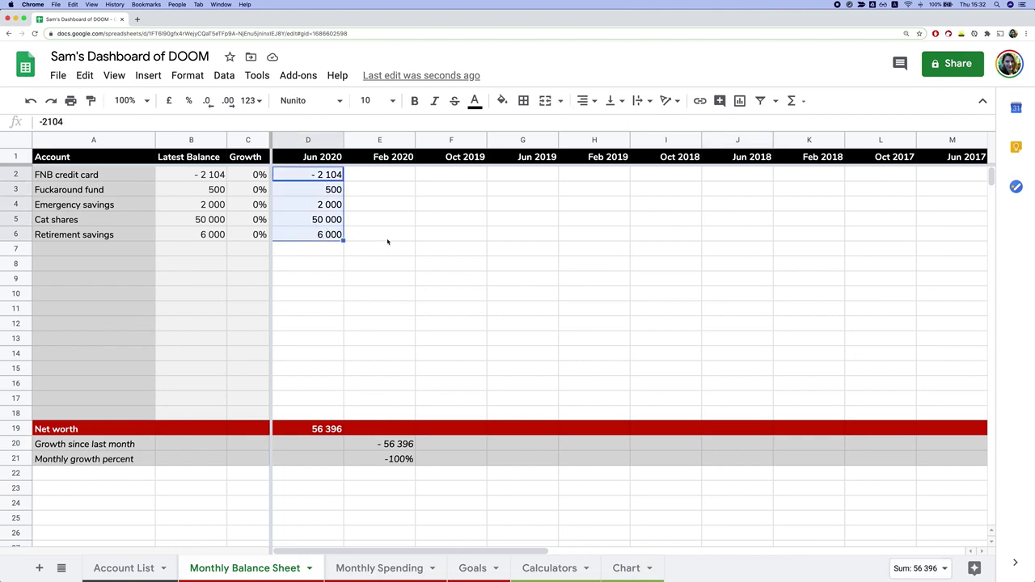
Enter the Feb 2020 balances for the five accounts in order: -1500, 500, 2100, 51000 and 6000.
left_click(380, 175)
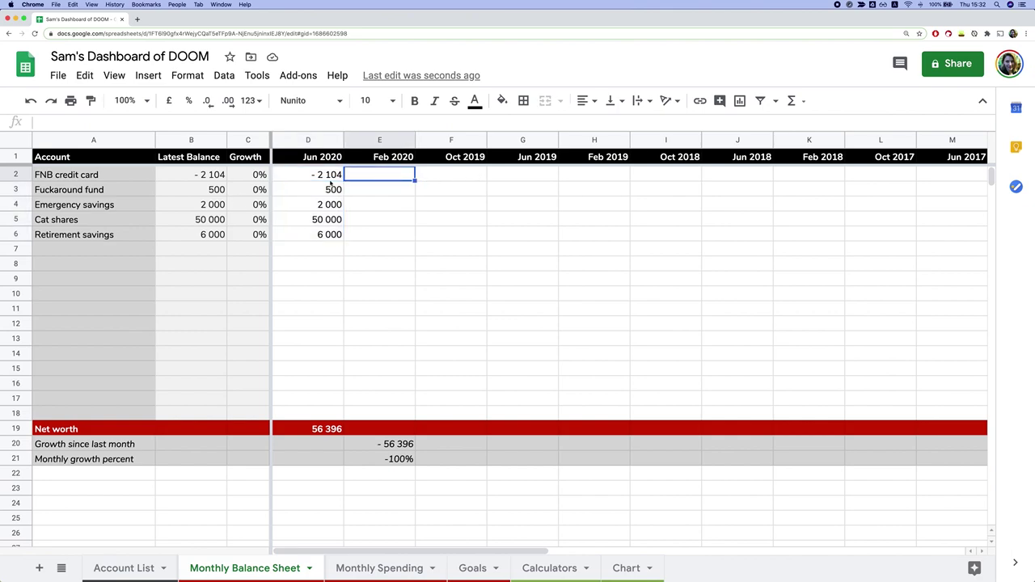
type("-1500")
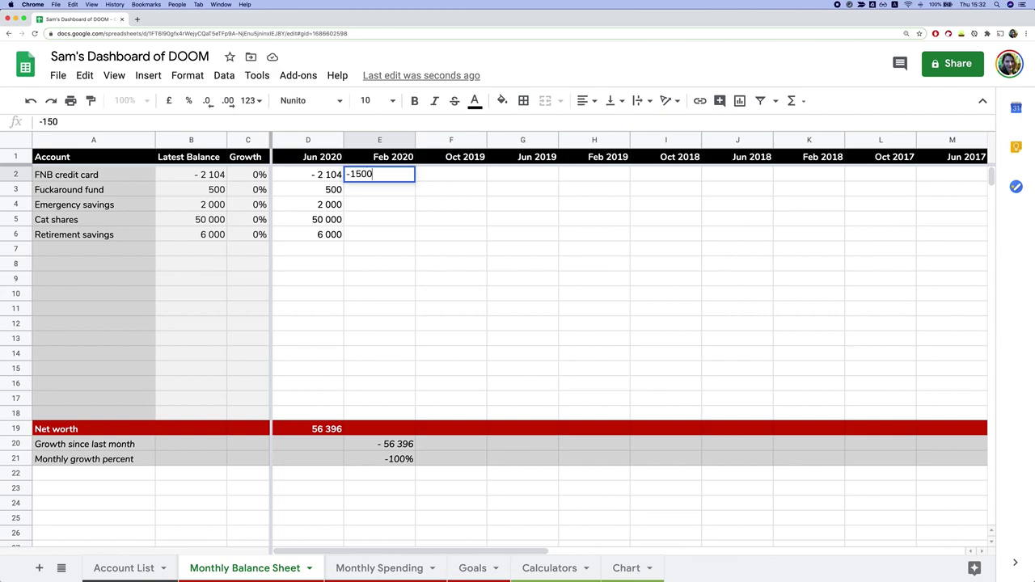
key("Return")
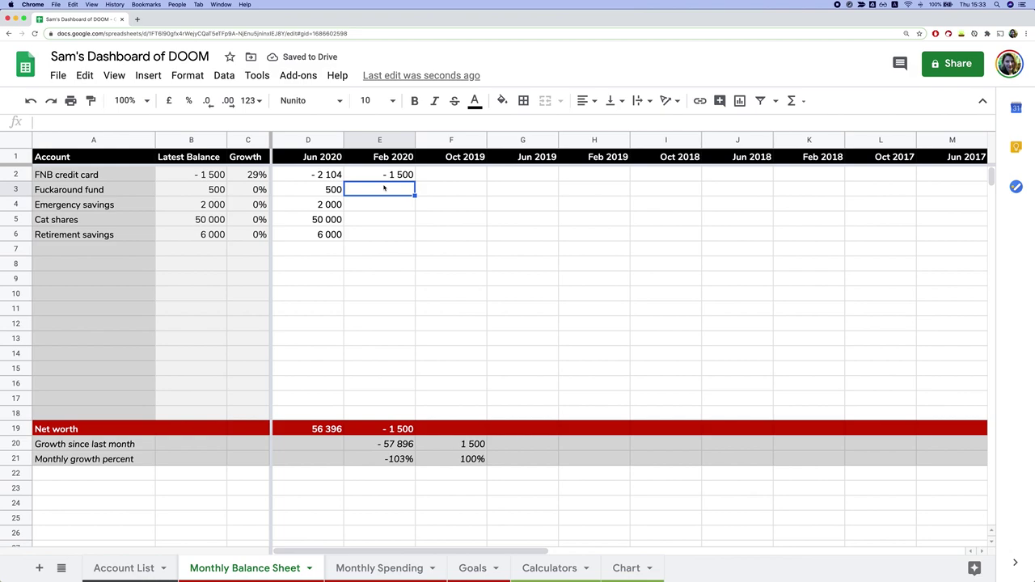
type("500")
key("Return")
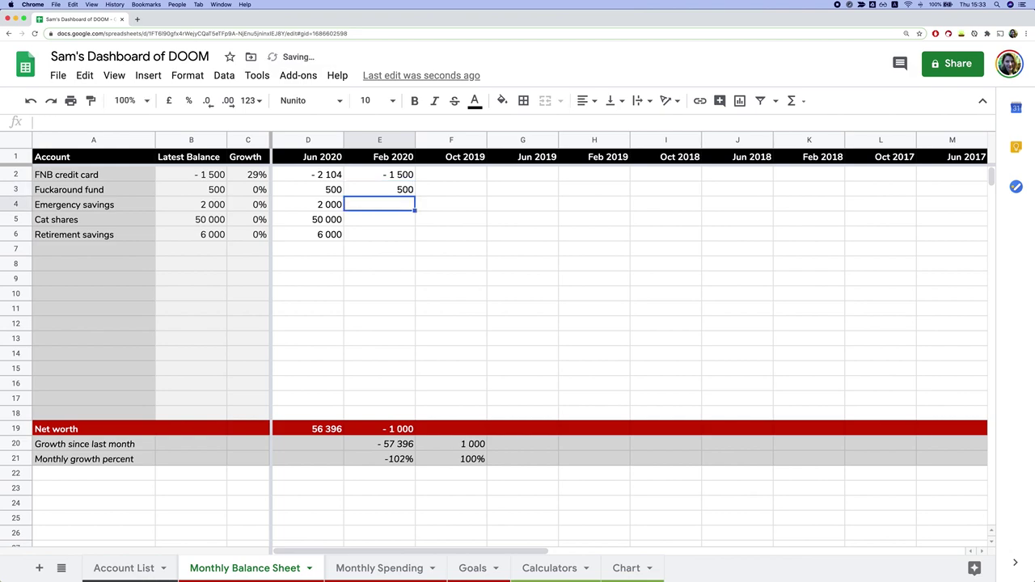
type("2100")
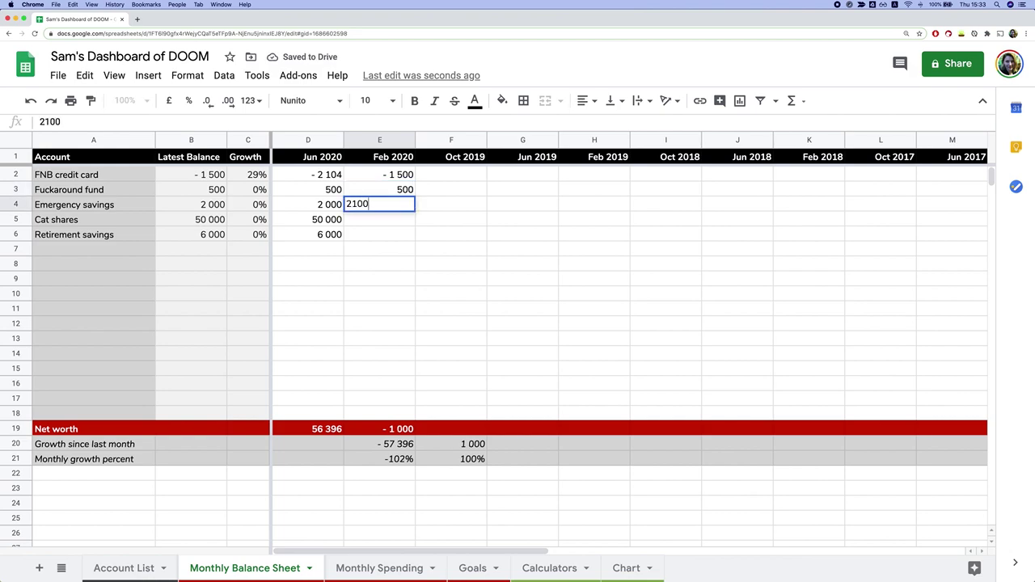
key("Return")
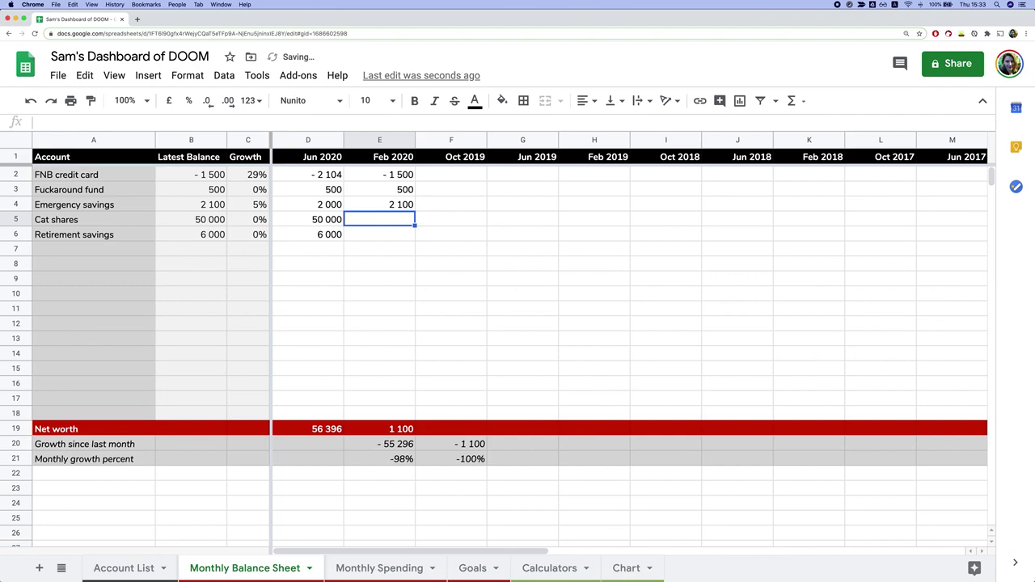
type("5")
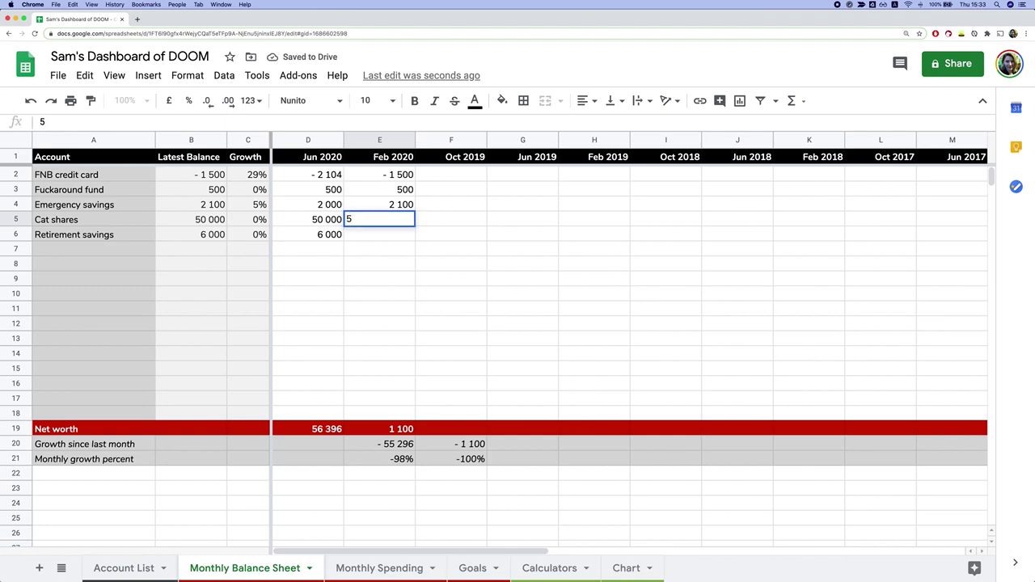
type("1 000")
key("Return")
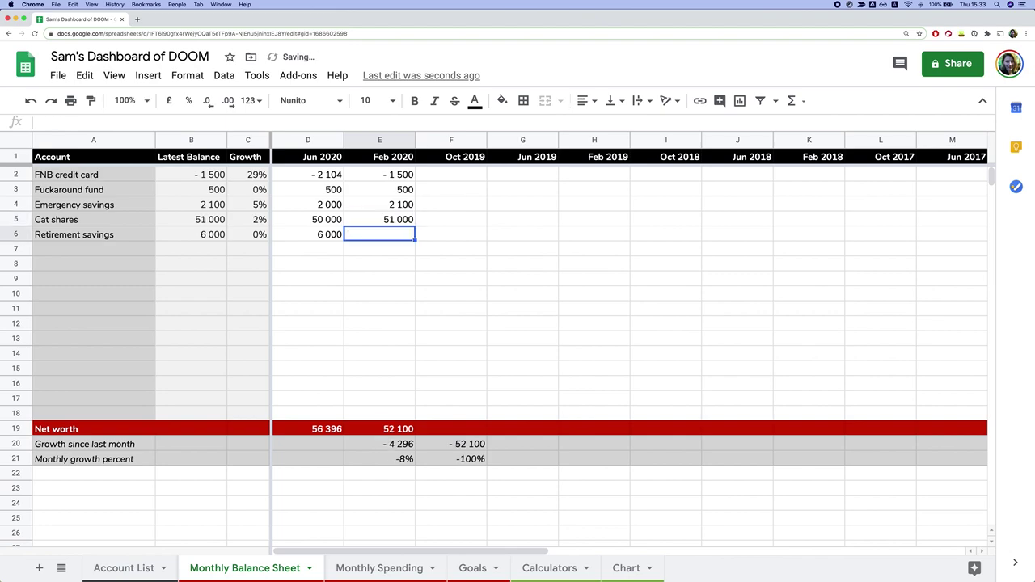
type("6000")
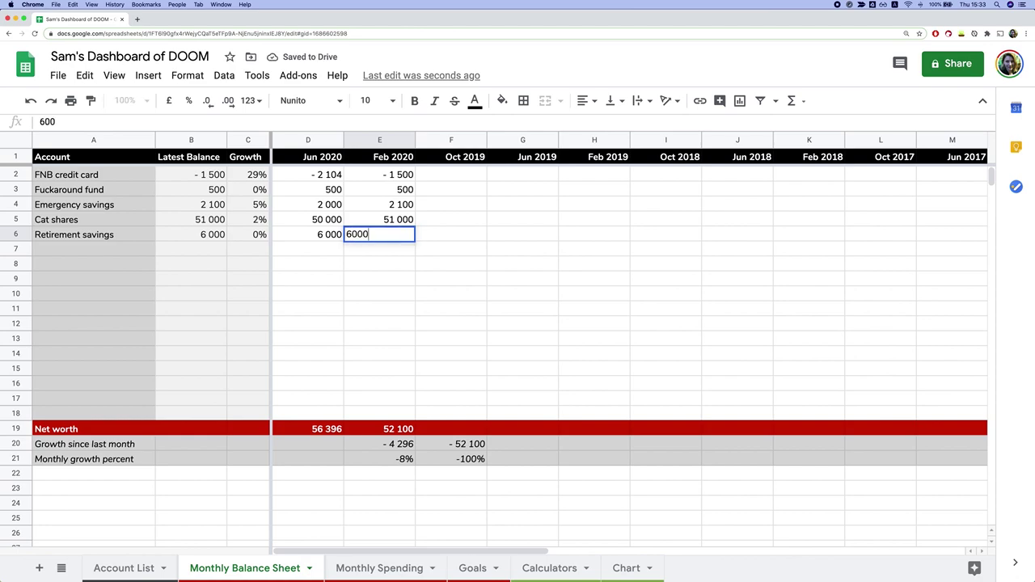
key("Return")
Review each account's growth, the net worth of both filled months, and the growth since last month with its percentage.
left_click_drag(259, 235, 252, 180)
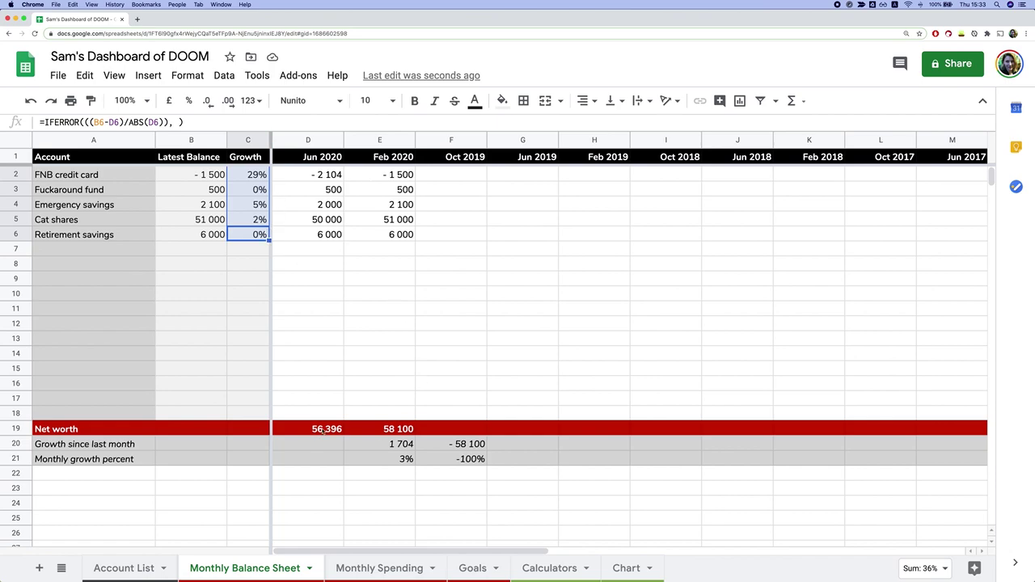
left_click_drag(323, 431, 393, 425)
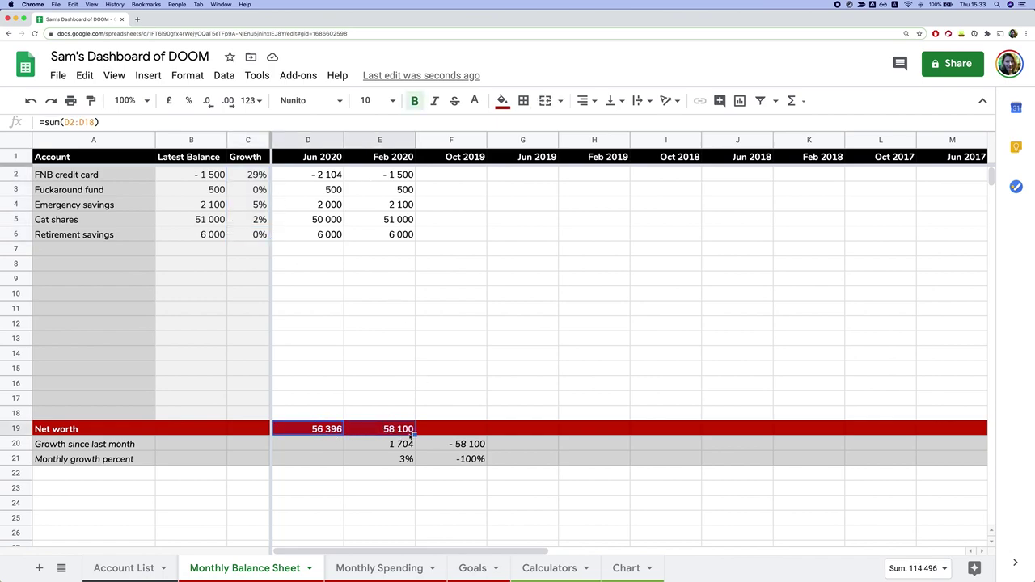
left_click(402, 446)
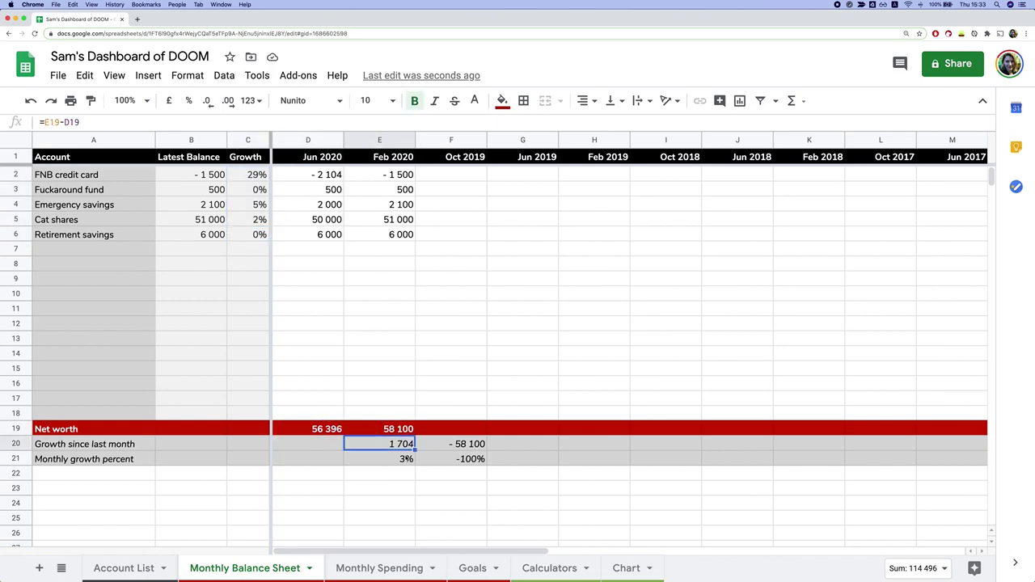
left_click(408, 459)
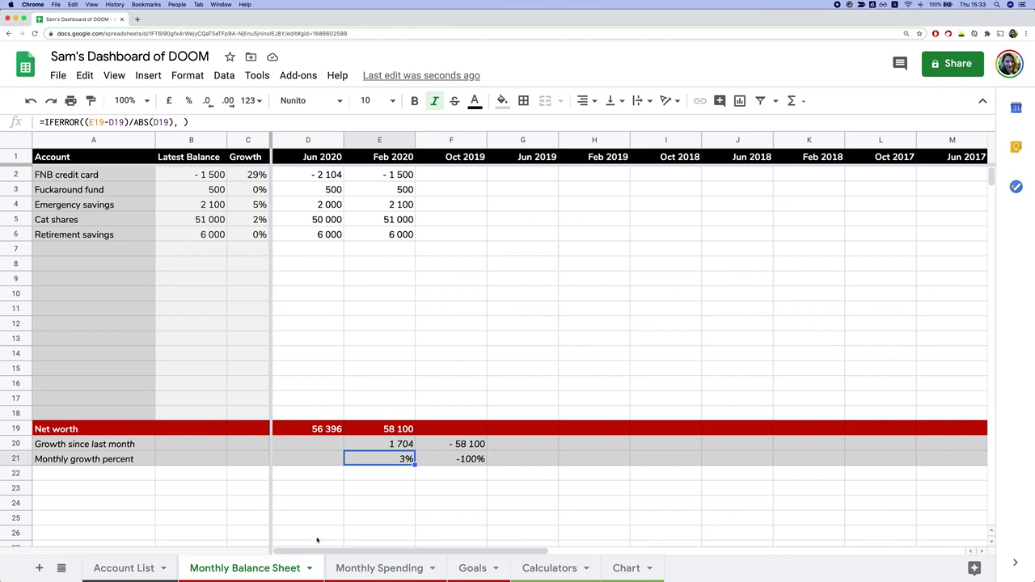
Look through the Jun 2020 category cells on the Monthly Spending sheet and inspect its linked month header and Biggies subtotal formulas.
left_click(376, 568)
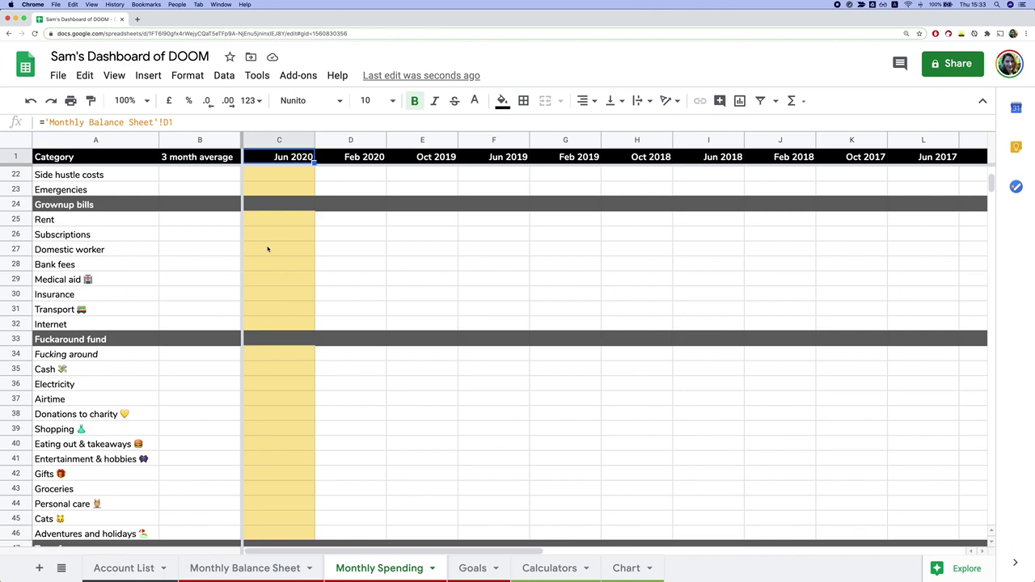
left_click(290, 267)
left_click_drag(283, 178, 289, 271)
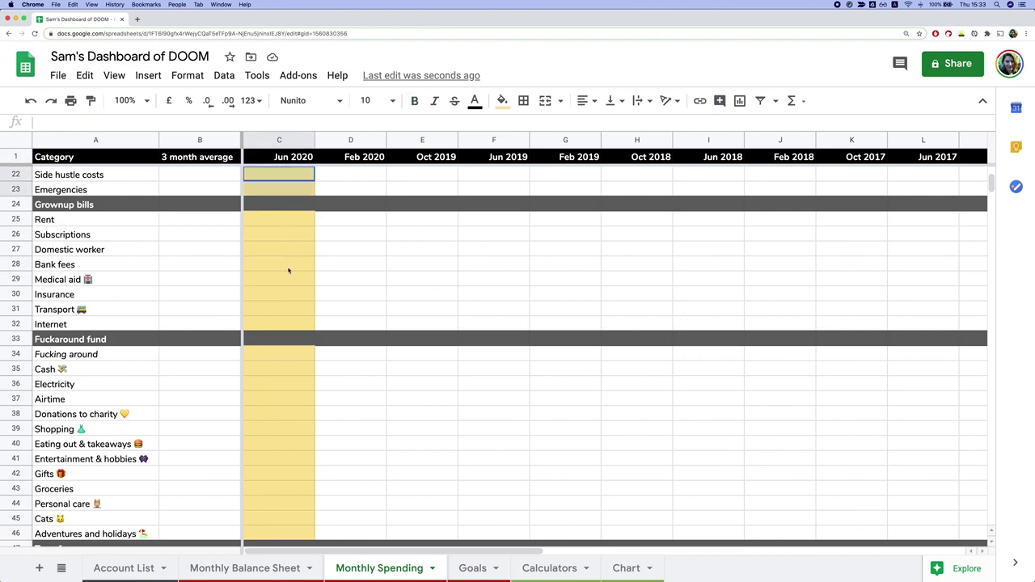
left_click(288, 270)
scroll(289, 270, "up", 5)
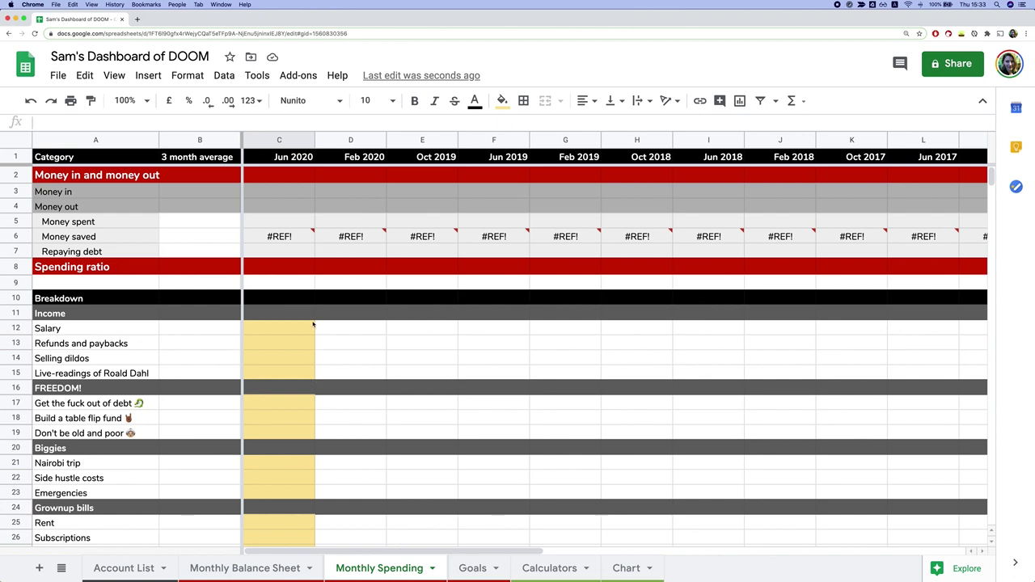
left_click(285, 159)
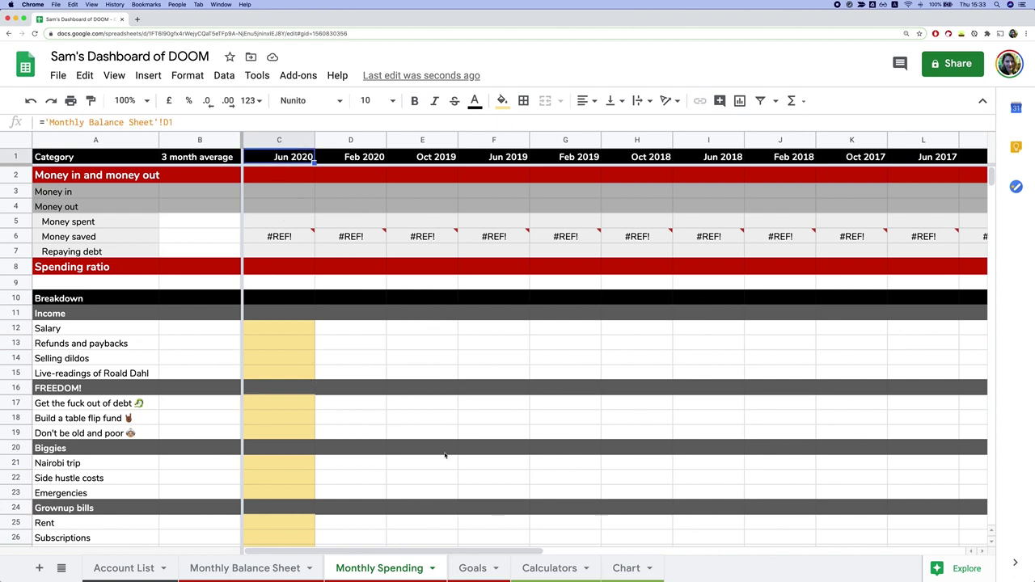
left_click(438, 451)
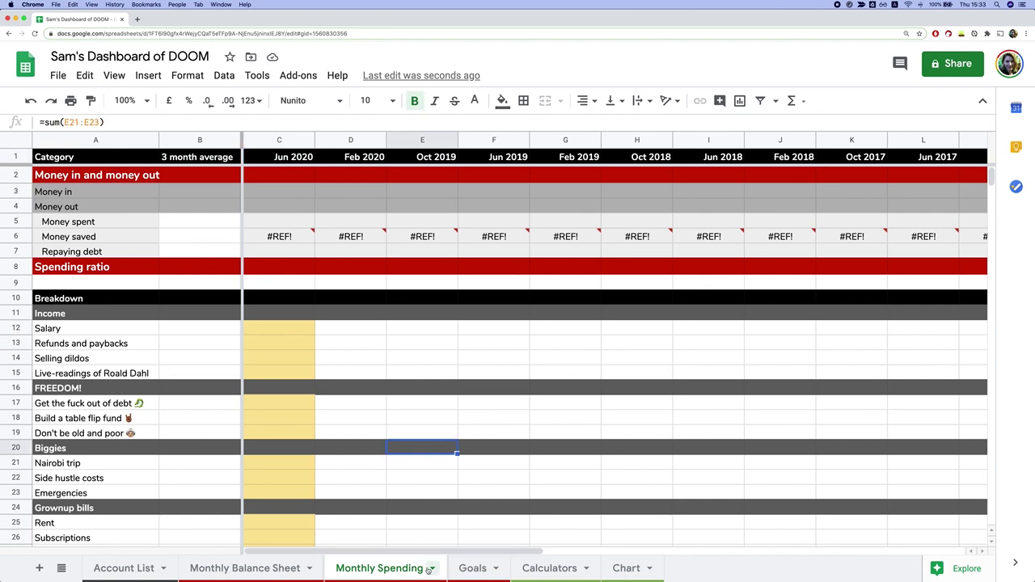
On the Monthly Balance Sheet, change the month header beside Jun 2020 to Jul 2020.
left_click(298, 568)
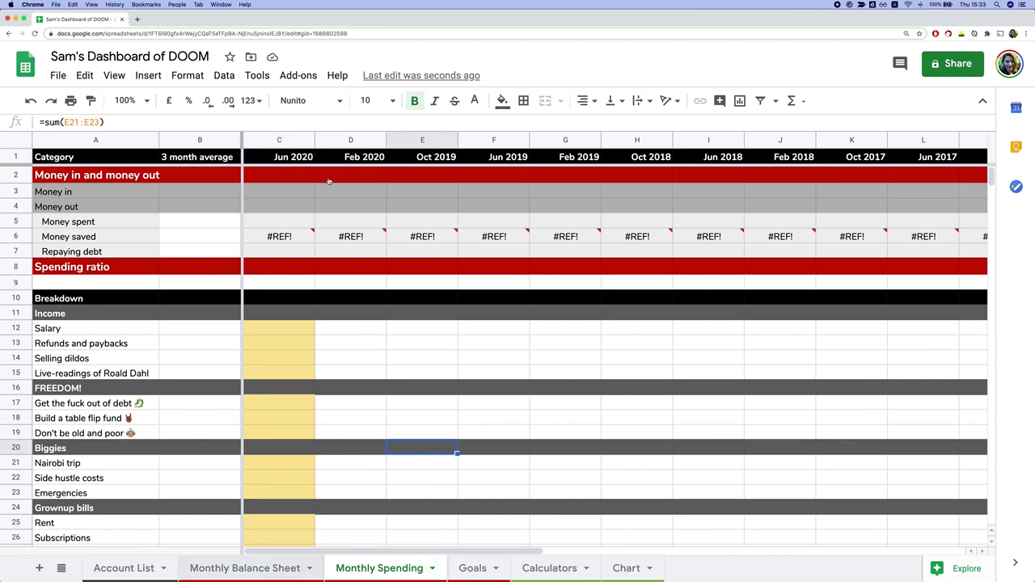
left_click_drag(400, 174, 392, 244)
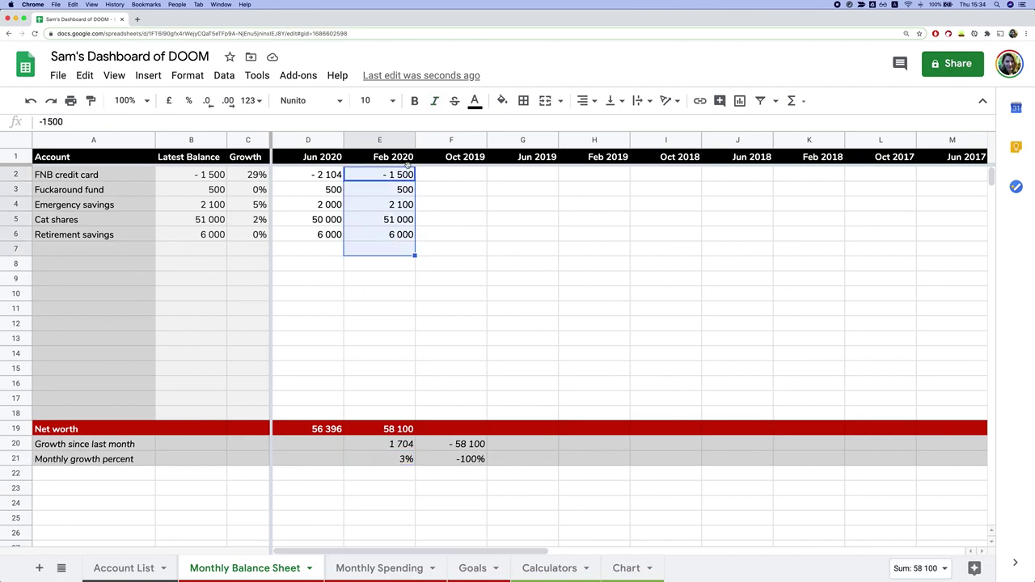
left_click(320, 156)
left_click_drag(366, 156, 340, 158)
left_click(372, 160)
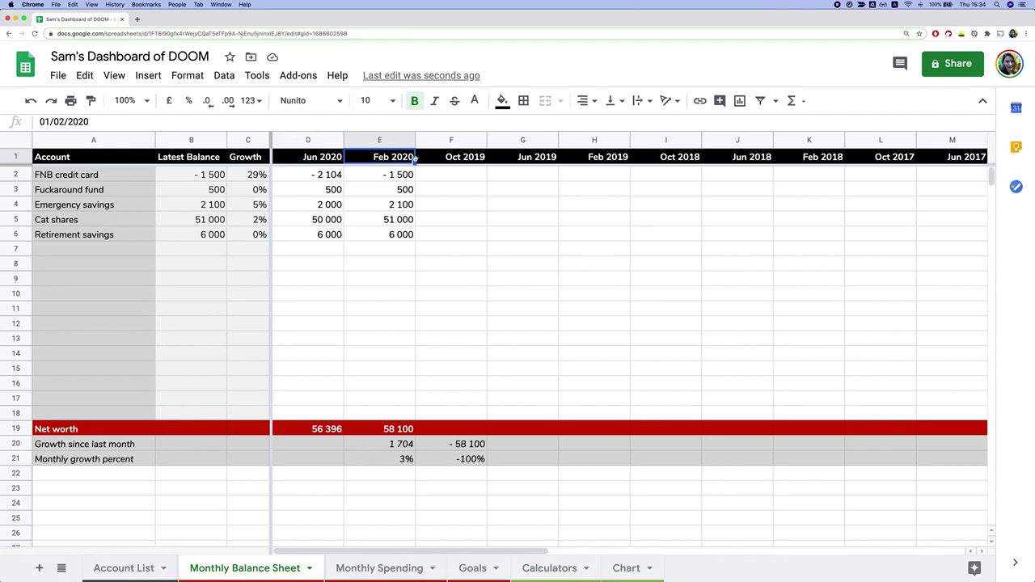
type("Jul 2020")
key("Return")
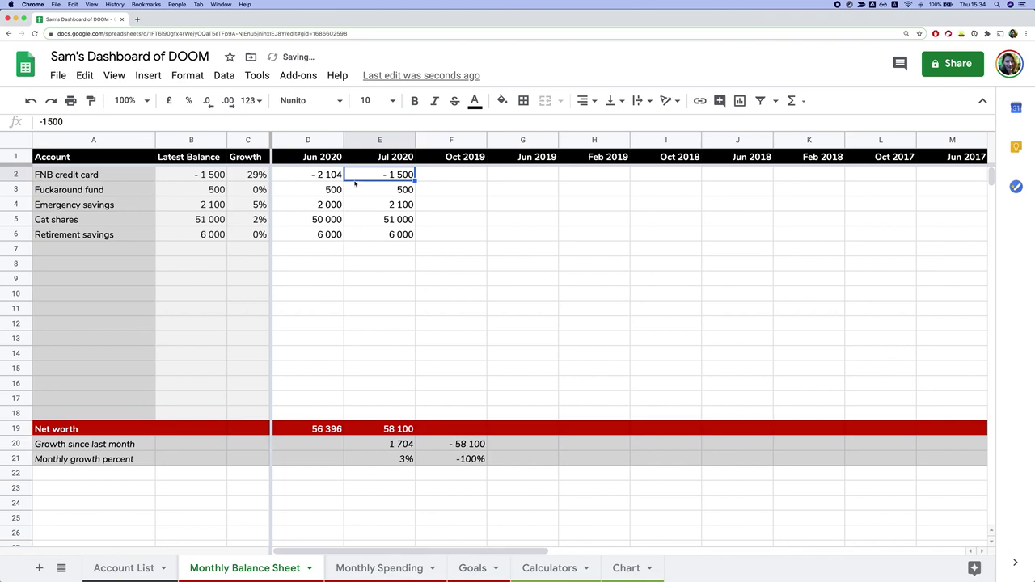
Extend the Jun 2020 and Jul 2020 headers as a consecutive monthly series across row 1 through column O.
left_click_drag(336, 157, 397, 157)
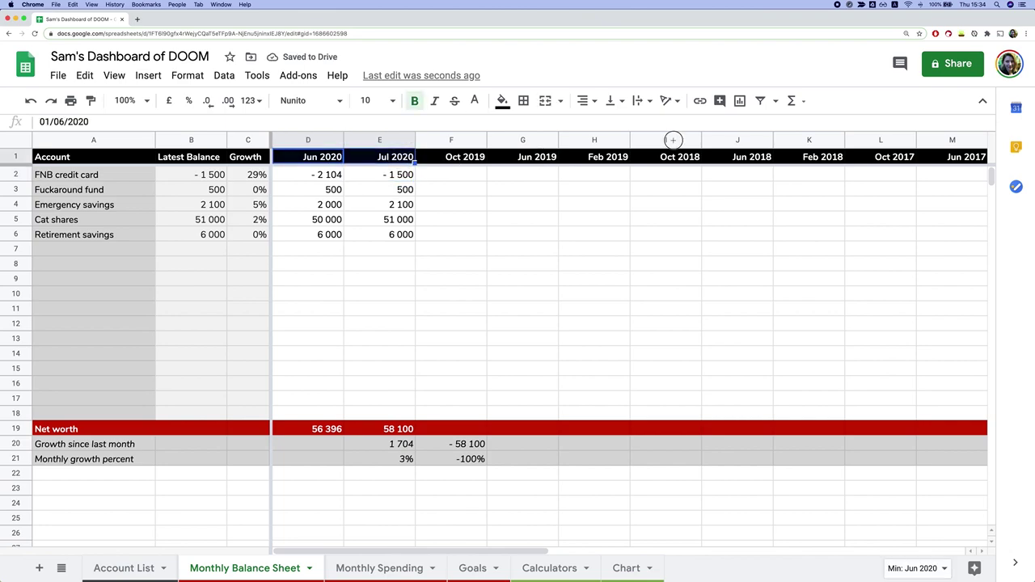
scroll(673, 139, "right", 10)
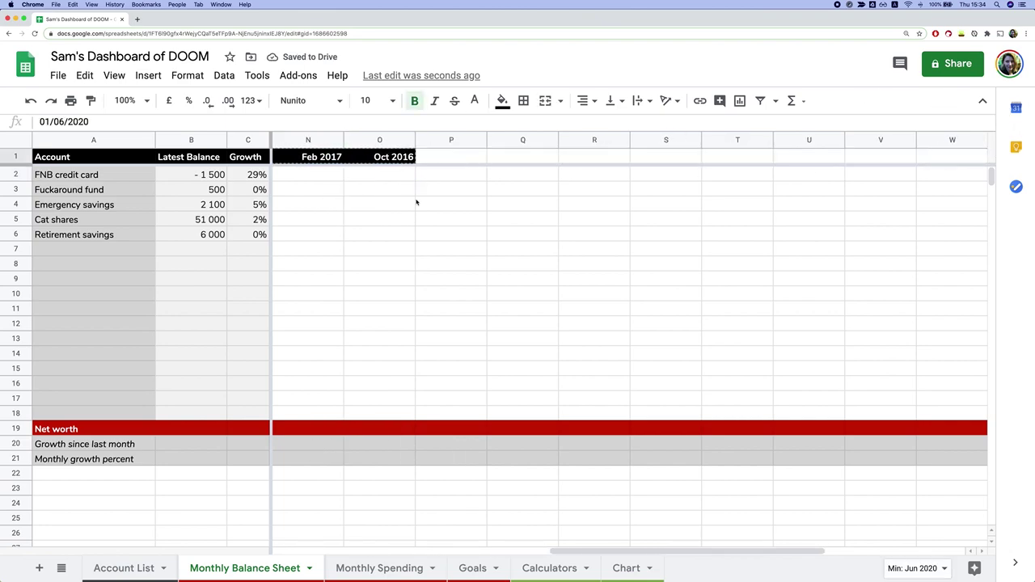
left_click_drag(417, 203, 2, 137)
left_click(414, 202)
left_click(450, 189)
Clear the five account balances under Jul 2020, leaving only the Jun 2020 balances filled in.
left_click_drag(397, 175, 397, 233)
key("Delete")
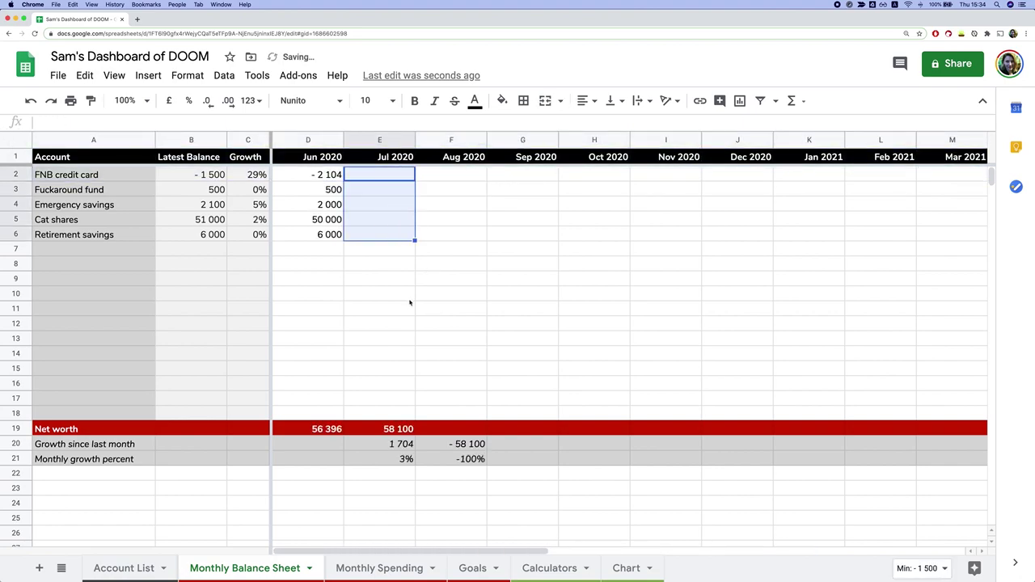
left_click(396, 280)
left_click_drag(327, 174, 327, 235)
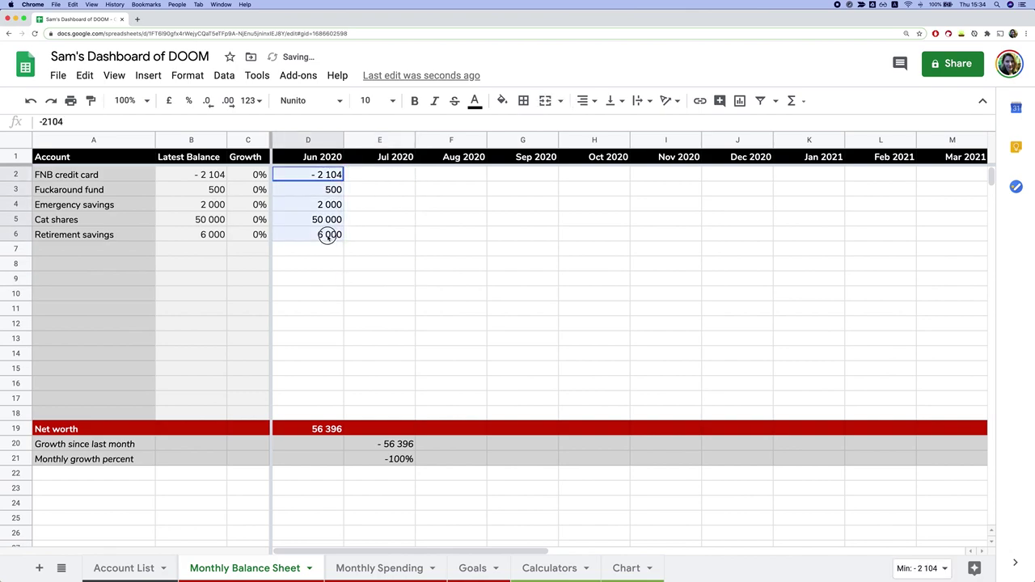
Check the linked month headers, the money in and money out summary, and the Jun 2020 Income total on the Monthly Spending sheet.
left_click(378, 568)
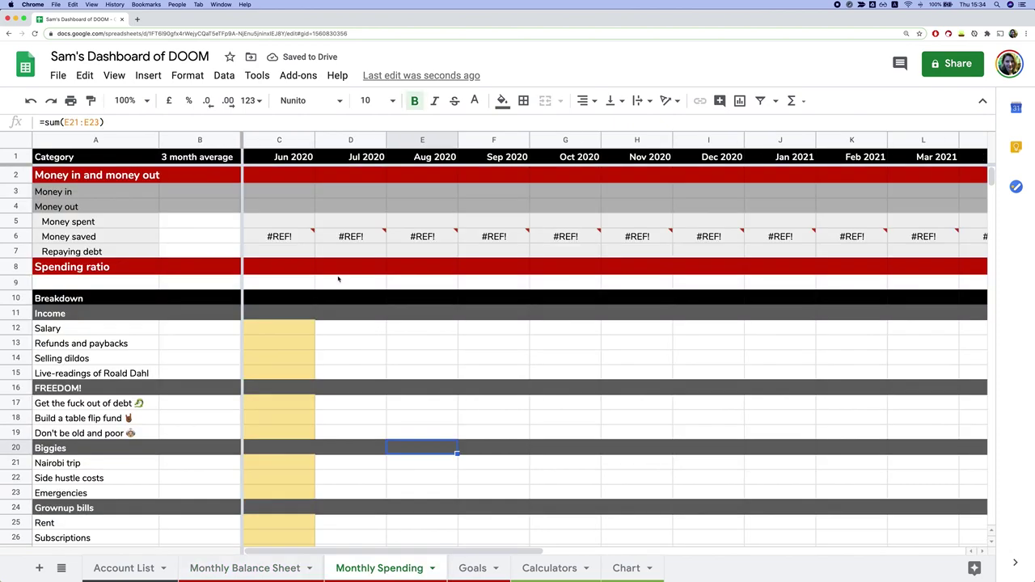
left_click(294, 157)
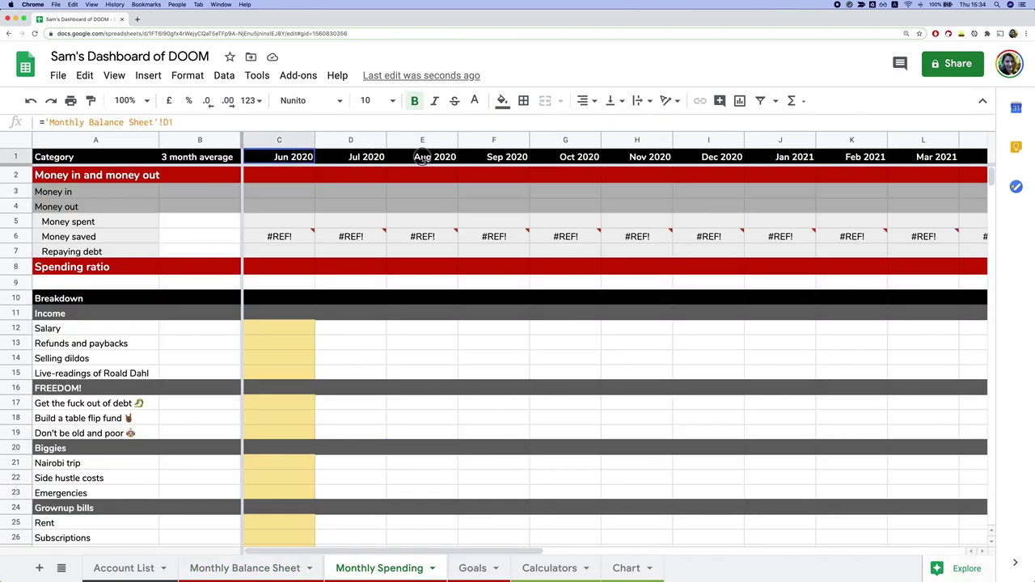
left_click(424, 267)
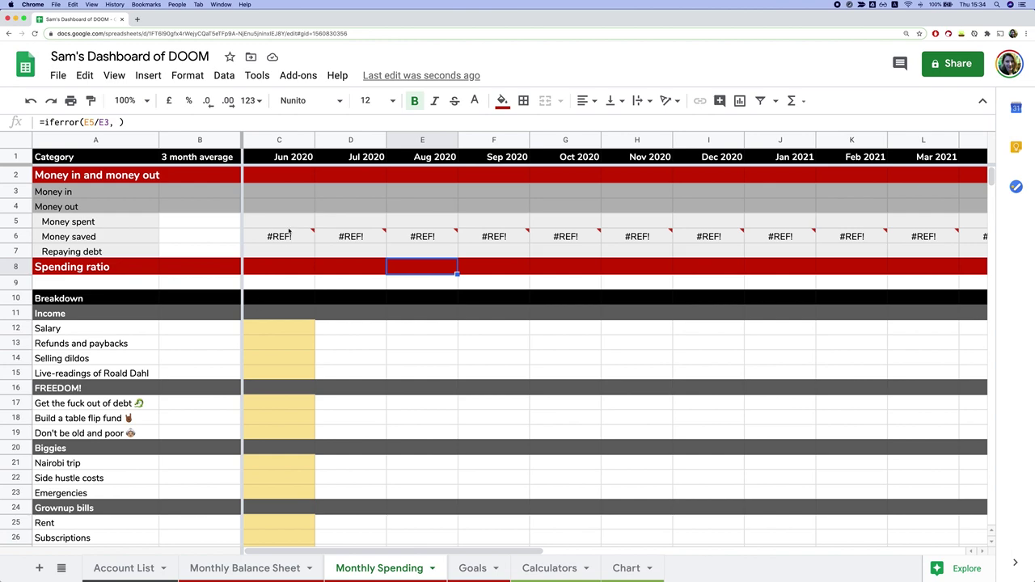
left_click_drag(287, 330, 284, 371)
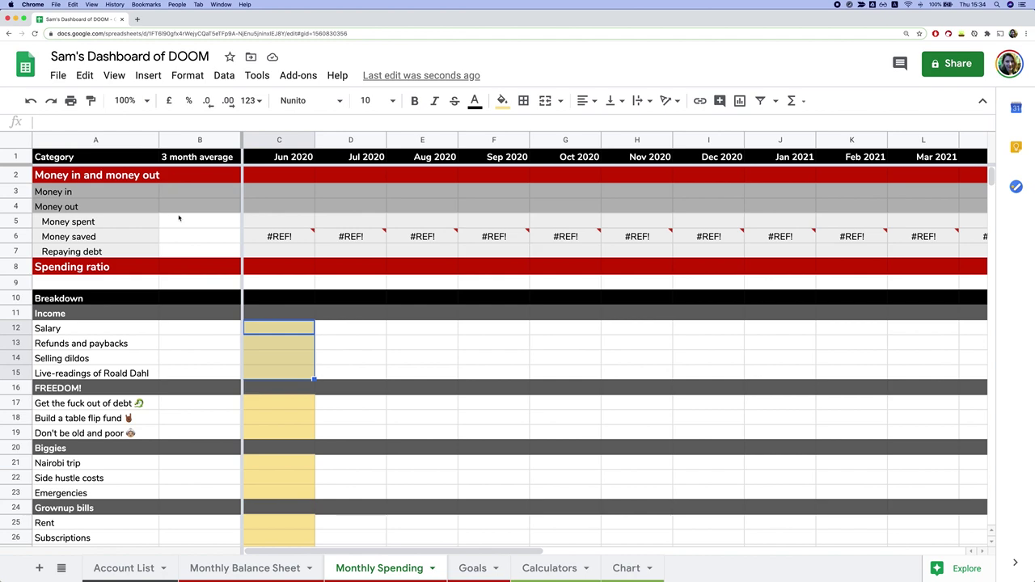
mouse_move(279, 236)
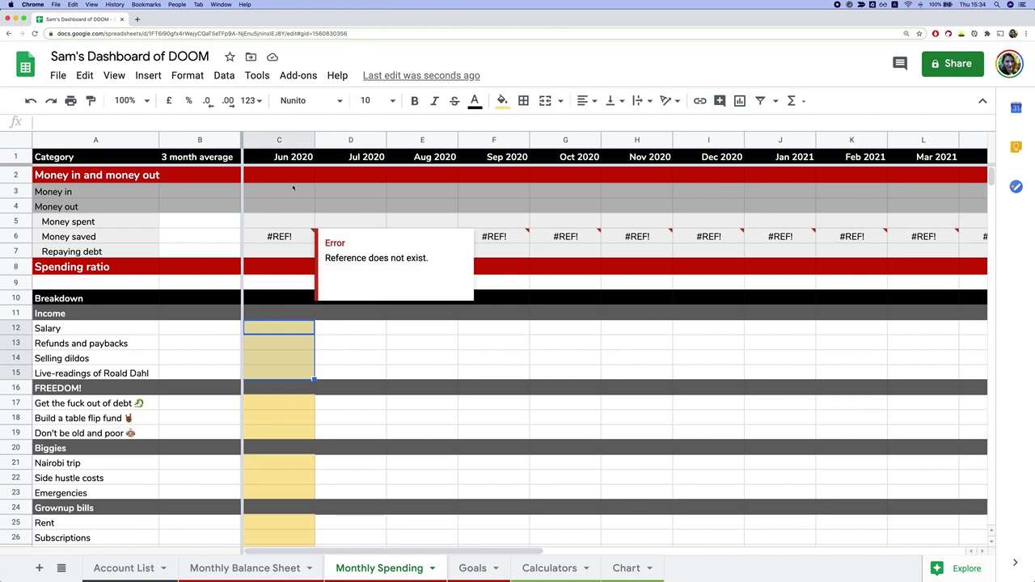
left_click_drag(281, 194, 282, 250)
left_click(291, 315)
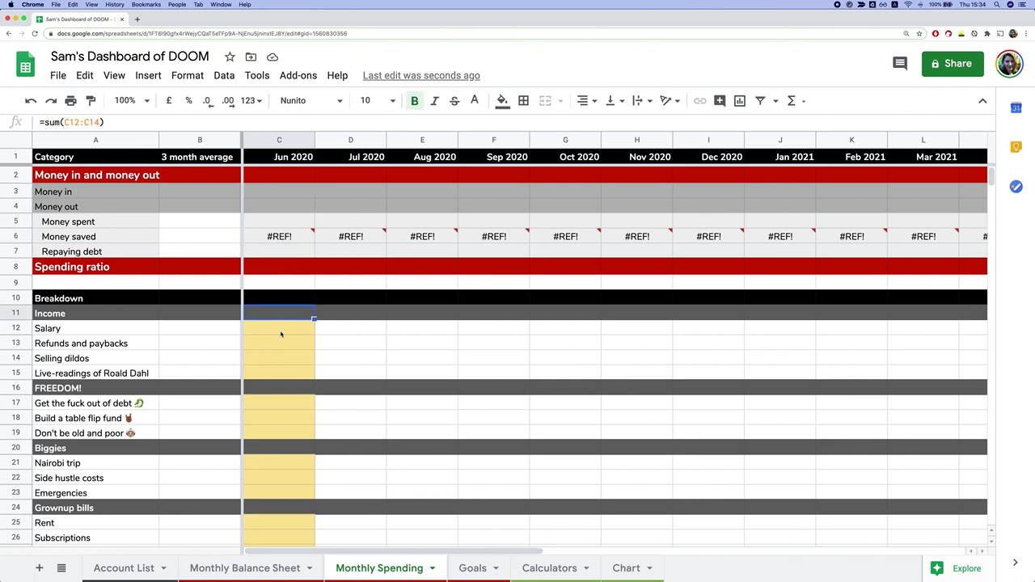
Look over the Jun 2020 Income cells and the categories below them, with the Salary cell selected.
left_click(282, 333)
scroll(280, 335, "down", 1)
left_click_drag(283, 280, 284, 324)
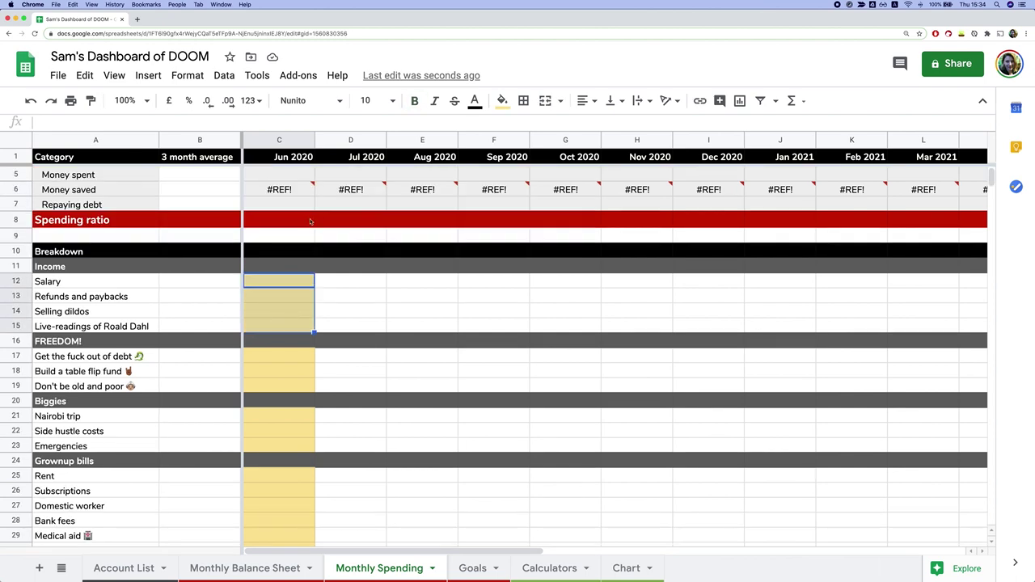
left_click(293, 284)
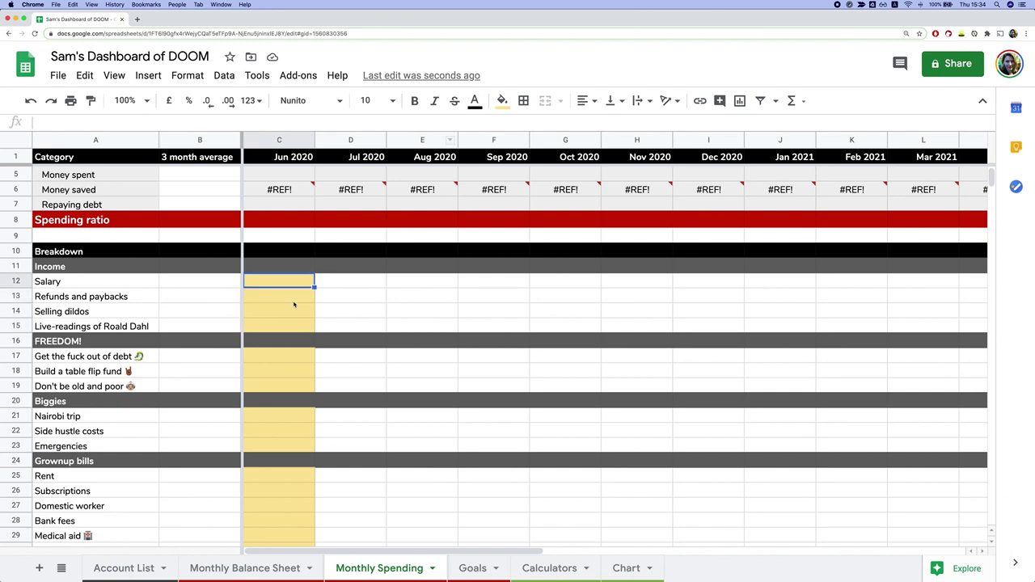
scroll(203, 279, "down", 1)
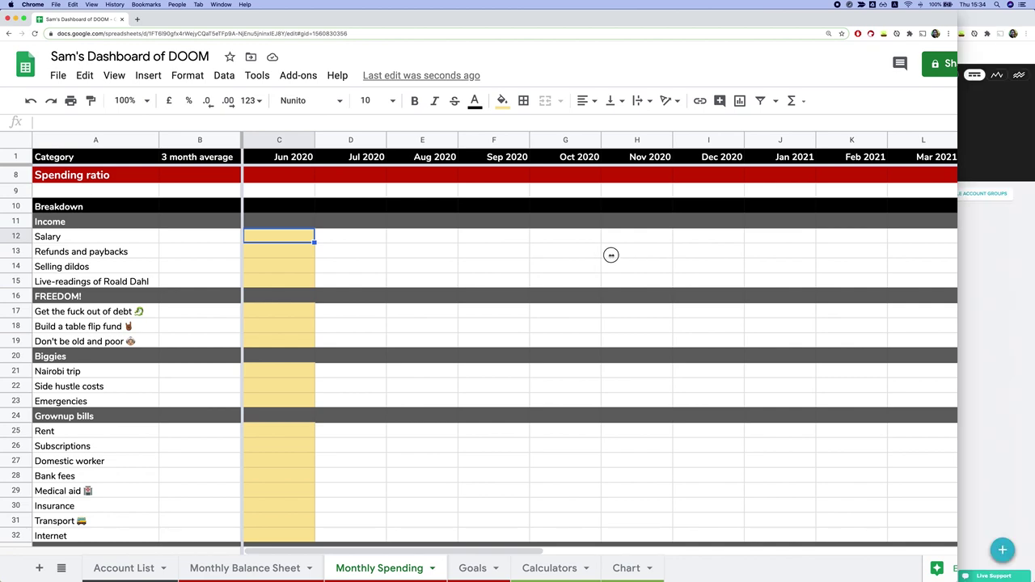
Bring up 22seven beside the spreadsheet and expand the Day-to-day categories in its 1 Jun to 30 Jun 2020 budget.
left_click_drag(611, 254, 608, 255)
left_click(661, 106)
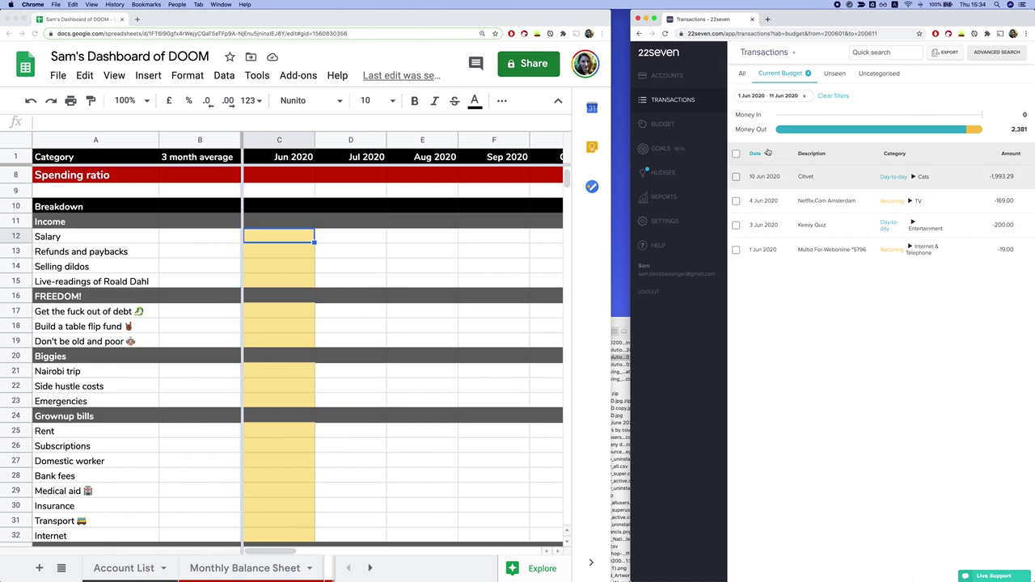
left_click(678, 128)
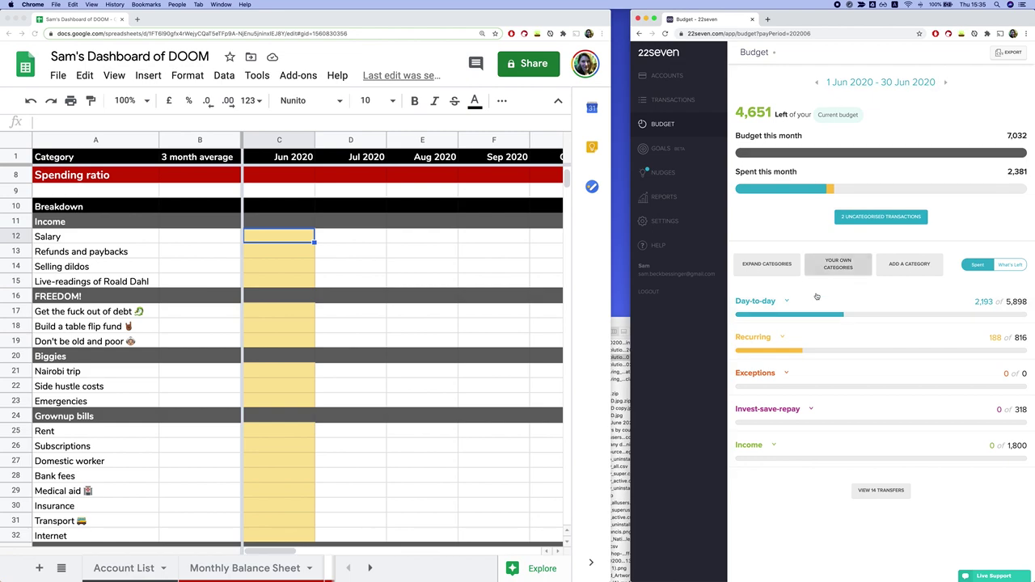
left_click(787, 301)
left_click(789, 301)
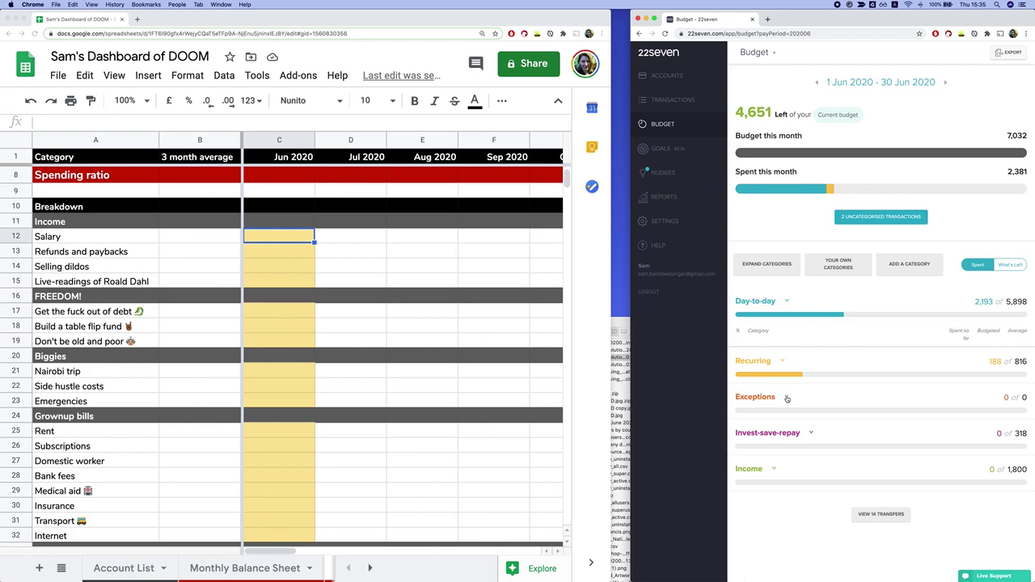
left_click(789, 301)
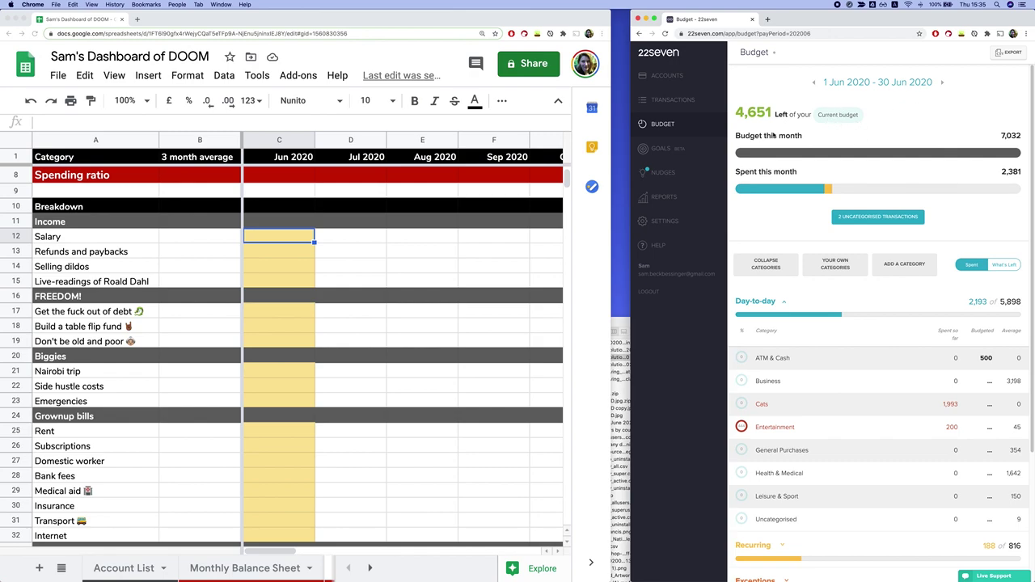
Back in the full-width spreadsheet, enter the Jun 2020 income: Salary 15000, Refunds and paybacks 200, row 14 0, Live-readings of Roald Dahl 500.
left_click(549, 294)
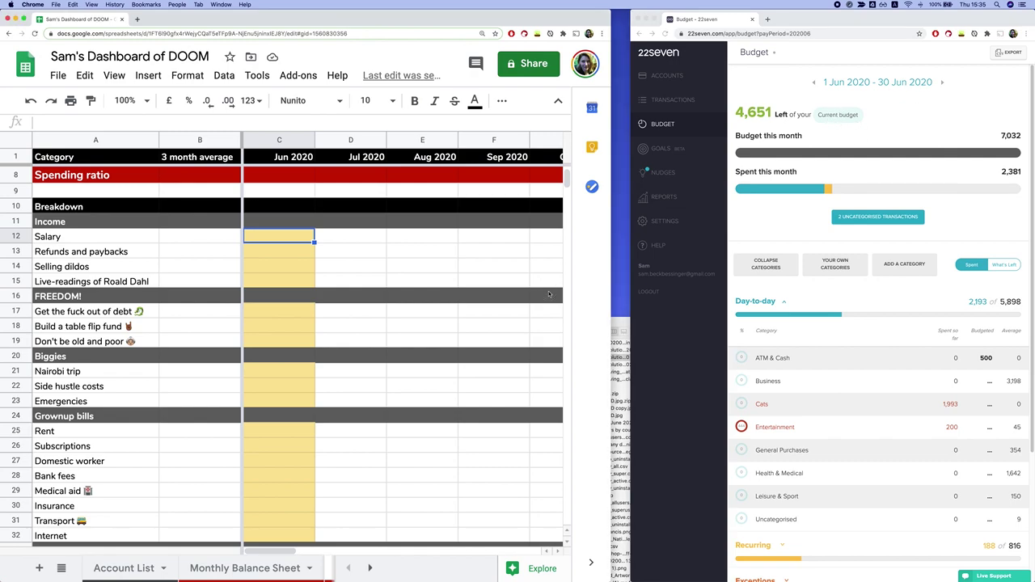
key("ctrl+alt+Return")
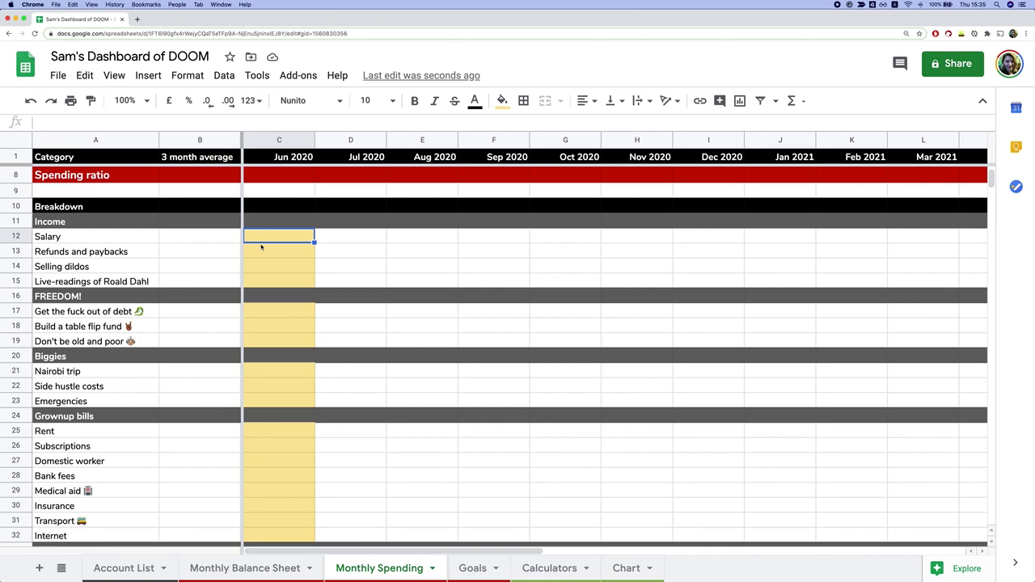
type("15000")
key("Return")
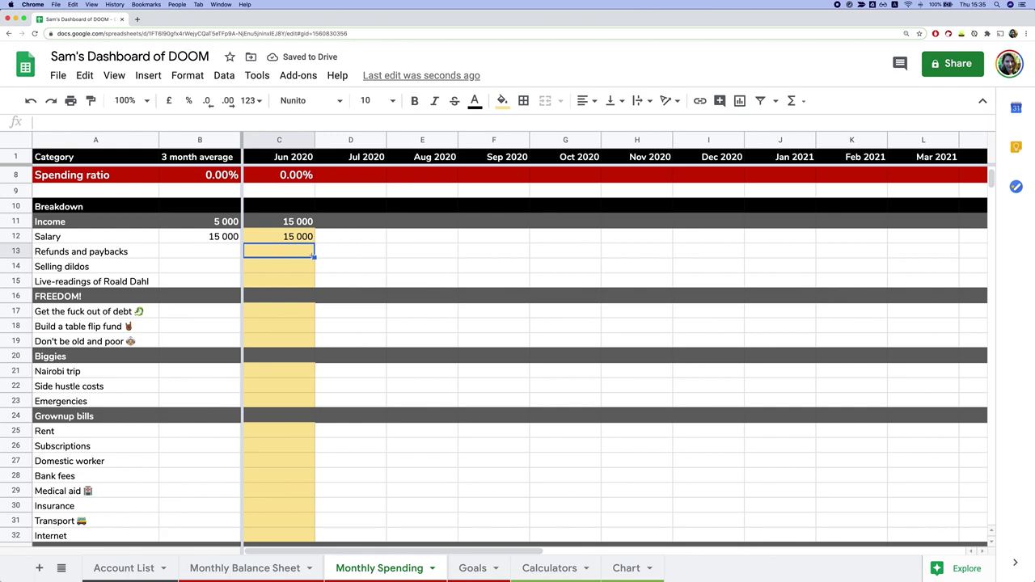
type("200")
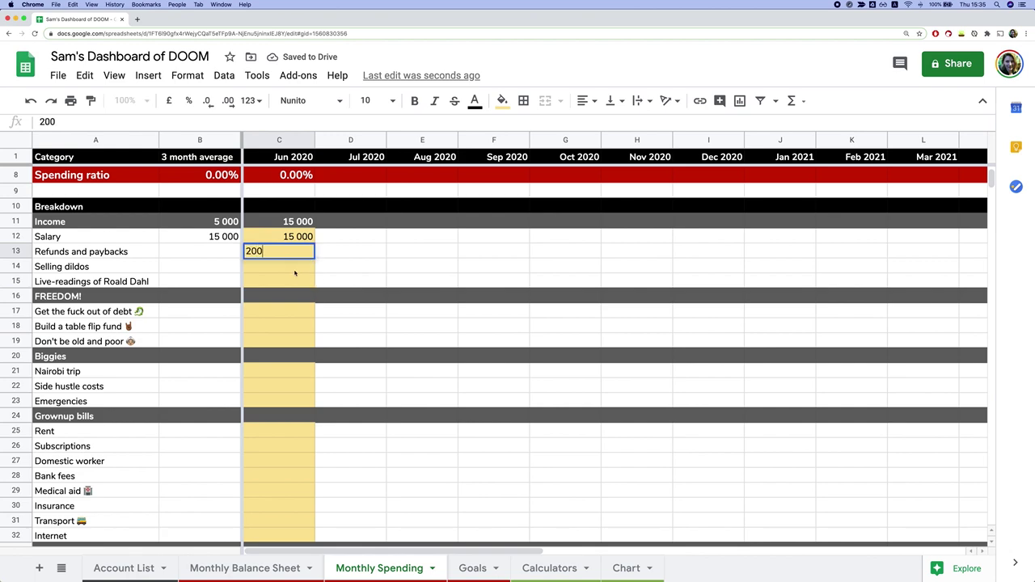
key("Return")
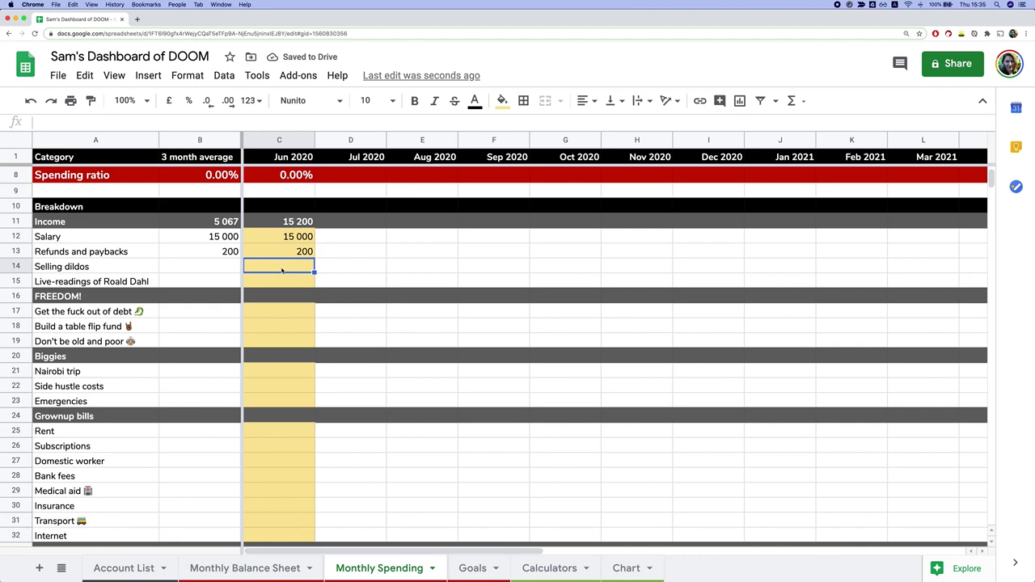
type("0")
key("Return")
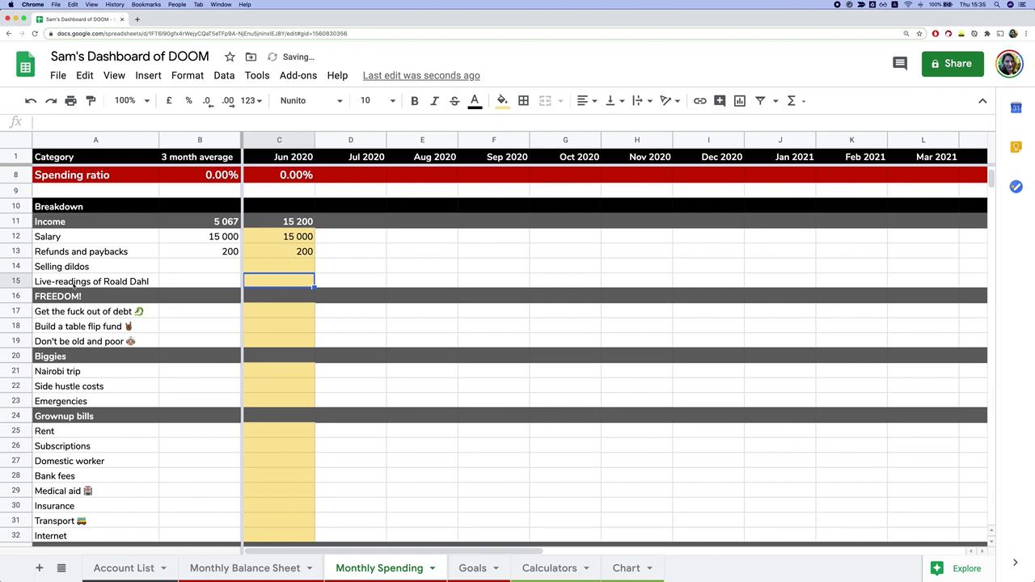
type("500")
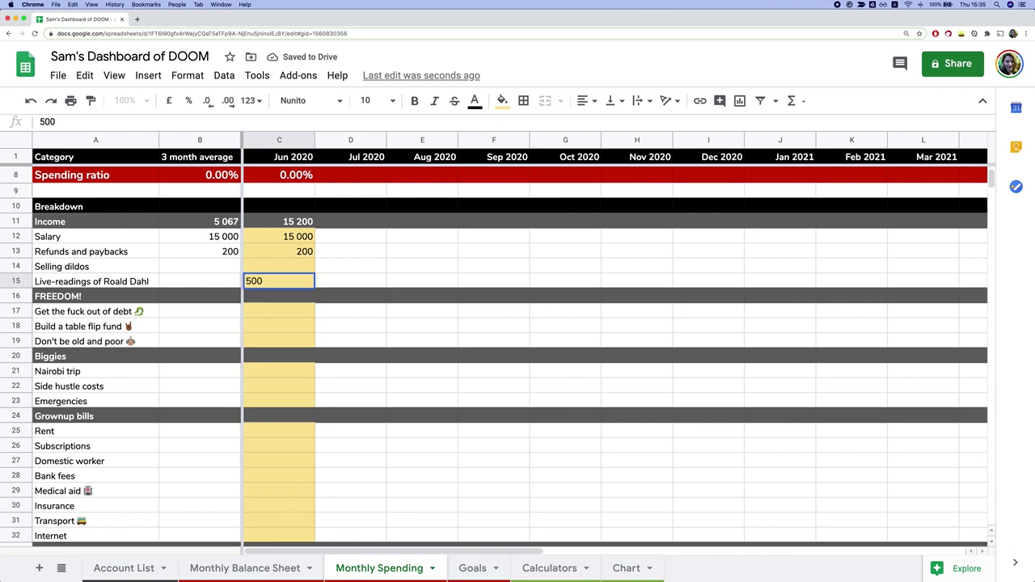
key("Return")
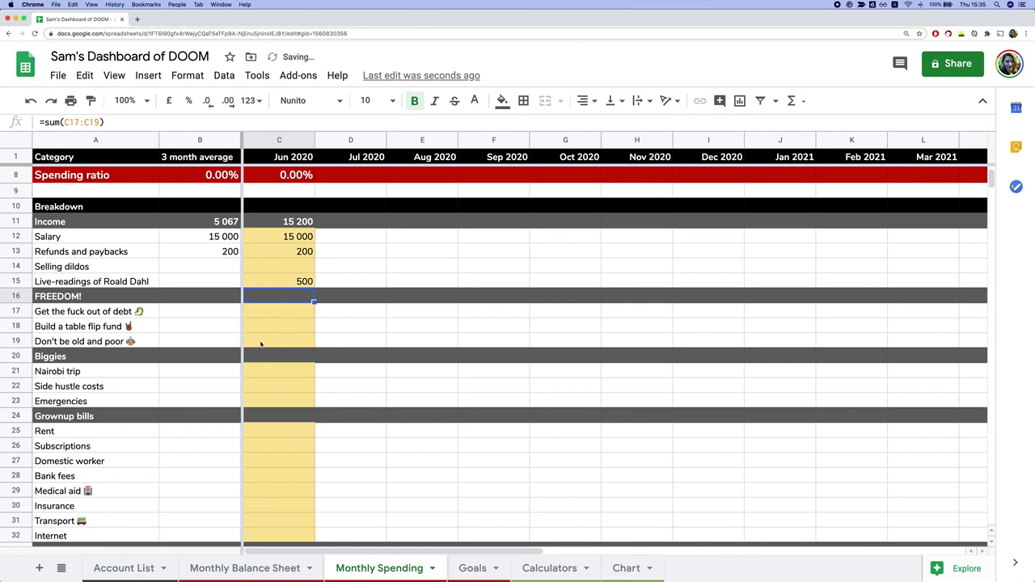
Inspect the Jun 2020 Income total's formula and the Money in cell that links to it.
scroll(283, 299, "down", 1)
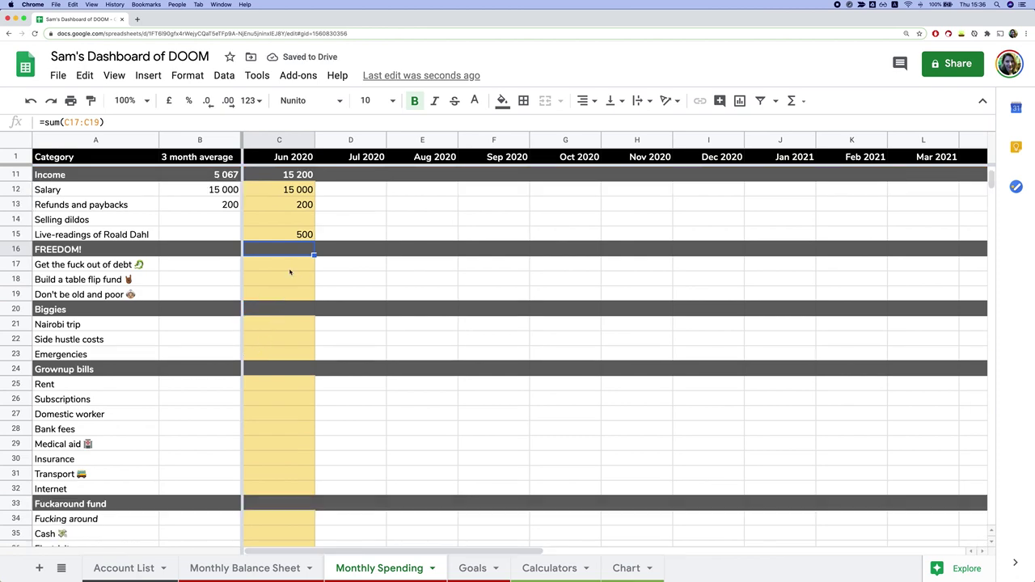
left_click(283, 266)
scroll(280, 211, "up", 3)
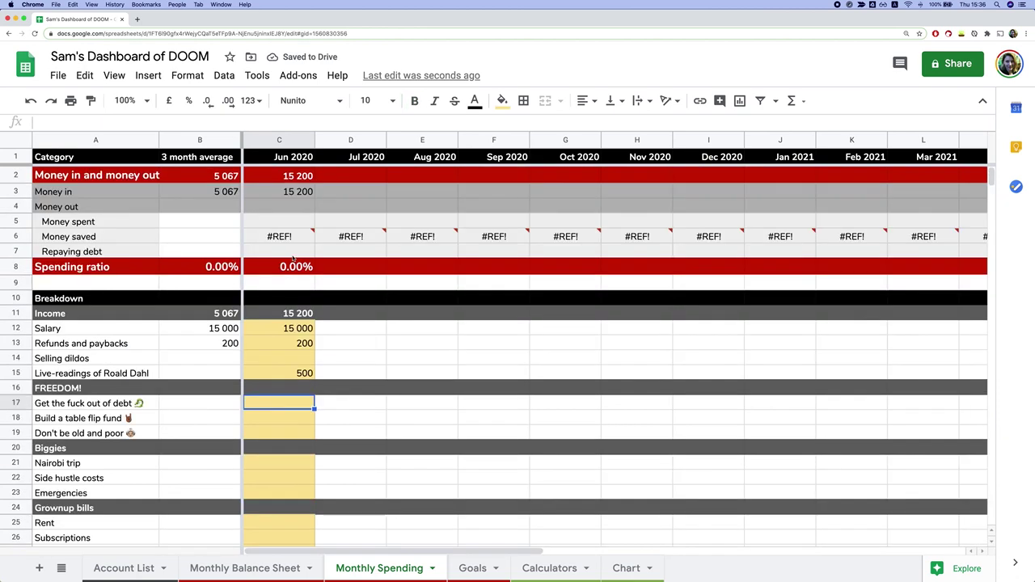
left_click(294, 316)
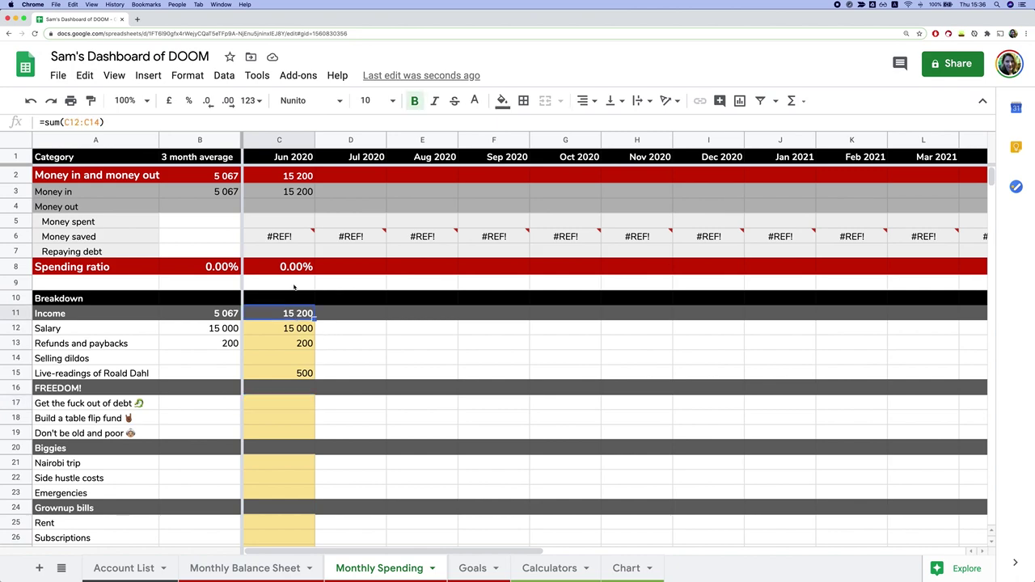
left_click(285, 197)
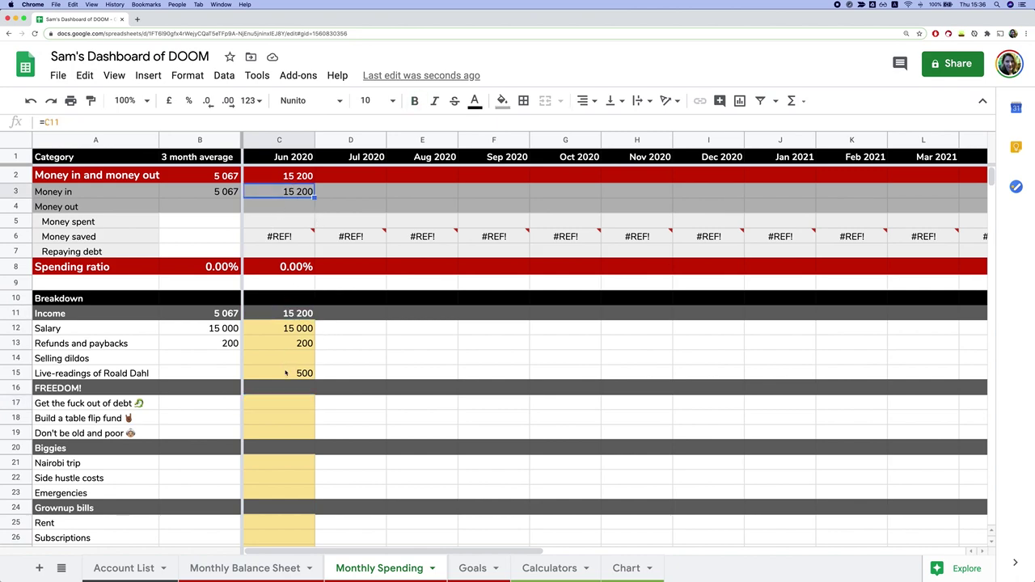
Enter the Jun 2020 FREEDOM! amounts: 200 for debt repayment, 100 for the table flip fund, and 500 for Don't be old and poor.
left_click(296, 406)
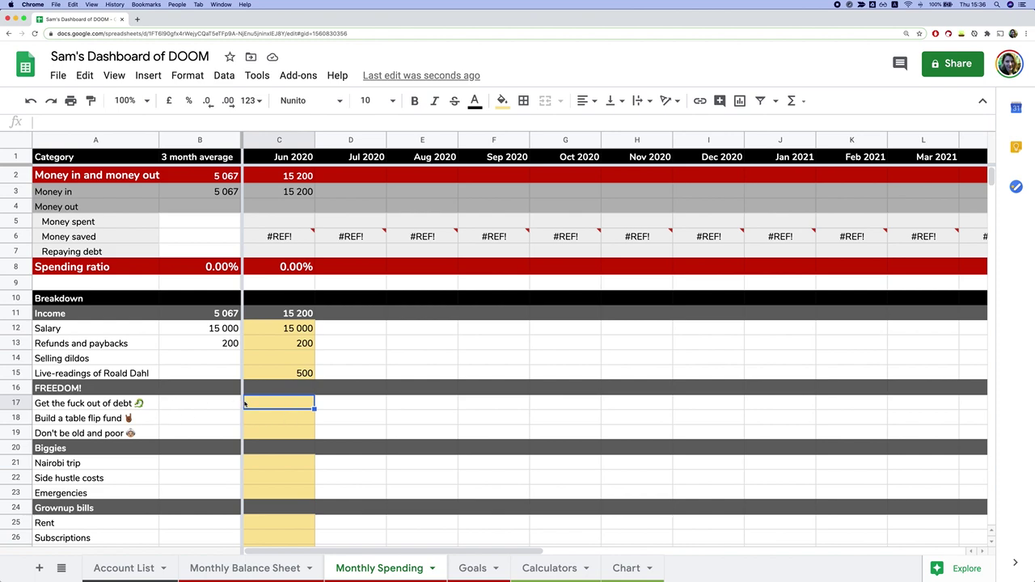
type("200")
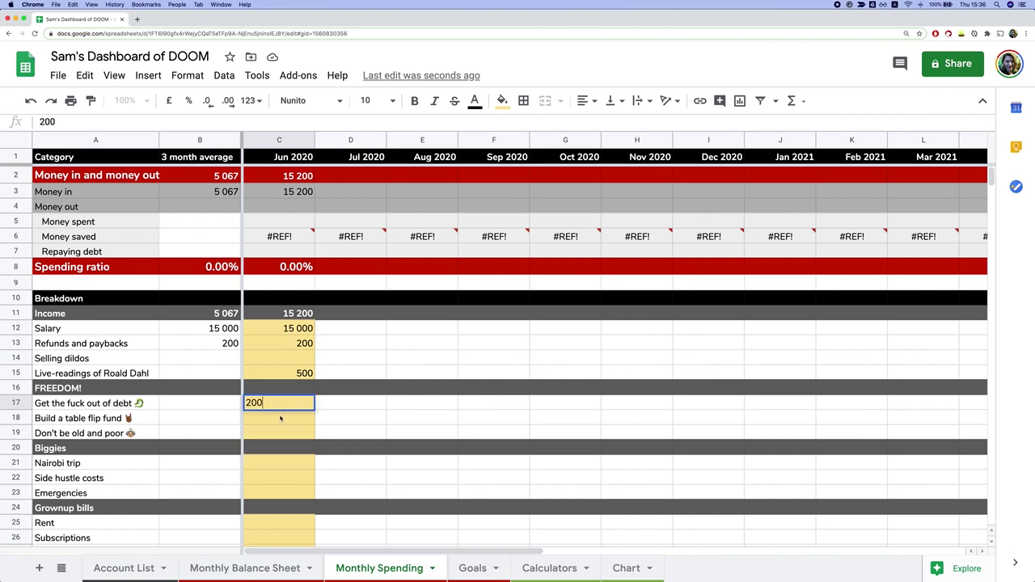
key("Return")
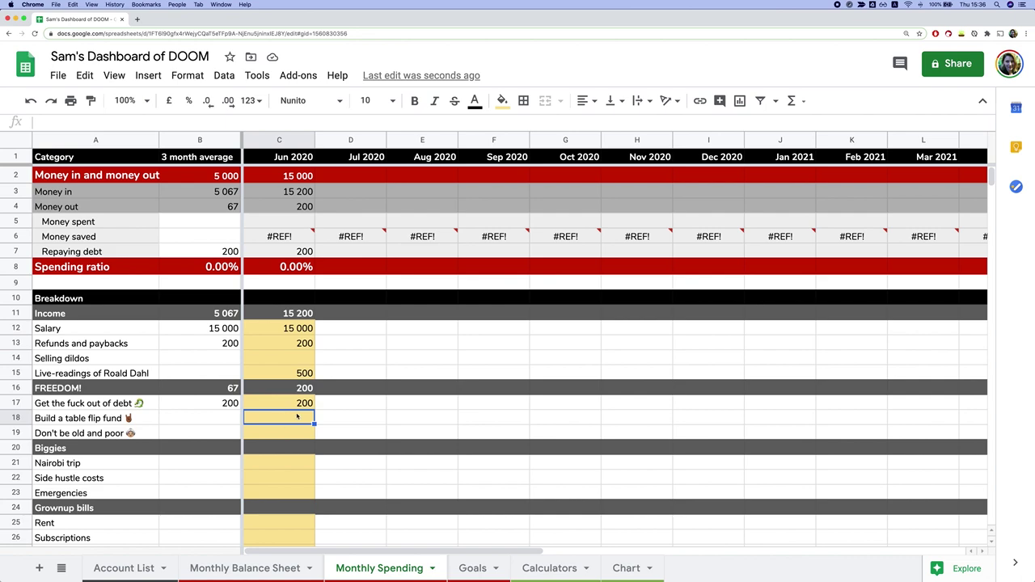
type("100")
left_click(275, 439)
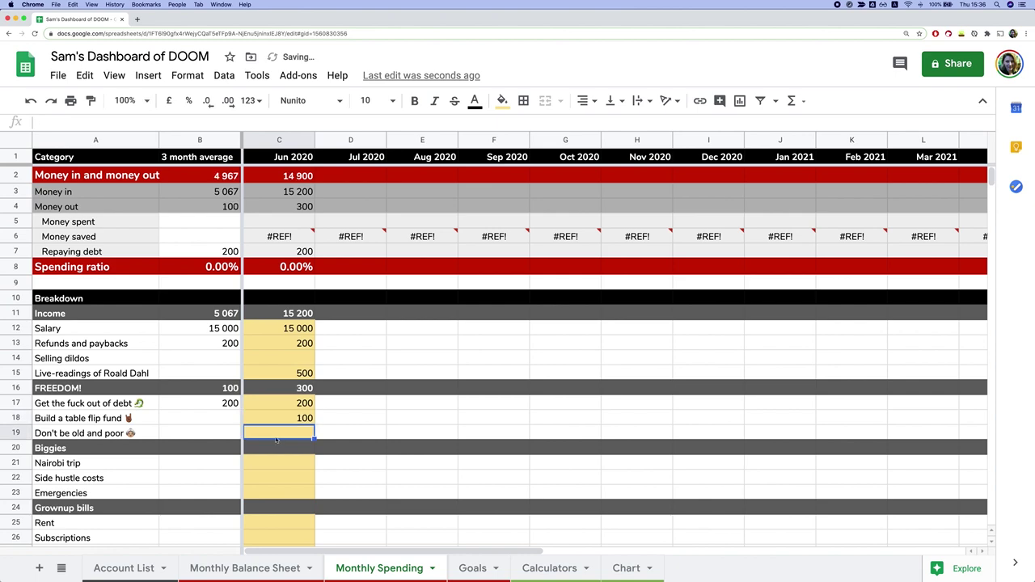
type("500")
key("Tab")
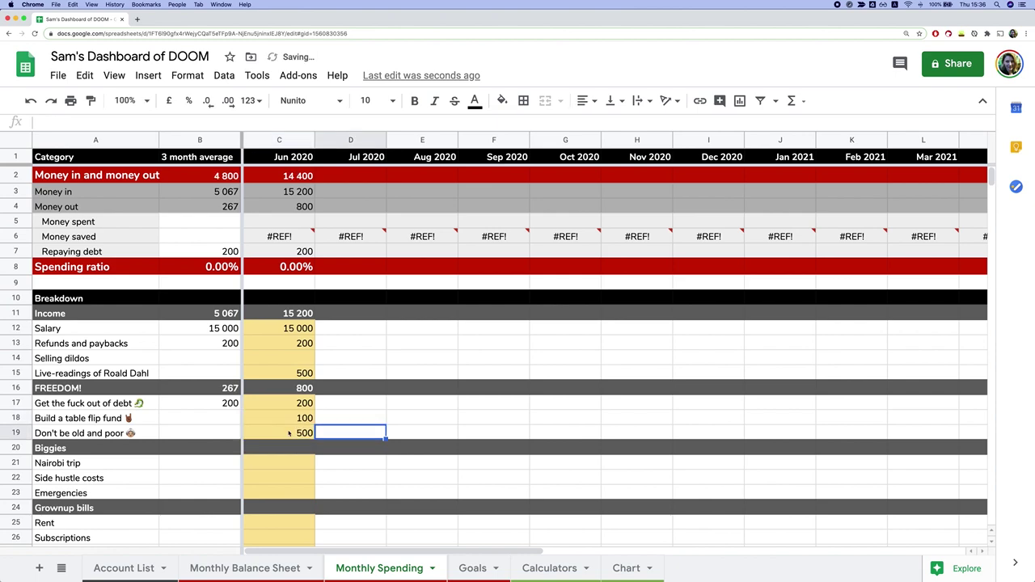
left_click(289, 434)
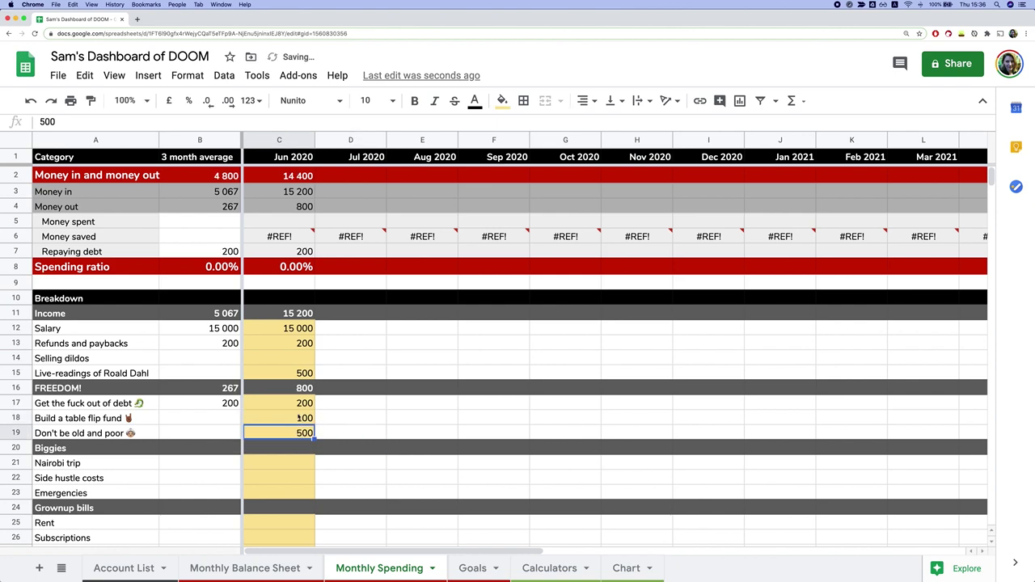
left_click(292, 222)
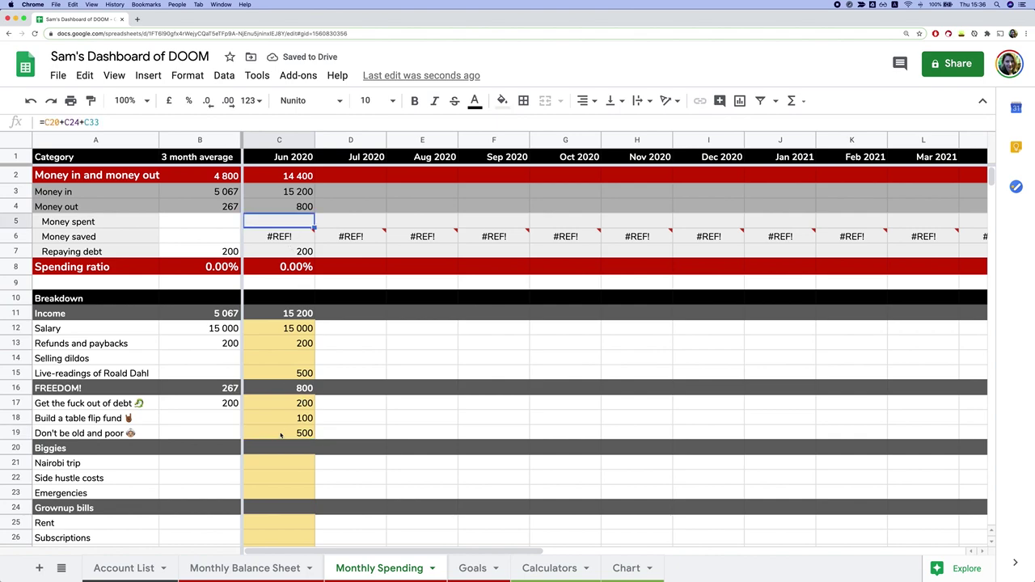
Enter the Jun 2020 Grownup bills amounts of 5000 for Rent and 2000 for Subscriptions.
left_click(285, 463)
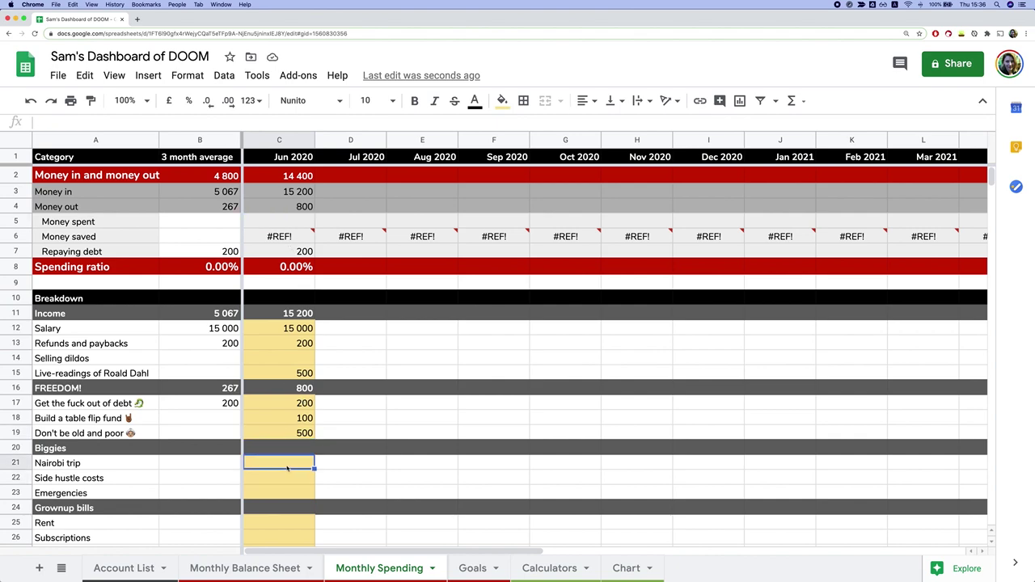
scroll(313, 486, "down", 5)
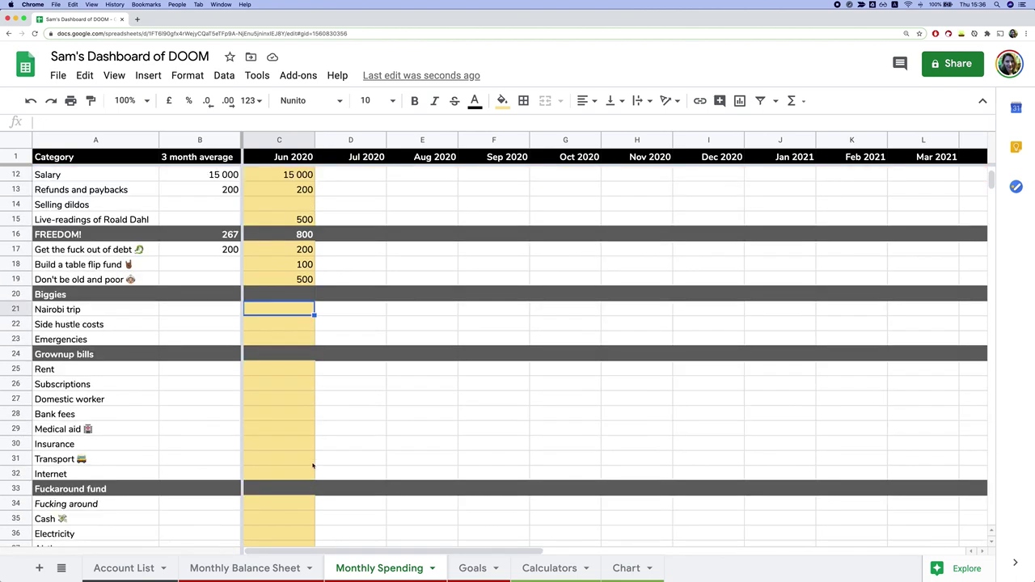
left_click(292, 368)
type("5000")
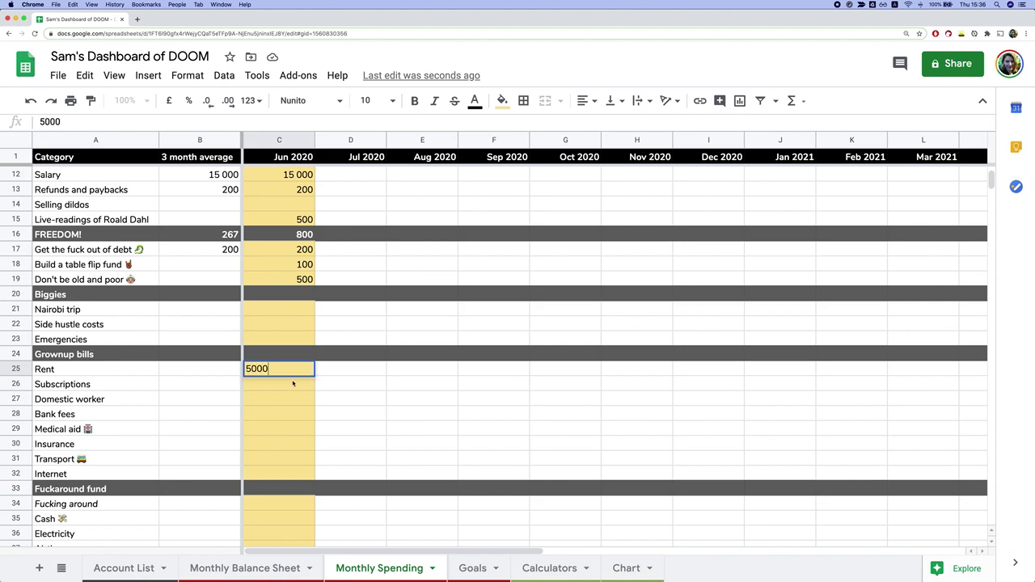
key("Return")
type("2 000")
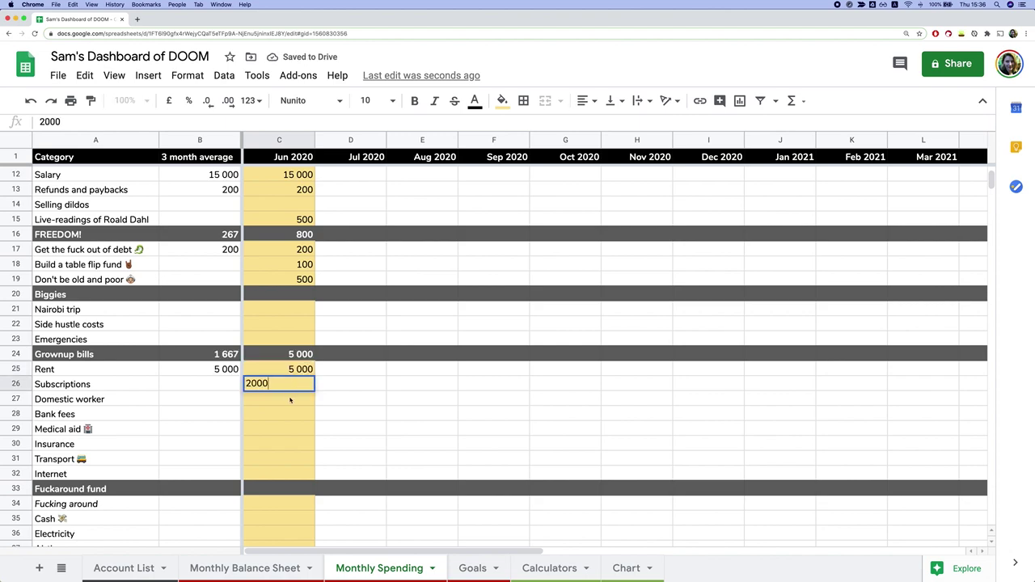
key("Return")
Enter 200 as the Jun 2020 Cash amount in row 35.
left_click(271, 522)
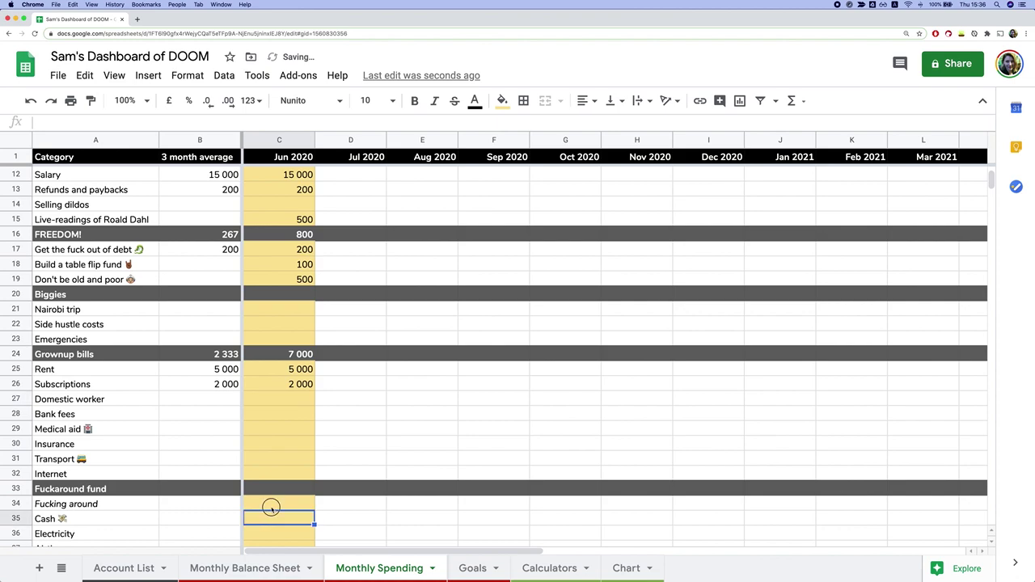
type("2")
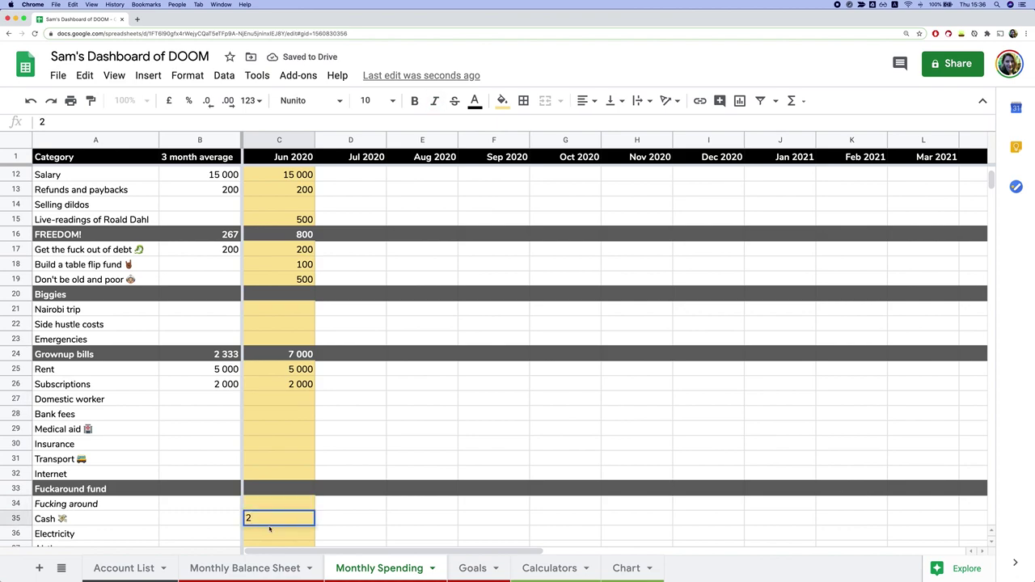
type("00")
key("Up")
key("Up")
key("Up")
key("Up")
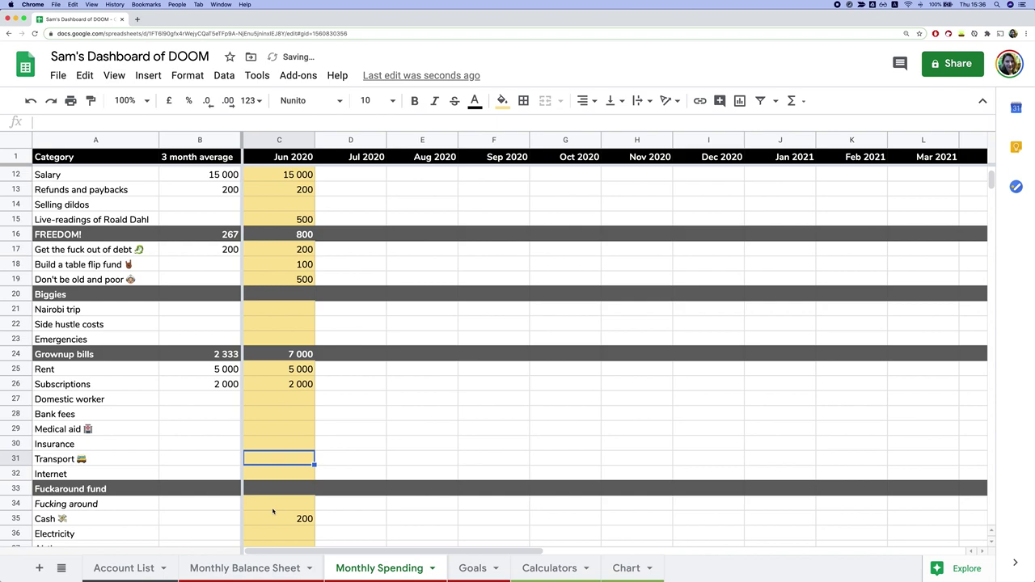
Examine the Jun 2020 spending summary and the broken references in the Money saved formula in C6.
scroll(284, 418, "up", 1)
scroll(284, 418, "up", 3)
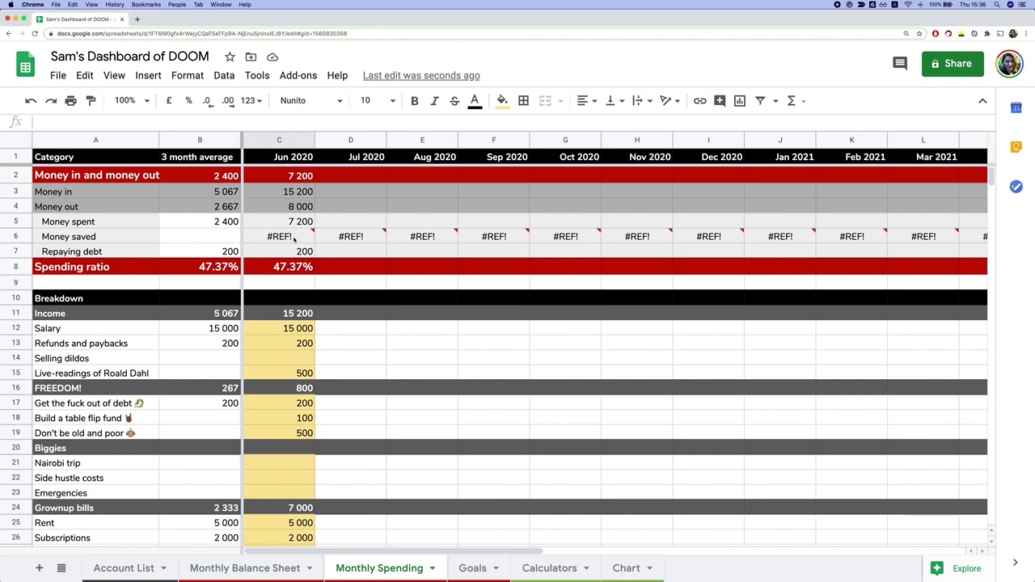
left_click(293, 239)
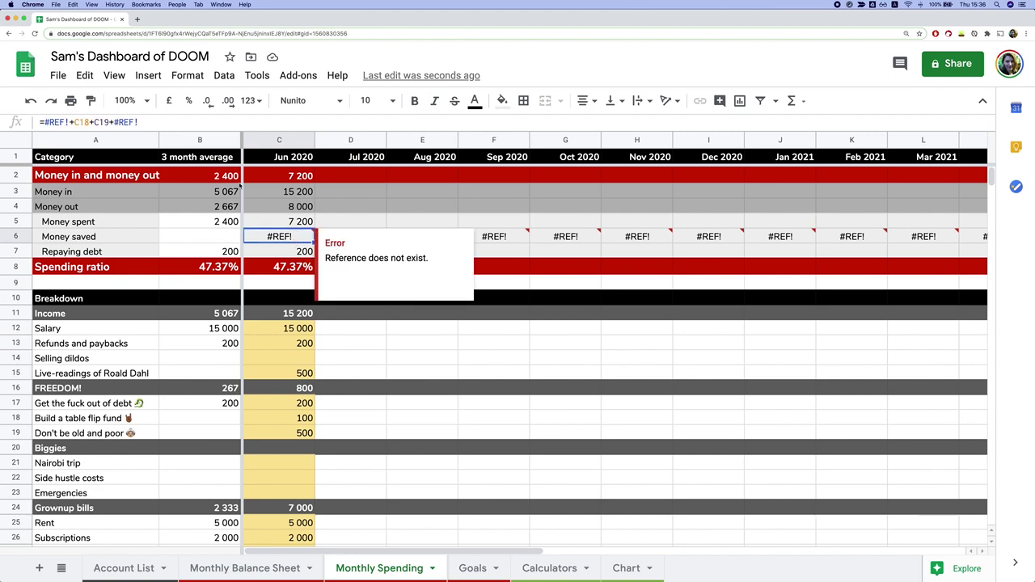
left_click(129, 119)
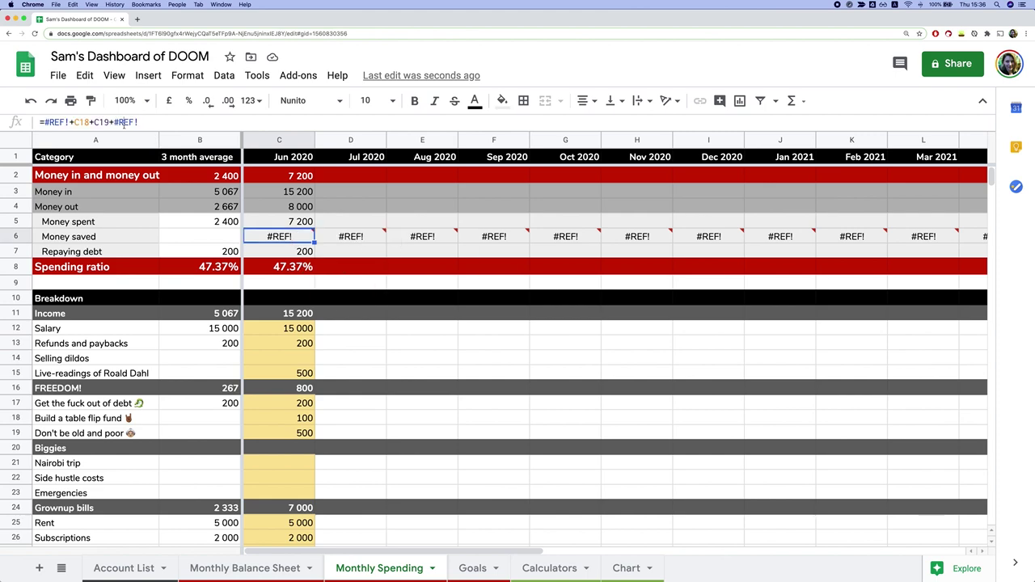
left_click(325, 340)
mouse_move(309, 241)
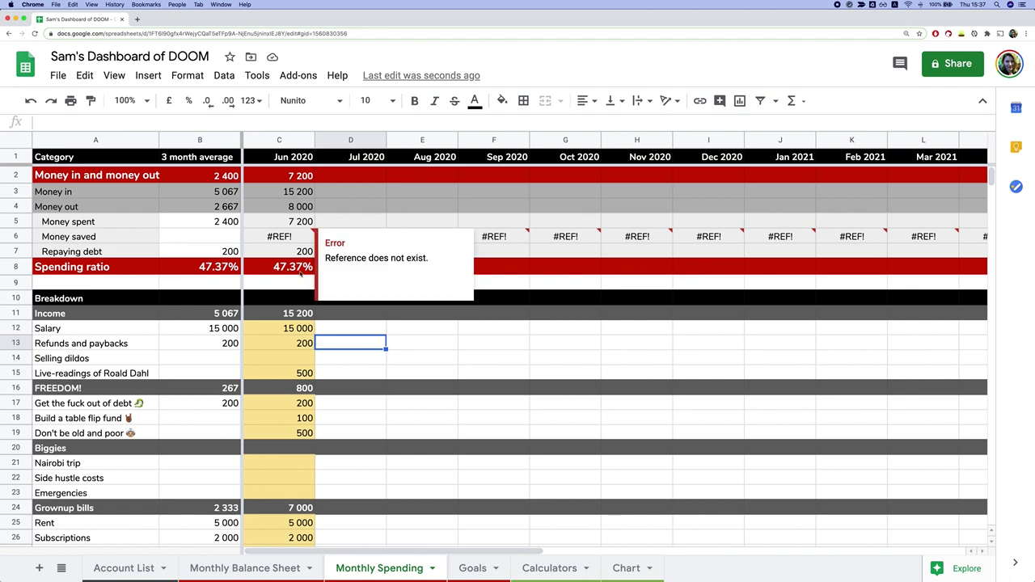
left_click(293, 234)
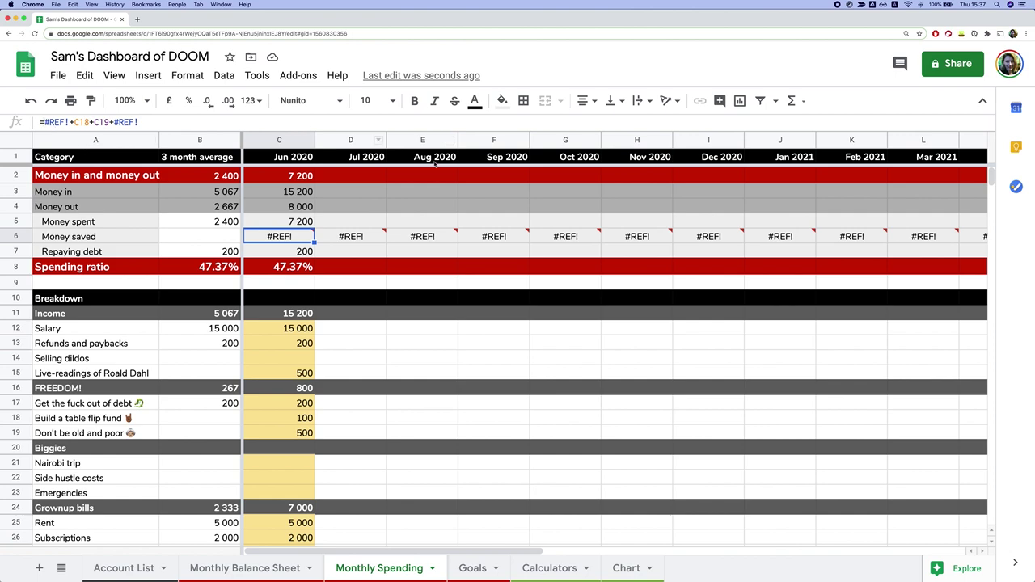
Remove the broken references from the Jun 2020 Money saved formula in C6, leaving =C18+C19.
left_click(75, 122)
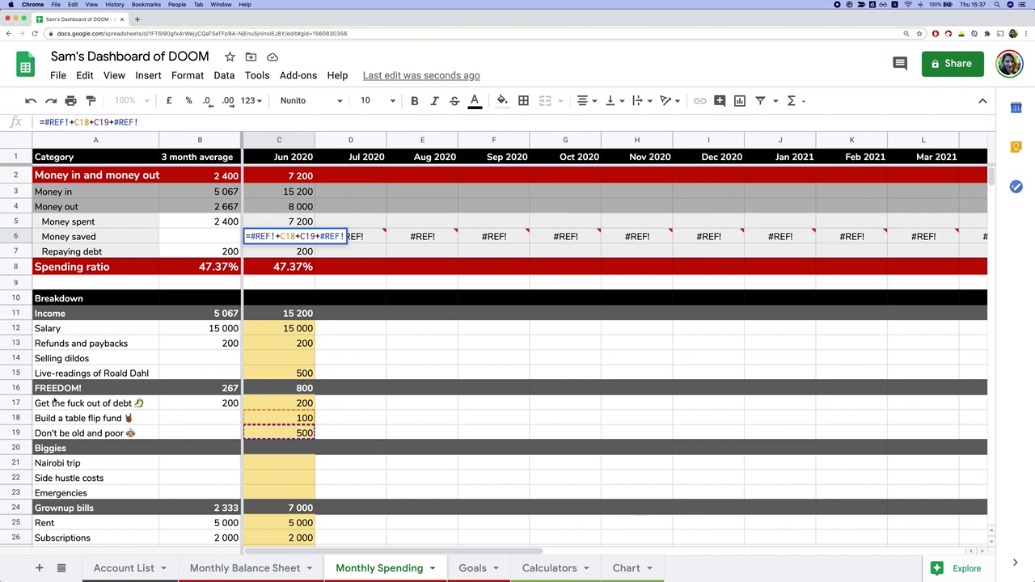
mouse_move(39, 121)
left_mouse_down()
mouse_move(68, 121)
mouse_move(45, 121)
left_mouse_up()
key("BackSpace")
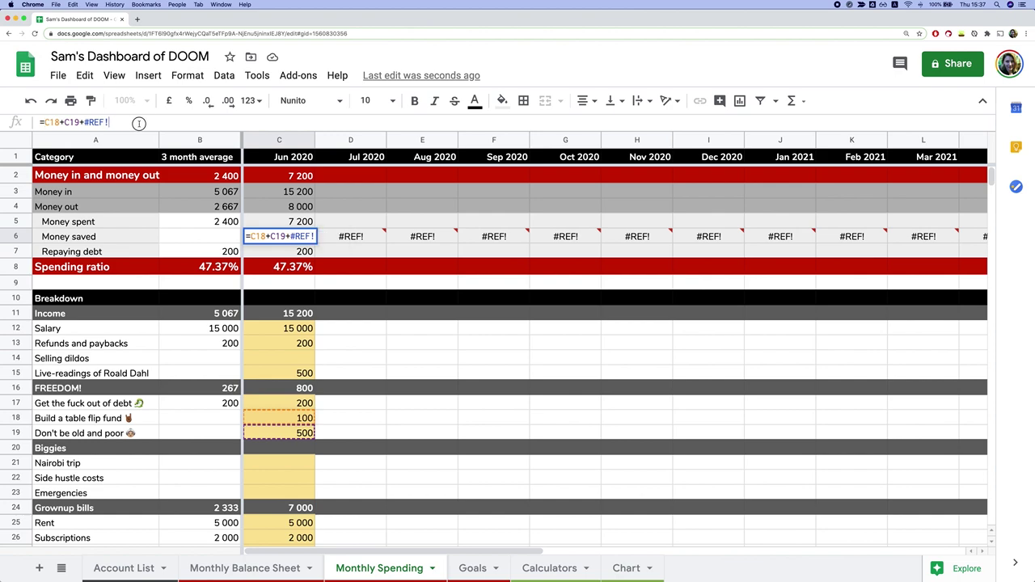
left_click_drag(141, 122, 78, 122)
key("BackSpace")
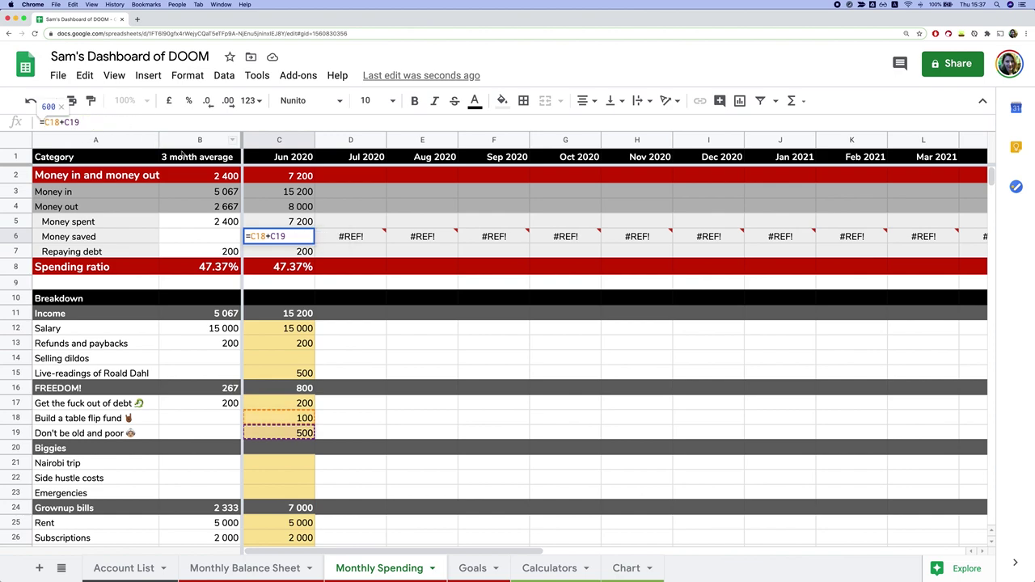
key("Return")
Copy the corrected Money saved formula from C6 across the remaining month columns of row 6.
left_click(303, 236)
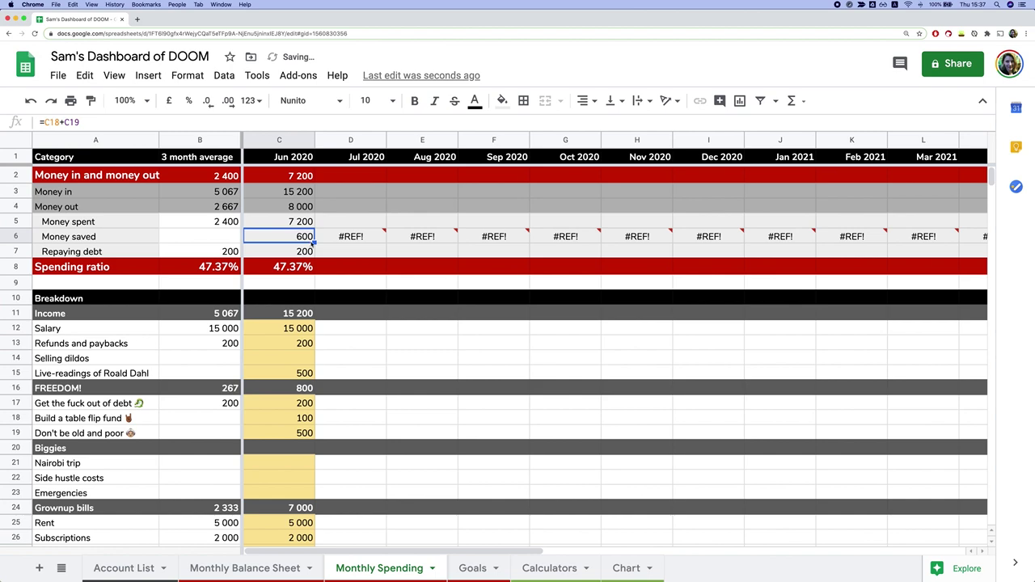
key("cmd+c")
scroll(971, 231, "right", 5)
scroll(1029, 231, "right", 3)
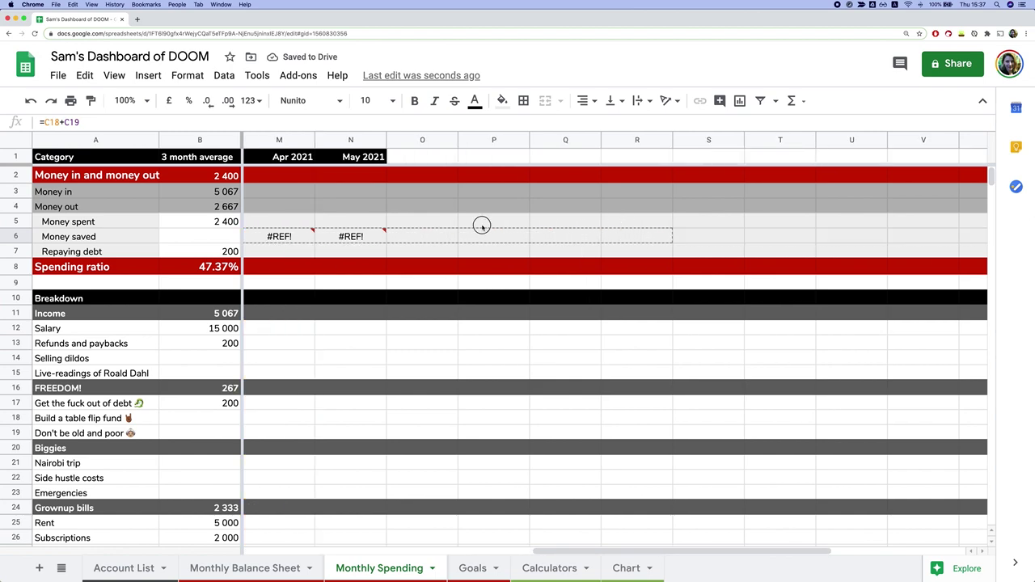
key("cmd+shift+Right")
key("cmd+v")
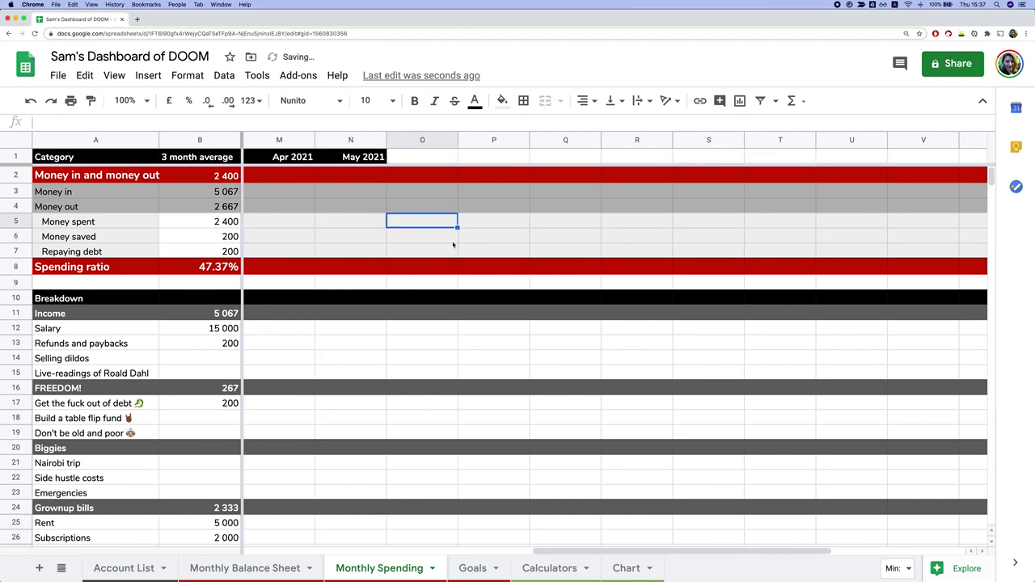
left_click_drag(11, 221, 11, 236)
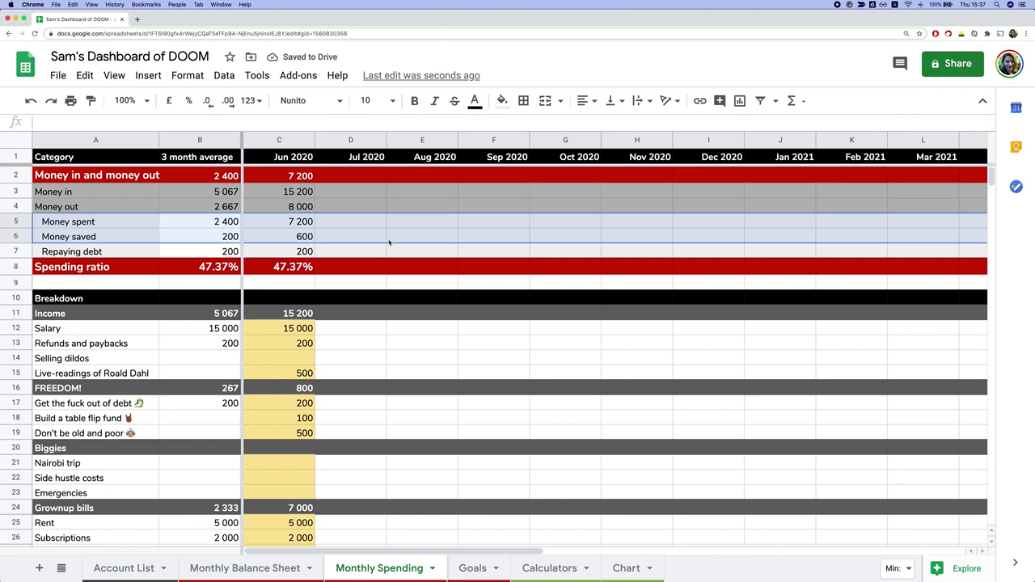
left_click(389, 241)
left_click(308, 235)
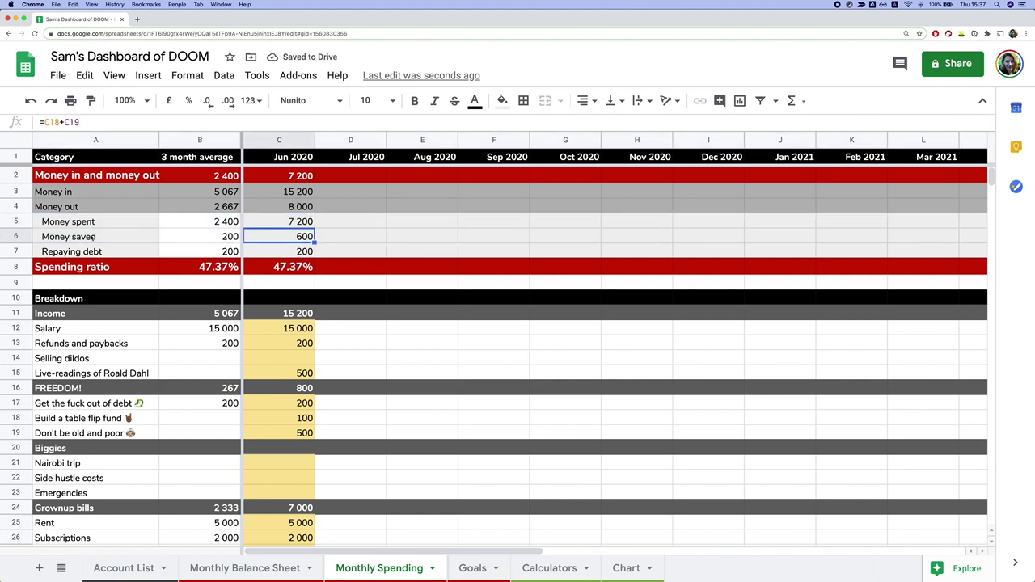
Examine the Jun 2020 formulas for Money in, Money out, Money in and money out, and Money spent.
left_click(84, 193)
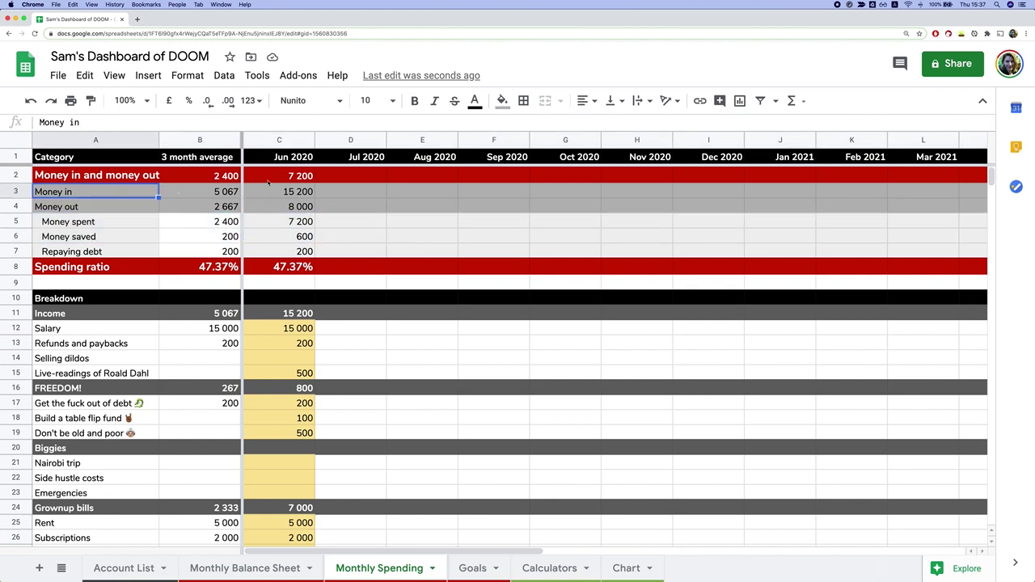
left_click(286, 191)
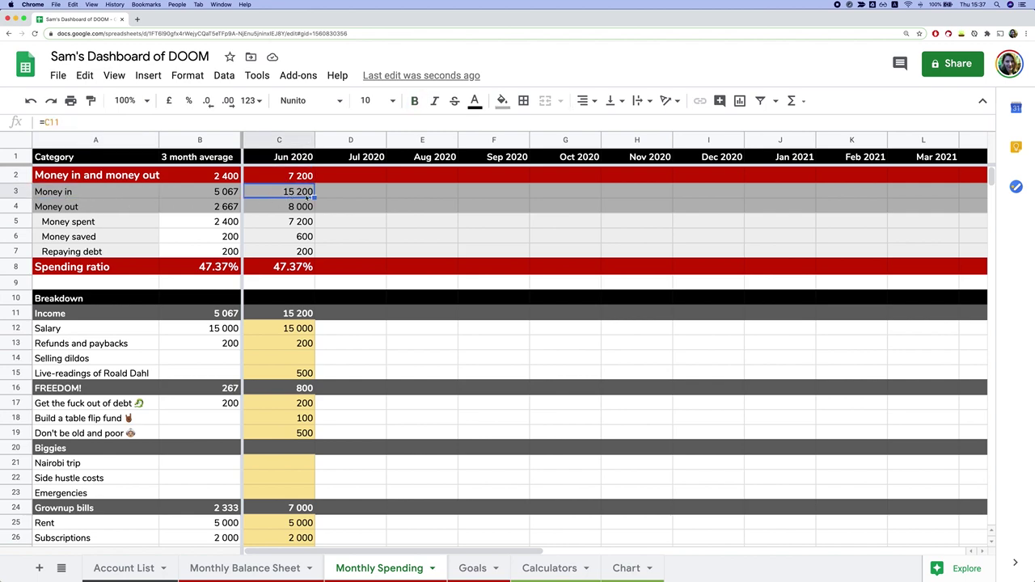
left_click(308, 207)
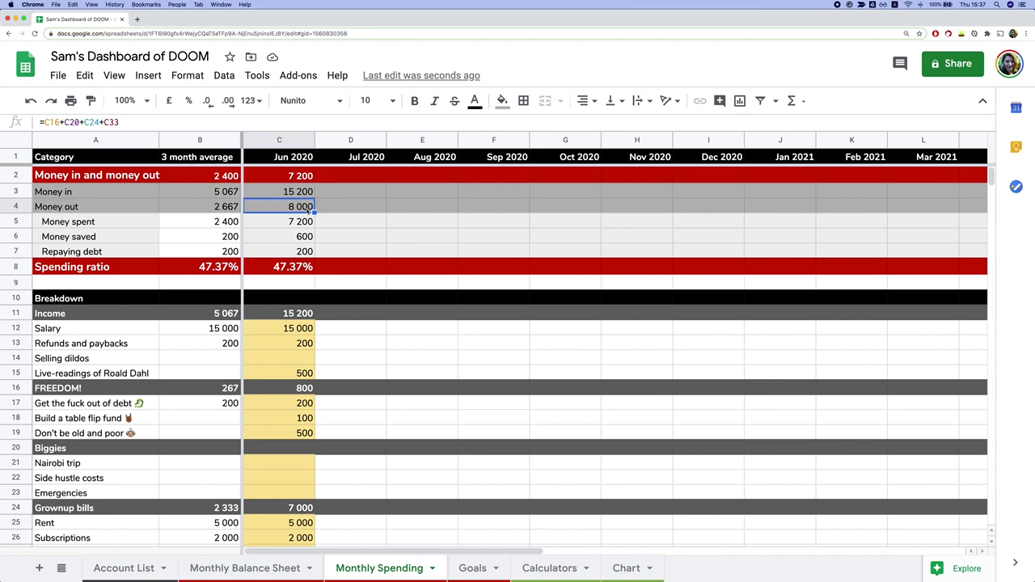
left_click(301, 180)
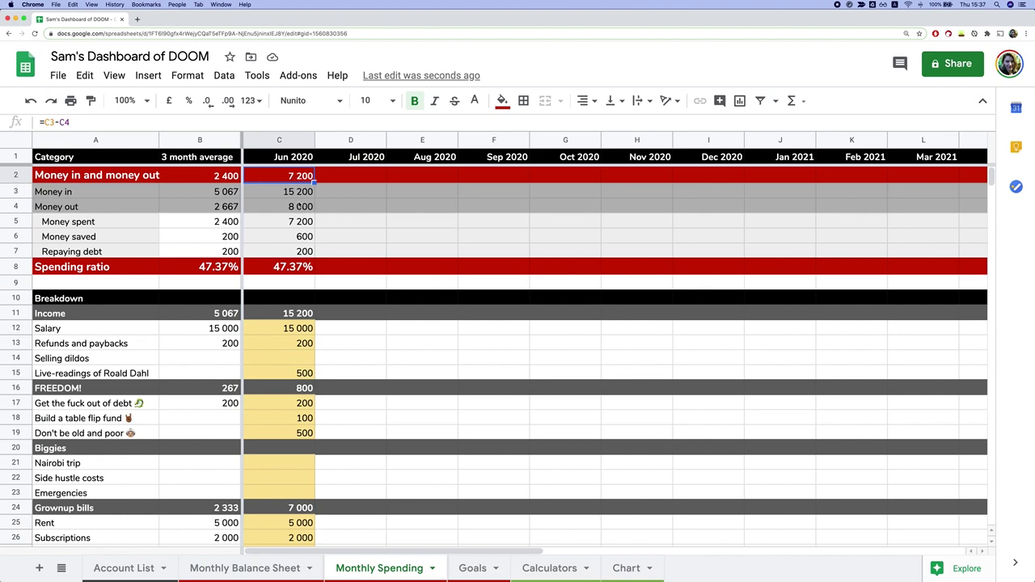
left_click(306, 221)
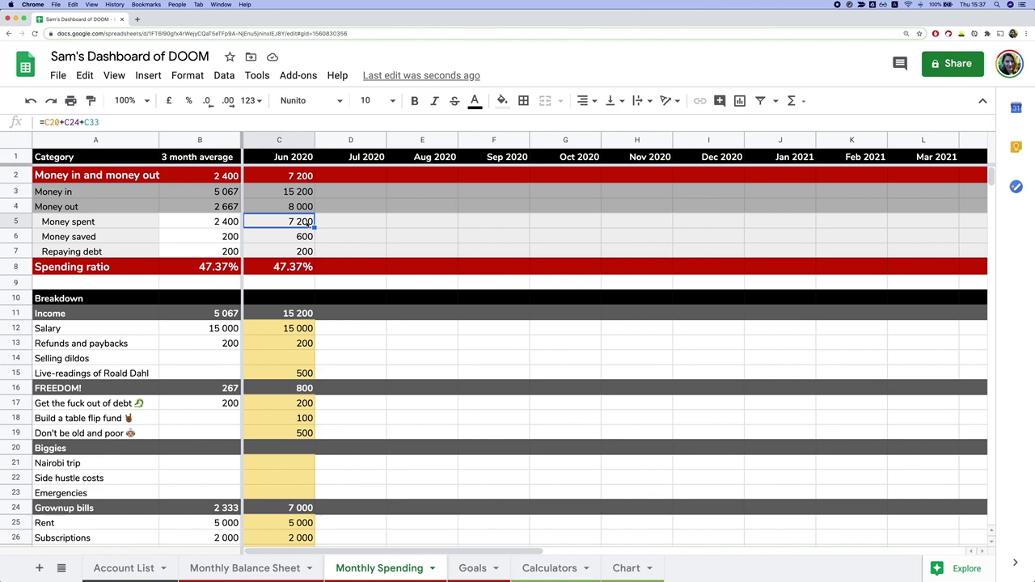
scroll(297, 458, "down", 5)
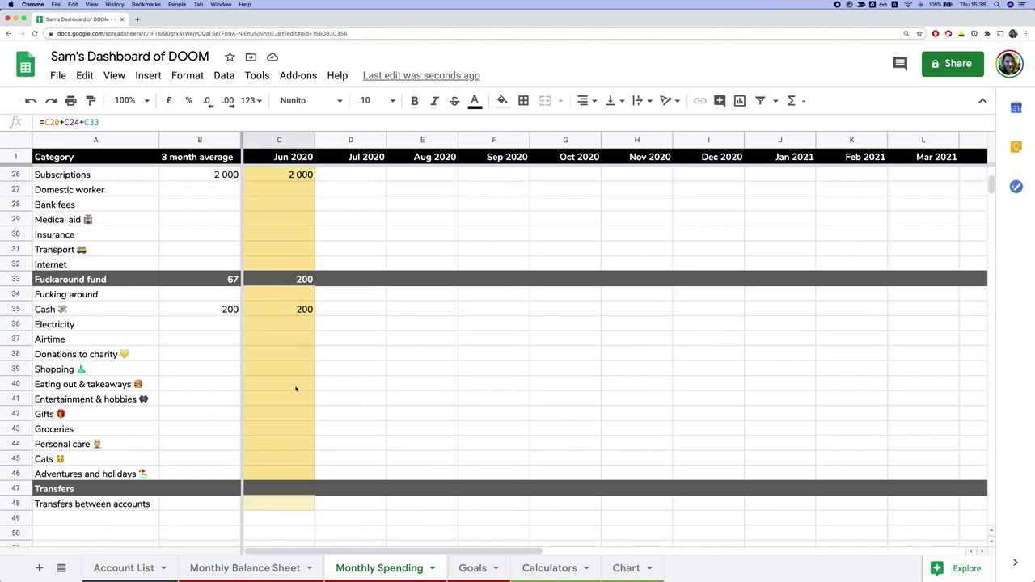
scroll(296, 390, "up", 5)
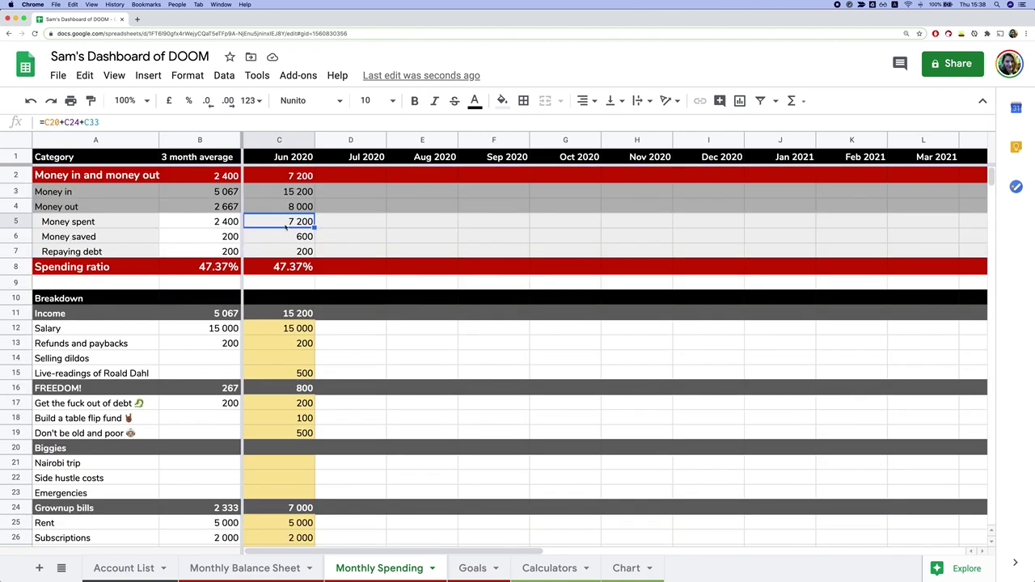
Compare the Money in and Money out formulas in C3 and C4 with the difference calculated in C2.
left_click(292, 177)
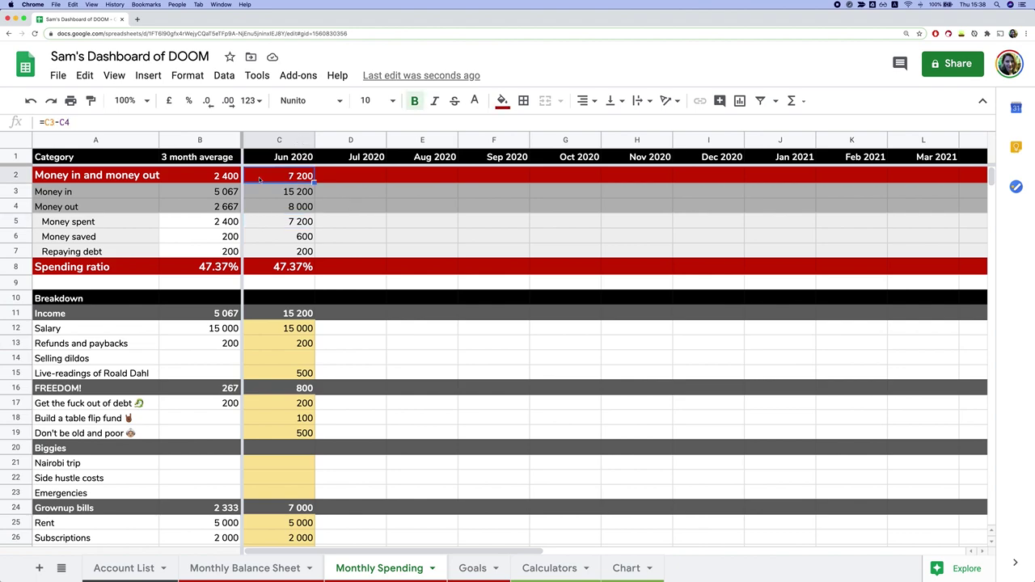
left_click(297, 191)
left_click(299, 175)
left_click_drag(292, 195, 296, 208)
left_click(296, 194)
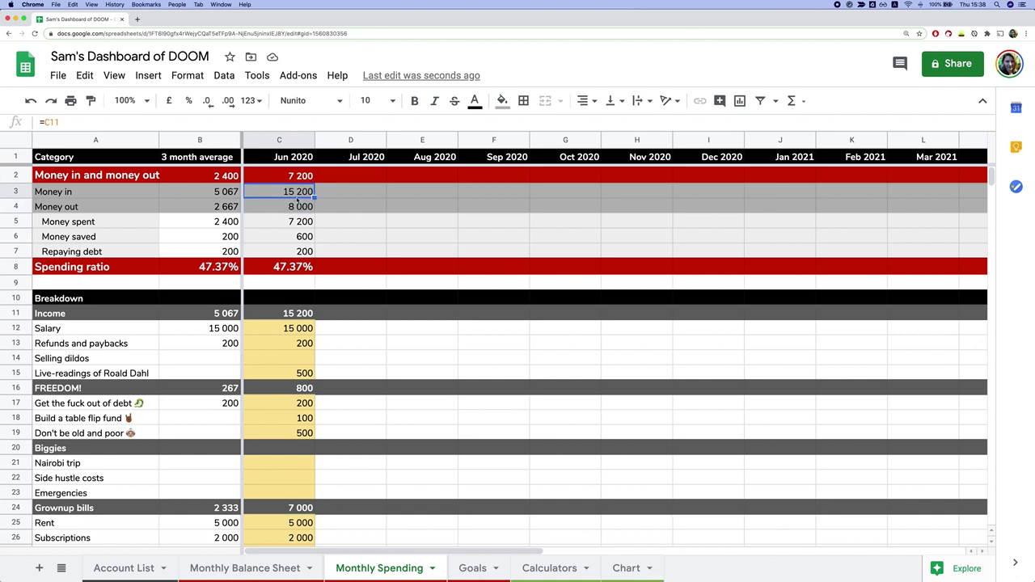
double_click(298, 207)
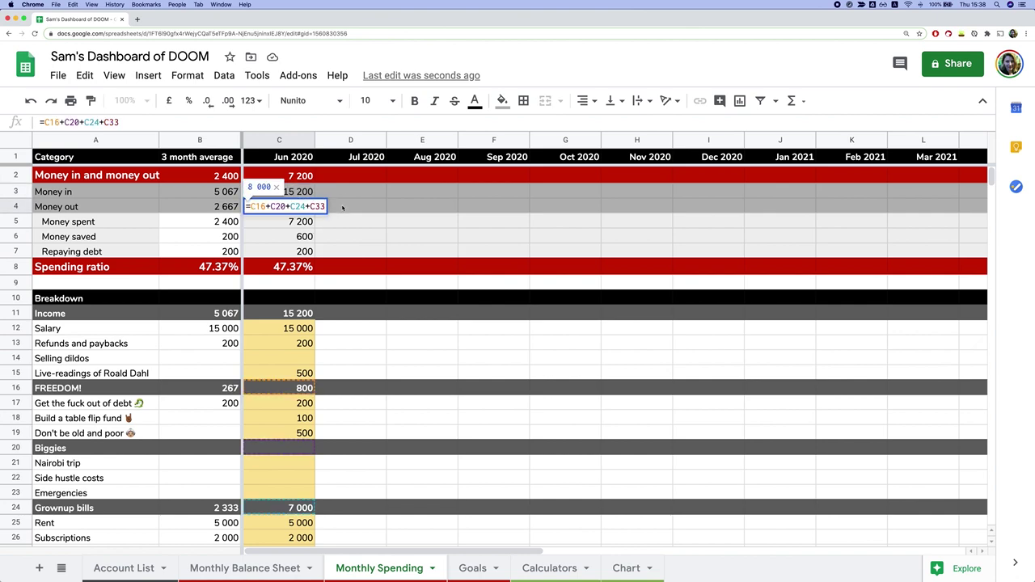
key("Tab")
key("Left")
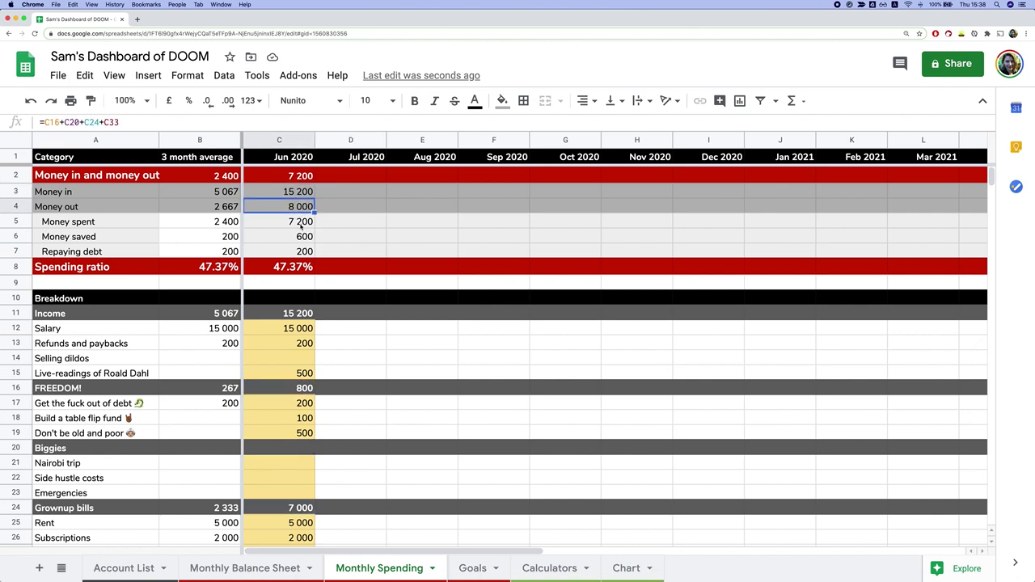
Examine the Jun 2020 formulas for Money spent, Money saved, Repaying debt and Spending ratio in C5 to C8.
left_click(305, 225)
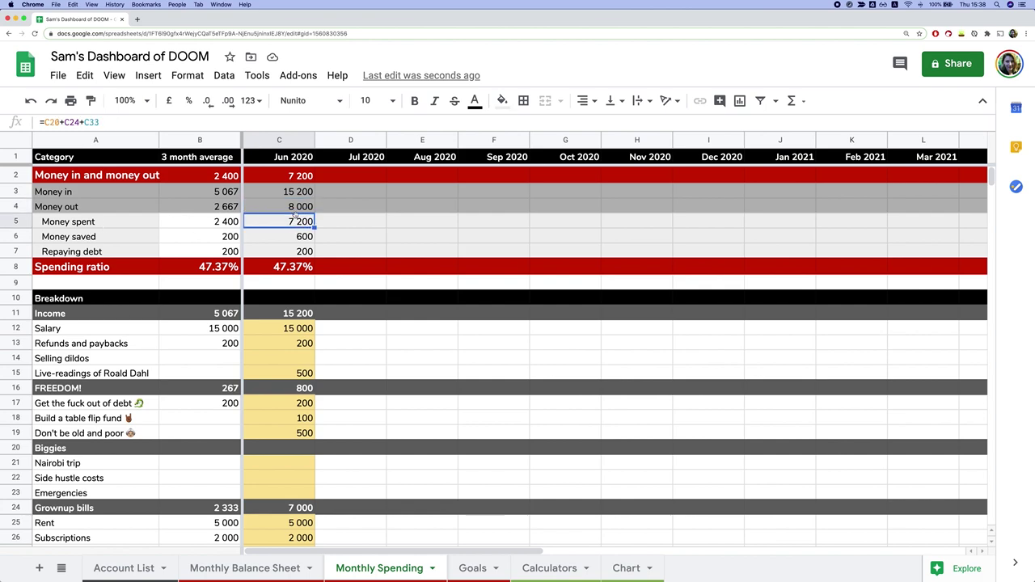
left_click(302, 236)
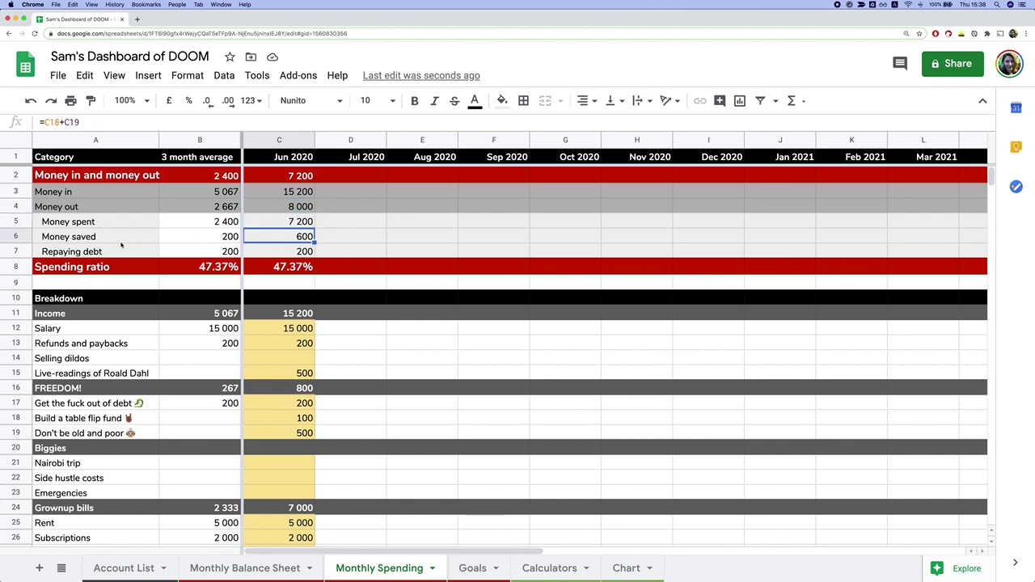
key("Down")
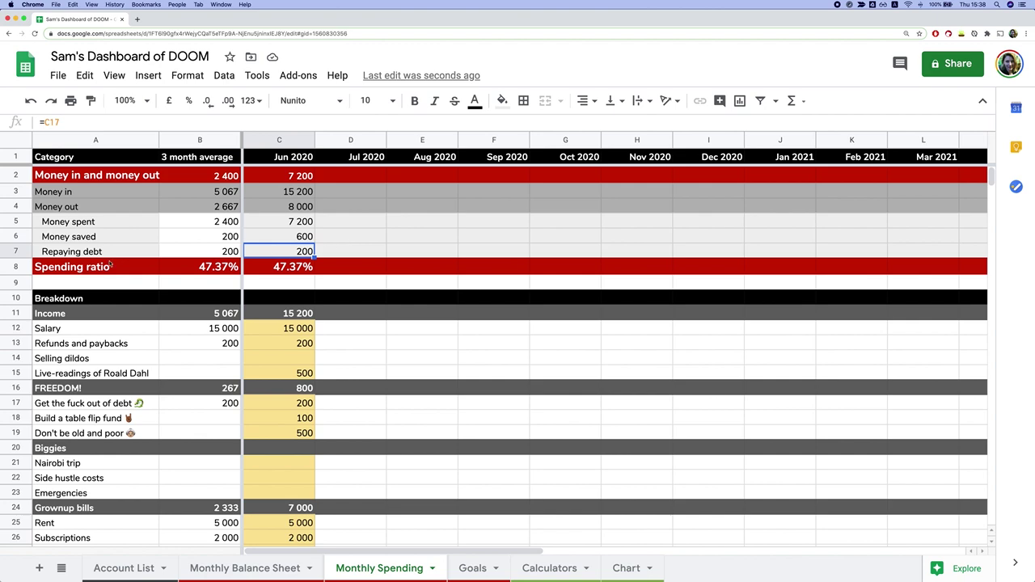
key("Left")
key("Left")
left_click(297, 266)
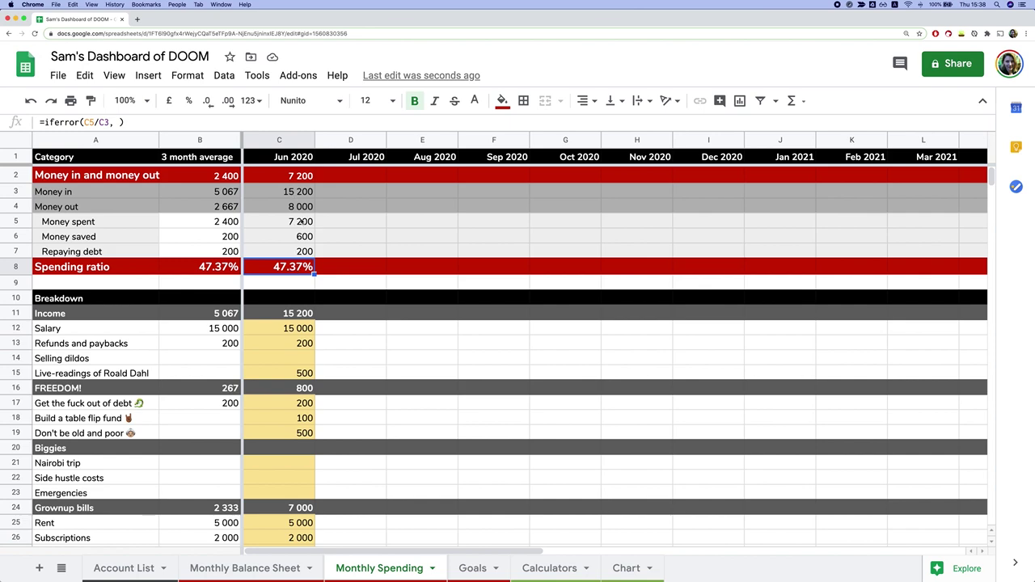
mouse_move(309, 267)
left_mouse_down()
mouse_move(381, 273)
mouse_move(619, 250)
mouse_move(903, 268)
left_mouse_up()
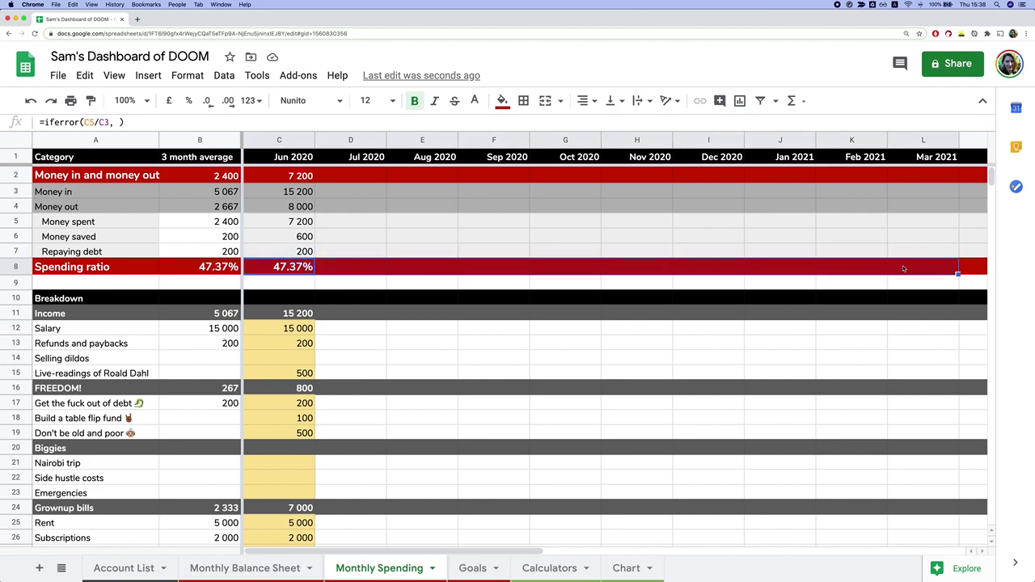
Review the spending summary alongside the category breakdown, and check the Monthly Balance Sheet's net worth rows.
left_click(393, 340)
scroll(394, 346, "down", 10)
scroll(394, 348, "up", 10)
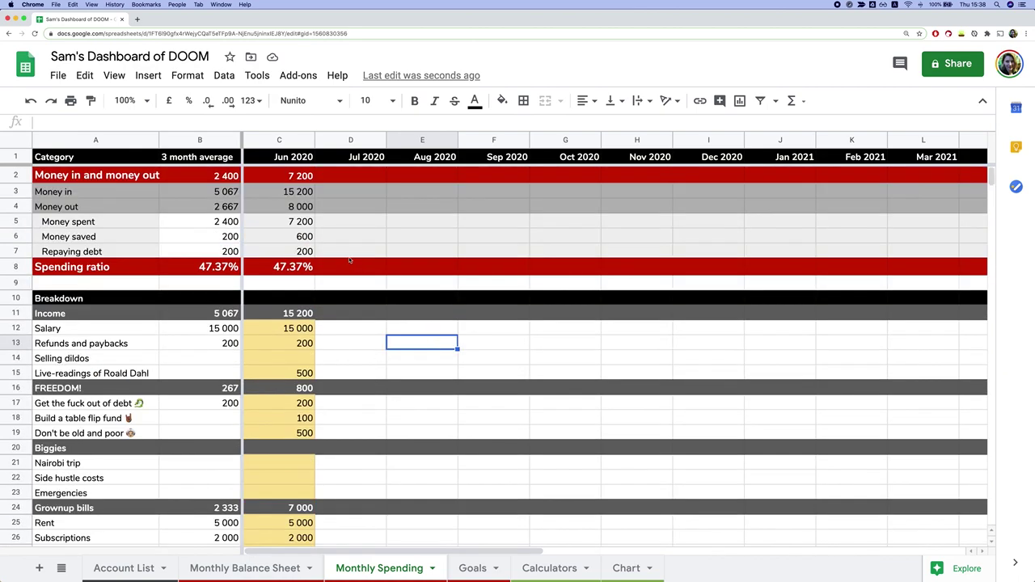
left_click_drag(299, 192, 651, 236)
left_click(307, 268)
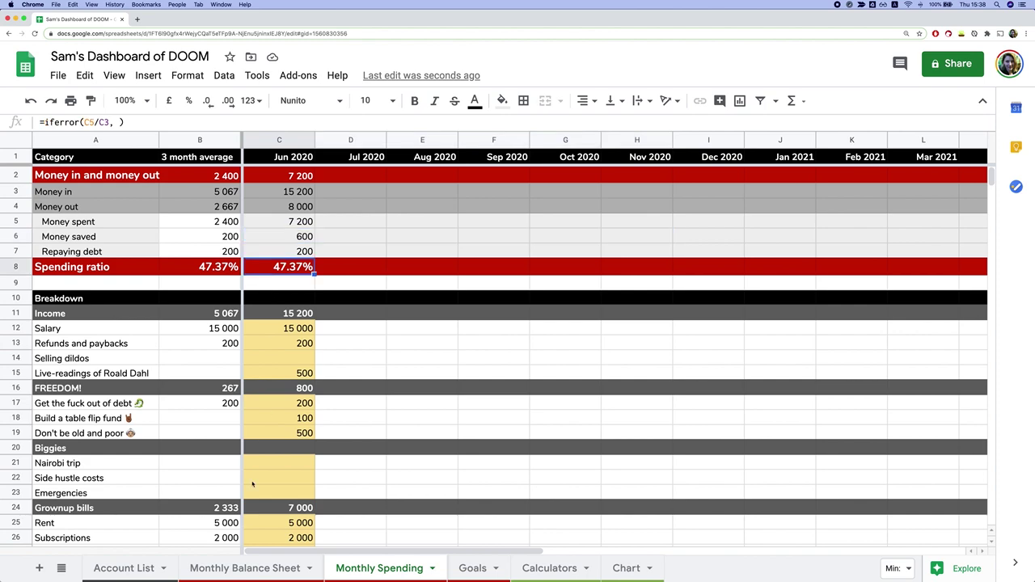
left_click(234, 569)
left_click(400, 490)
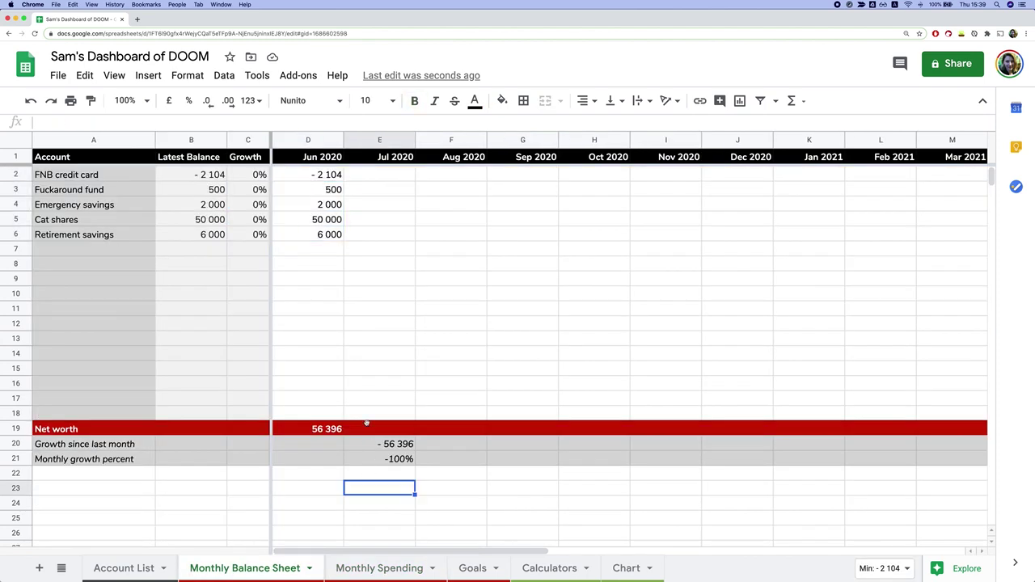
left_click(396, 569)
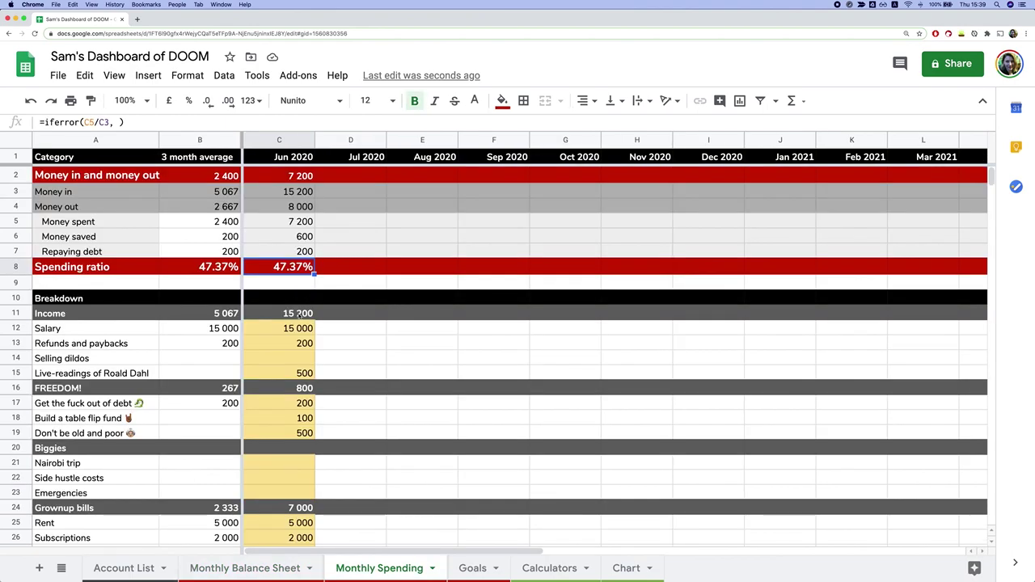
Fill the Jun 2020 Income amounts in C12:C15 across Jul 2020 and Aug 2020 to populate the 3 month average.
left_click(215, 161)
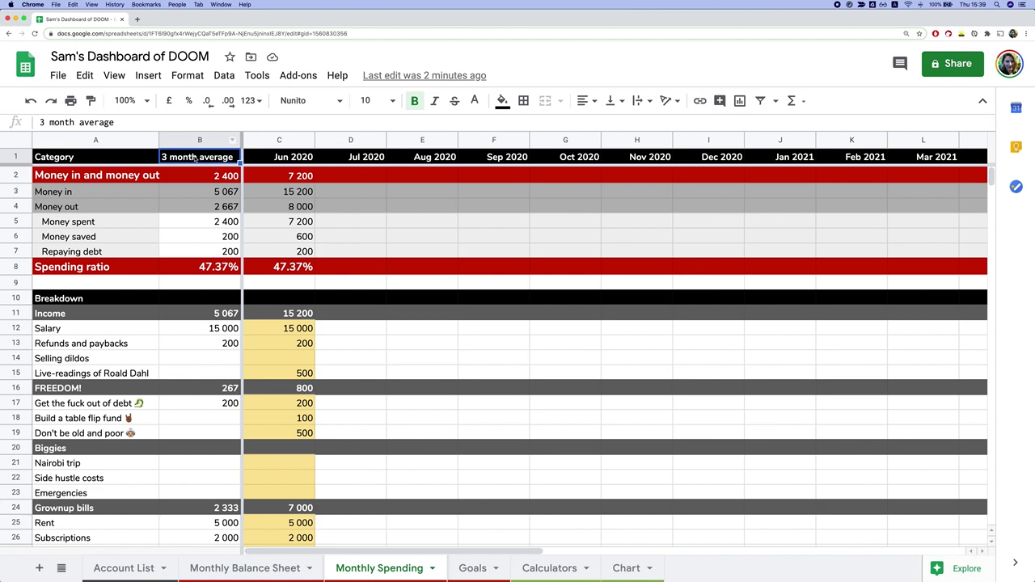
mouse_move(194, 157)
left_mouse_down()
mouse_move(195, 275)
mouse_move(196, 160)
left_mouse_up()
left_click(350, 328)
left_click_drag(301, 328, 455, 374)
Fill the Jun 2020 FREEDOM! amounts in C17:C19 across Jul 2020 and Aug 2020.
left_click(299, 402)
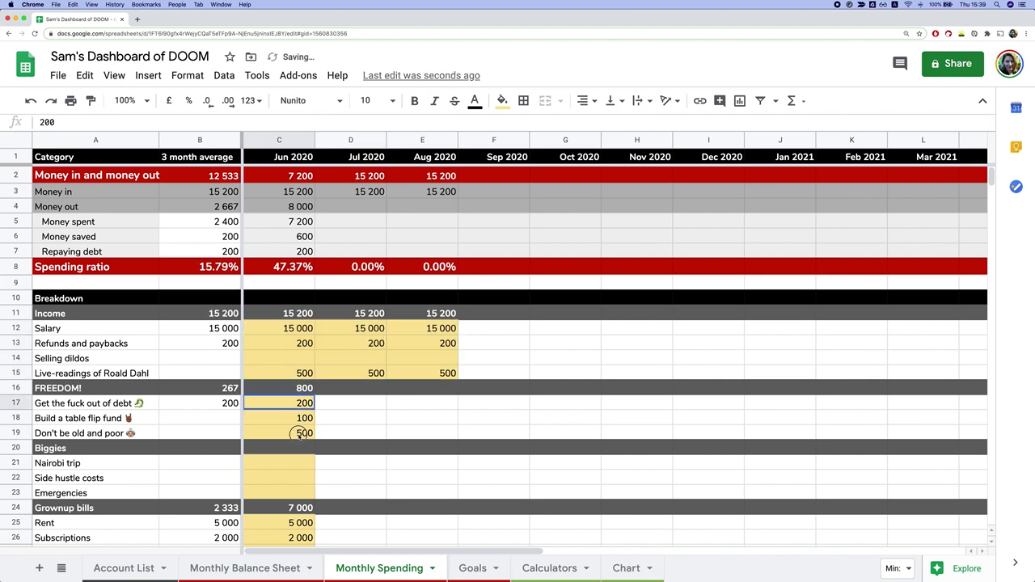
left_click(299, 433, "shift")
left_click_drag(315, 440, 312, 469)
Fill the Jun 2020 Grownup bills amounts in C25:C32 across Jul 2020 and Aug 2020.
scroll(313, 453, "down", 5)
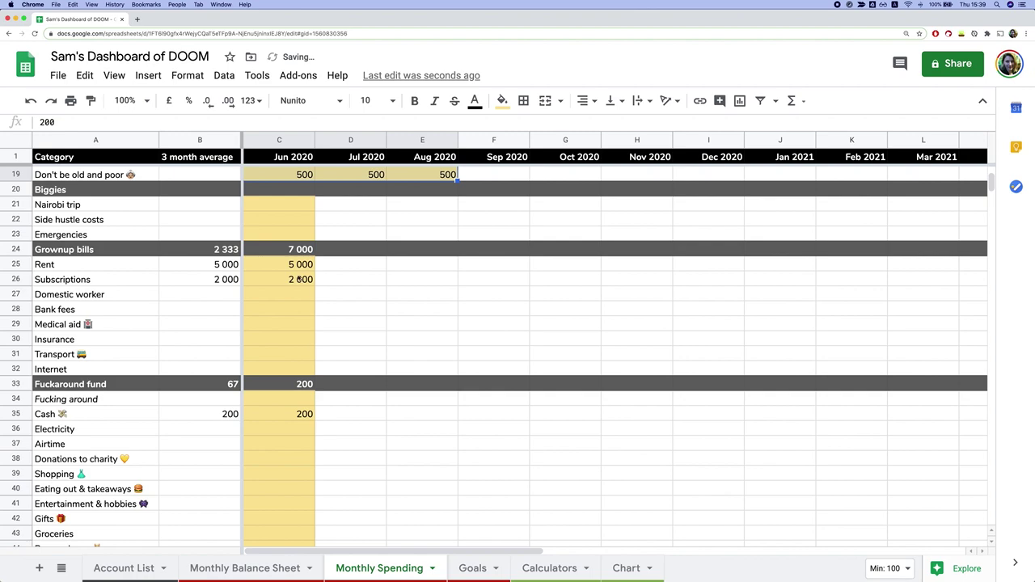
left_click(299, 265)
left_click(307, 369, "shift")
left_click_drag(314, 375, 424, 371)
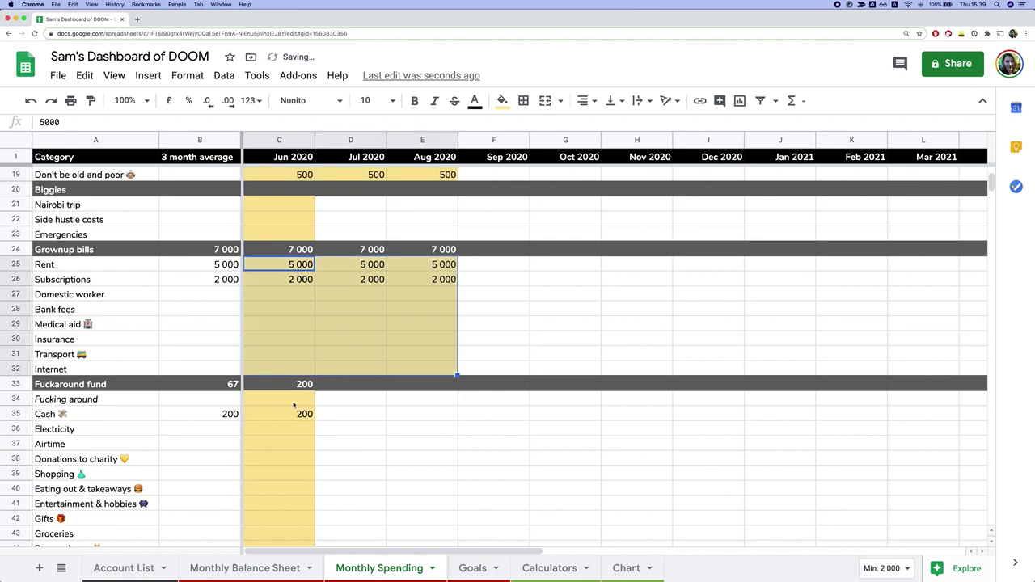
Fill the Jun 2020 everyday spending entries in C34:C46, including Cash, across Jul 2020 and Aug 2020.
left_click(296, 401)
scroll(302, 474, "down", 2)
left_click(299, 514, "shift")
left_click_drag(314, 524, 450, 402)
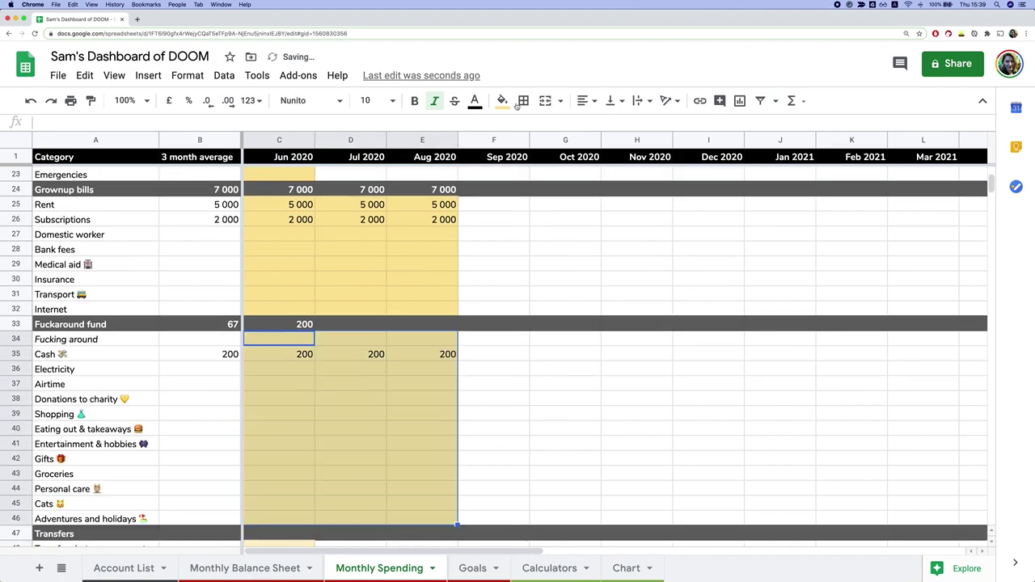
Remove the yellow fill colour from the everyday spending cells C34:E46.
left_click(502, 100)
left_click(541, 128)
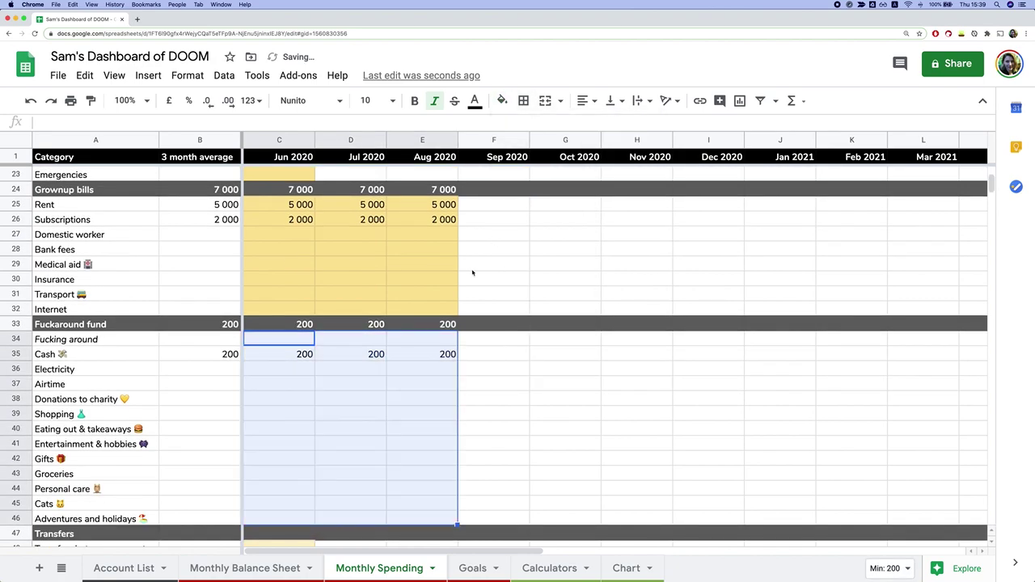
left_click(450, 293)
scroll(436, 324, "up", 5)
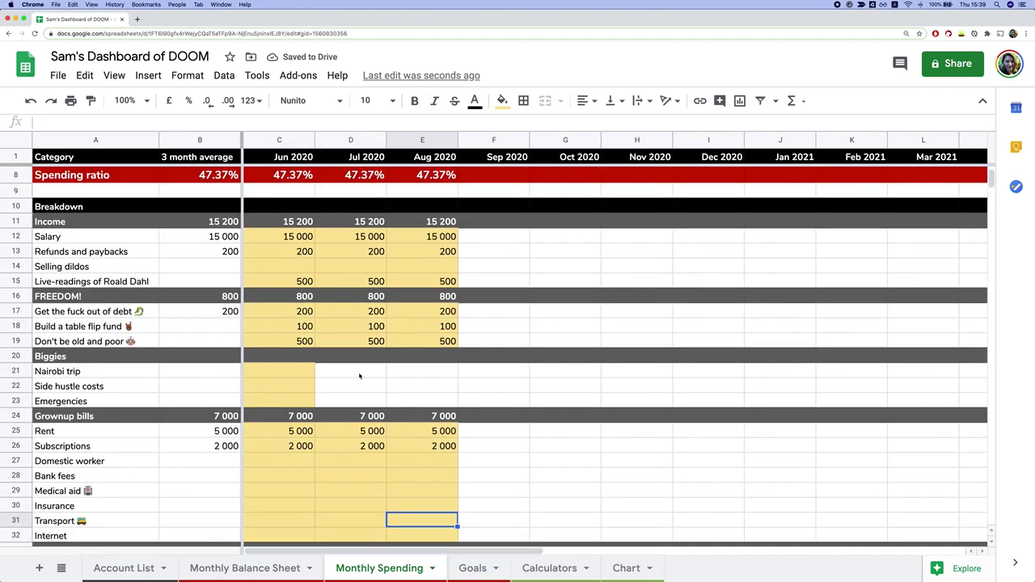
Enter 5000 for Donations to charity in Aug 2020.
left_click(416, 461)
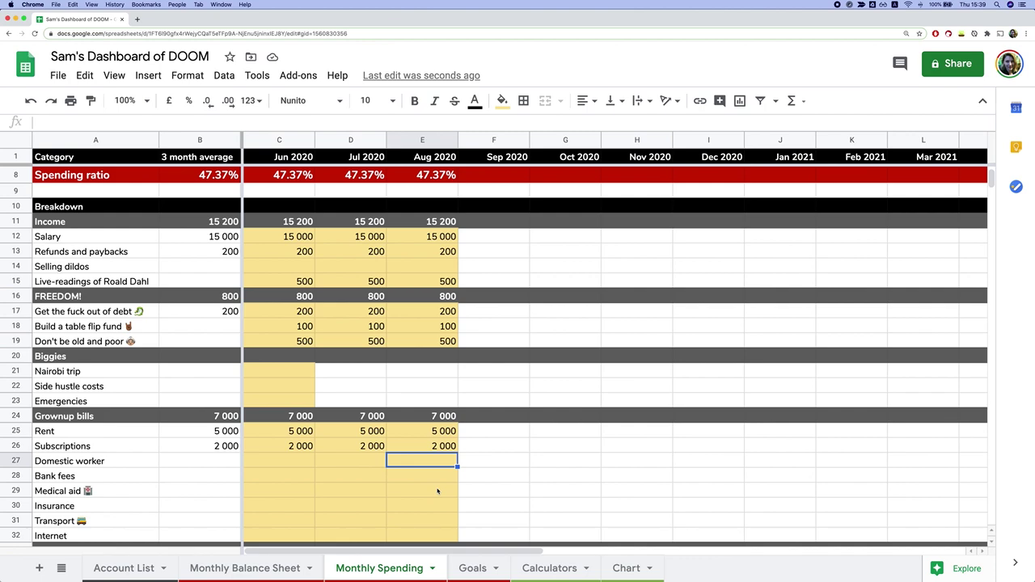
scroll(438, 491, "down", 2)
left_click(438, 488)
left_click(441, 518)
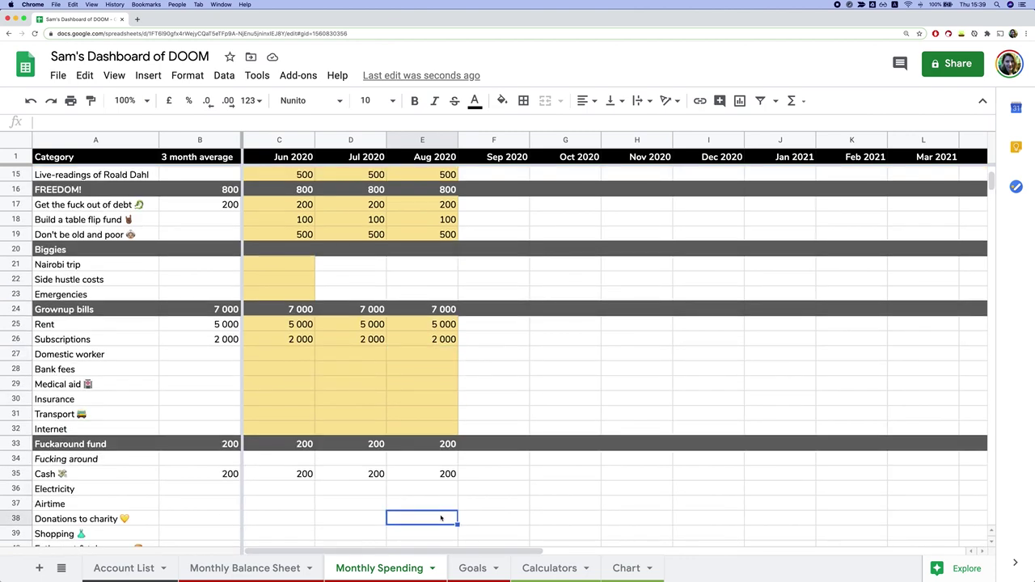
type("5000")
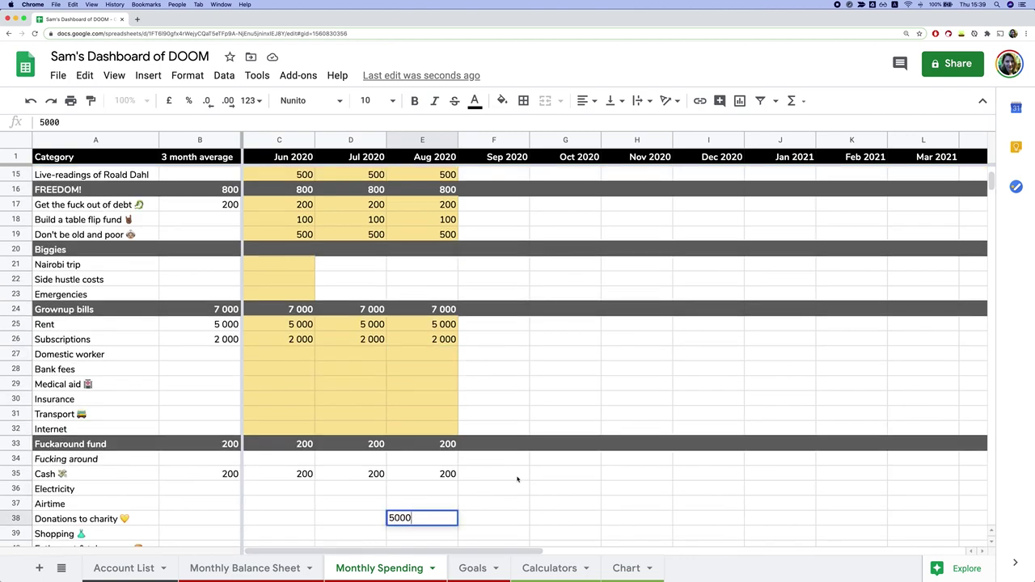
left_click(524, 475)
scroll(457, 474, "down", 1)
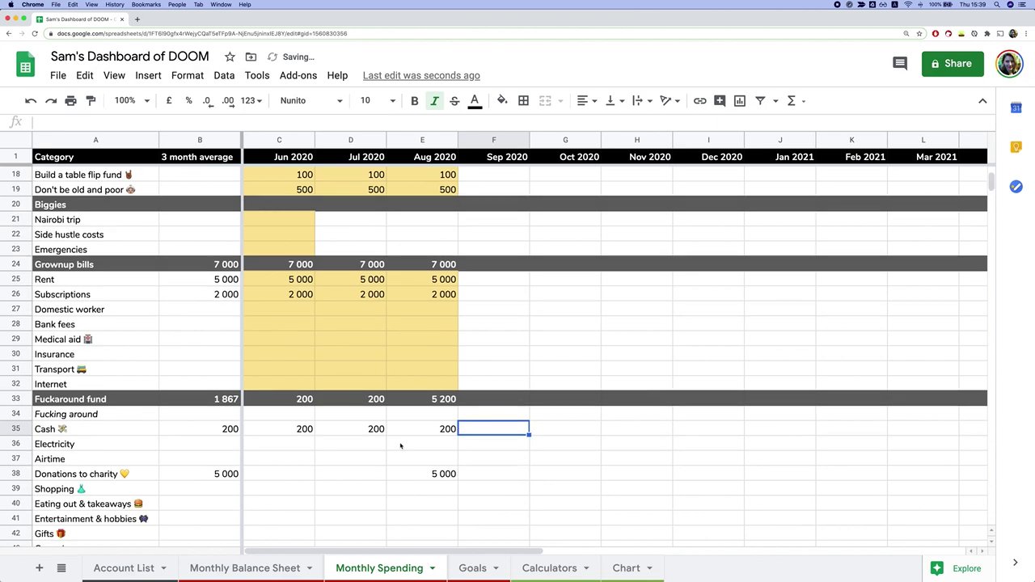
Examine the 3 month average column and the Salary average formula alongside the Jun to Aug 2020 salary cells.
scroll(399, 445, "up", 5)
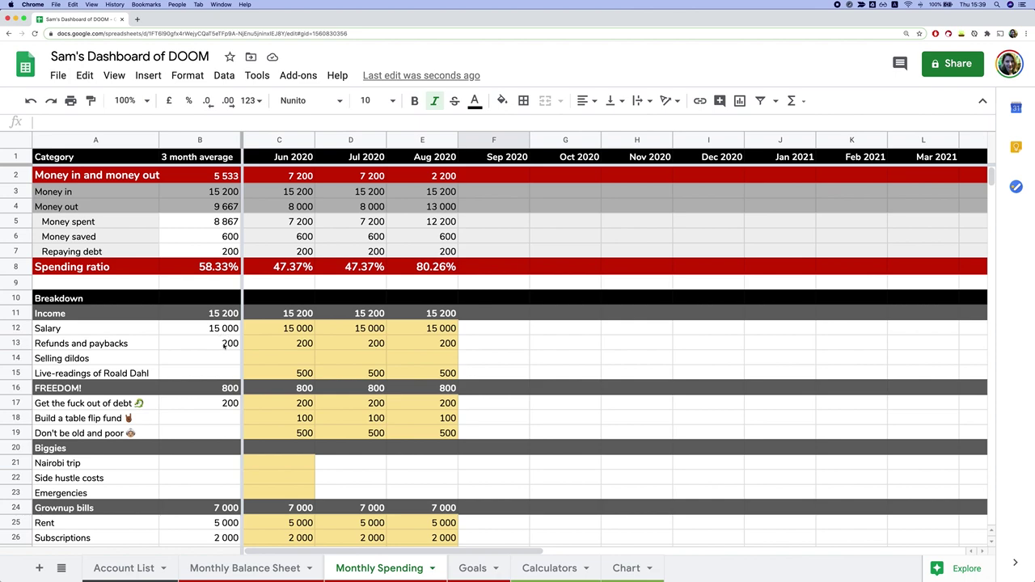
left_click(230, 346)
left_click(207, 141)
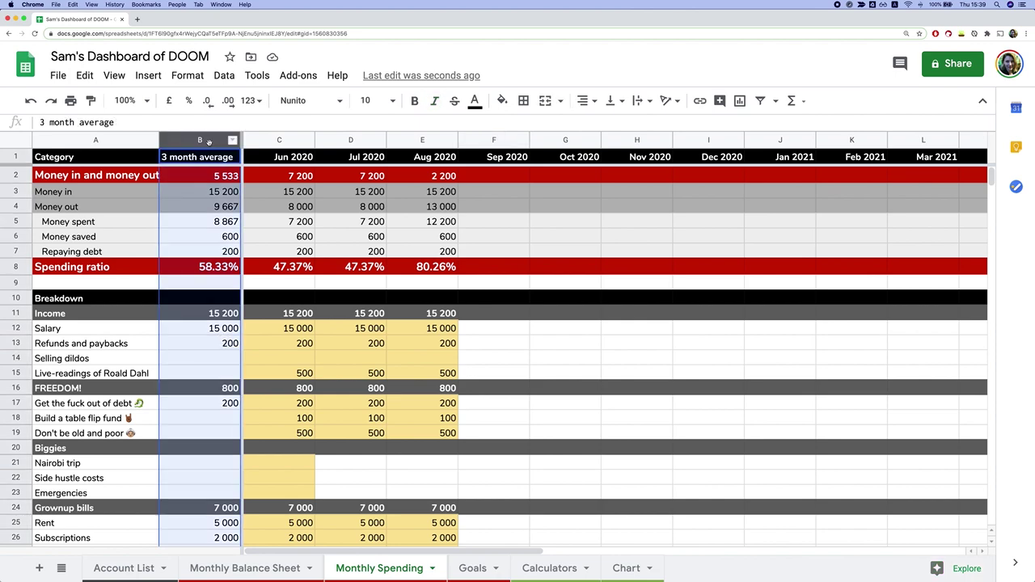
left_click(222, 329)
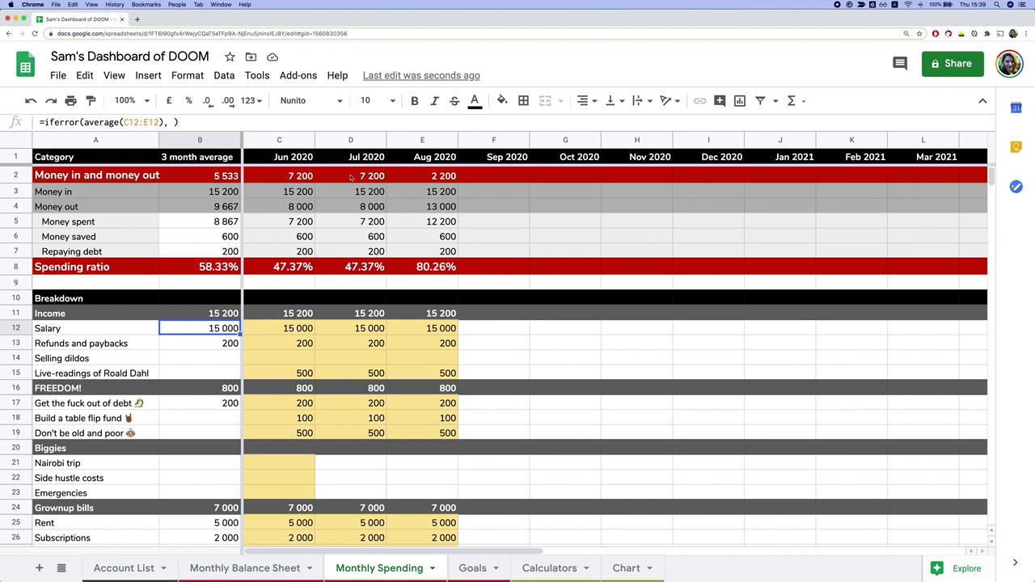
left_click(135, 128)
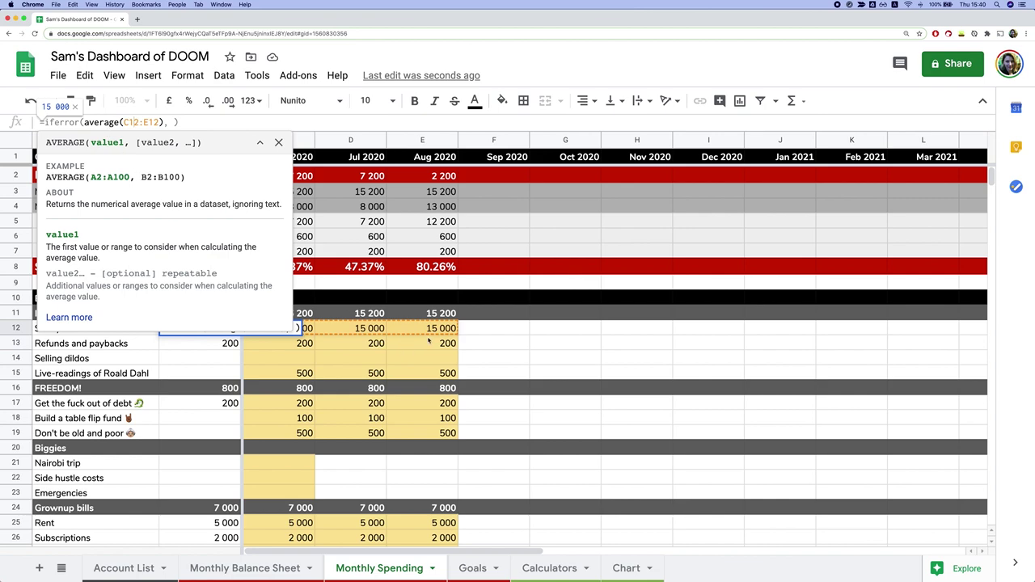
key("Escape")
left_click_drag(439, 328, 291, 328)
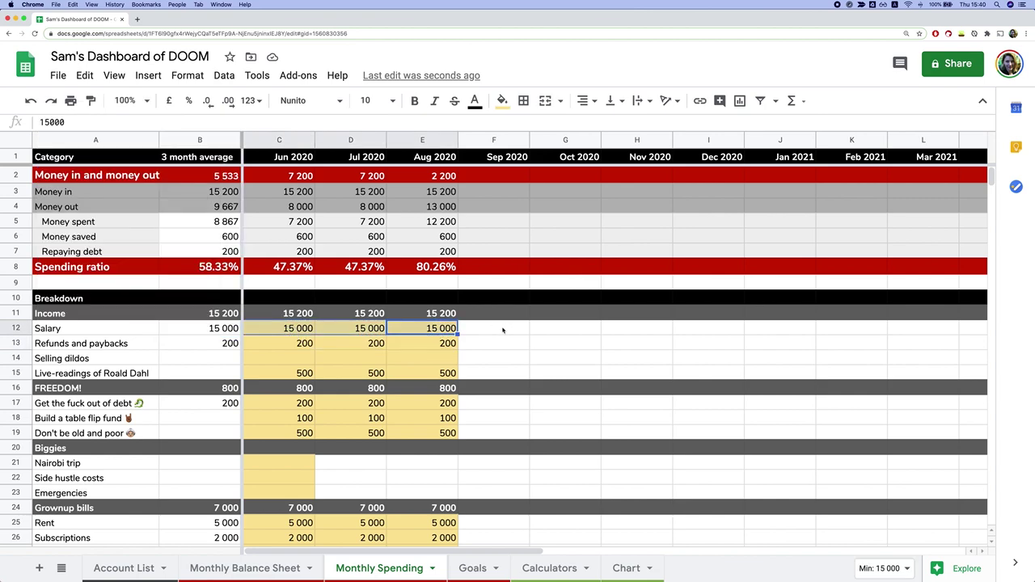
Fill the Aug 2020 income amounts in rows 12 to 15 across Sep 2020 through Dec 2020.
left_click(638, 328)
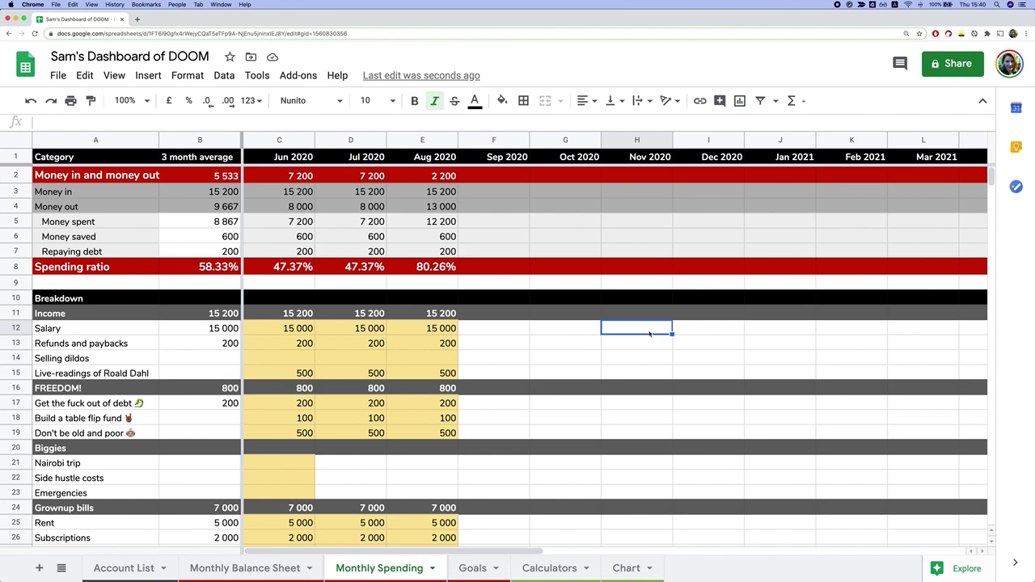
left_click_drag(441, 327, 684, 346)
left_click(647, 332)
Check which months the Salary average formula in B12 covers against the Oct to Dec 2020 salary cells.
left_click(207, 332)
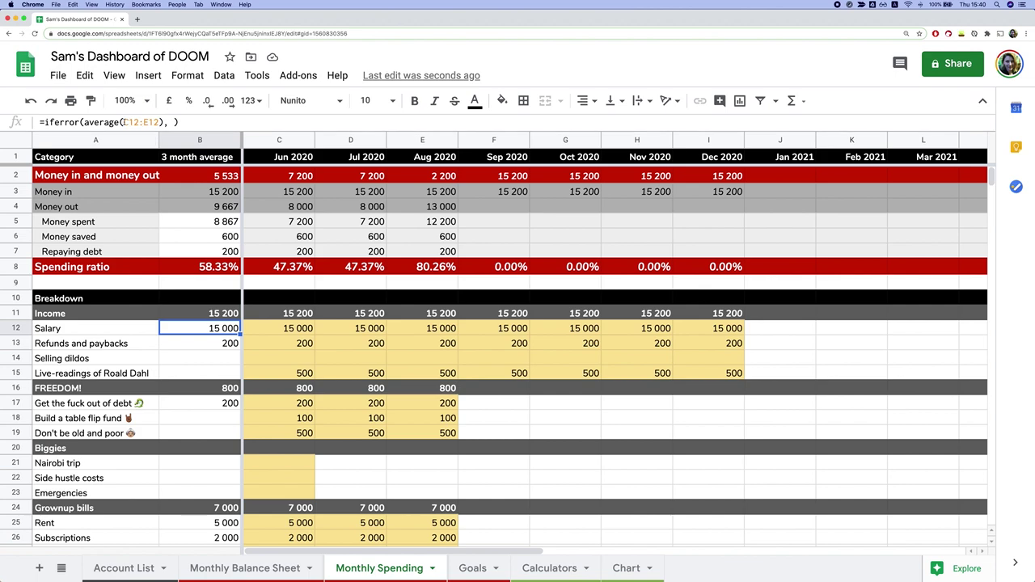
left_click(123, 122)
left_click(159, 121)
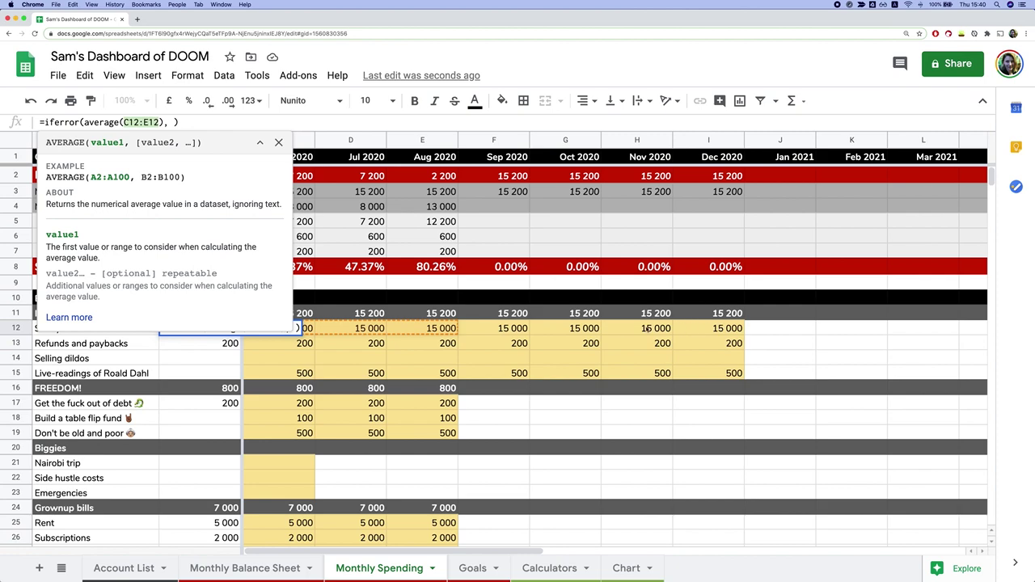
left_click_drag(573, 328, 710, 329)
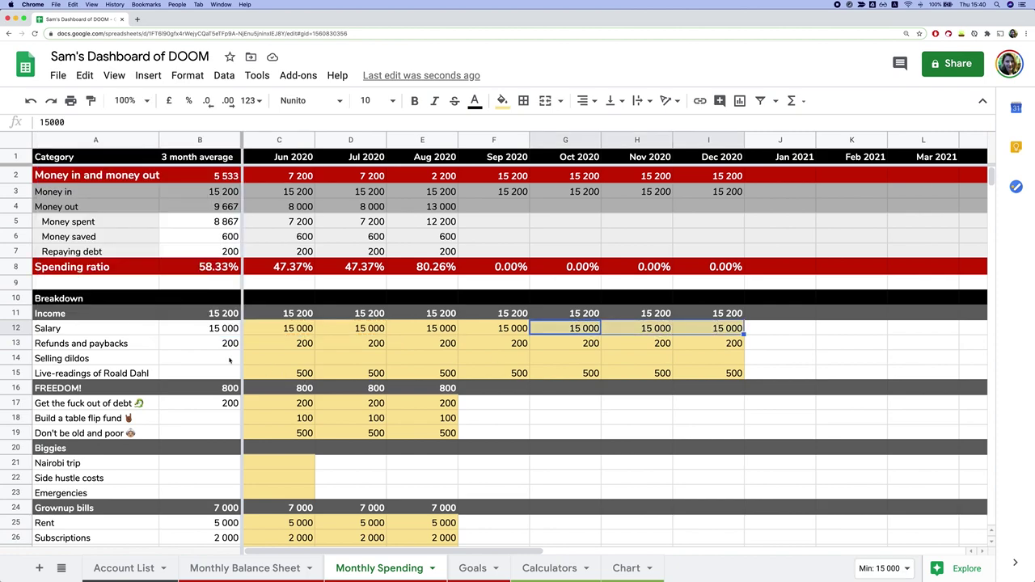
Change the Salary 3 month average formula in B12 to average G12:I12, the Oct to Dec 2020 salaries.
left_click(208, 330)
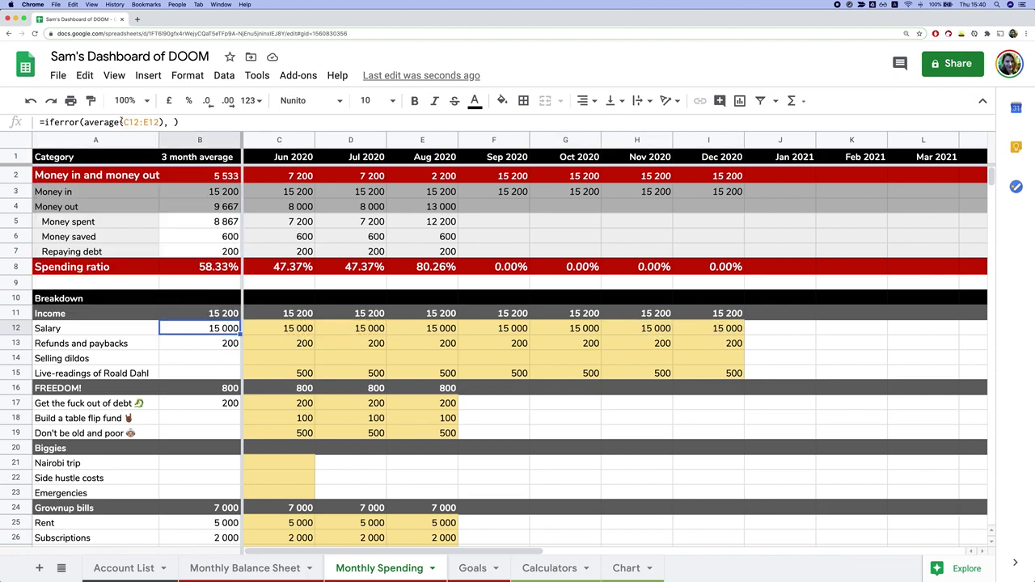
left_click(161, 122)
key("BackSpace")
key("BackSpace")
key("BackSpace")
key("BackSpace")
key("BackSpace")
key("BackSpace")
key("BackSpace")
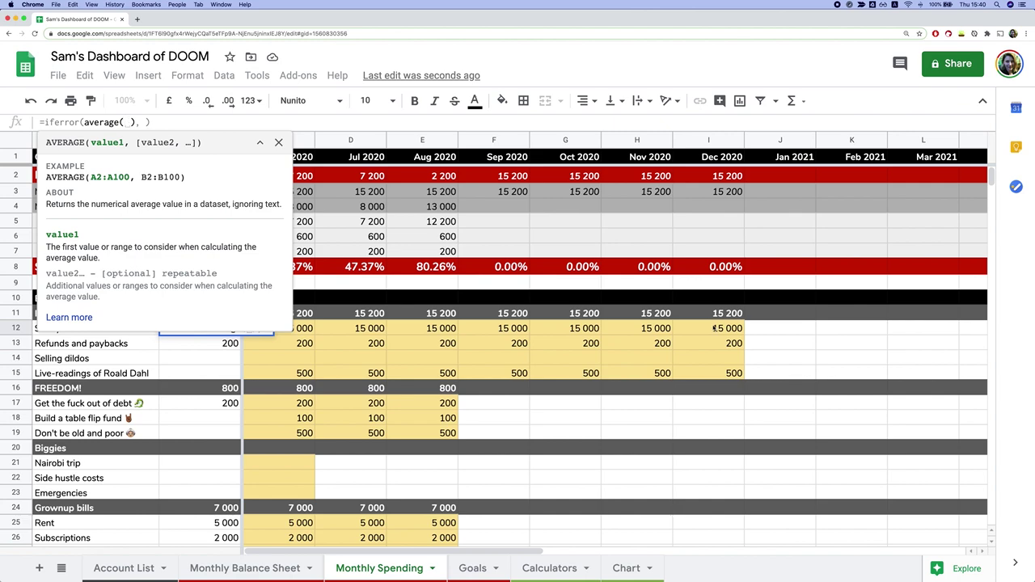
left_click_drag(710, 327, 584, 330)
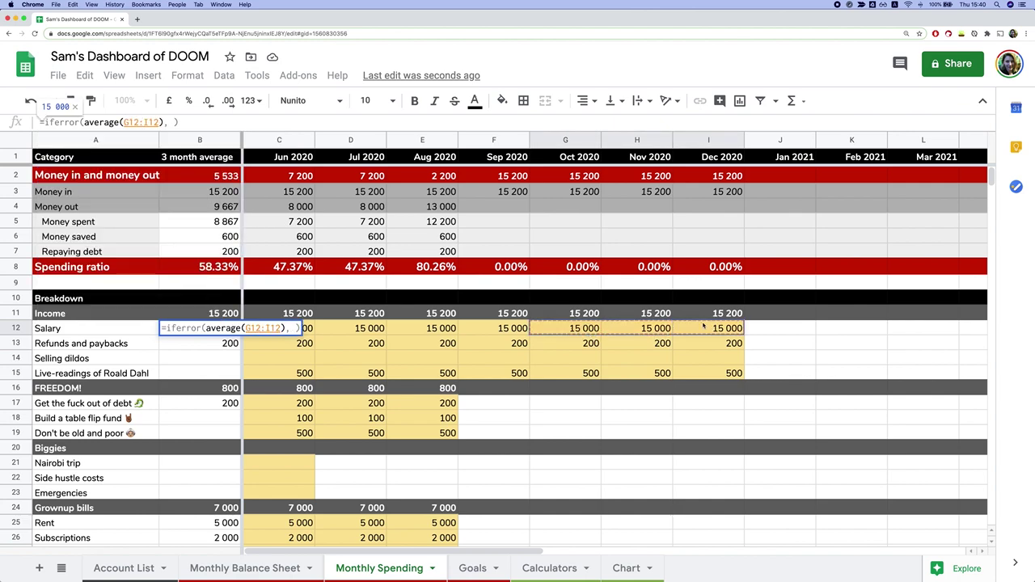
key("Return")
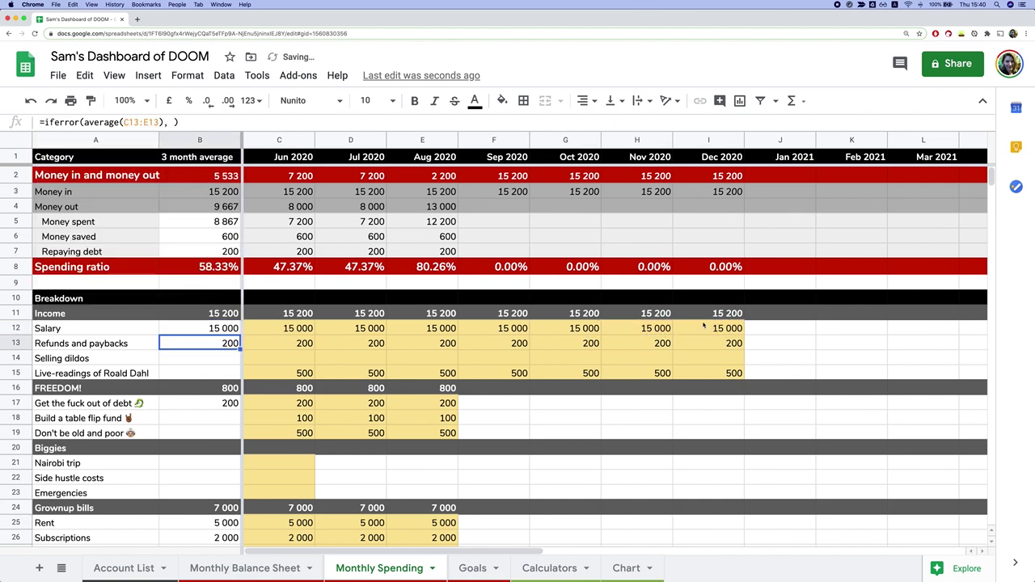
Set the Dec 2020 Salary to 17000 and check the Salary average in B12.
left_click(708, 330)
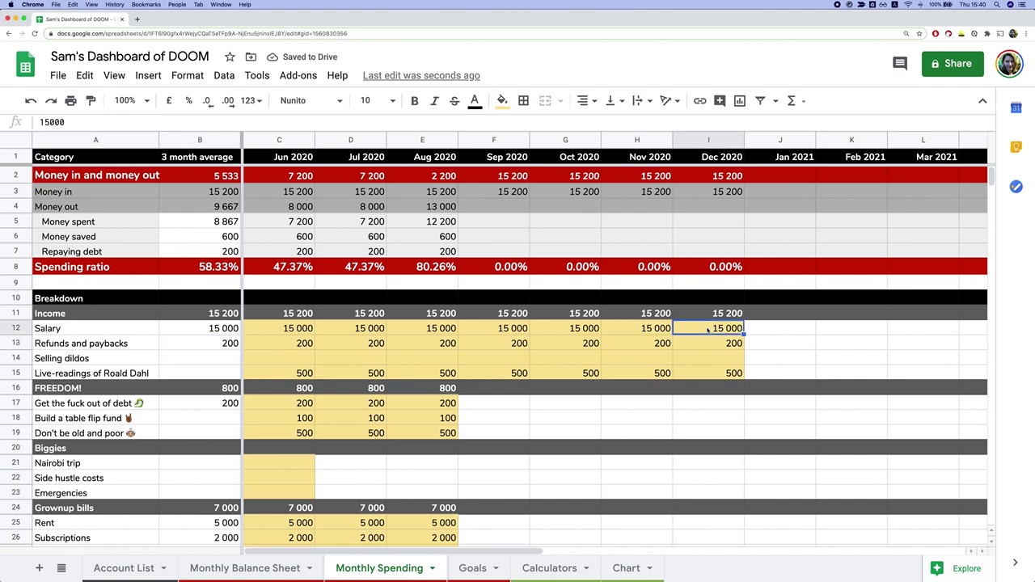
type("17000")
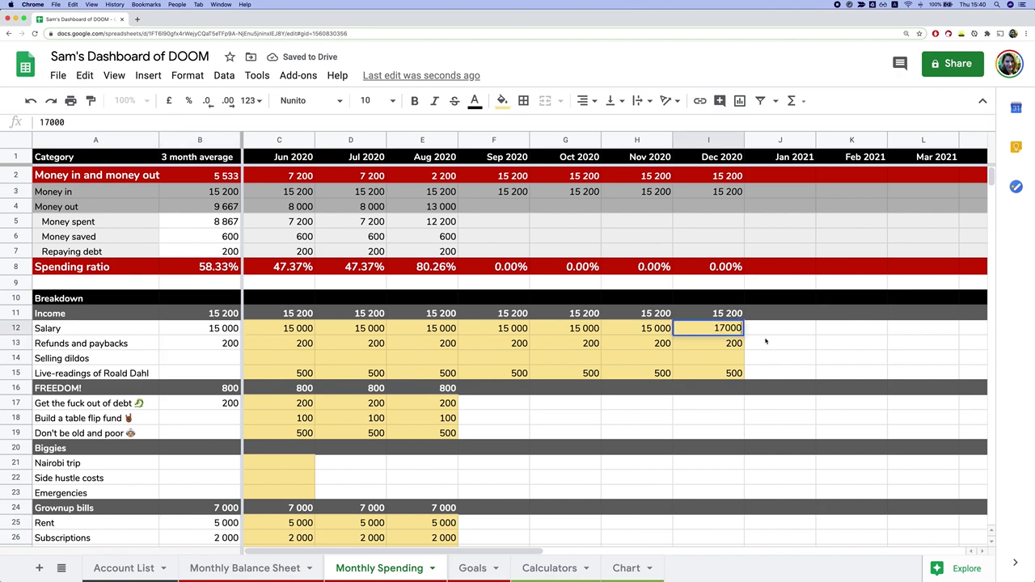
left_click(766, 341)
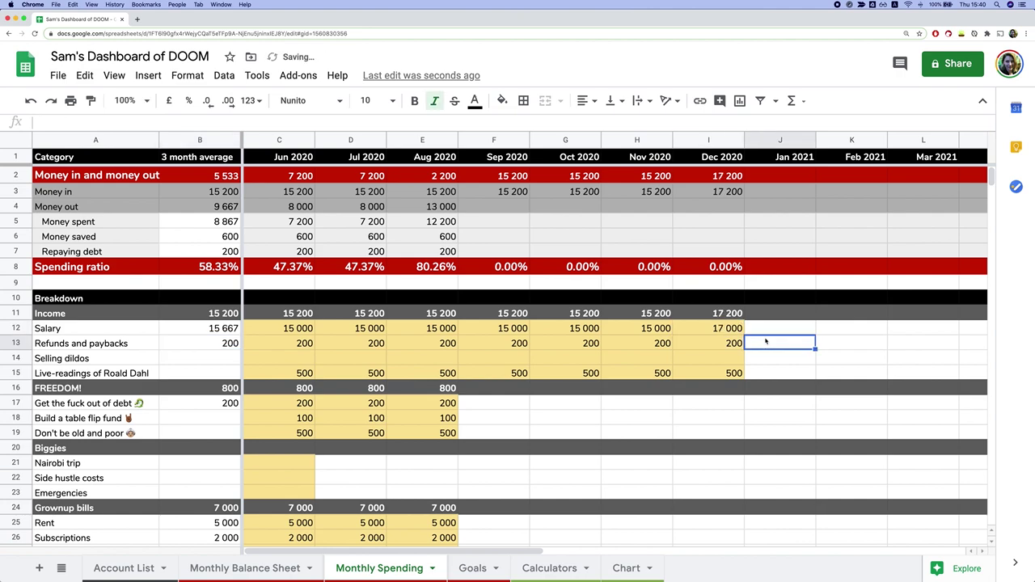
left_click(734, 332)
left_click(220, 329)
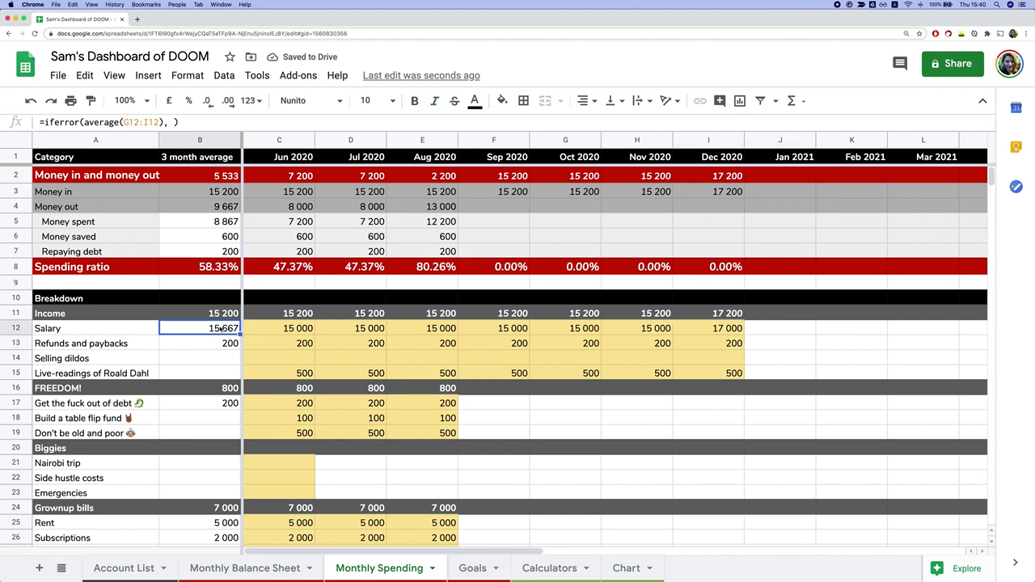
Copy the Salary average formula from B12 into the Money spent average in B5.
left_click(220, 205)
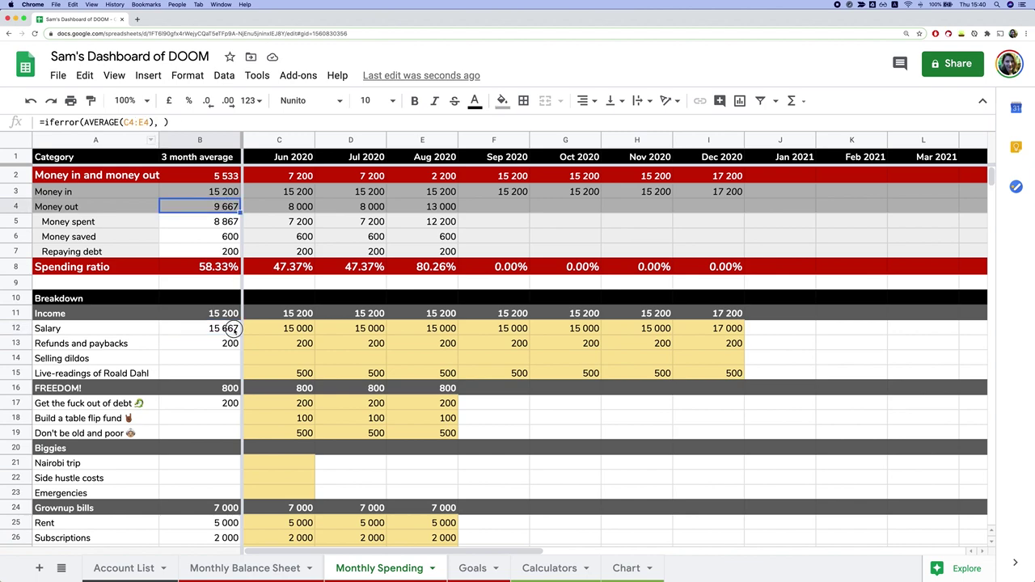
left_click(234, 330)
key("super+c")
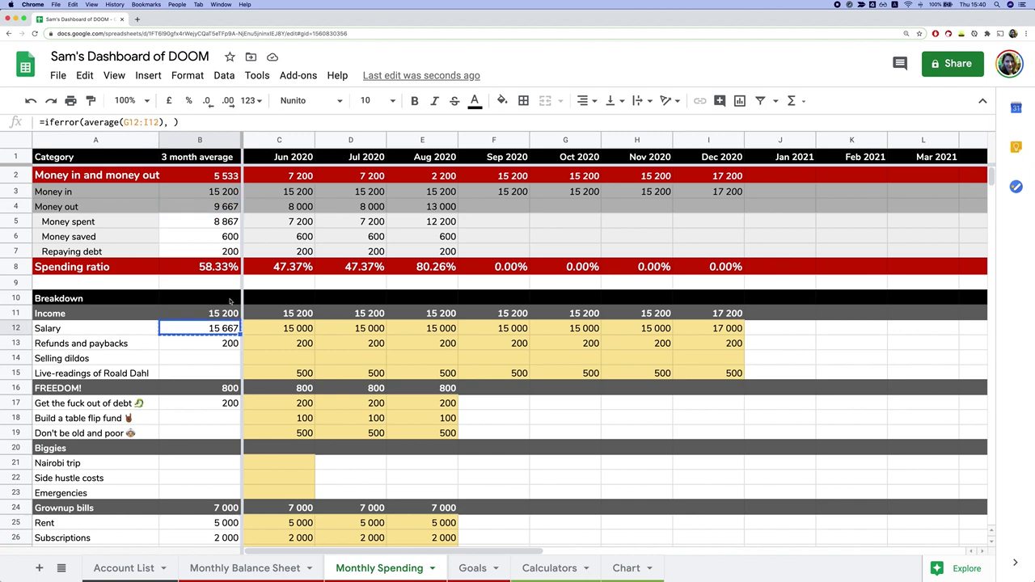
right_click(228, 328)
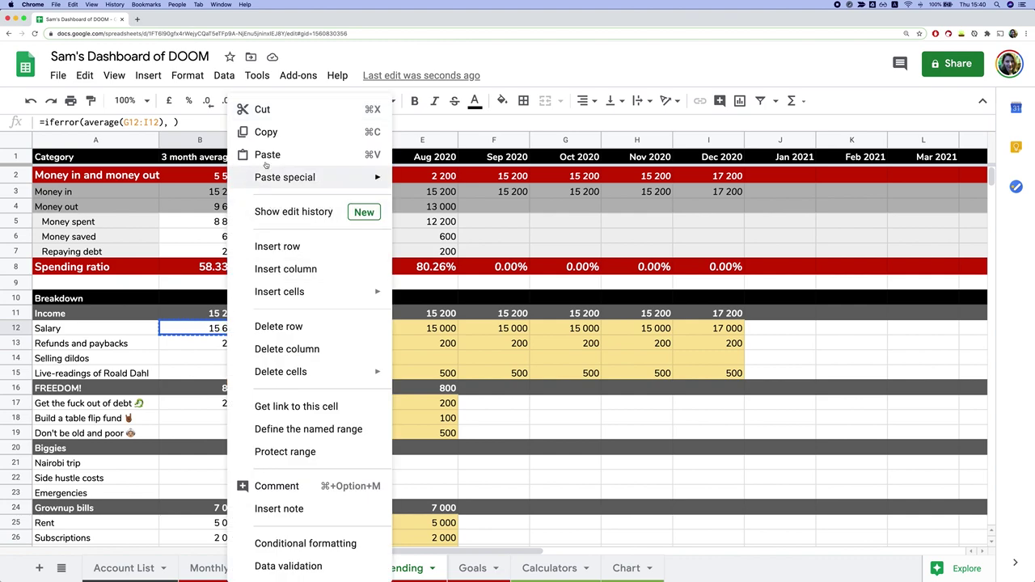
left_click(267, 134)
left_click(212, 221)
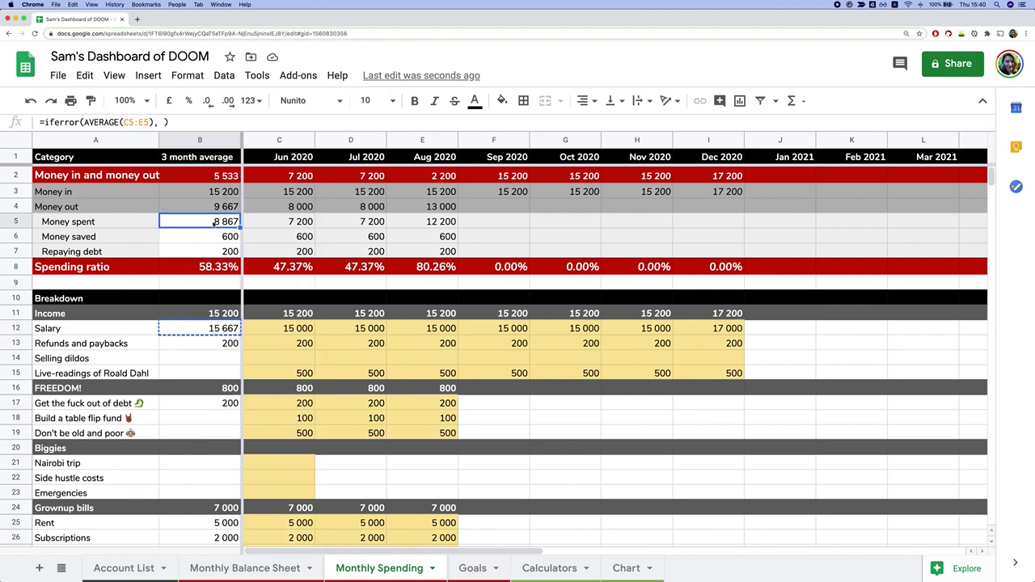
right_click(214, 222)
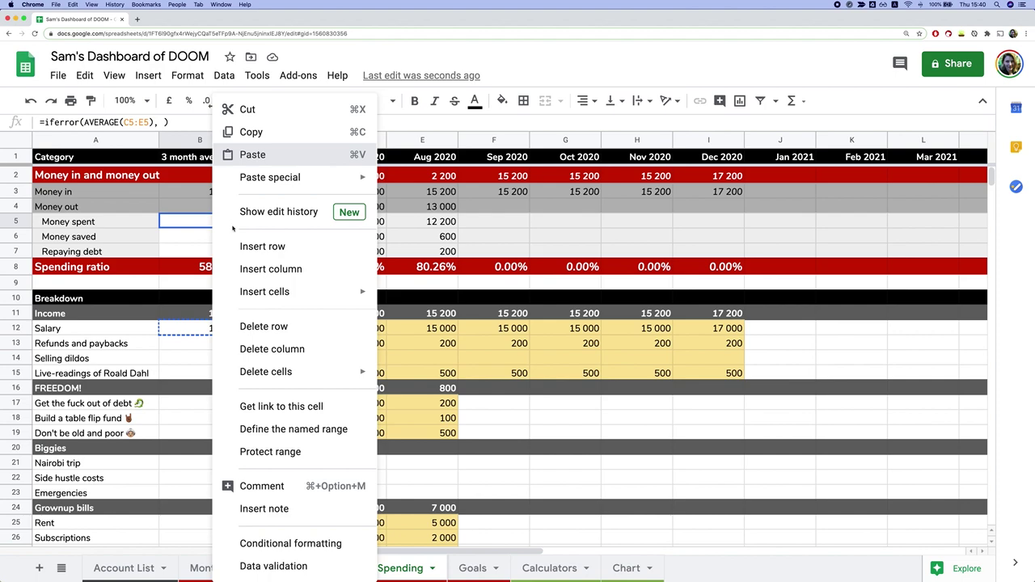
left_click(252, 154)
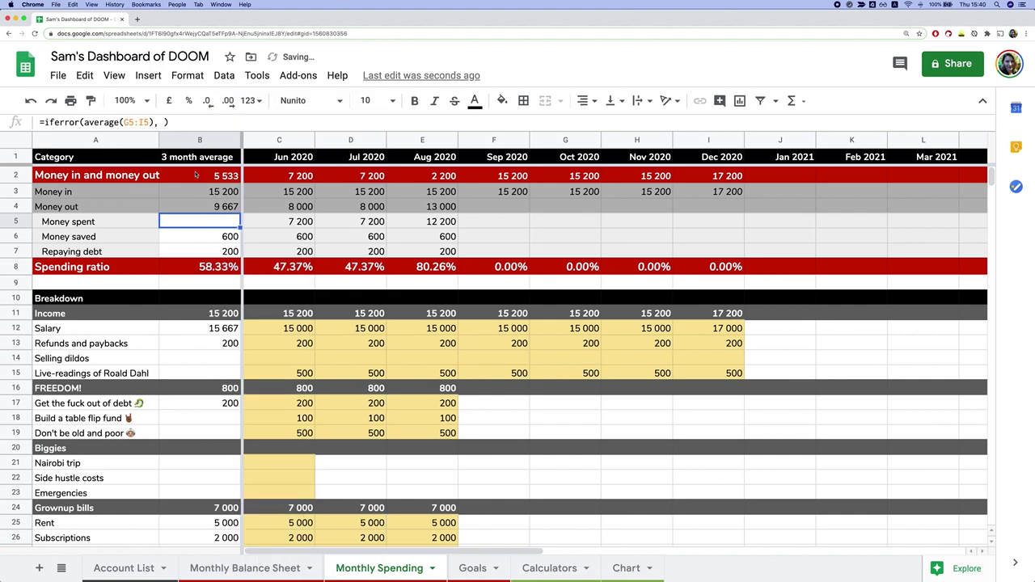
Check the range in the Money spent average formula and fill it down through Money saved and Repaying debt in B7.
left_click(126, 122)
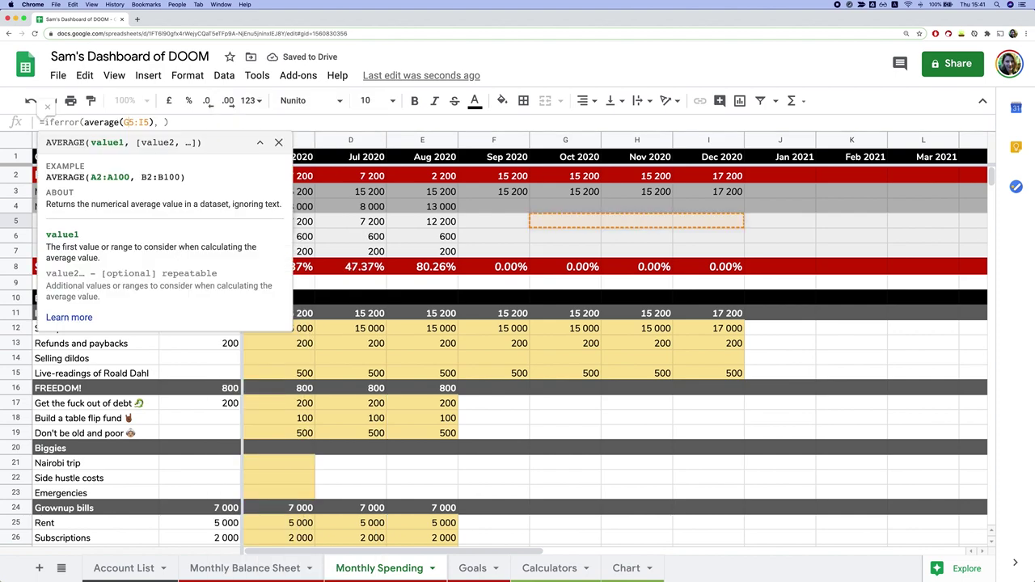
key("Escape")
left_click_drag(239, 229, 236, 254)
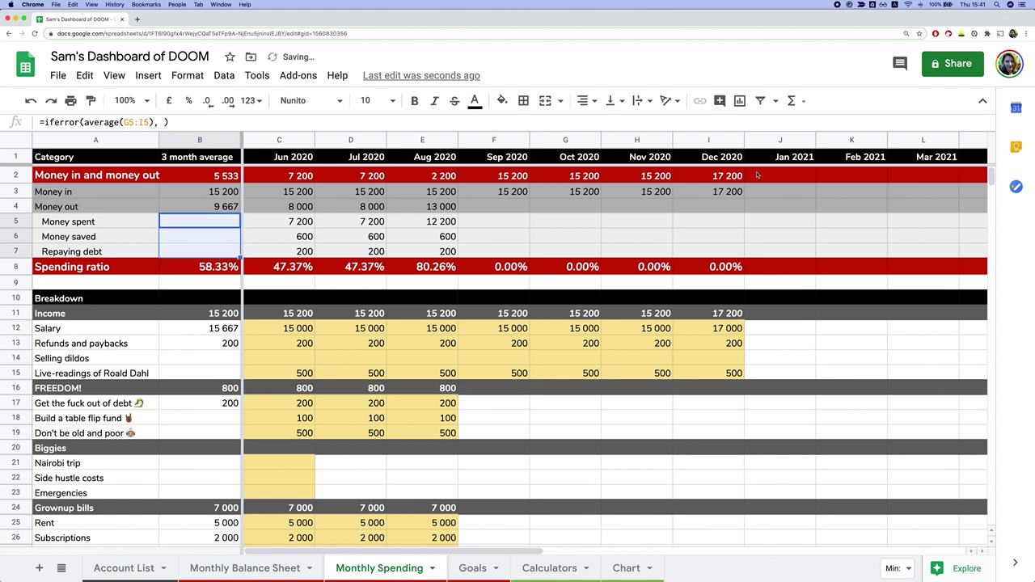
Fill the Grownup bills amounts, including Rent and Subscriptions, across Sep 2020 through Dec 2020.
left_click_drag(511, 213, 728, 237)
scroll(622, 486, "down", 3)
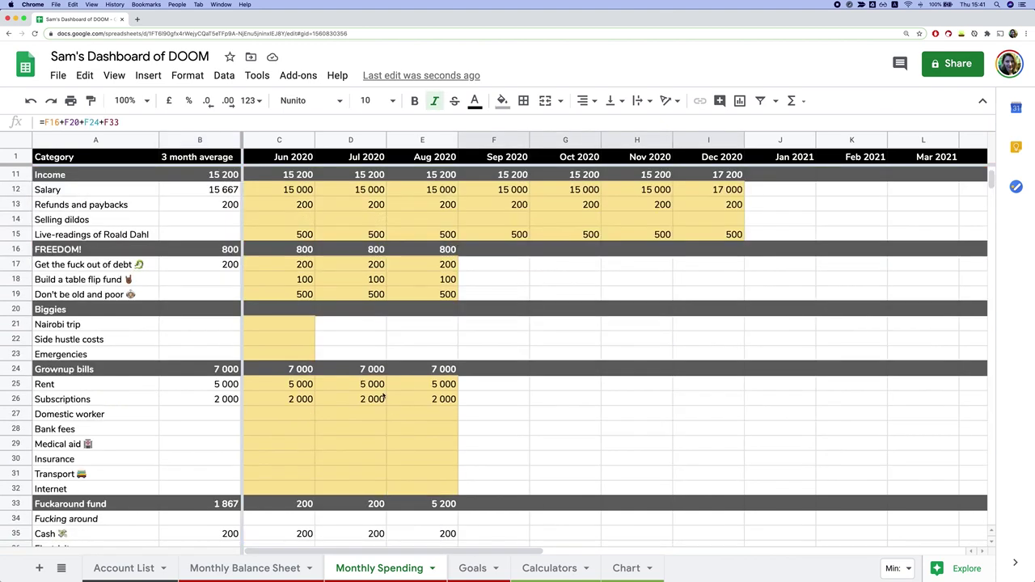
left_click_drag(295, 389, 502, 439)
scroll(203, 356, "up", 3)
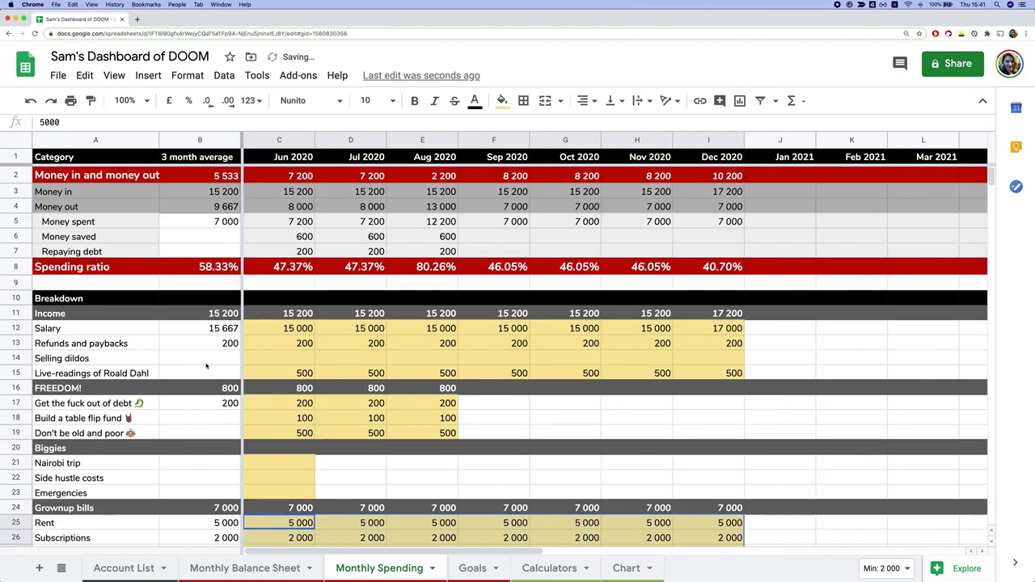
Review the Money spent average formula, the 3 month average column and the summary rows from Aug to Dec 2020.
left_click(203, 235)
left_click(217, 222)
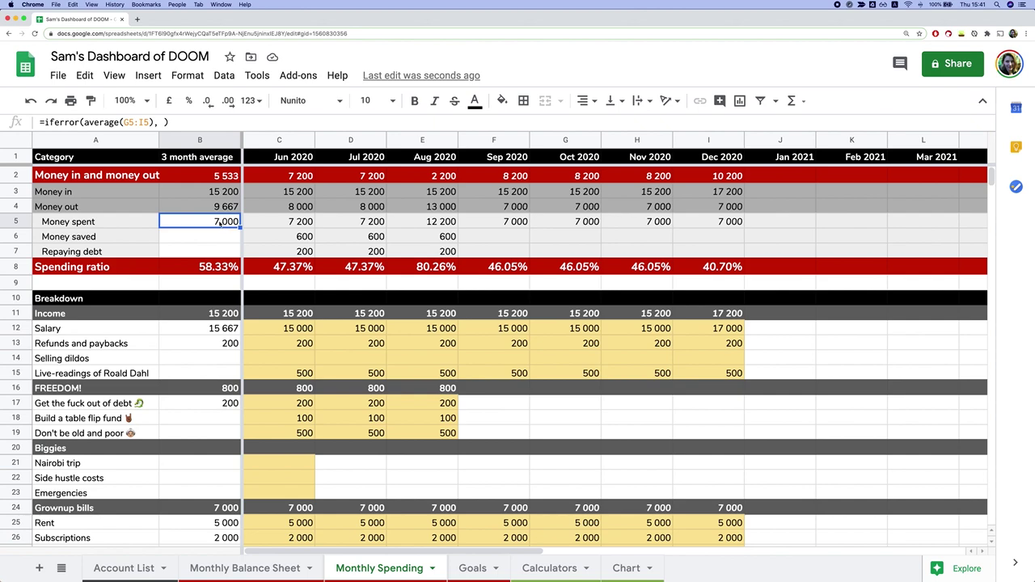
left_click(219, 141)
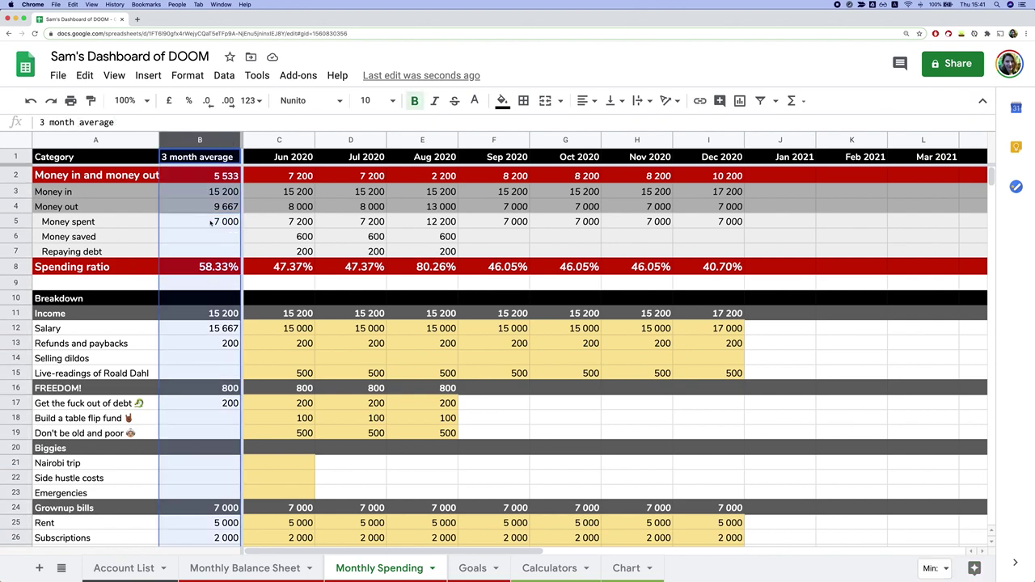
right_click(214, 225)
left_click(564, 213)
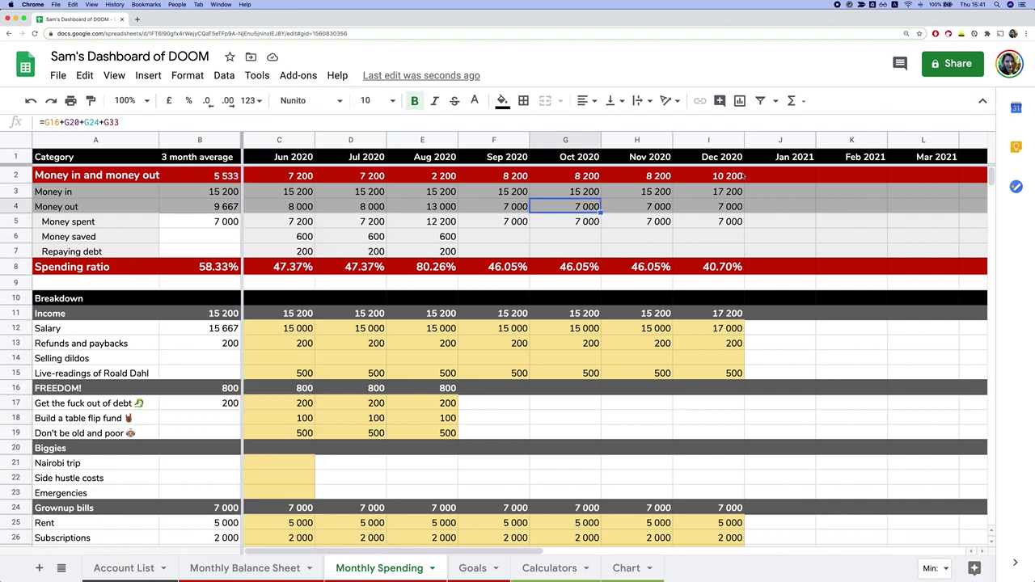
left_click_drag(708, 176, 404, 283)
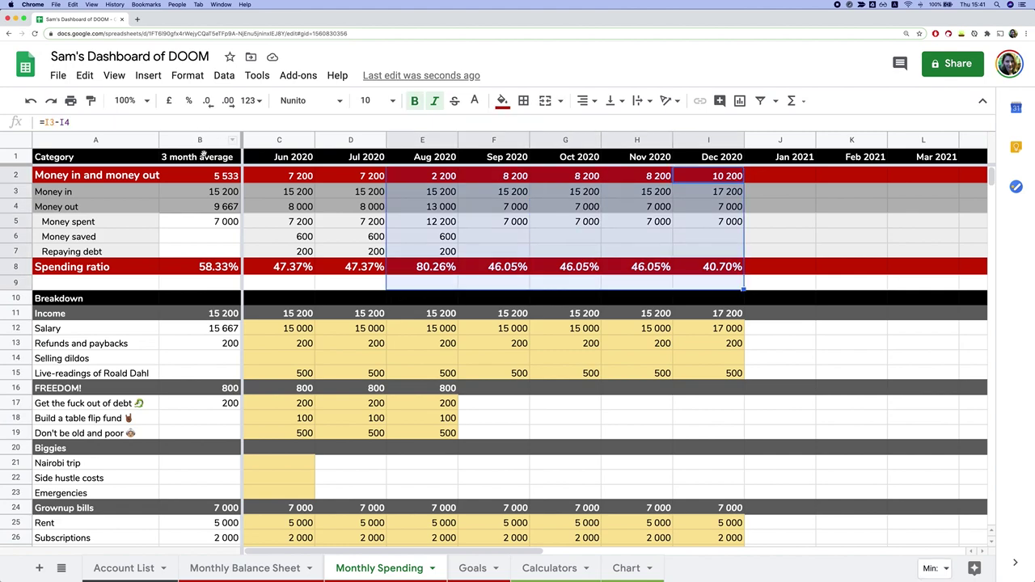
Hide the 3 month average column on the Monthly Spending sheet.
left_click(206, 140)
right_click(207, 141)
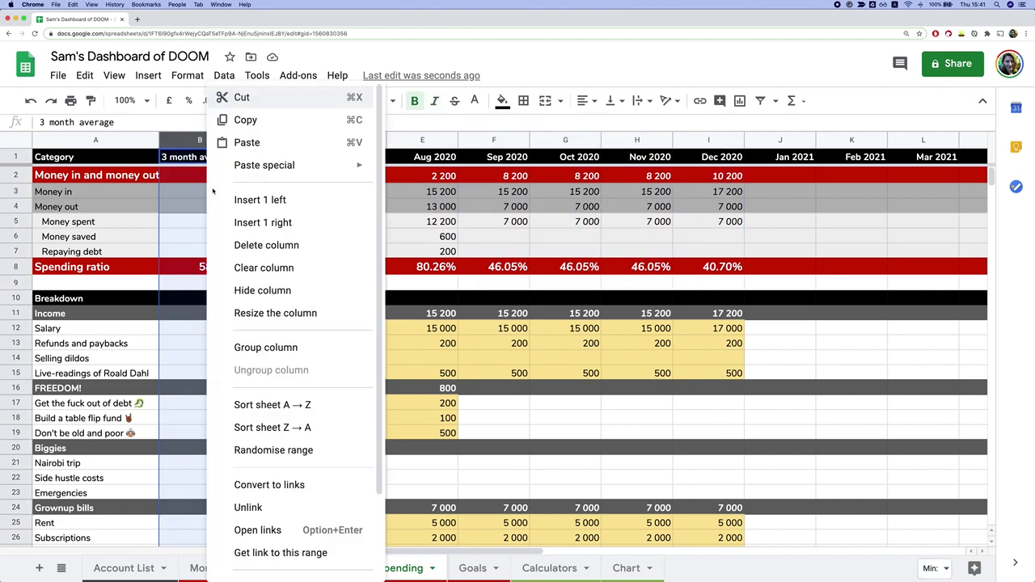
left_click(262, 291)
left_click(318, 408)
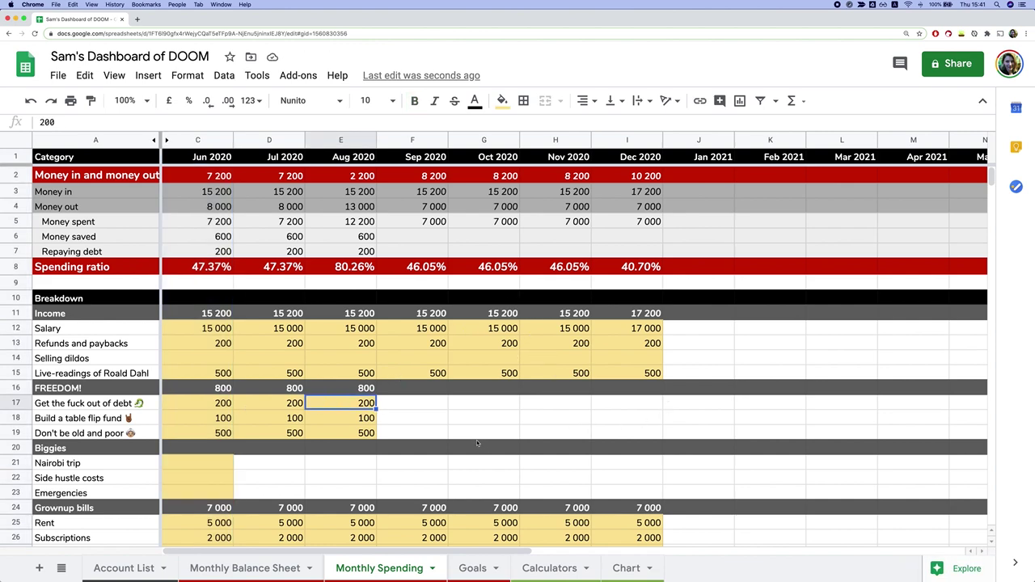
scroll(494, 437, "down", 3)
scroll(509, 425, "up", 2)
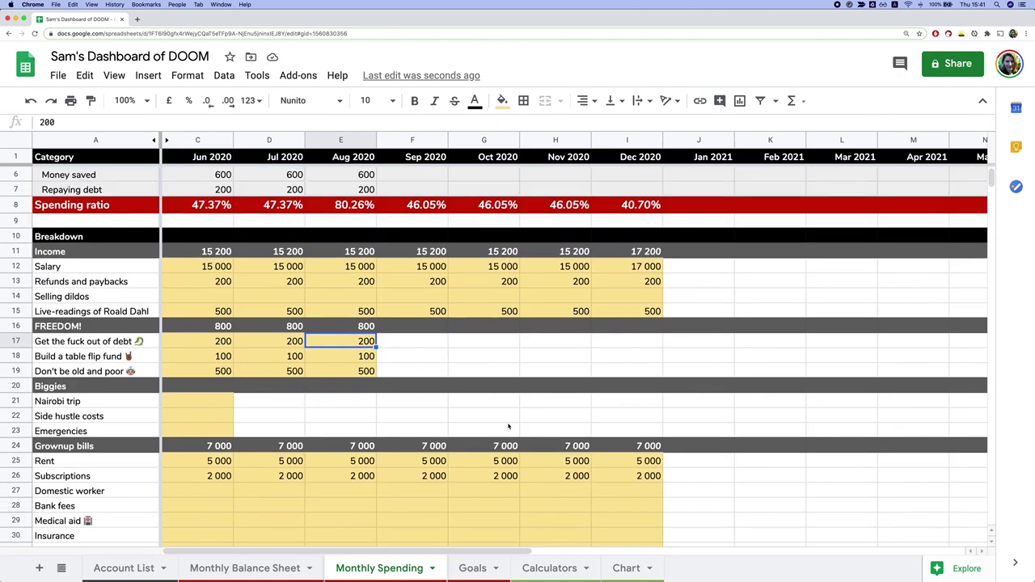
scroll(519, 420, "up", 2)
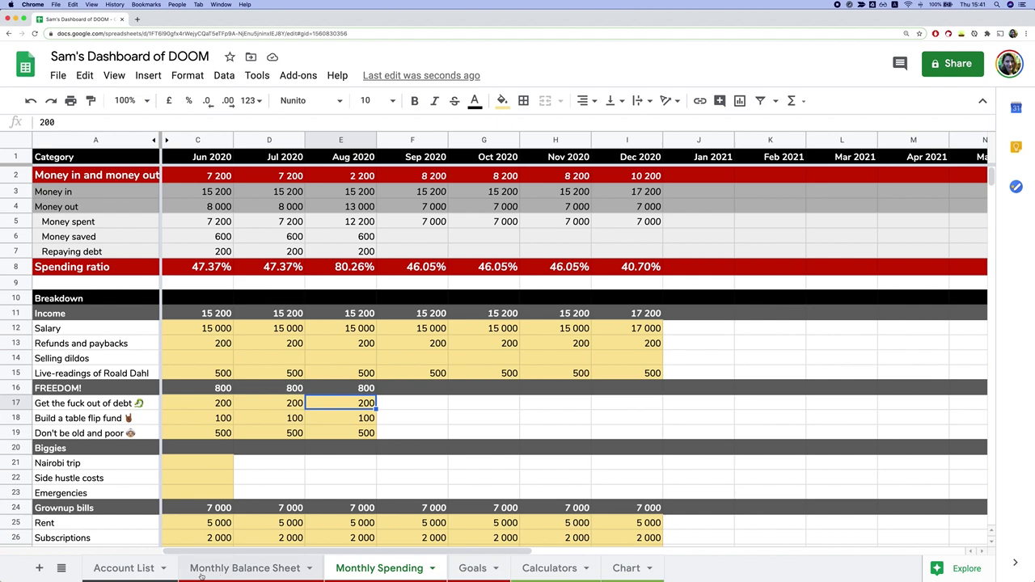
Look over the Monthly Balance Sheet and the chart comparing Net worth with Spending ratio by month.
left_click(249, 573)
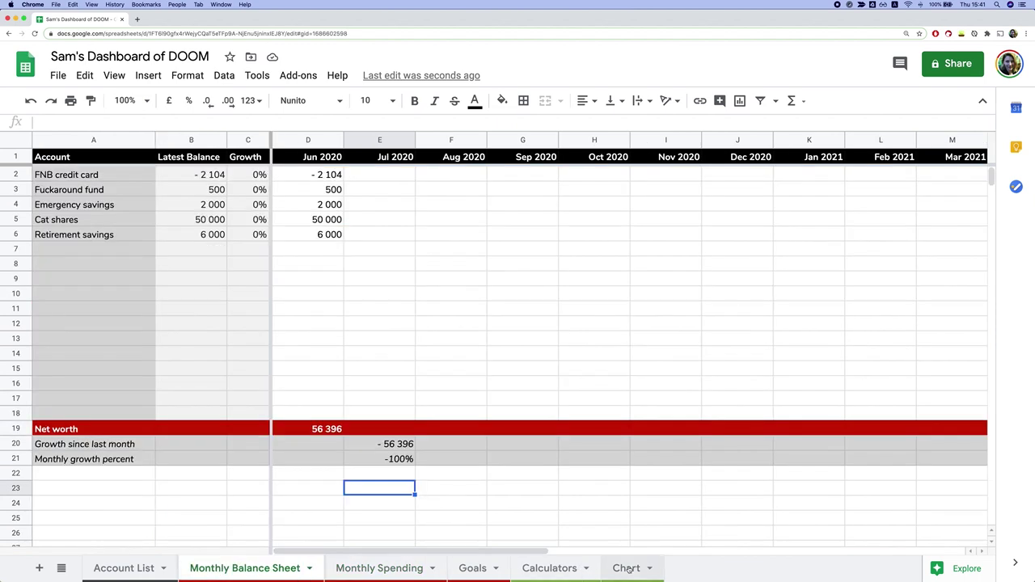
left_click(629, 570)
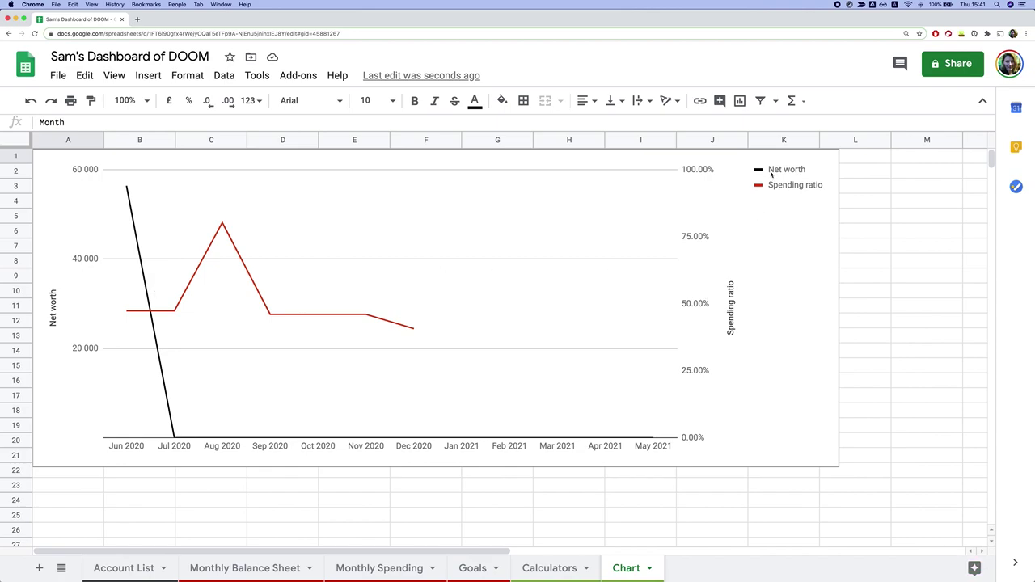
left_click(156, 298)
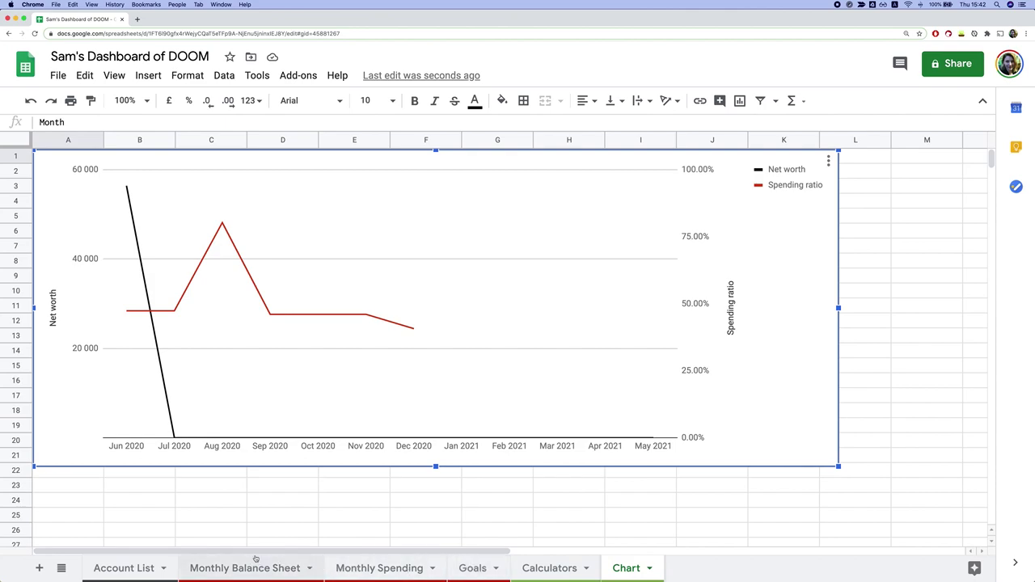
Review the account names on the Account List sheet and the Asset allocation instructions beneath My Net Worth.
left_click(137, 569)
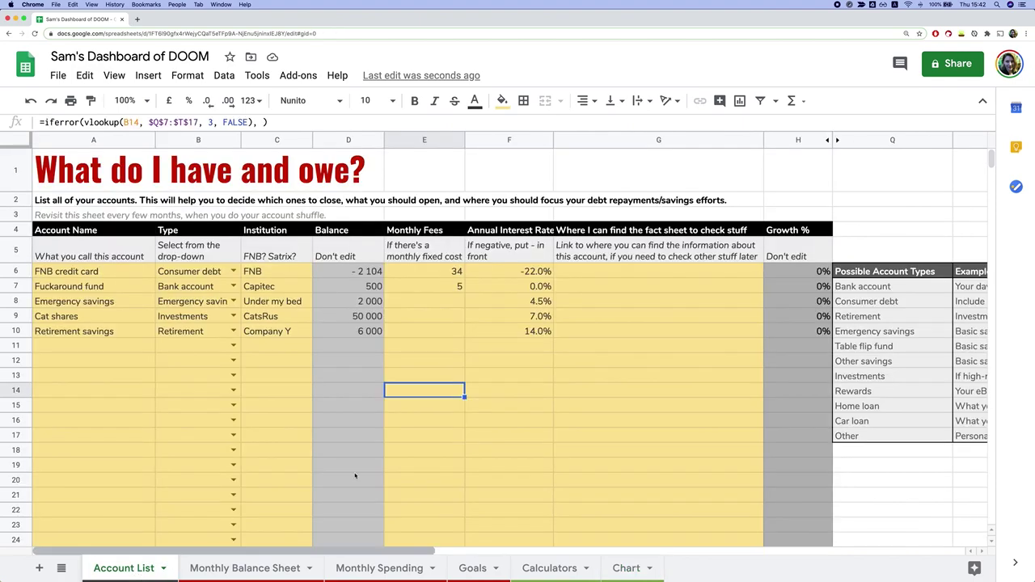
left_click(432, 440)
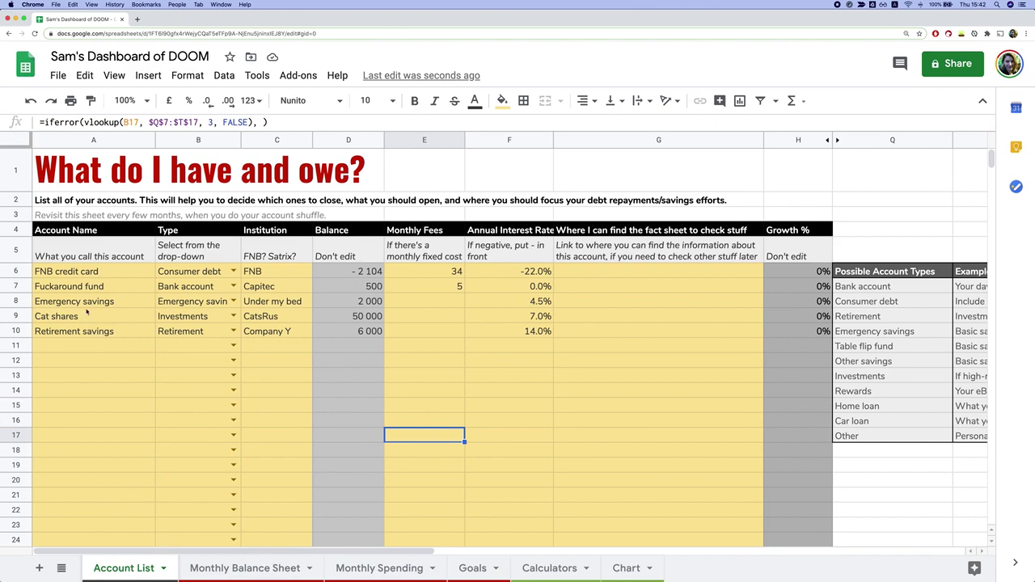
left_click_drag(73, 272, 81, 332)
left_click(93, 374)
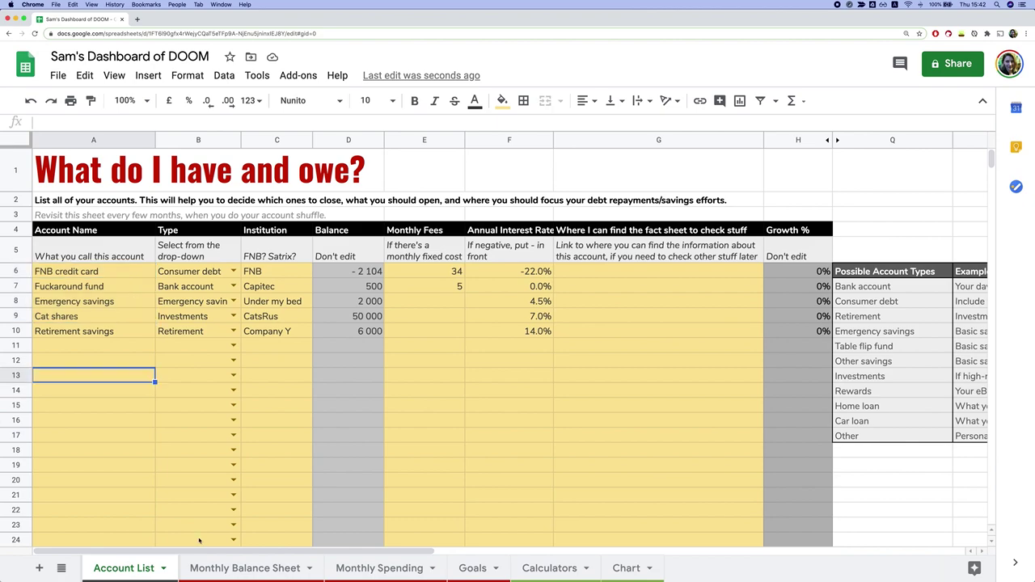
scroll(199, 540, "down", 5)
scroll(290, 512, "down", 4)
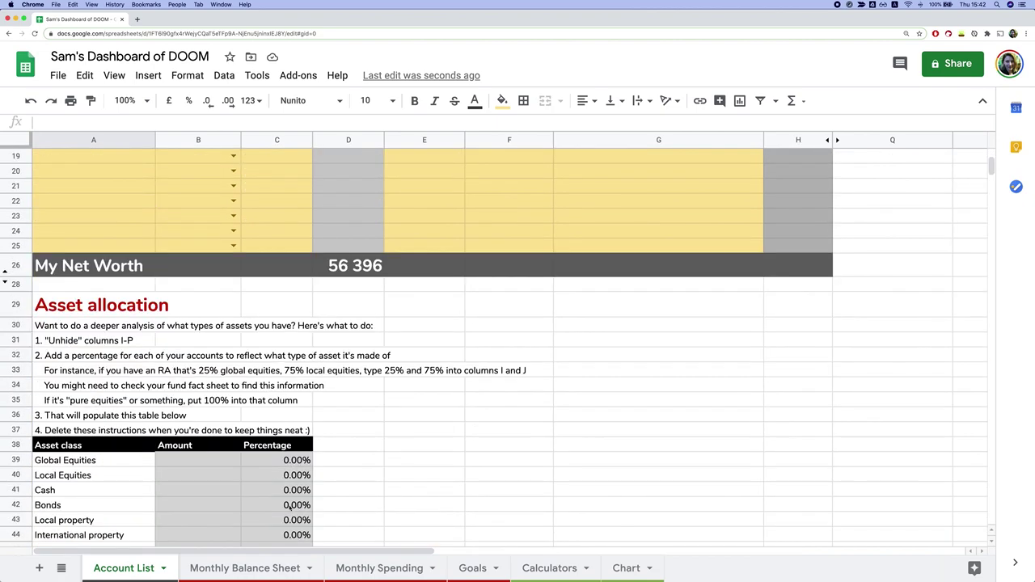
left_click_drag(87, 298, 119, 433)
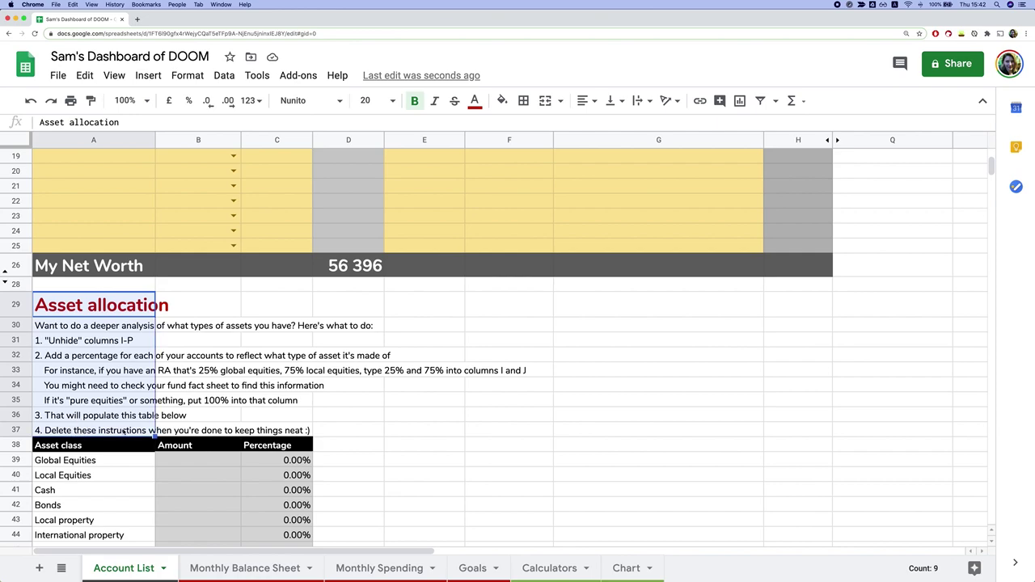
left_click(84, 307)
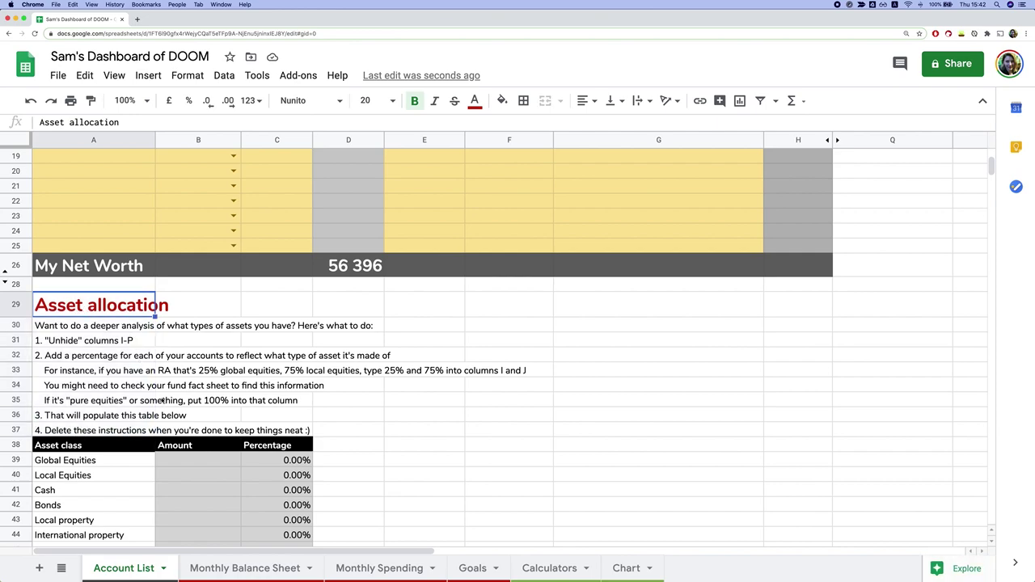
Unhide Asset allocation columns I to P on the Account List sheet.
scroll(194, 396, "up", 10)
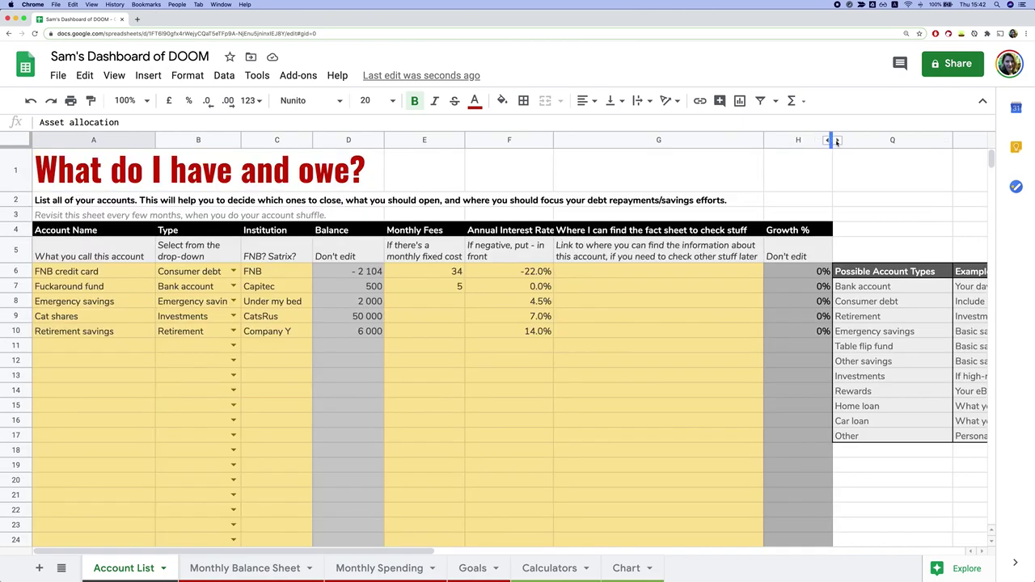
key("super+z")
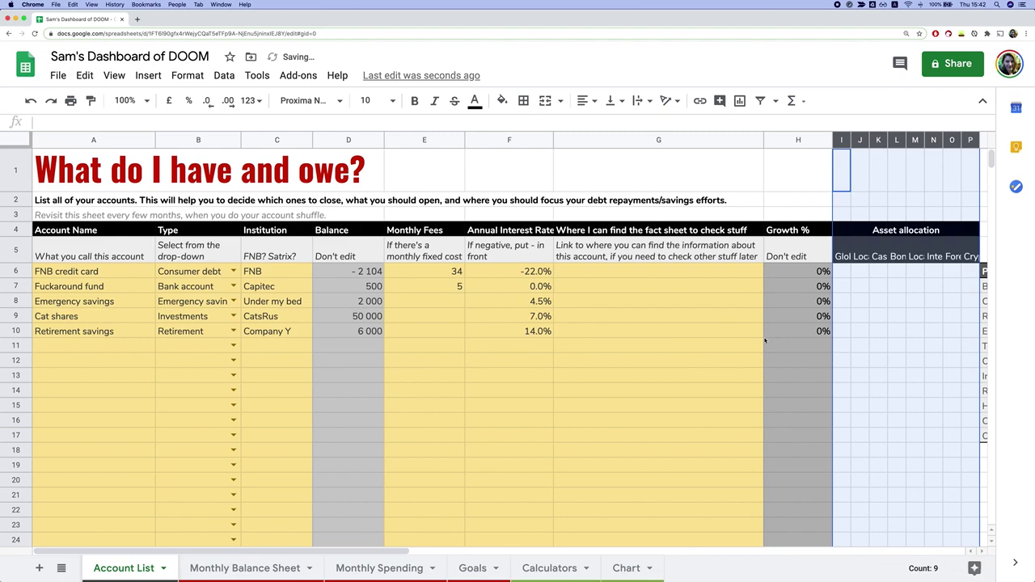
left_click(752, 332)
left_click_drag(858, 271, 915, 272)
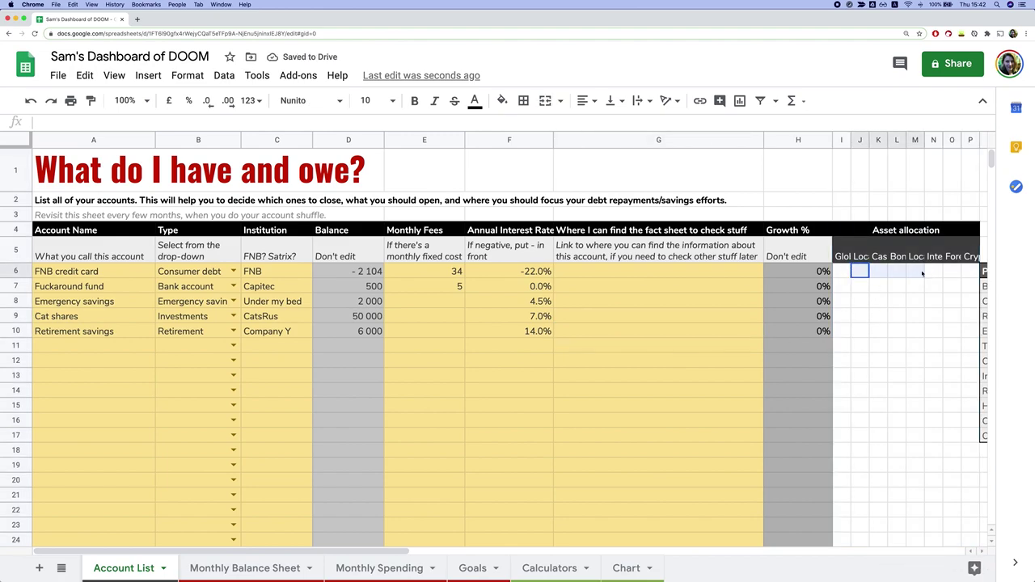
Add S&P500 and Bonds as account names in A11 and A12, below Retirement savings.
left_click(127, 344)
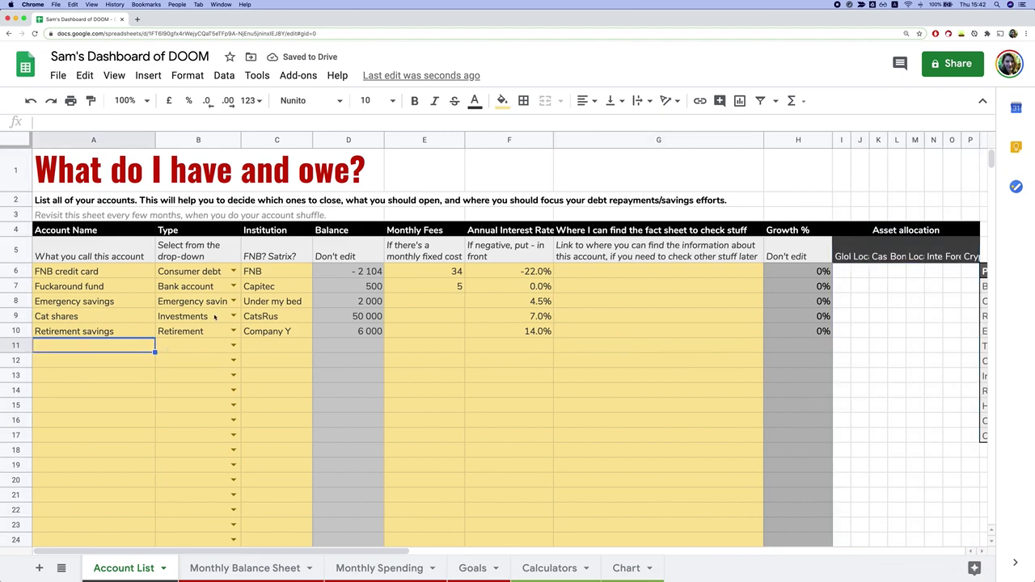
left_click(105, 317)
key("Down")
key("Down")
type("A")
key("BackSpace")
key("BackSpace")
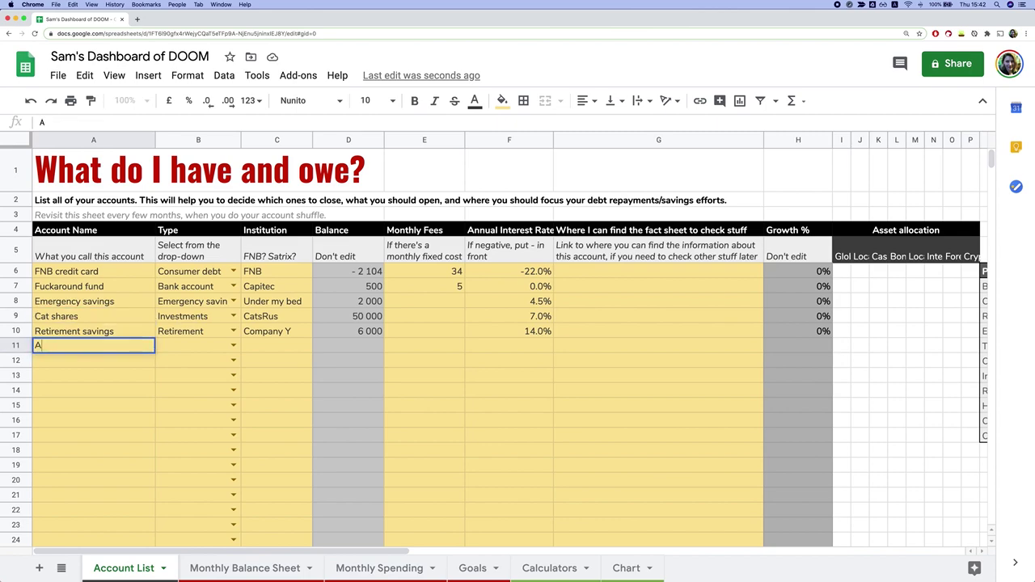
type("S&P500")
key("Return")
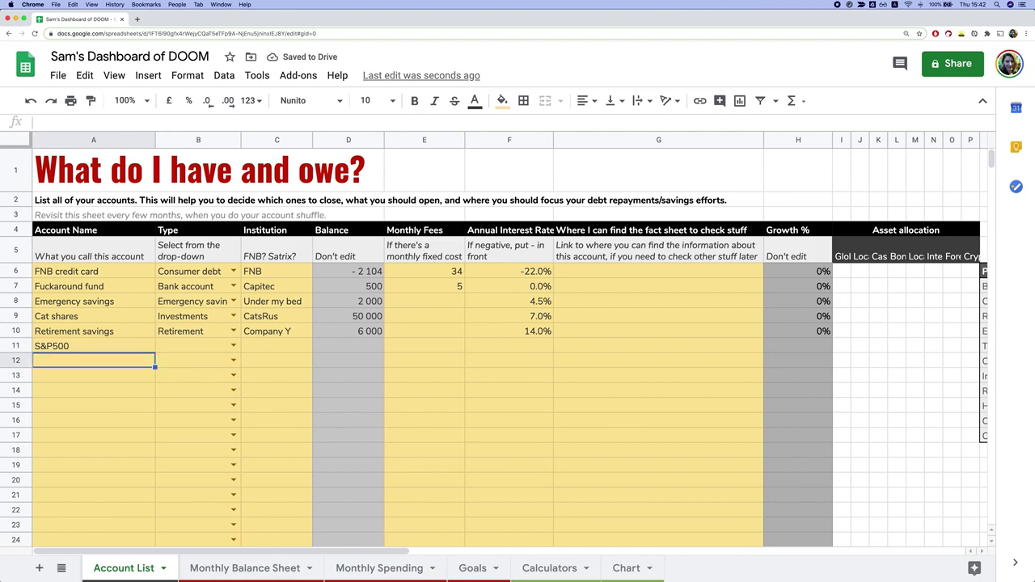
type("Bonds")
key("Return")
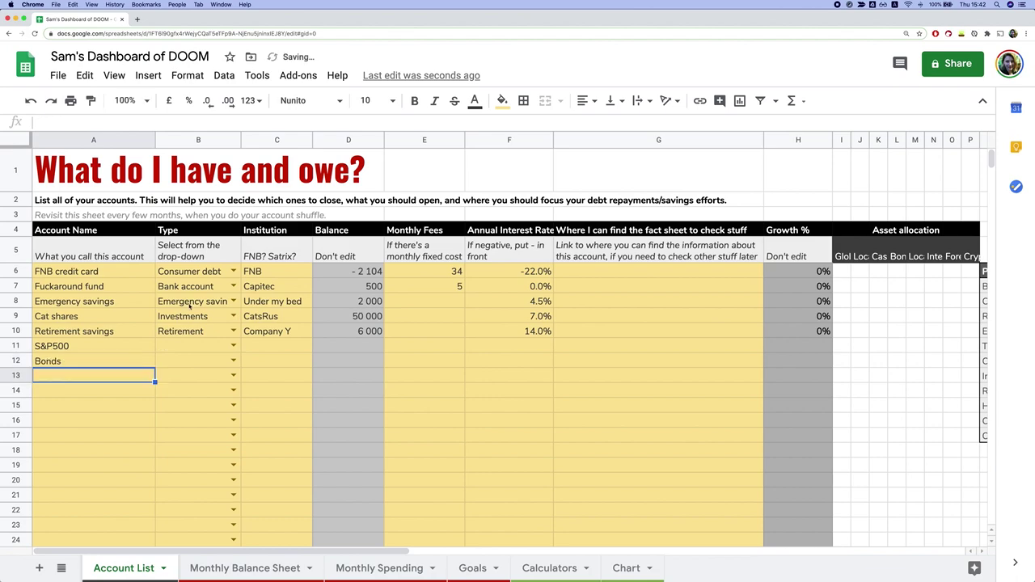
Check the Balance formulas on the Account List and the FNB credit card's Latest Balance formula on the Monthly Balance Sheet.
left_click_drag(365, 271, 365, 331)
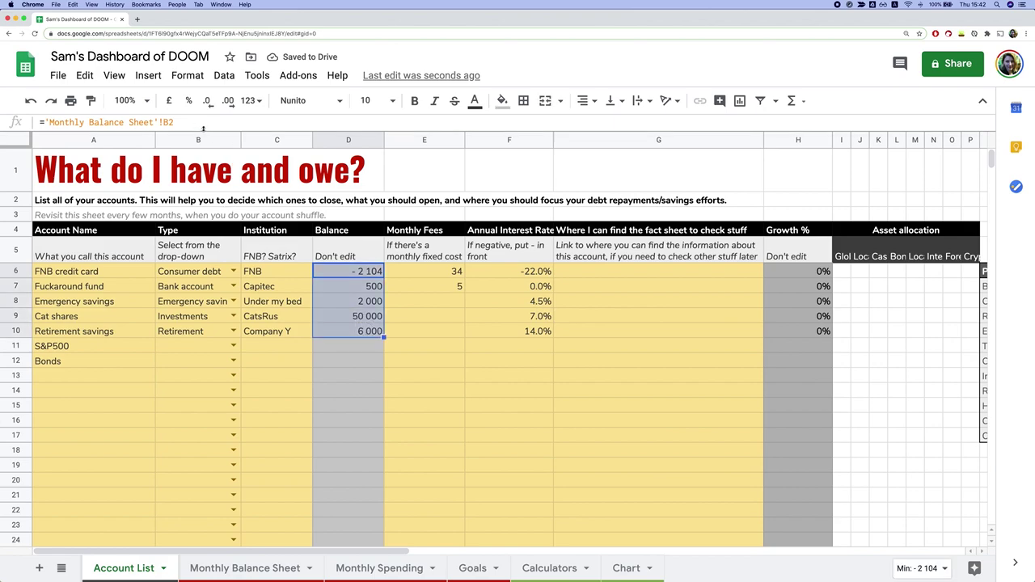
key("Return")
left_click(368, 376)
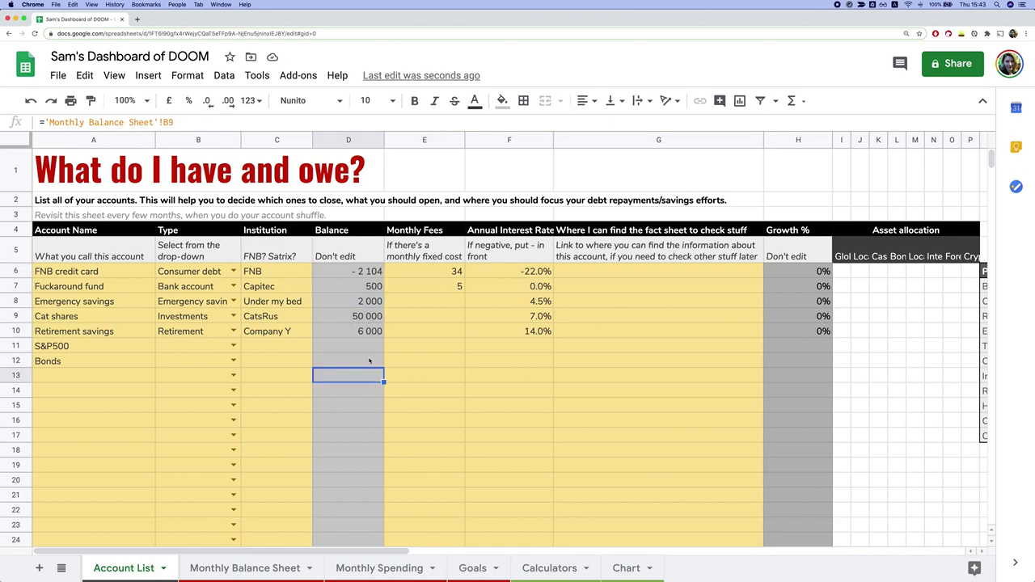
left_click(287, 570)
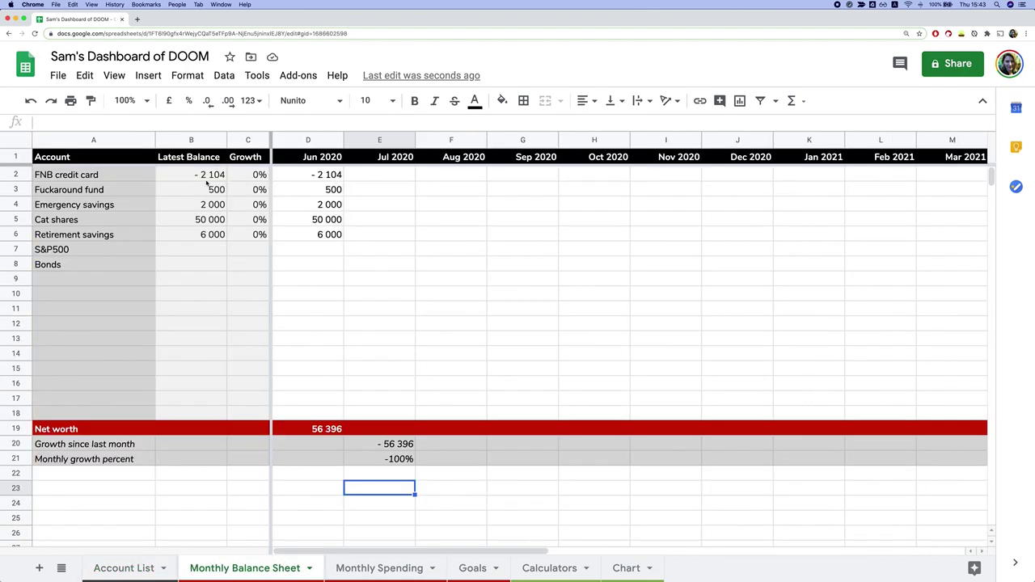
left_click(193, 171)
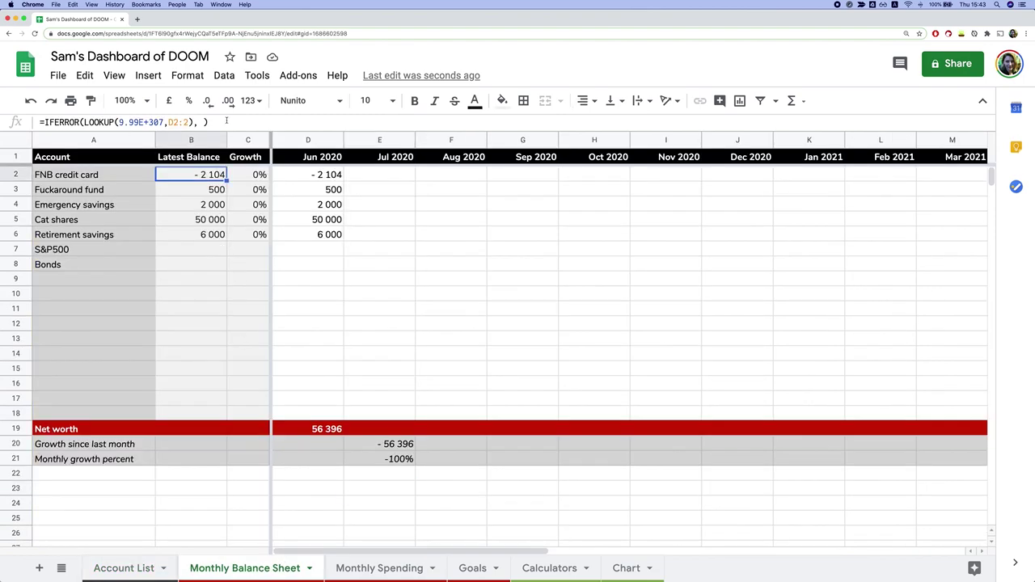
type("§")
left_click(402, 264)
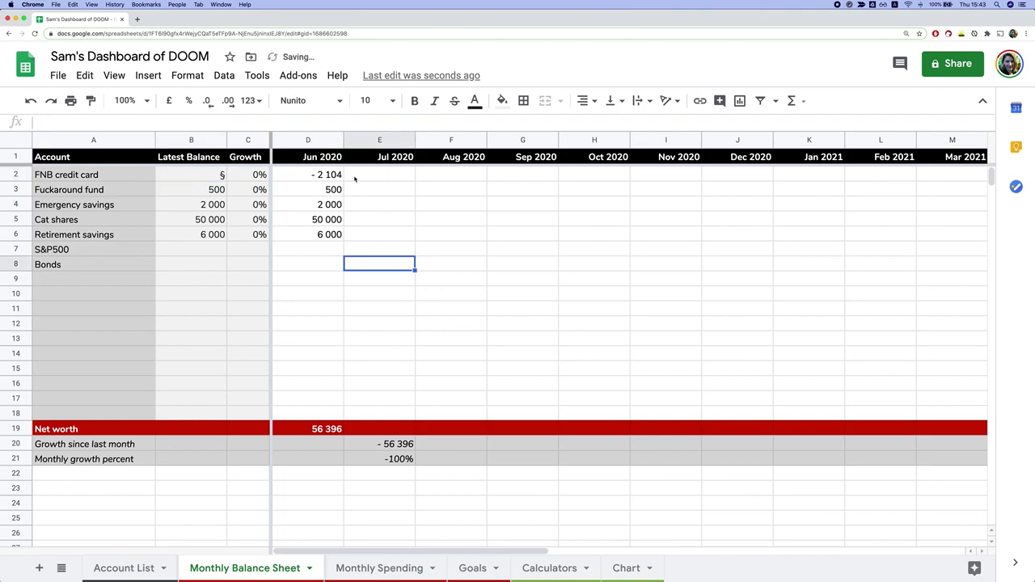
key("super+z")
left_click(369, 247)
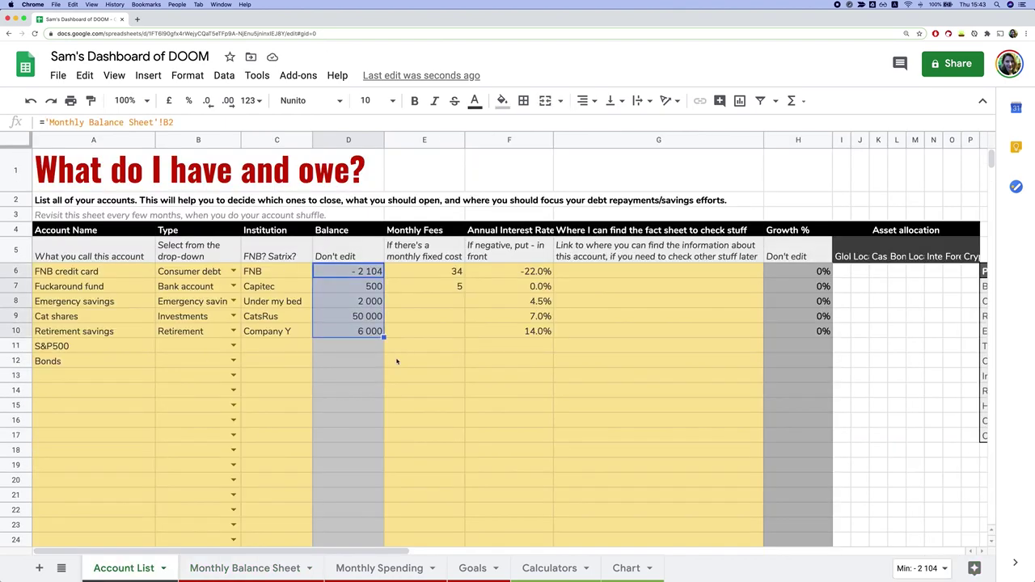
Examine the Account List balances from FNB credit card through Bonds alongside the Monthly Balance Sheet that supplies them.
left_click(397, 361)
left_click_drag(368, 273, 365, 364)
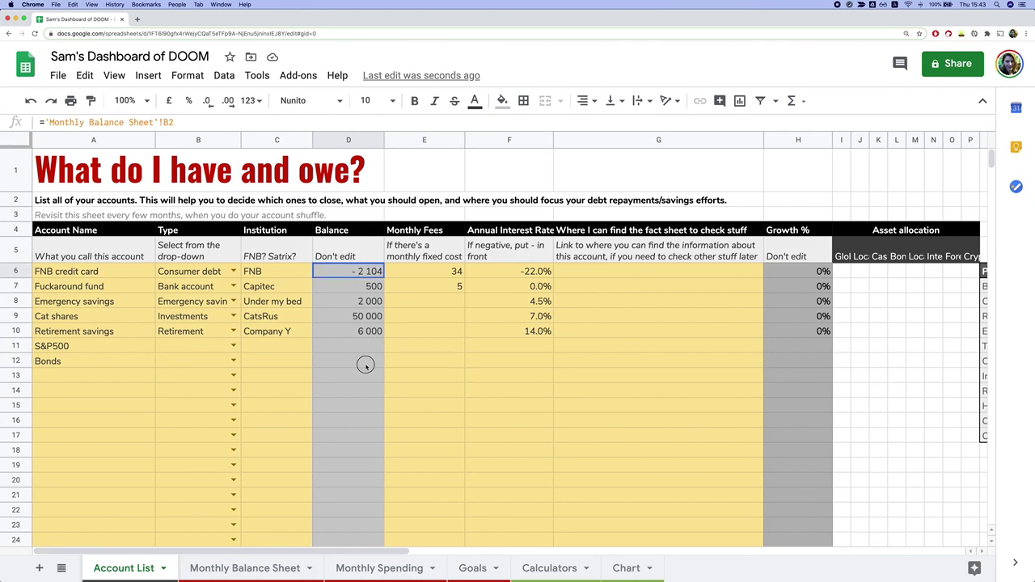
left_click(246, 567)
left_click(148, 569)
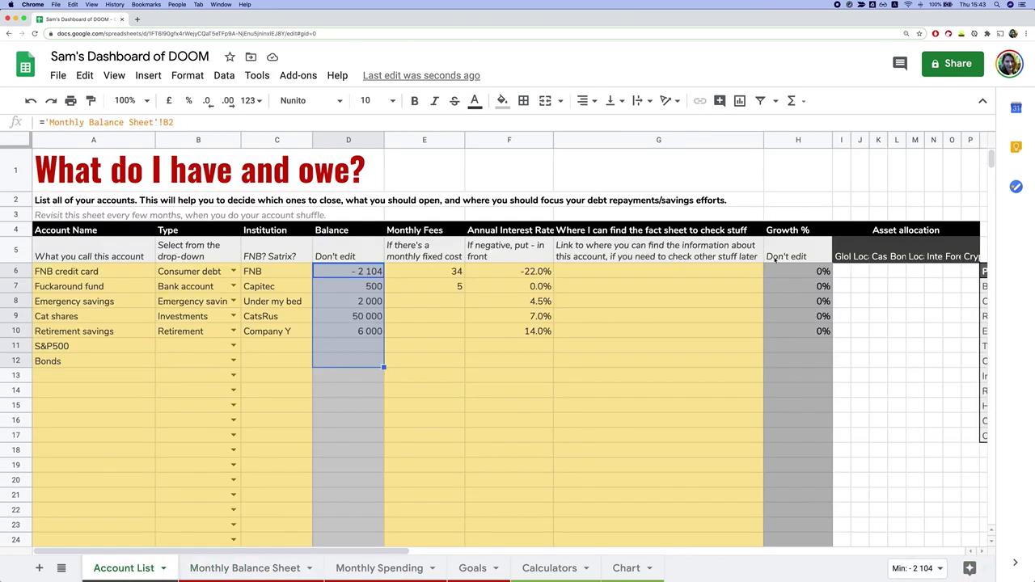
Read the full Asset allocation headings in row 5, from Global Equities through Cryptocurrencies.
left_click(884, 232)
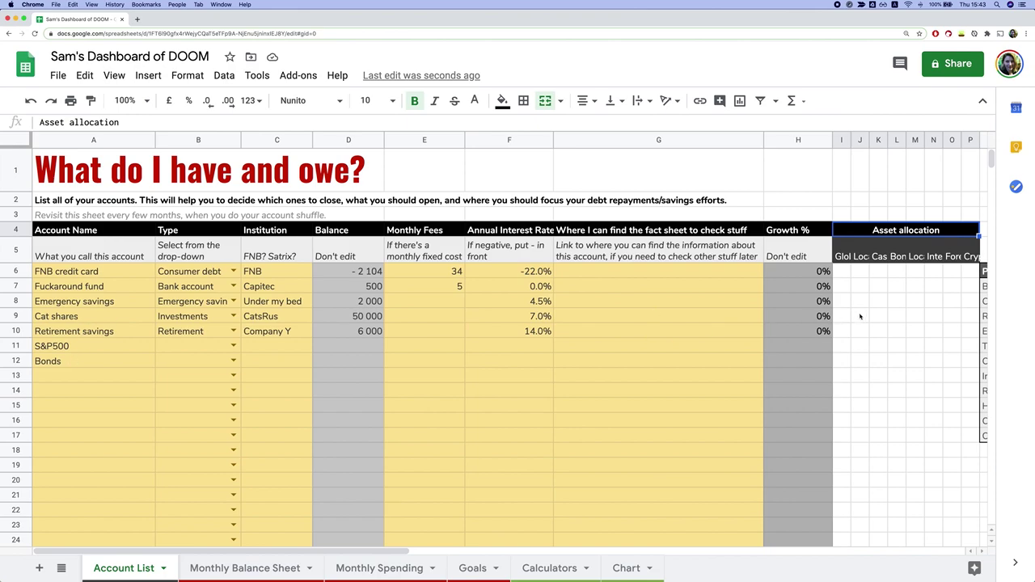
left_click(842, 257)
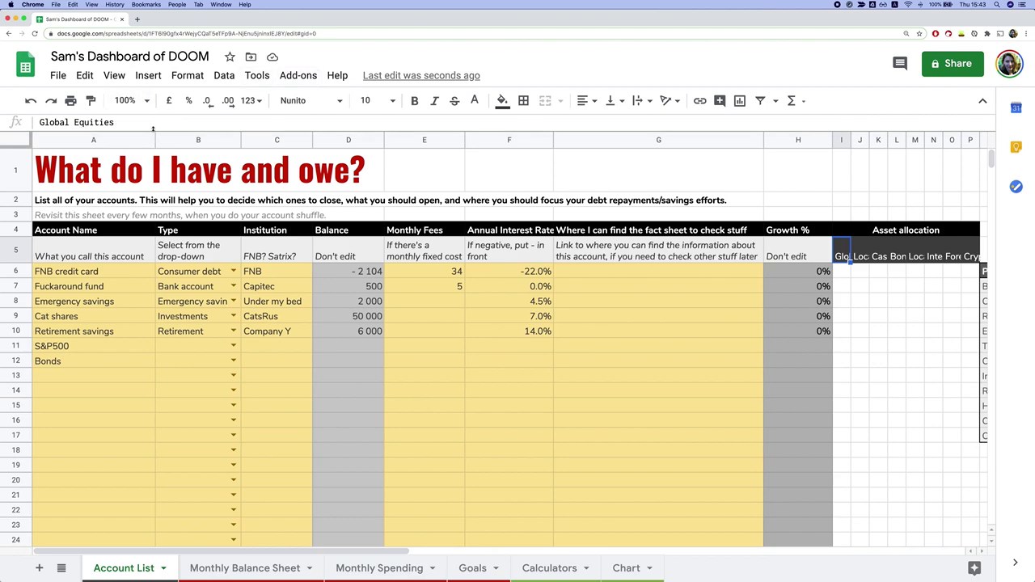
key("Right")
key("Right")
key("Right")
key("Right")
key("Right")
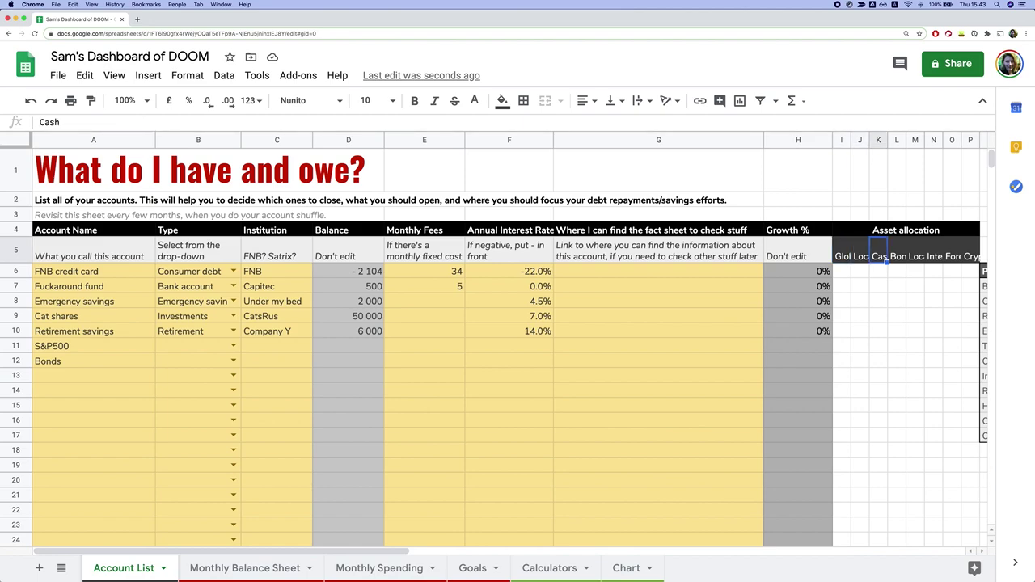
key("Right")
key("Right")
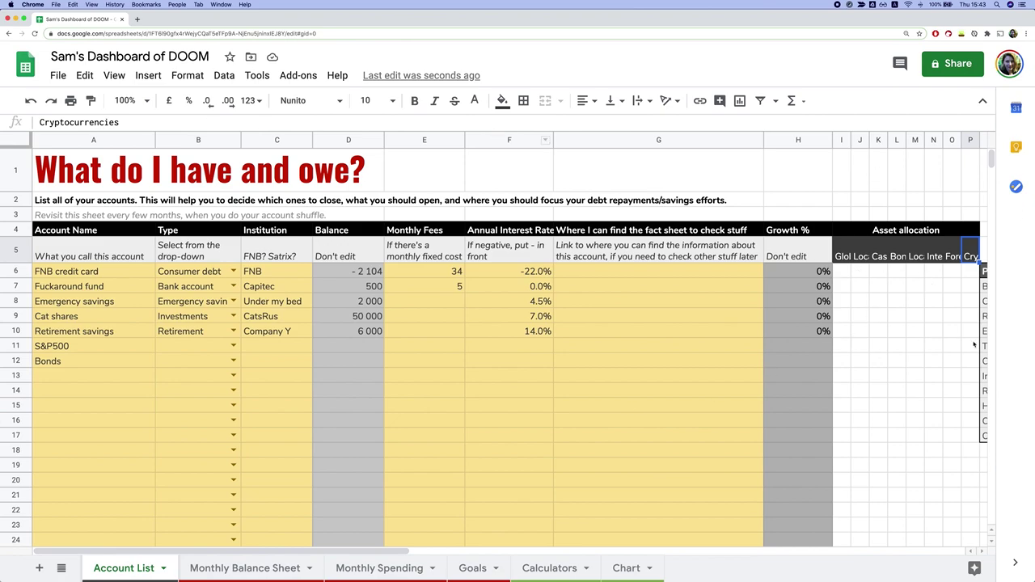
left_click(972, 317)
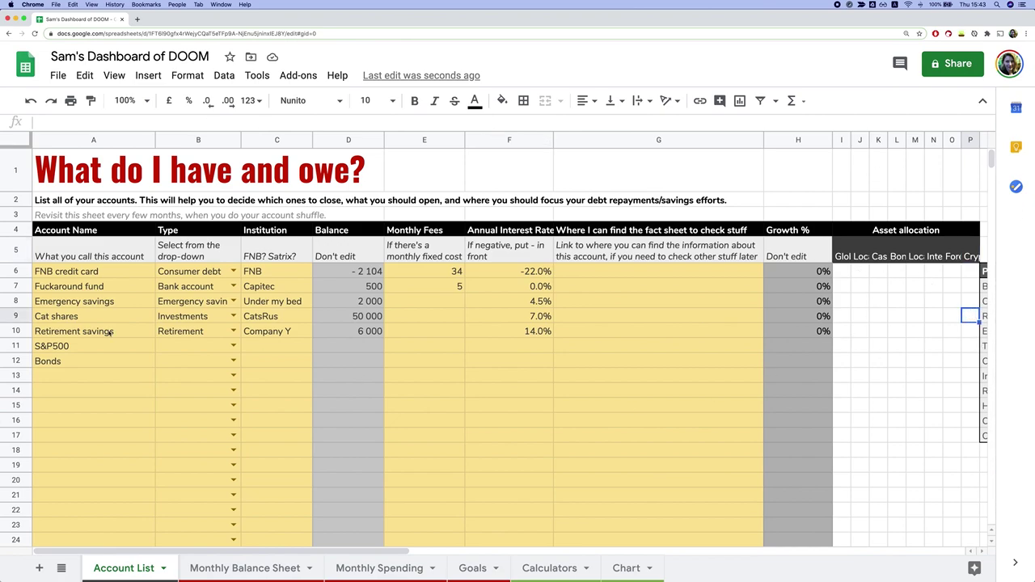
Rename the Cat shares account in A9 as Catcoin.
left_click(59, 321)
double_click(63, 321)
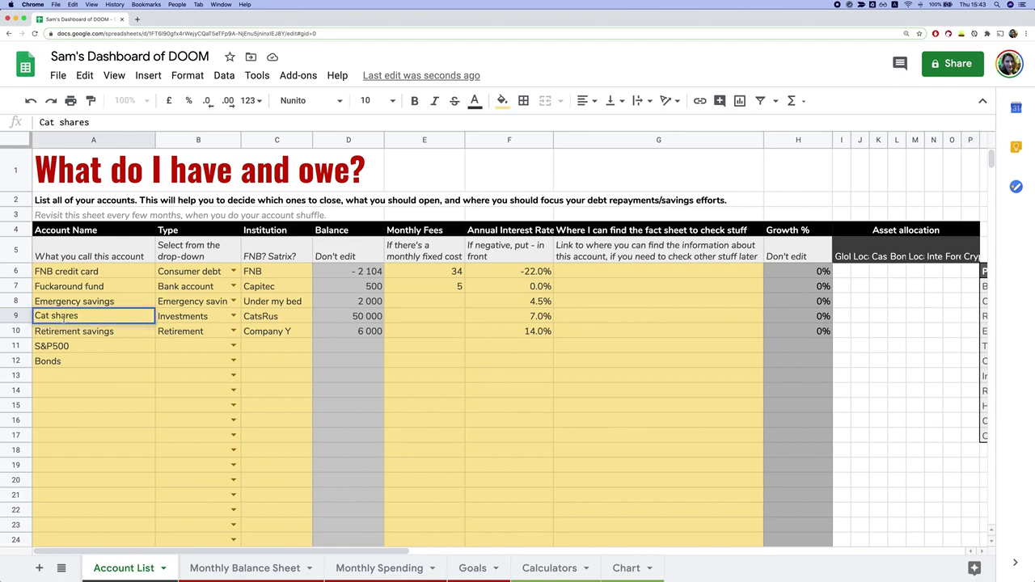
key("BackSpace")
key("BackSpace")
key("BackSpace")
key("BackSpace")
key("BackSpace")
key("BackSpace")
key("BackSpace")
type("coin")
key("Return")
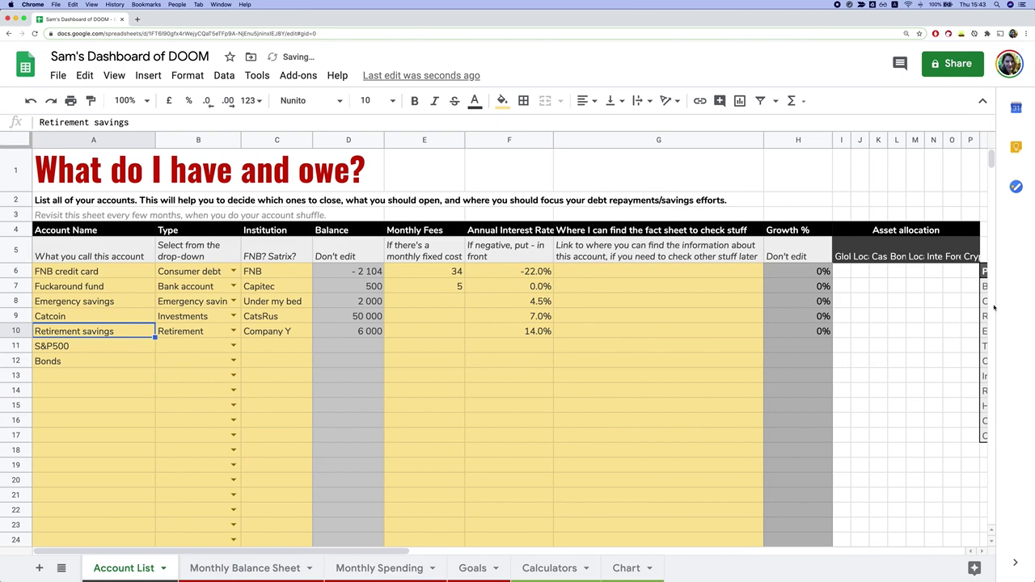
Allocate 100% of the Catcoin account to Cryptocurrencies in row 9 of the Account List.
left_click(969, 318)
type("100%")
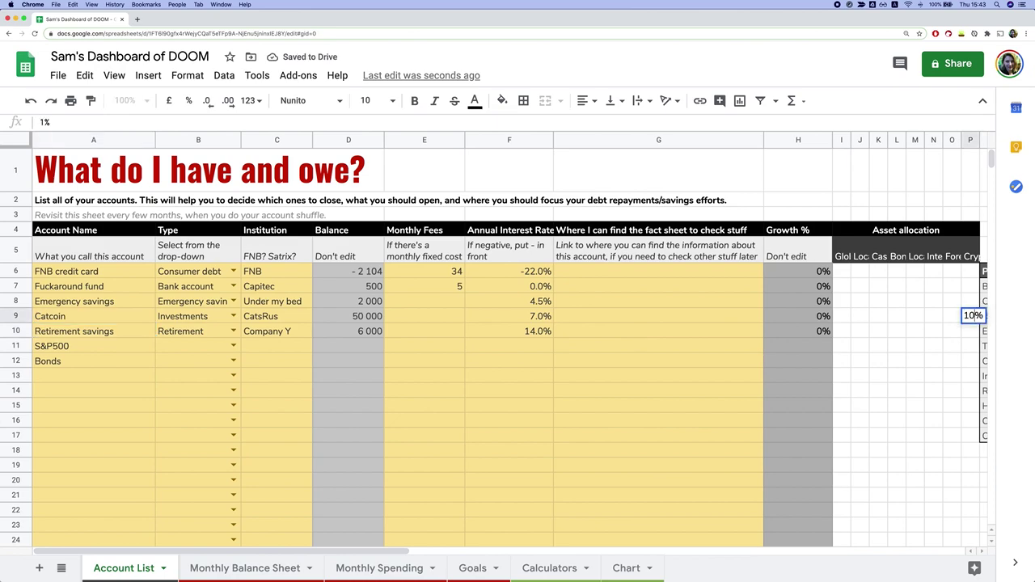
left_click(952, 345)
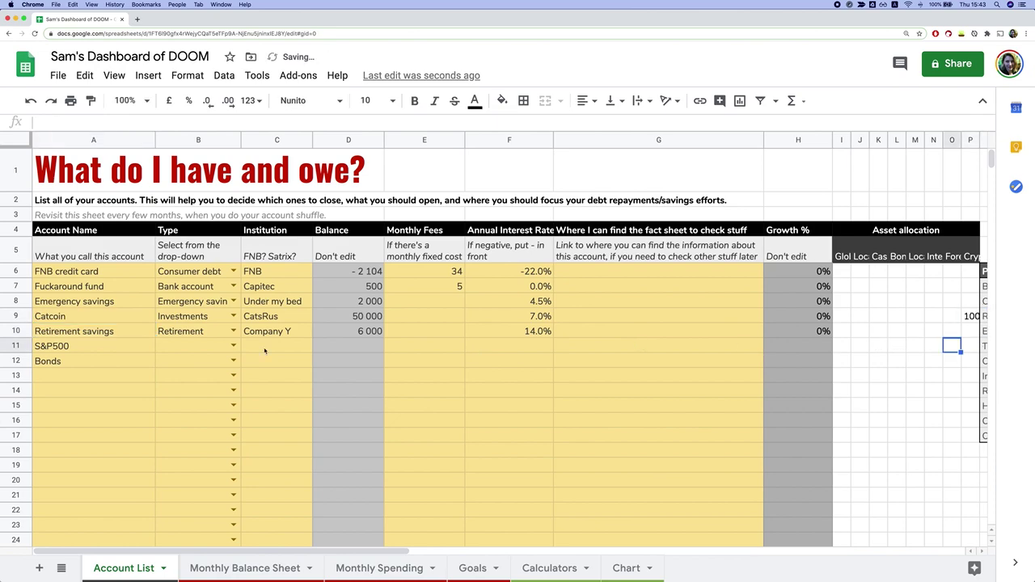
Allocate the Retirement savings account in row 10 as 20% Cash and 80% International property.
left_click(846, 331)
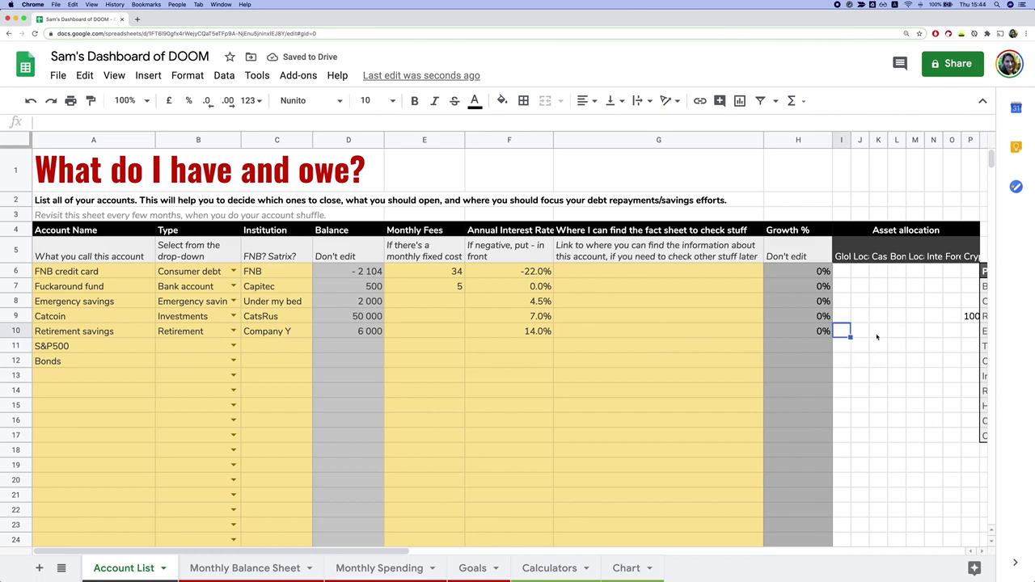
left_click(879, 331)
type("20")
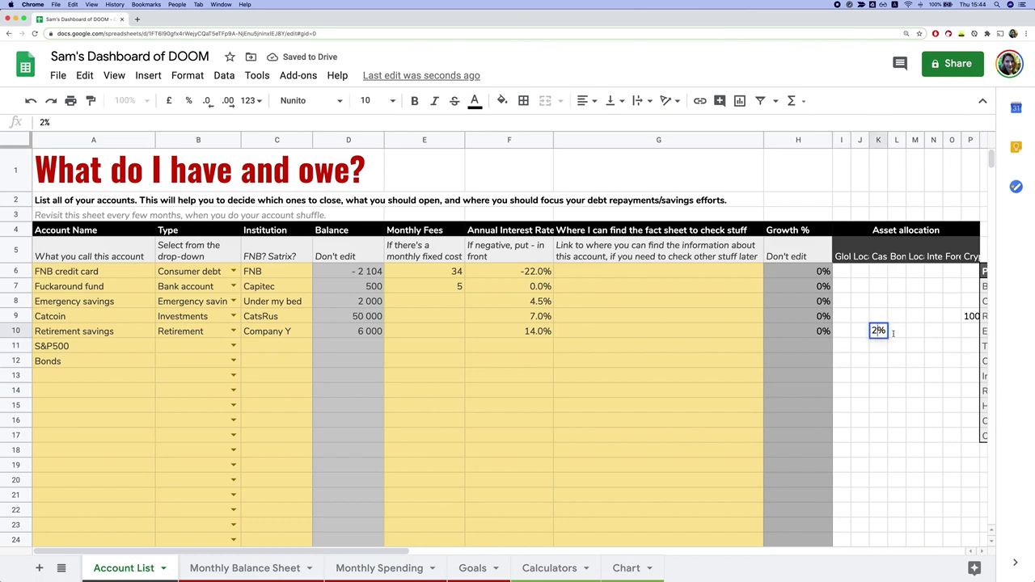
left_click(920, 334)
left_click(934, 332)
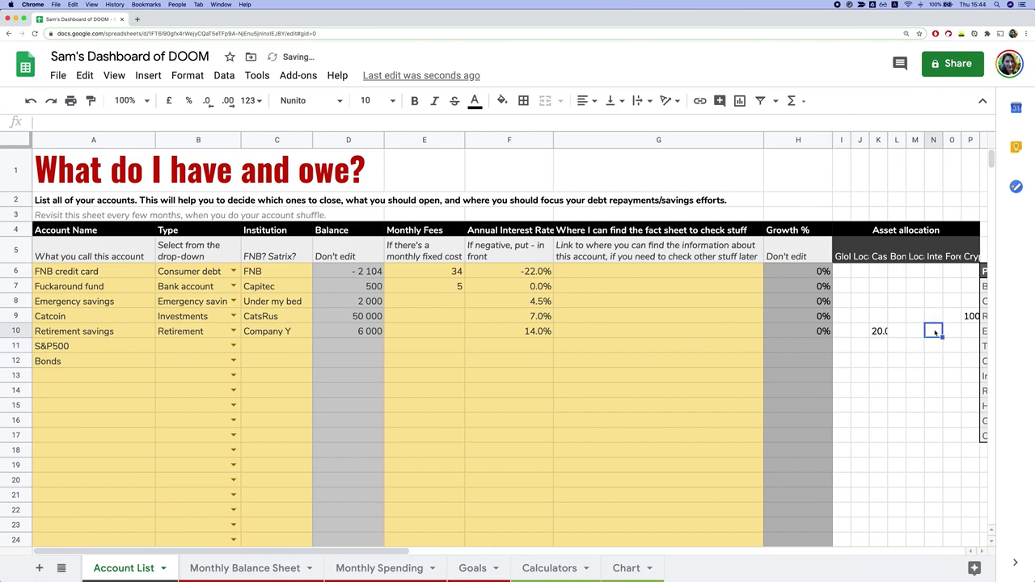
type("80")
left_click(915, 345)
left_click_drag(966, 333, 845, 332)
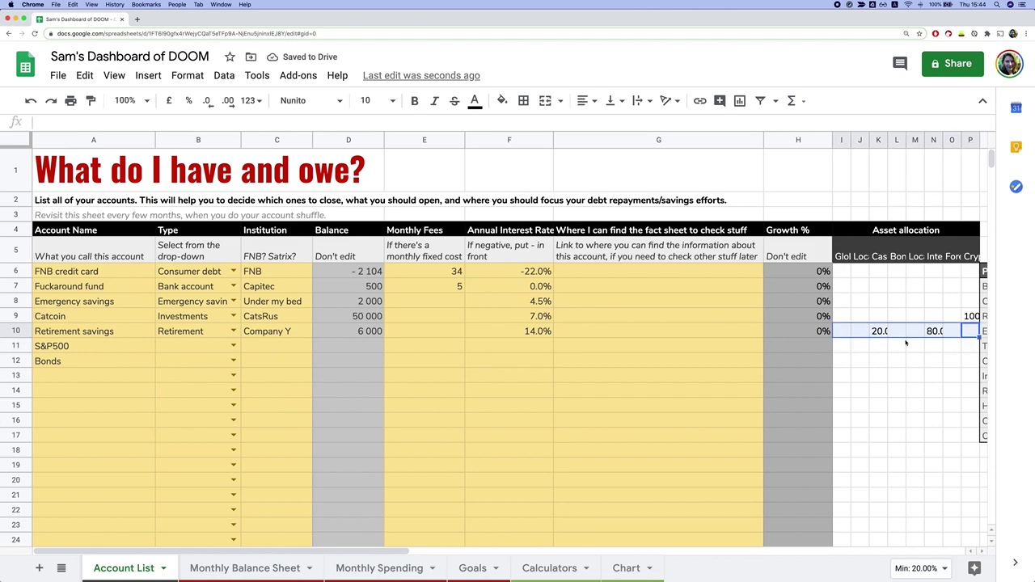
left_click(892, 333)
left_click(934, 332, "shift")
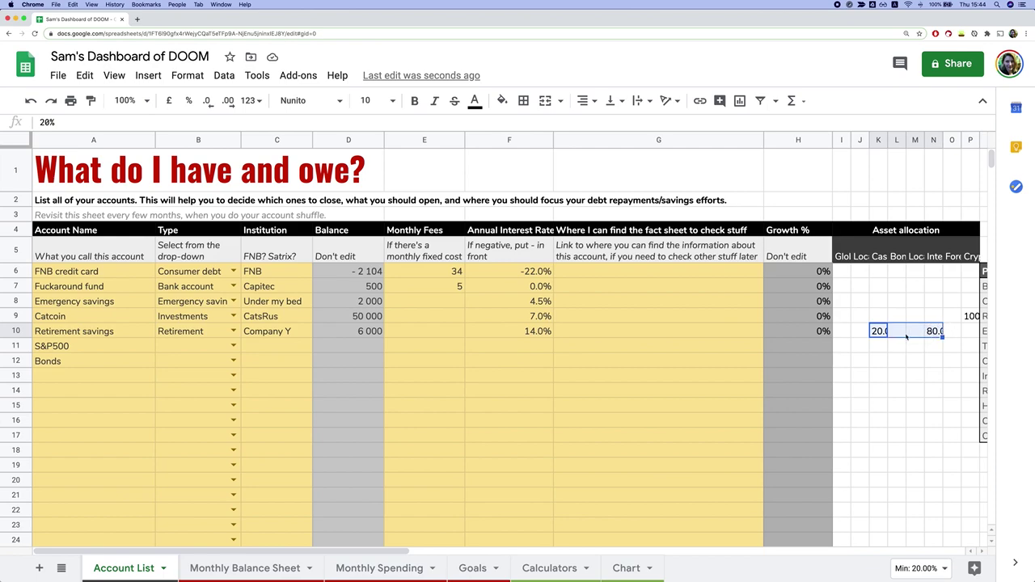
left_click(864, 346)
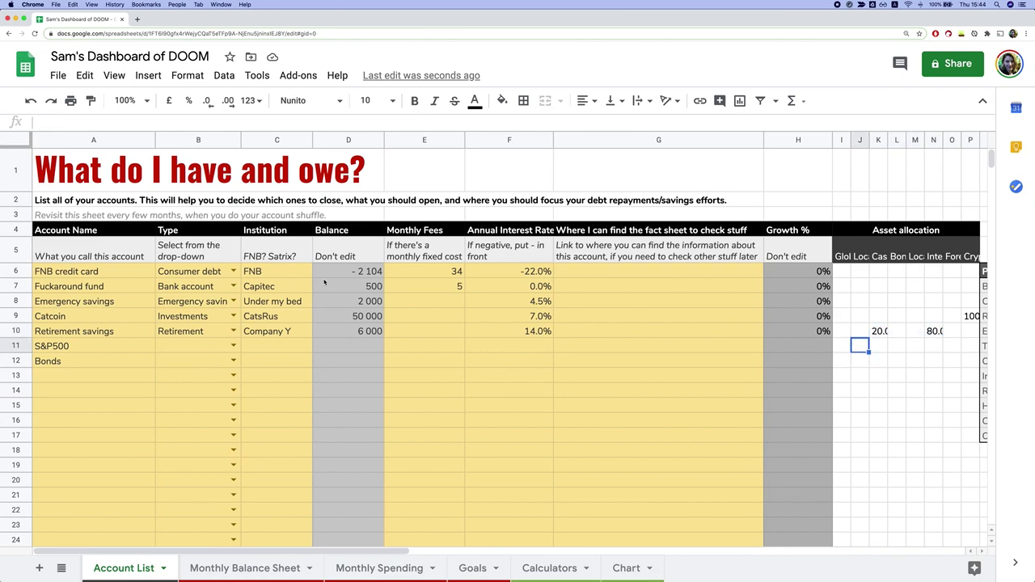
Allocate 100% of the S&P500 account in row 11 to Global Equities.
left_click(855, 259)
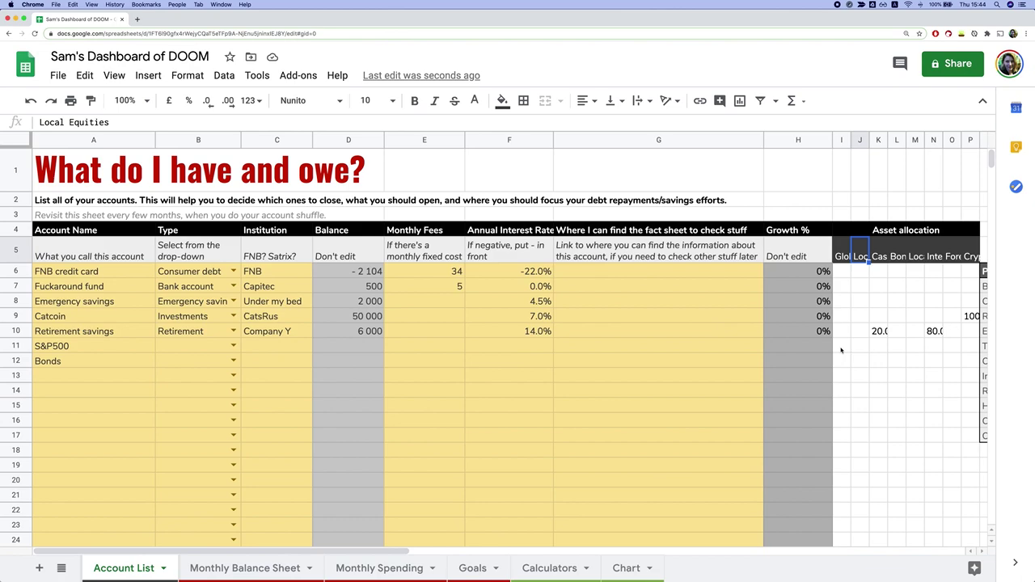
left_click(841, 350)
type("100")
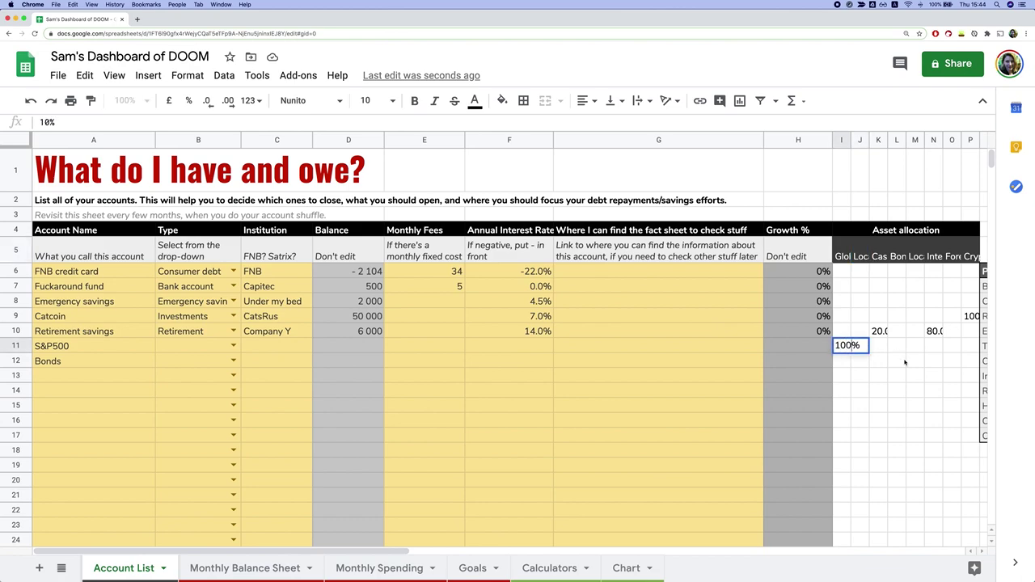
key("Return")
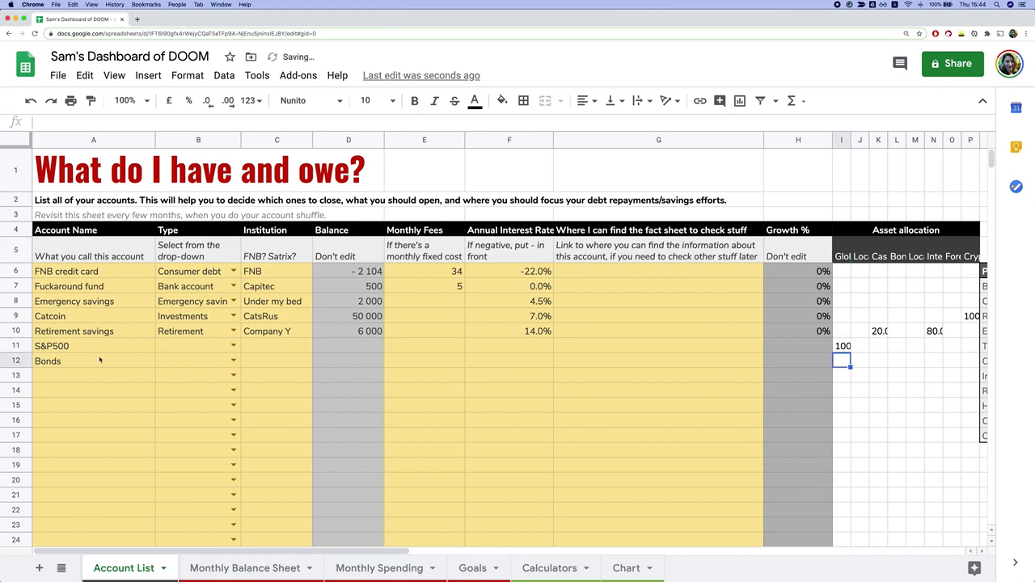
Allocate 100% of the Bonds account in row 12 to the Bonds asset class.
left_click(100, 360)
left_click(861, 256)
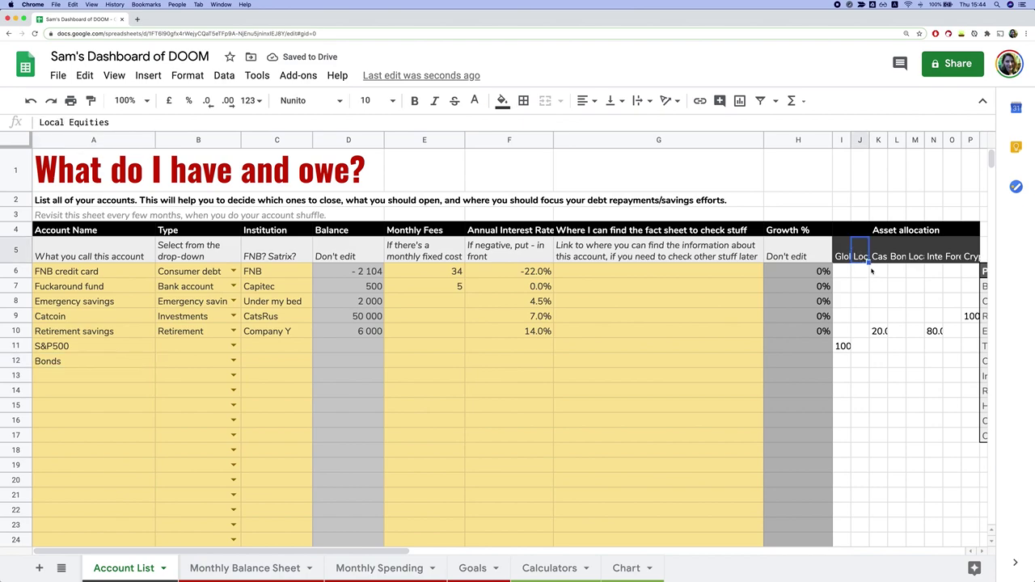
left_click(902, 257)
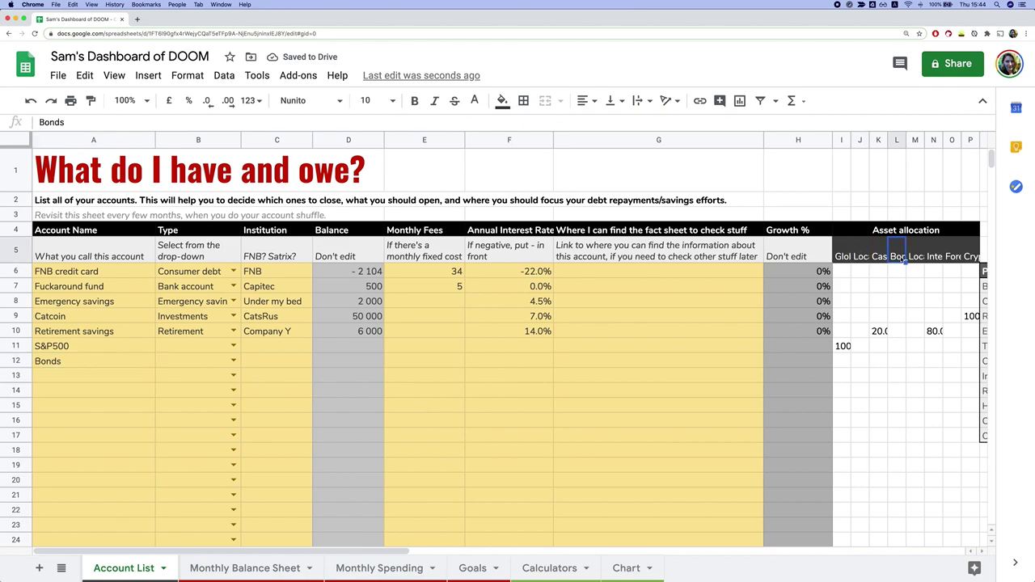
left_click(900, 361)
type("100")
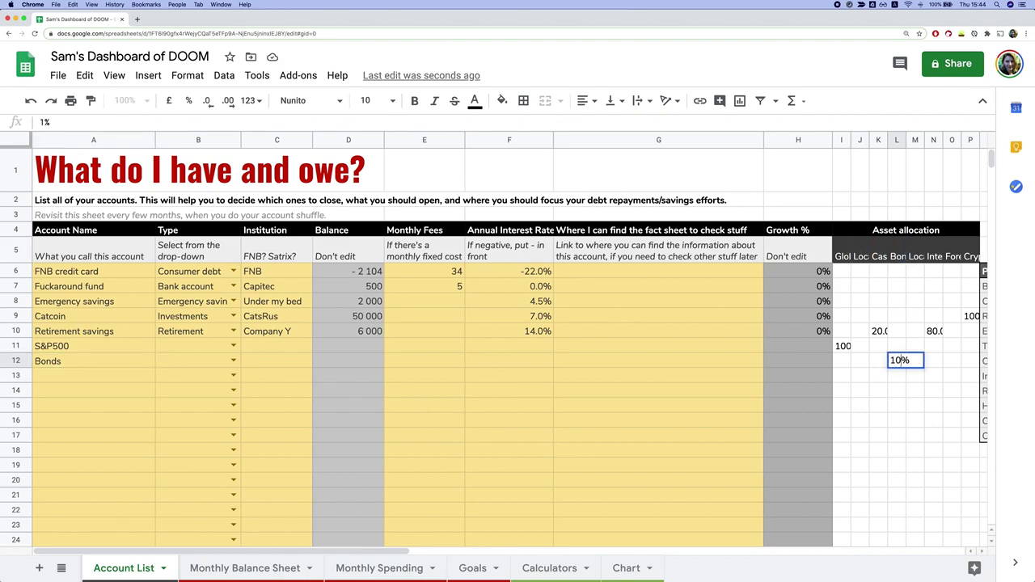
left_click(913, 376)
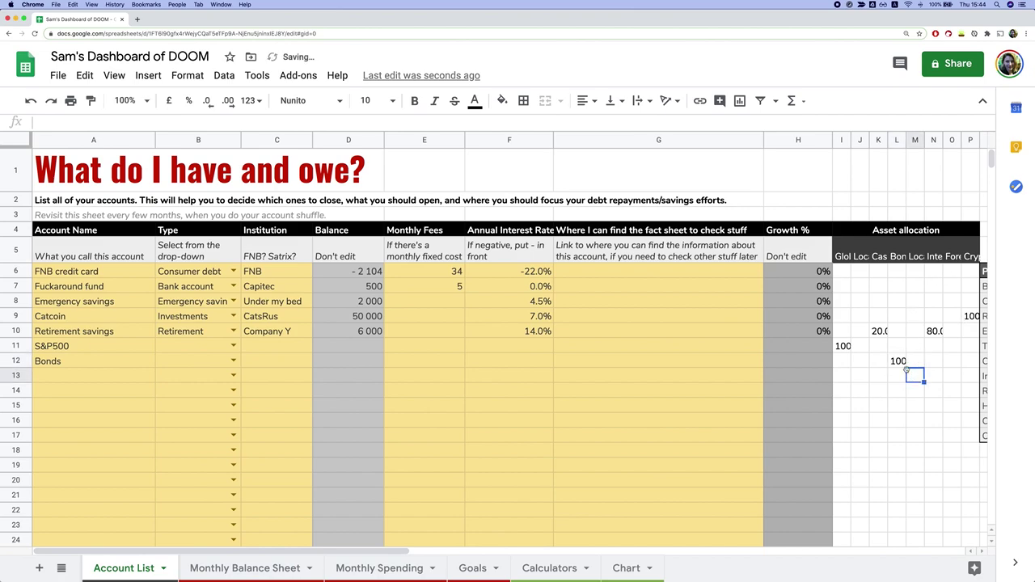
Examine the Asset allocation table below My Net Worth, including the Cryptocurrencies amount and percentage formulas.
scroll(913, 376, "down", 5)
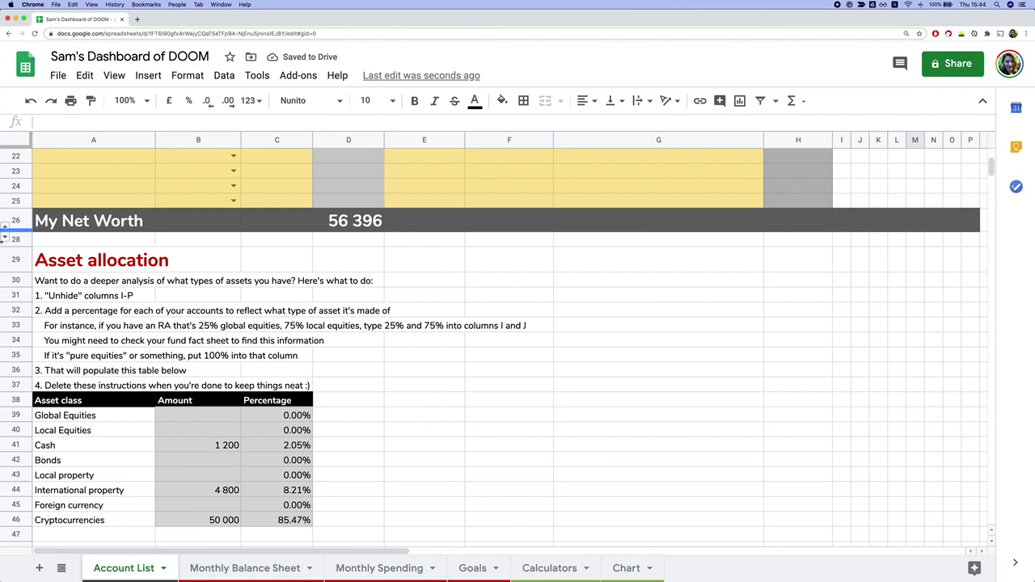
scroll(238, 399, "down", 1)
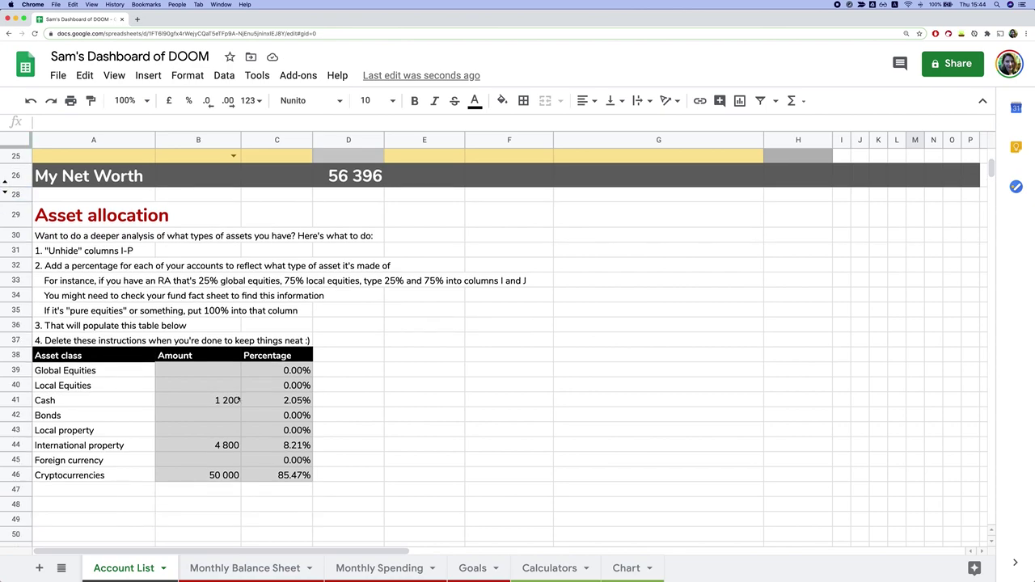
left_click_drag(93, 356, 283, 476)
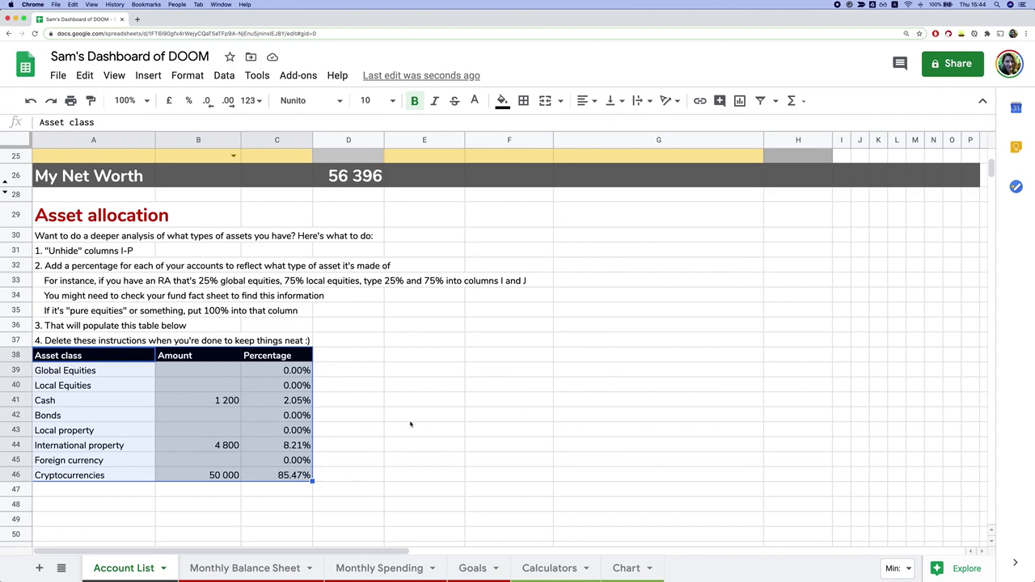
left_click(399, 478)
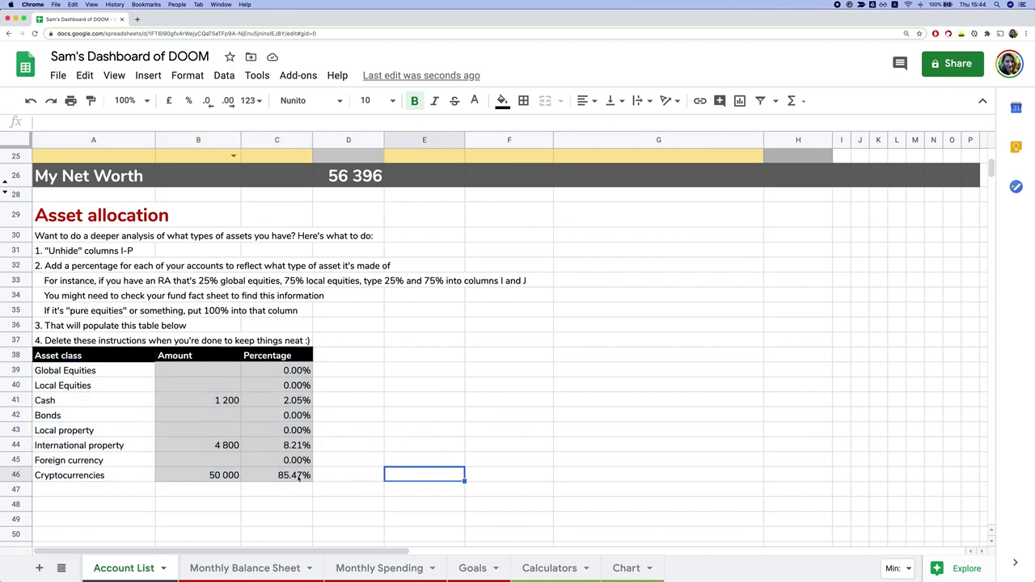
left_click(226, 476)
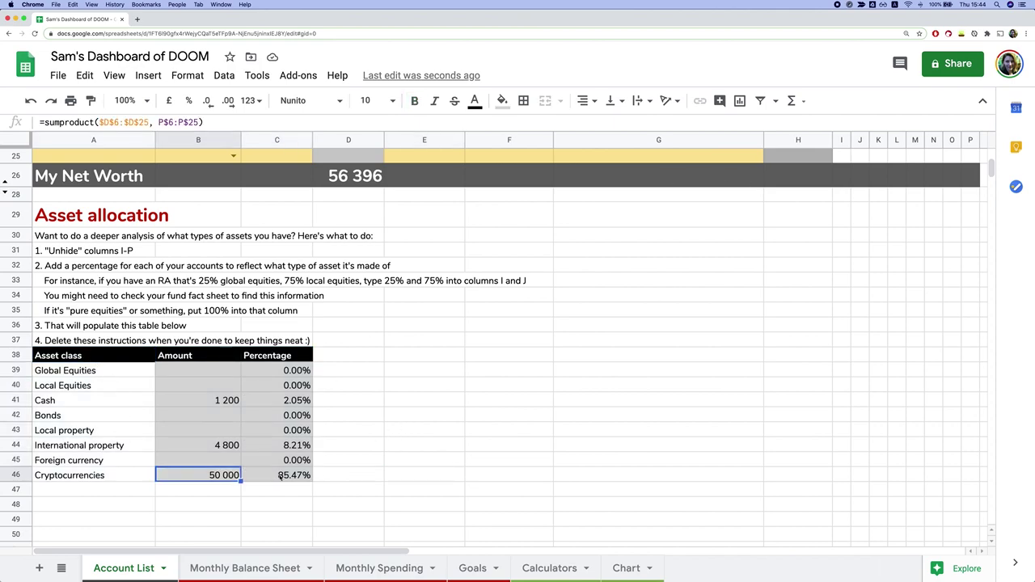
left_click_drag(280, 477, 121, 471)
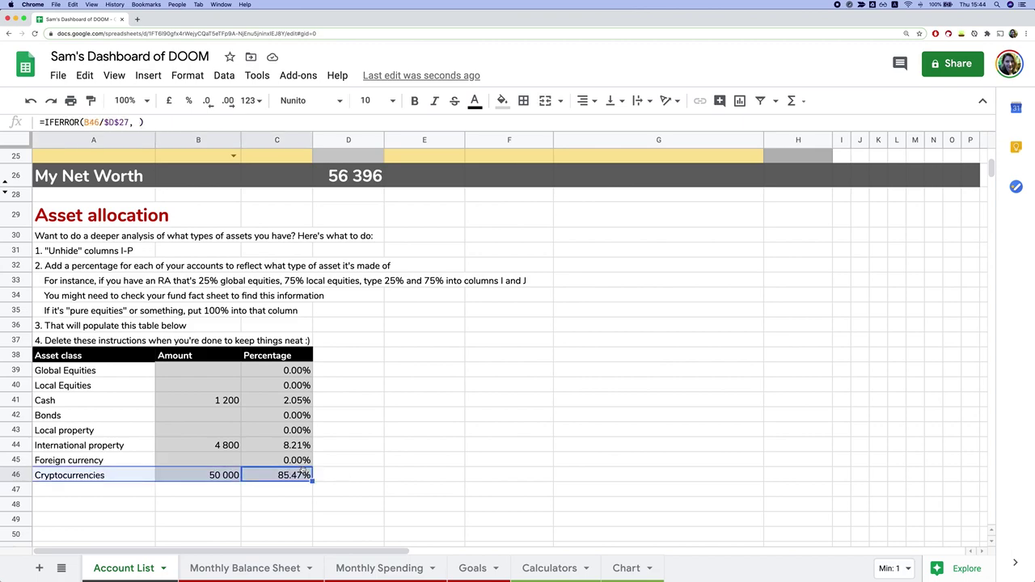
left_click(301, 474)
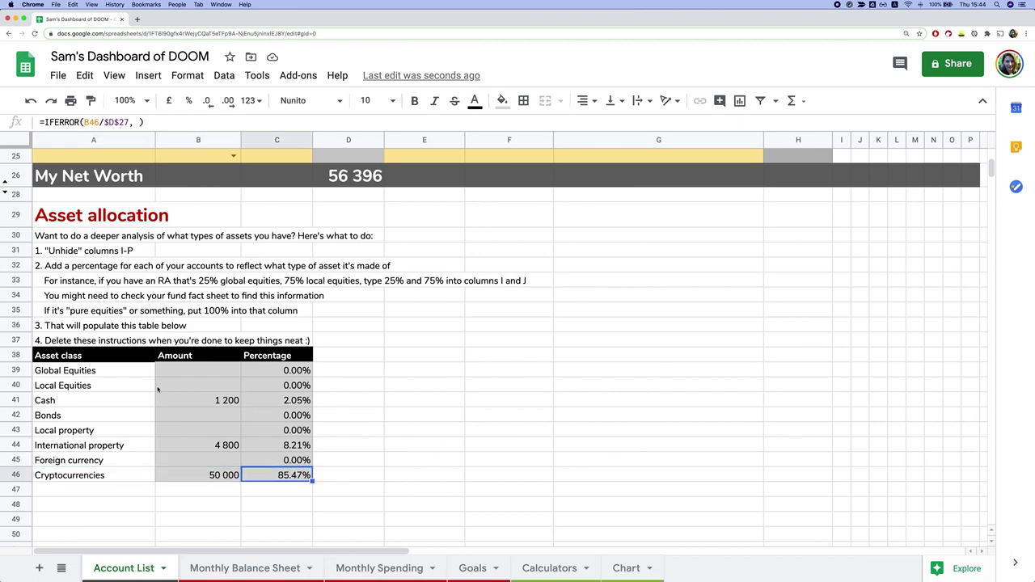
left_click_drag(65, 356, 330, 488)
left_click(331, 487)
left_click(290, 476)
left_click(90, 369, "shift")
left_click(89, 355, "shift")
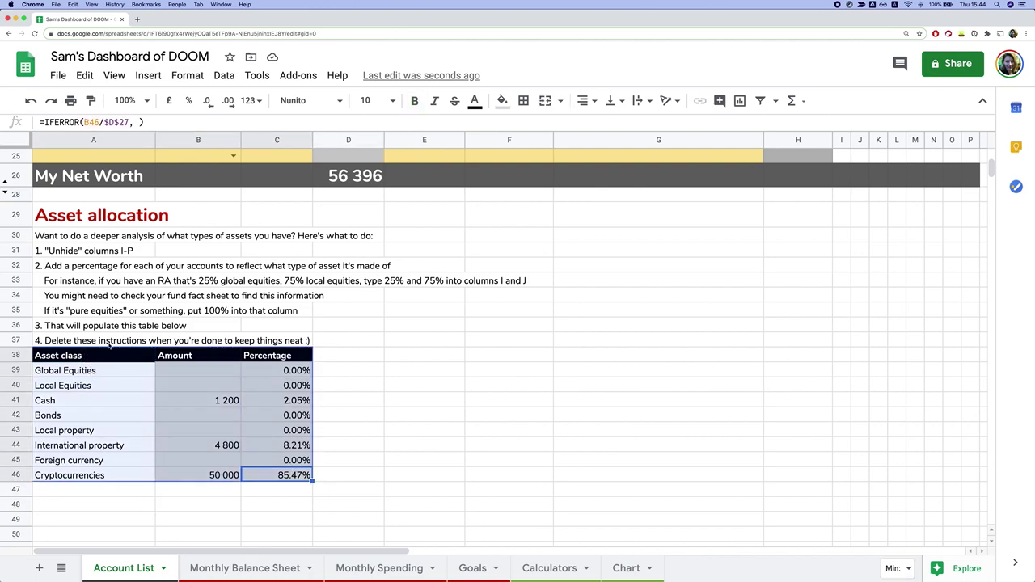
Review the Account List and Monthly Balance Sheet alongside the Current amounts for all goals on the Goals sheet.
scroll(155, 390, "up", 10)
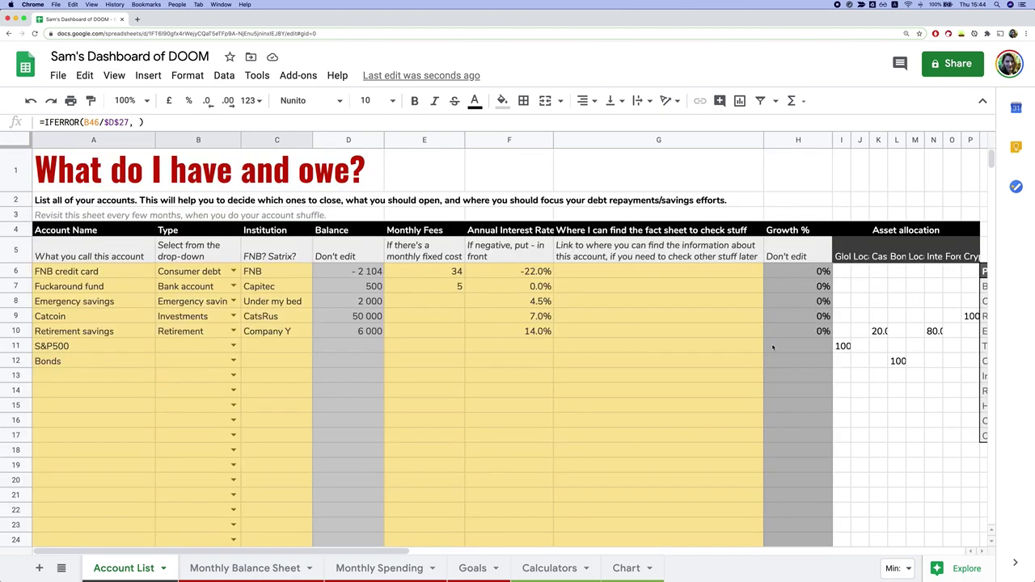
scroll(108, 405, "down", 3)
left_click(231, 576)
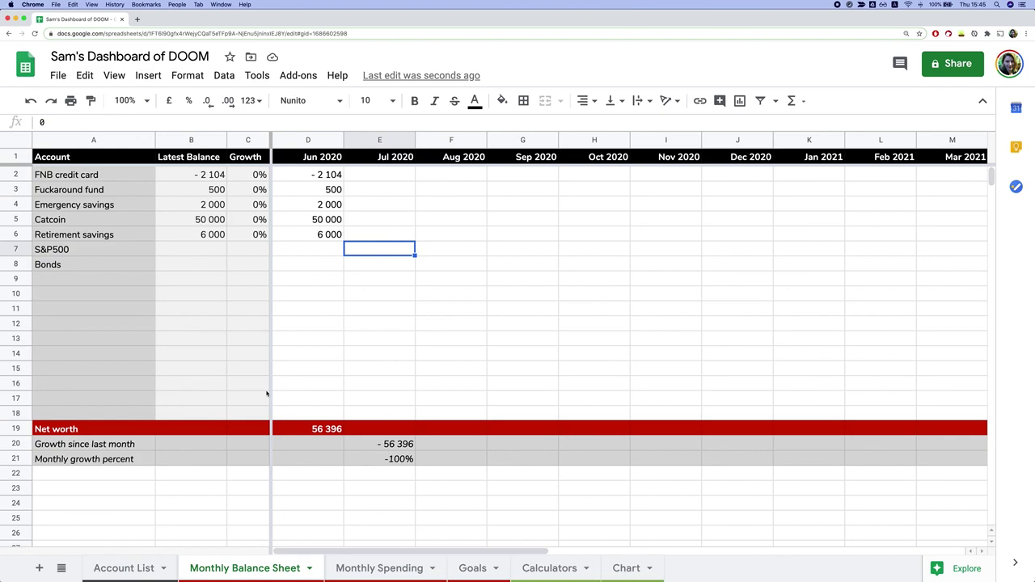
left_click(471, 568)
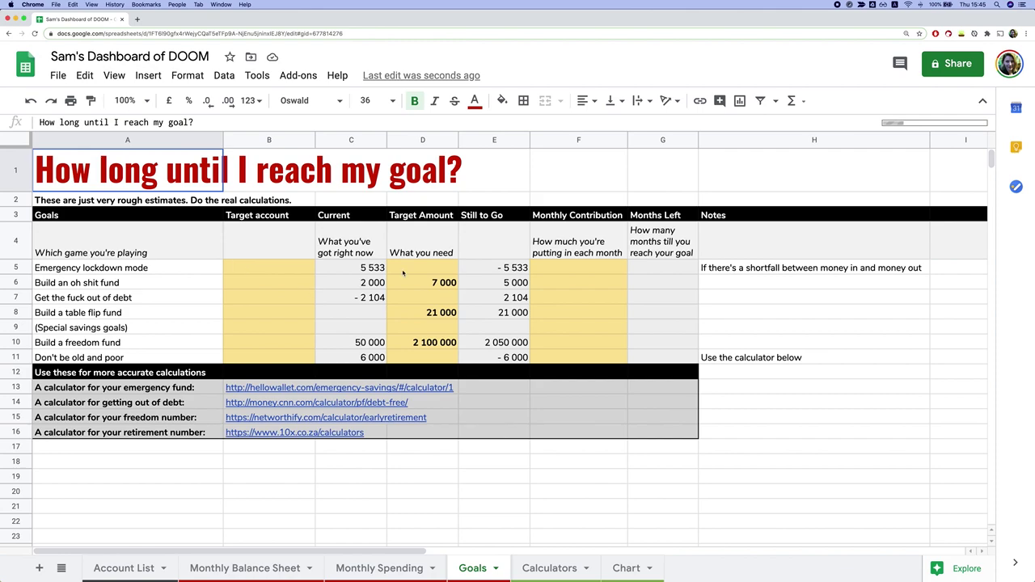
left_click_drag(360, 267, 356, 358)
left_click(125, 569)
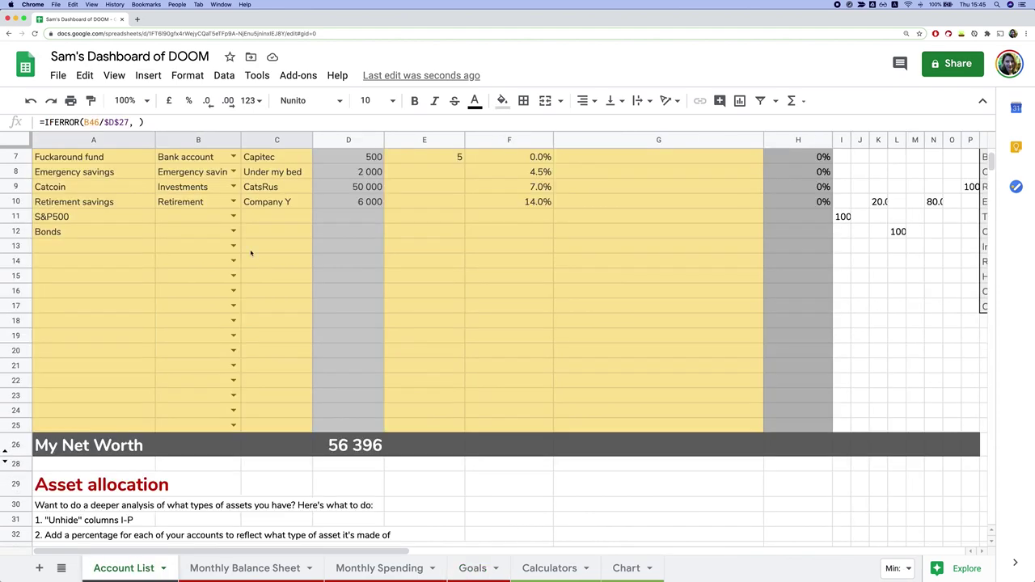
scroll(159, 338, "up", 3)
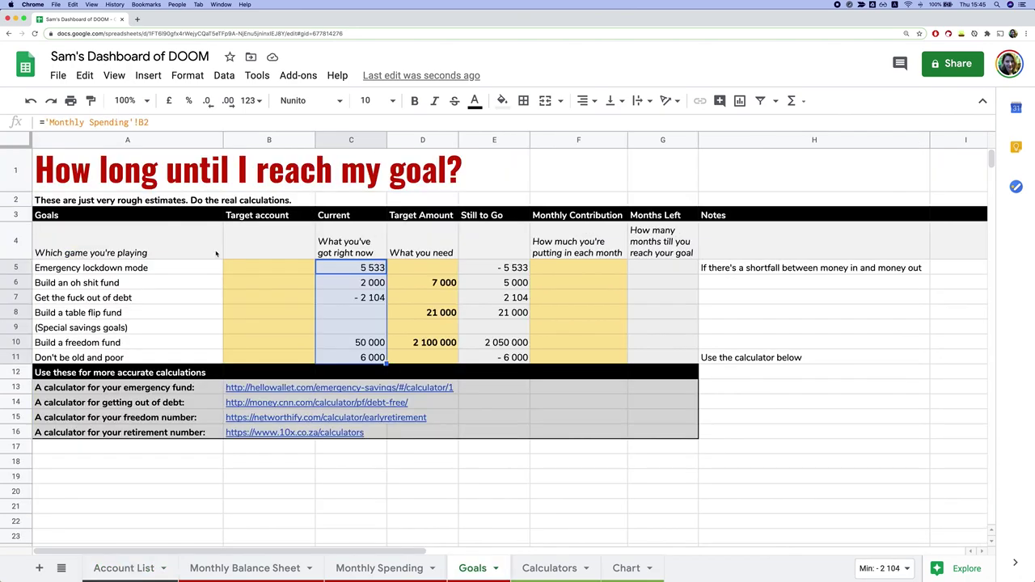
left_click(363, 270)
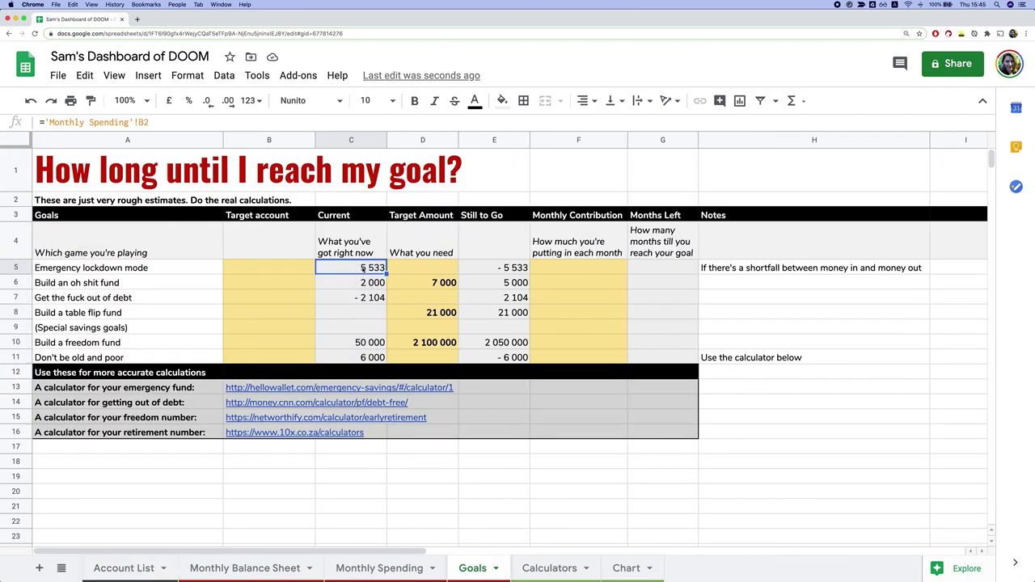
left_click_drag(363, 270, 370, 357)
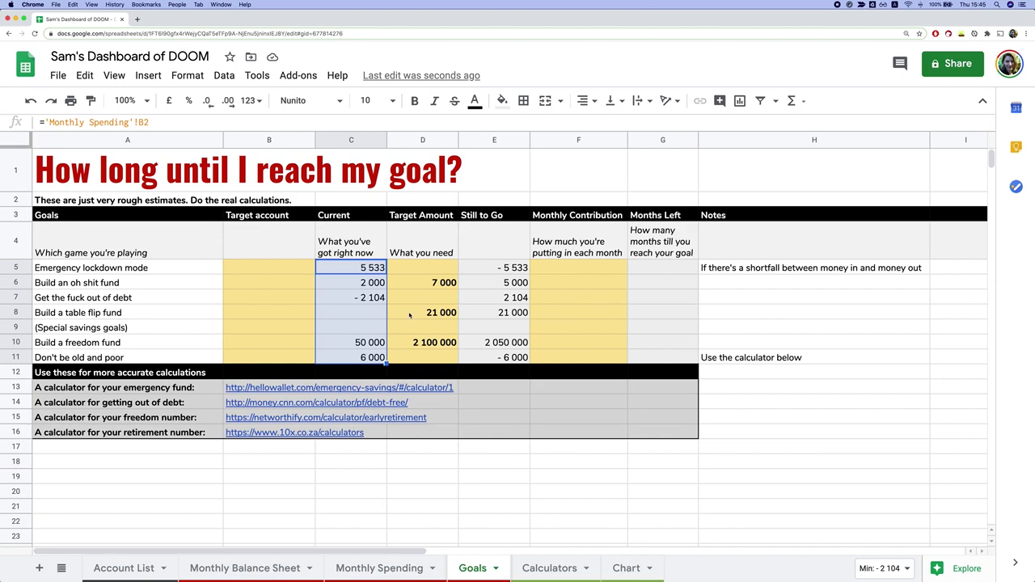
Examine the goal names and Target account cells for Emergency lockdown mode and Build a table flip fund.
left_click(283, 283)
left_click(280, 275)
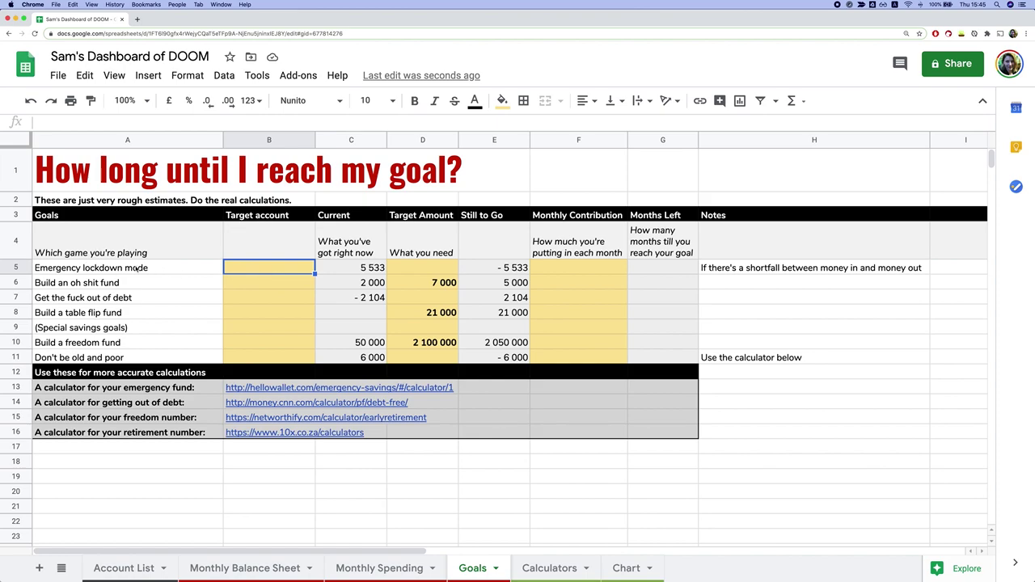
left_click(87, 268)
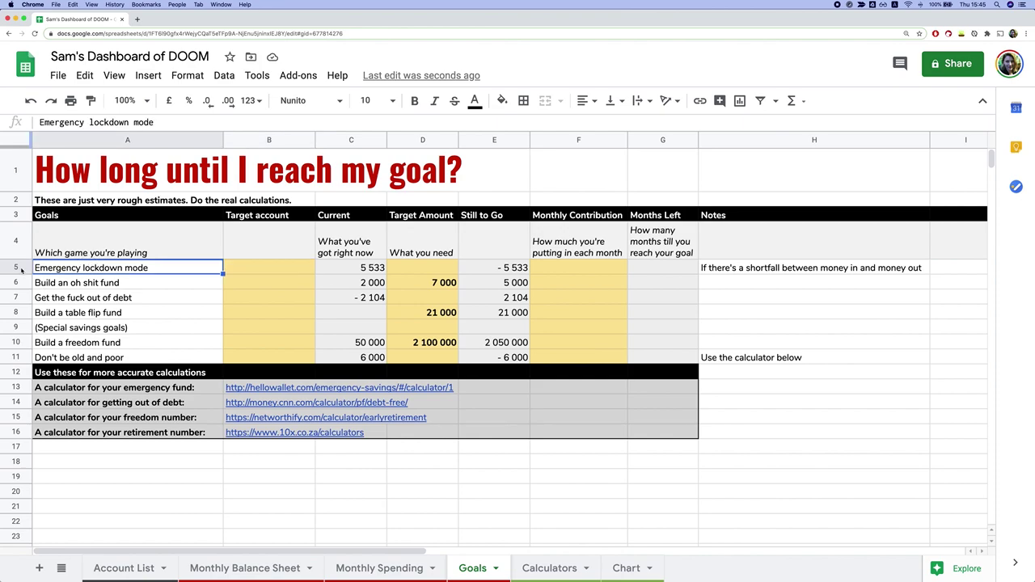
left_click(62, 317)
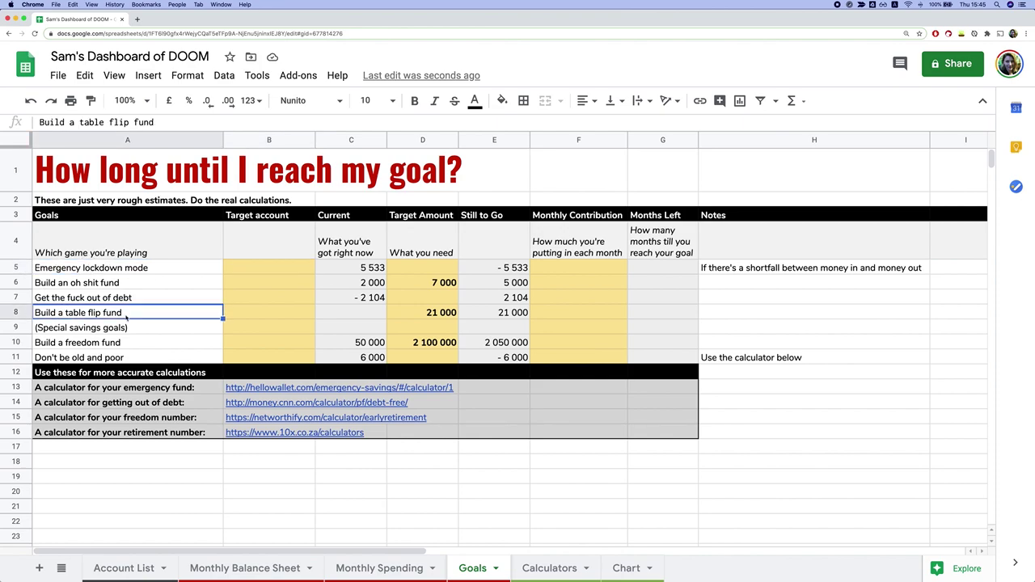
left_click(235, 318)
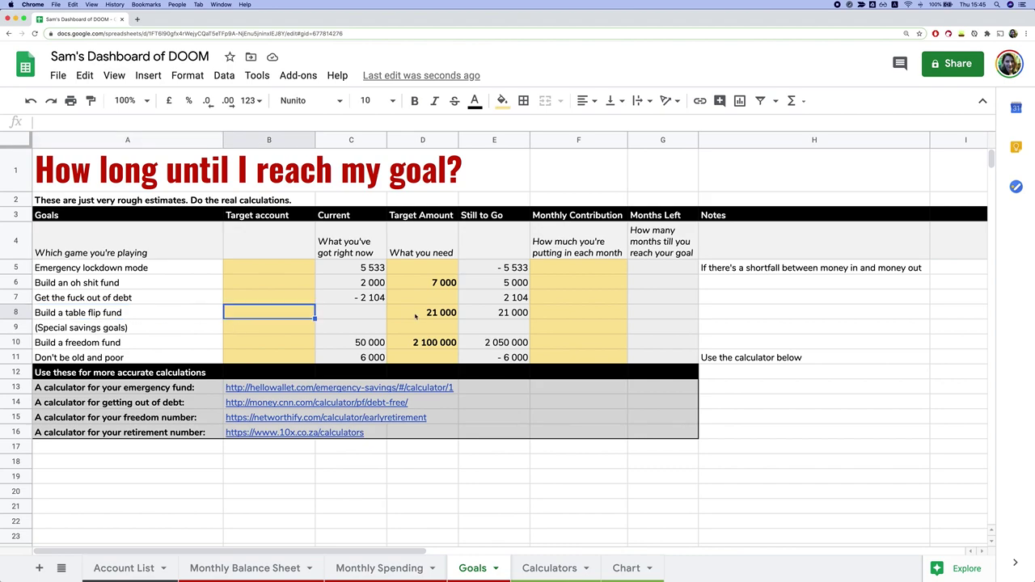
left_click(62, 316)
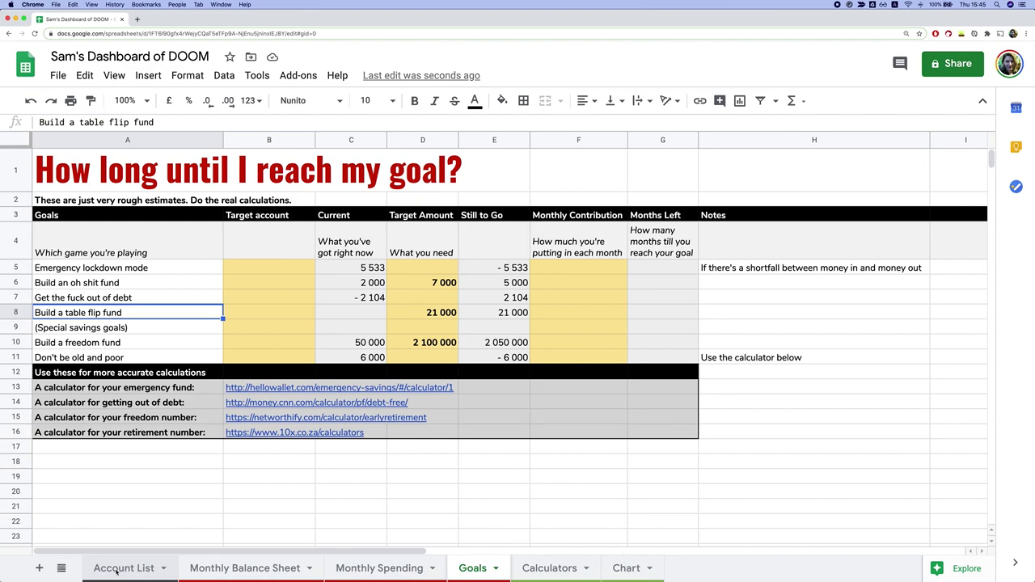
Rename the Emergency savings account in the Account List as Capitec savings.
left_click(121, 568)
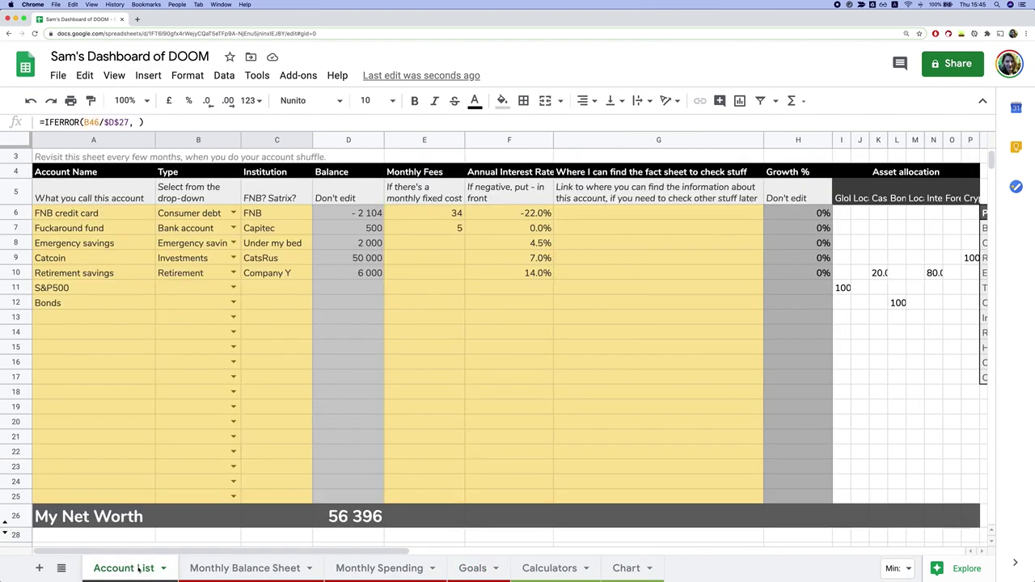
left_click(87, 264)
key("Up")
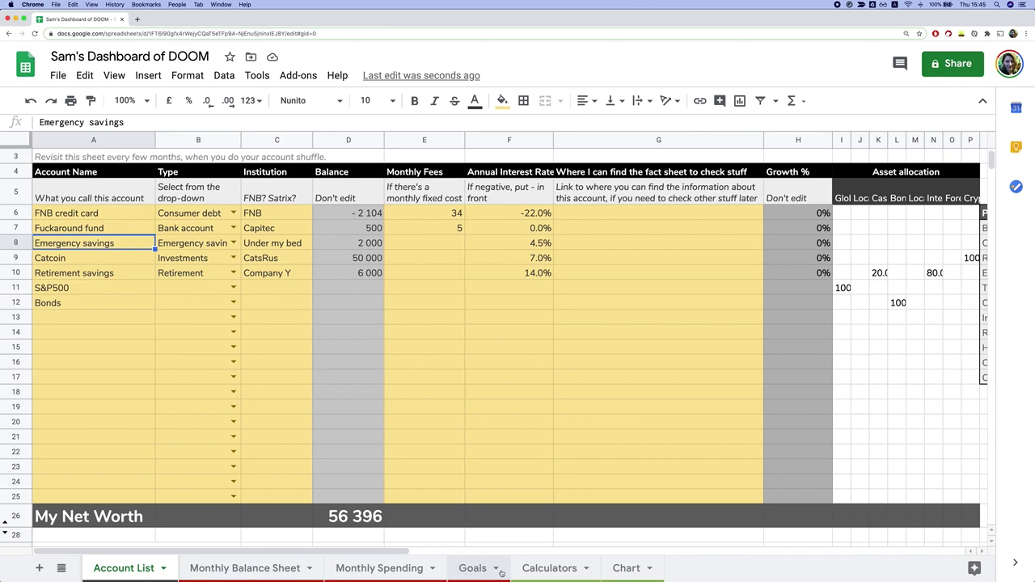
left_click(119, 246)
double_click(119, 246)
key("ctrl+a")
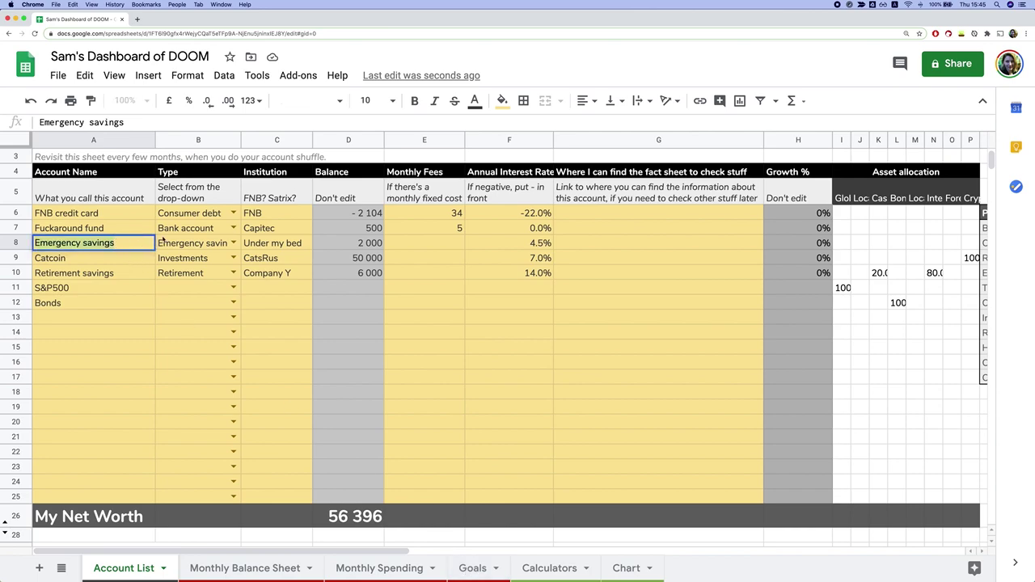
type("C")
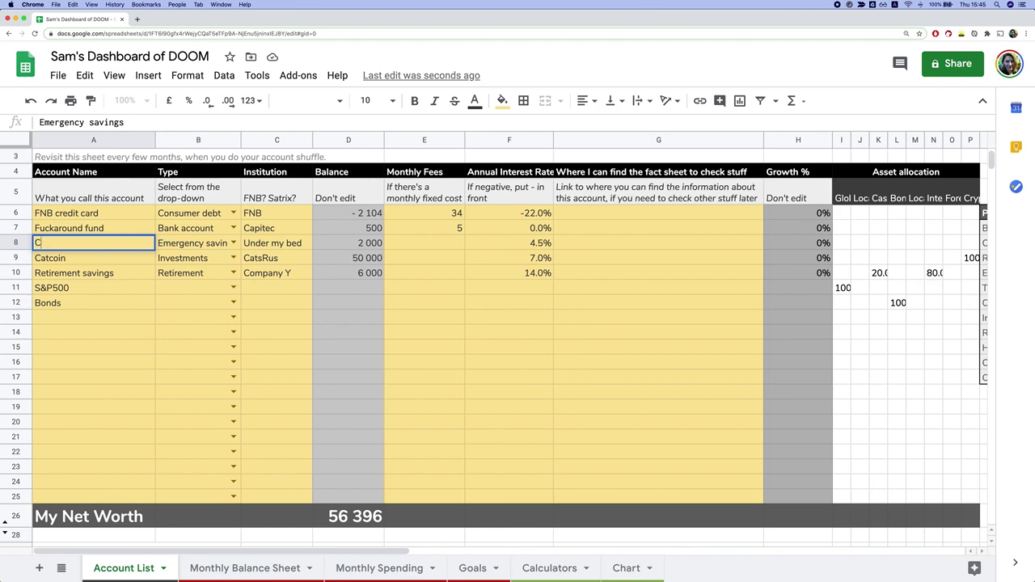
type("apitec savings")
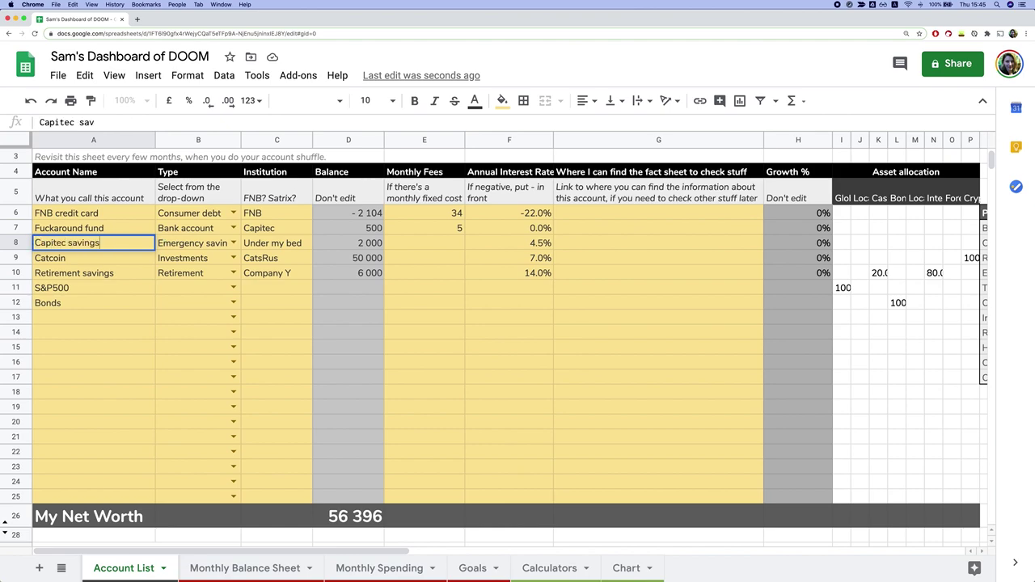
key("Return")
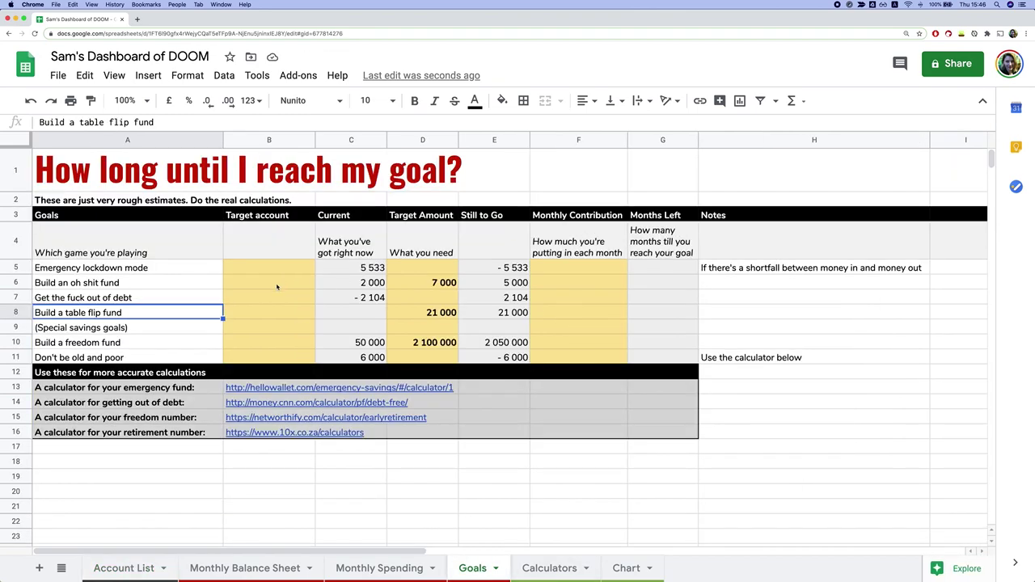
Enter Capitec savings as the Target account for the Build a table flip fund goal on the Goals sheet.
left_click(267, 310)
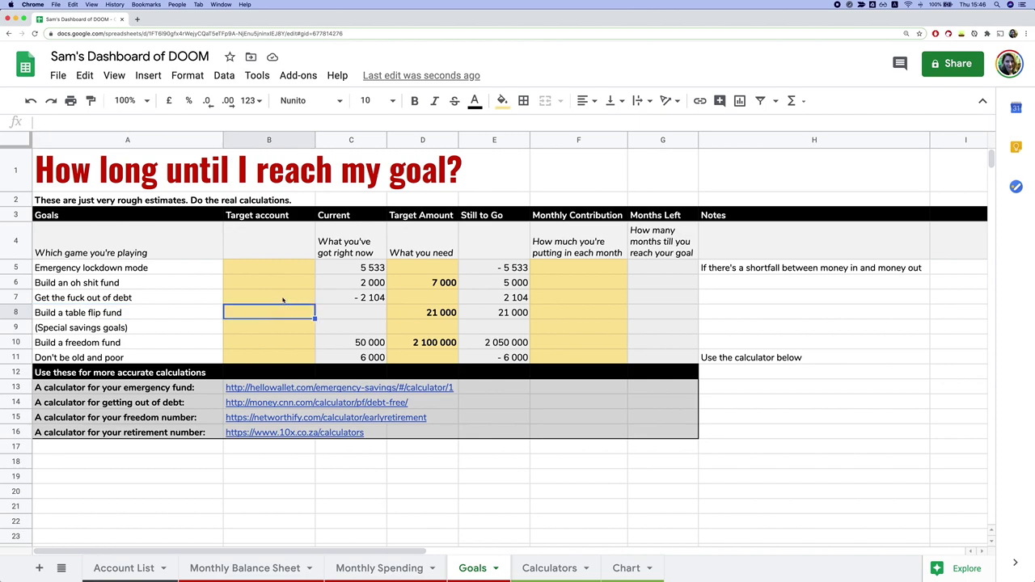
type("Capitec savings")
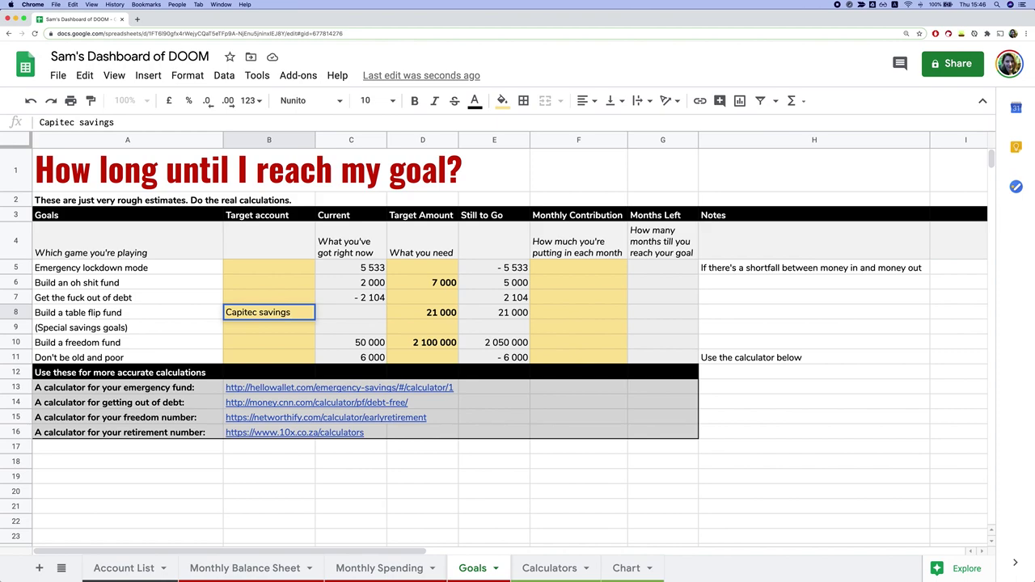
key("Tab")
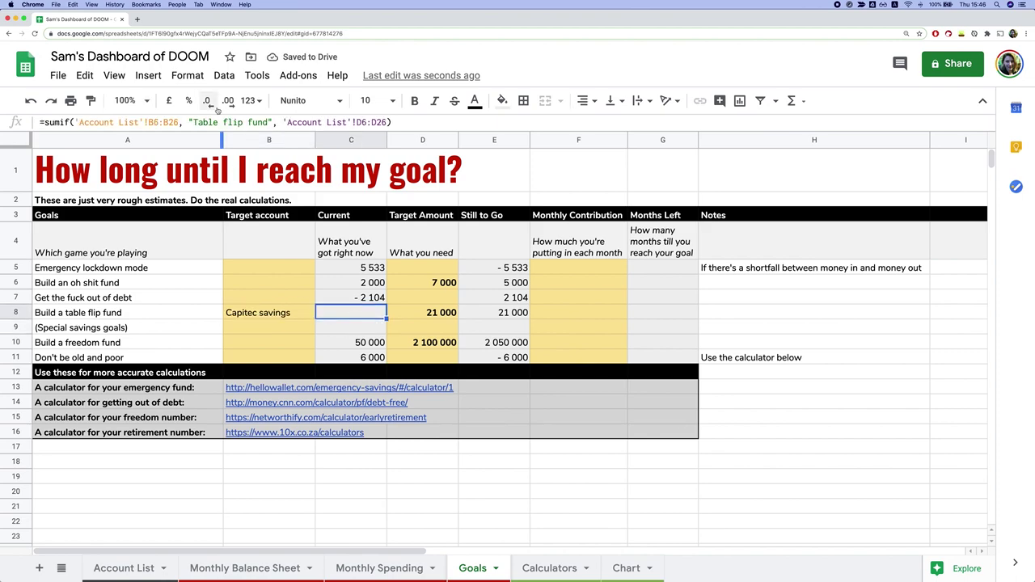
Set the Capitec savings account's type to Table flip fund in the Account List and return to the Goals sheet.
left_click(126, 576)
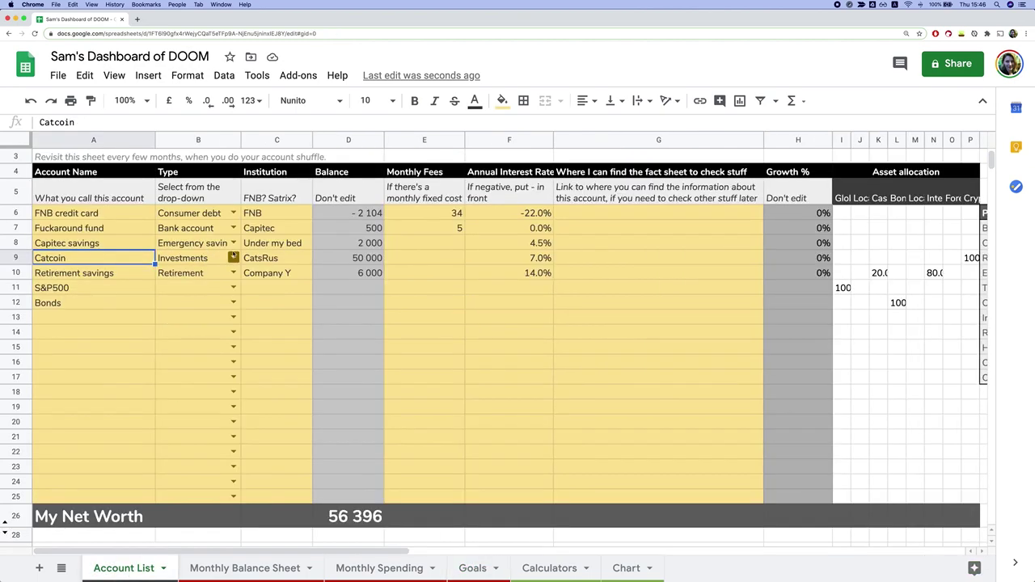
left_click(234, 243)
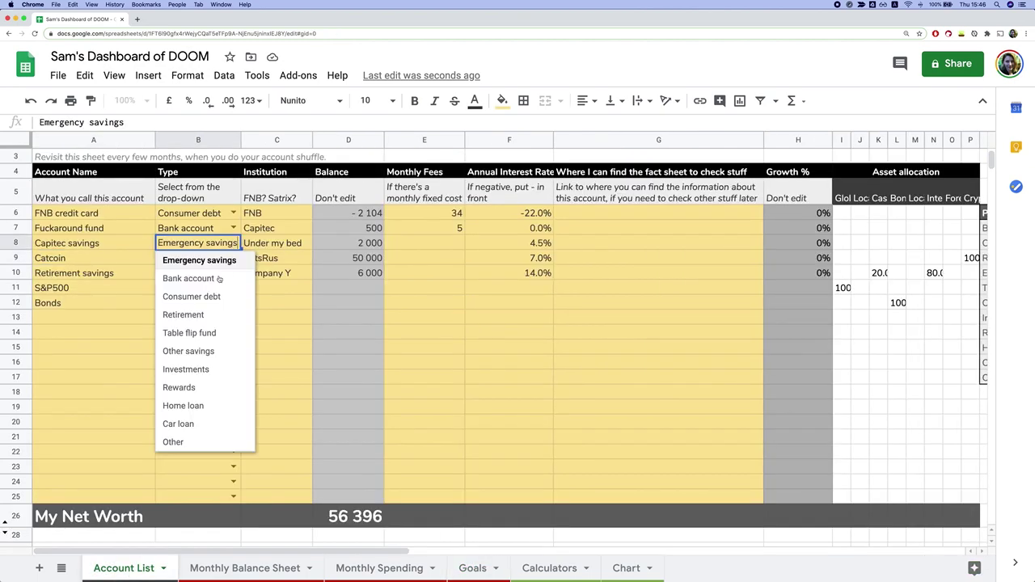
left_click(192, 338)
left_click(481, 571)
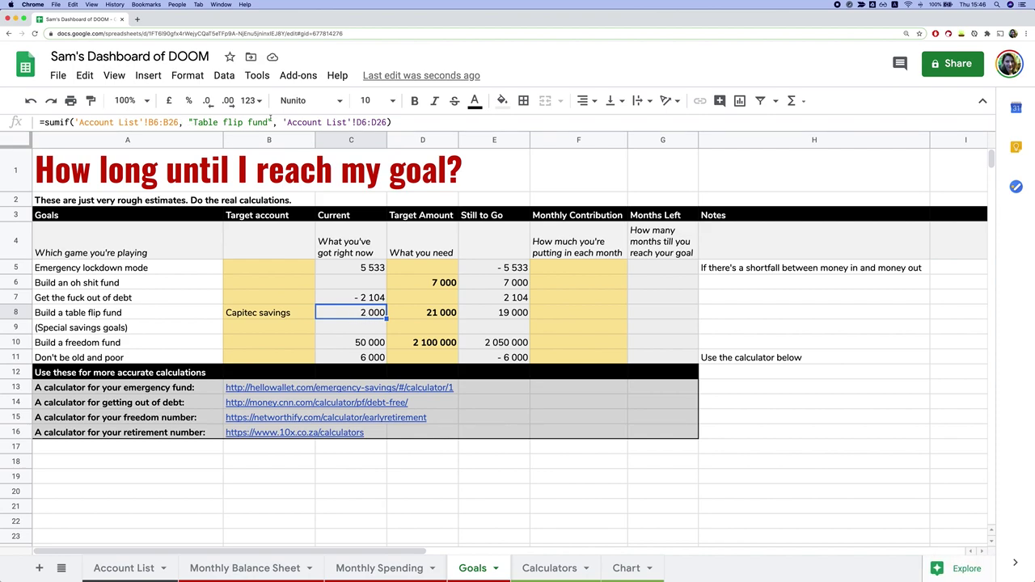
Inspect the Target Amount formulas of the table flip fund and the oh shit fund.
left_click(430, 315)
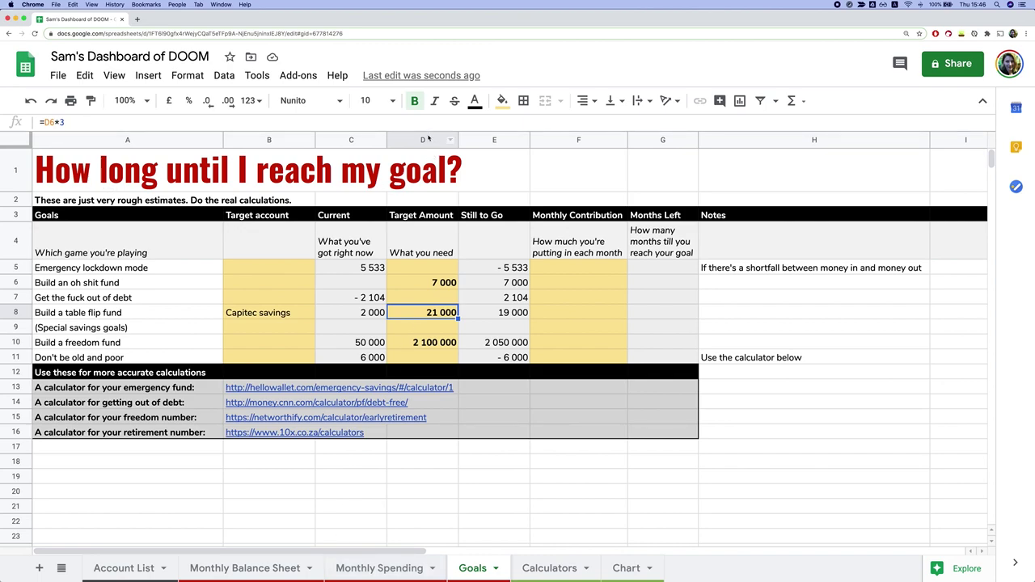
left_click(446, 280)
key("Return")
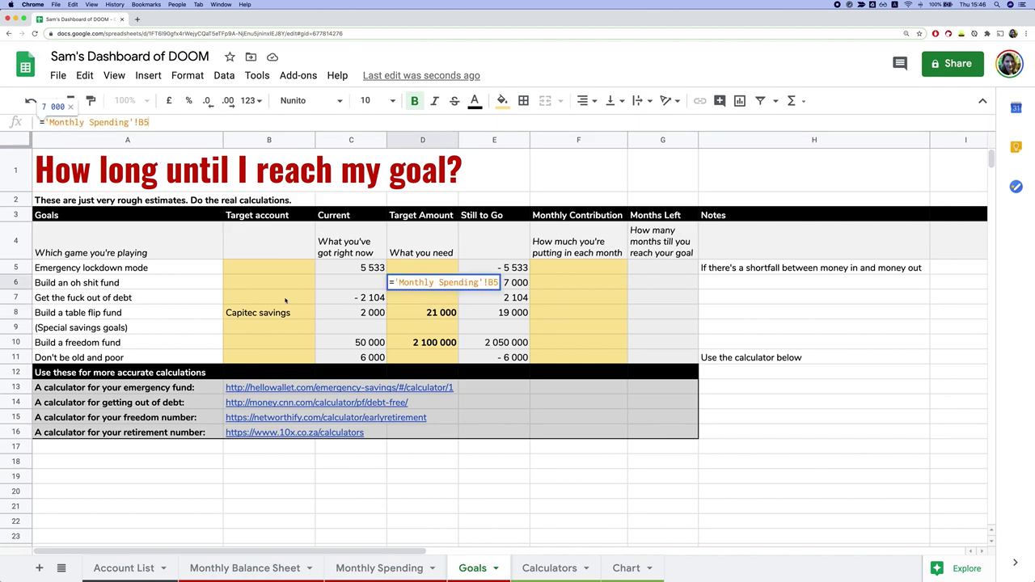
Unhide the 3 month average column on the Monthly Spending sheet and inspect its Money spent formula.
left_click(366, 573)
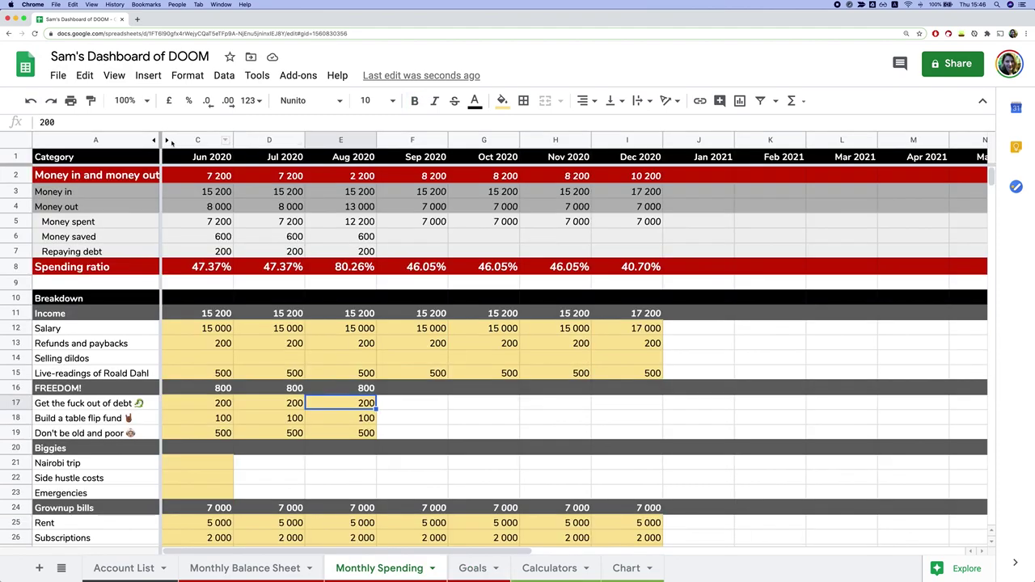
left_click(167, 141)
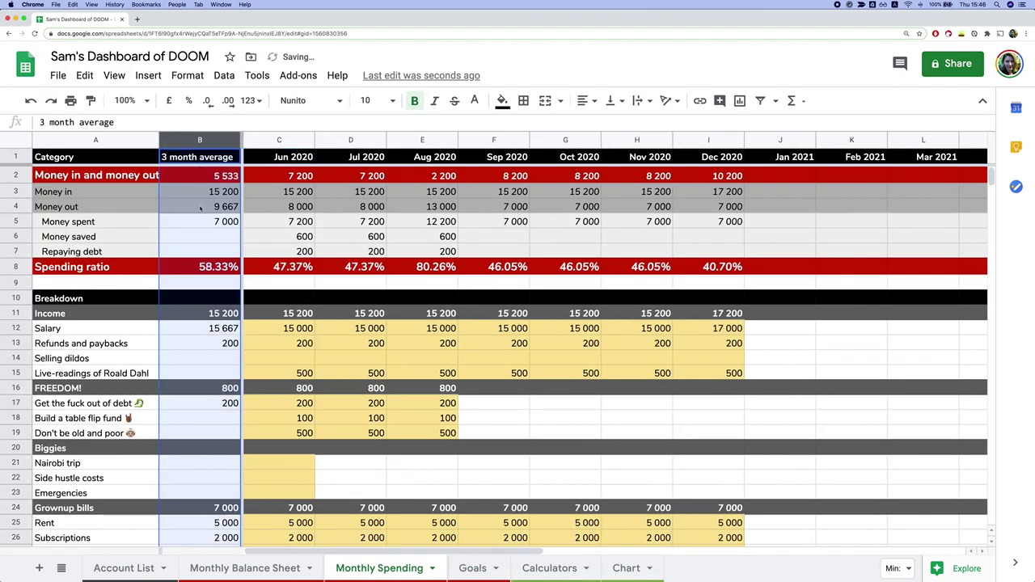
left_click(204, 221)
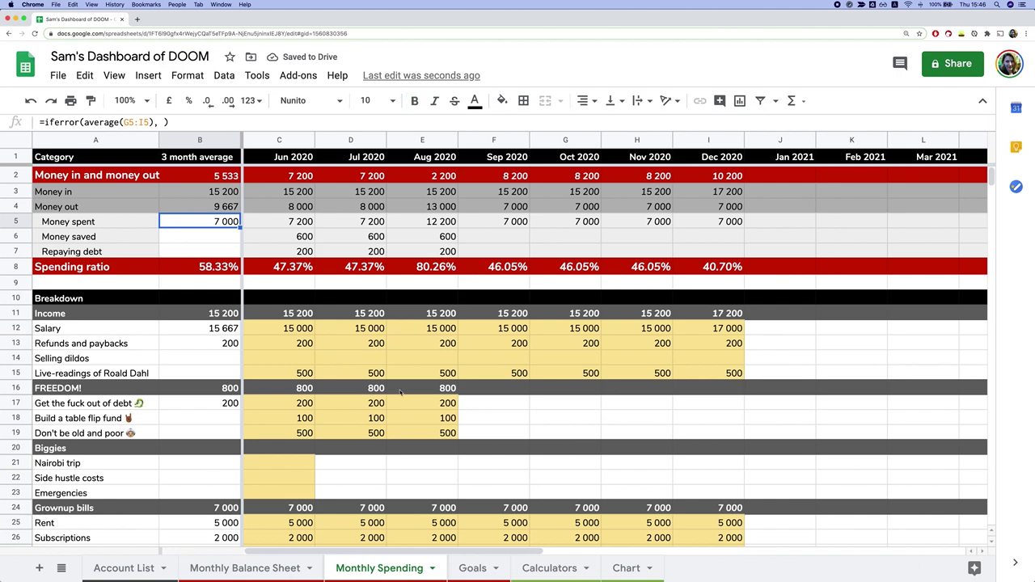
Replace the table flip fund's Target Amount formula on the Goals sheet with =50000.
left_click(466, 569)
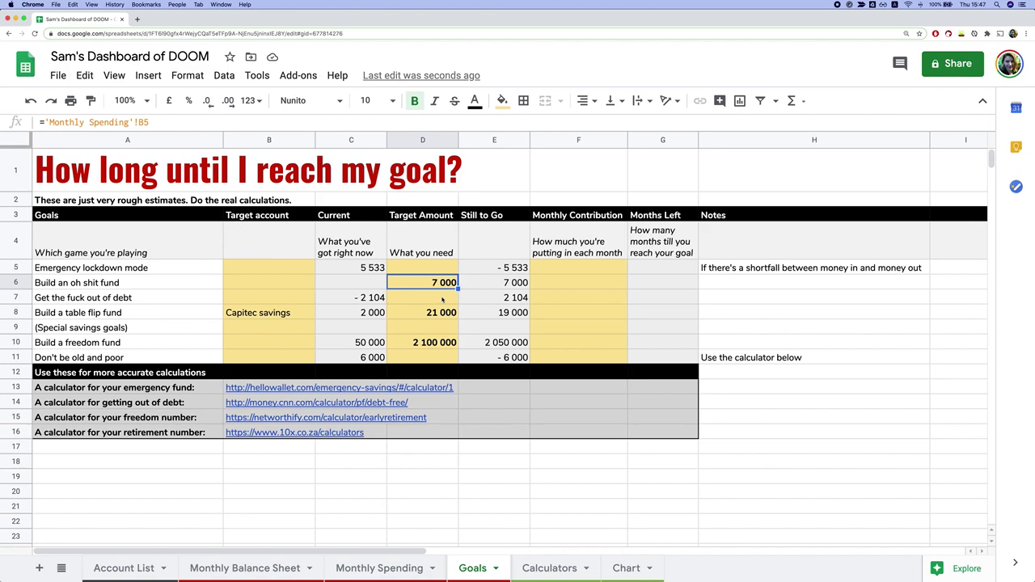
left_click(436, 314)
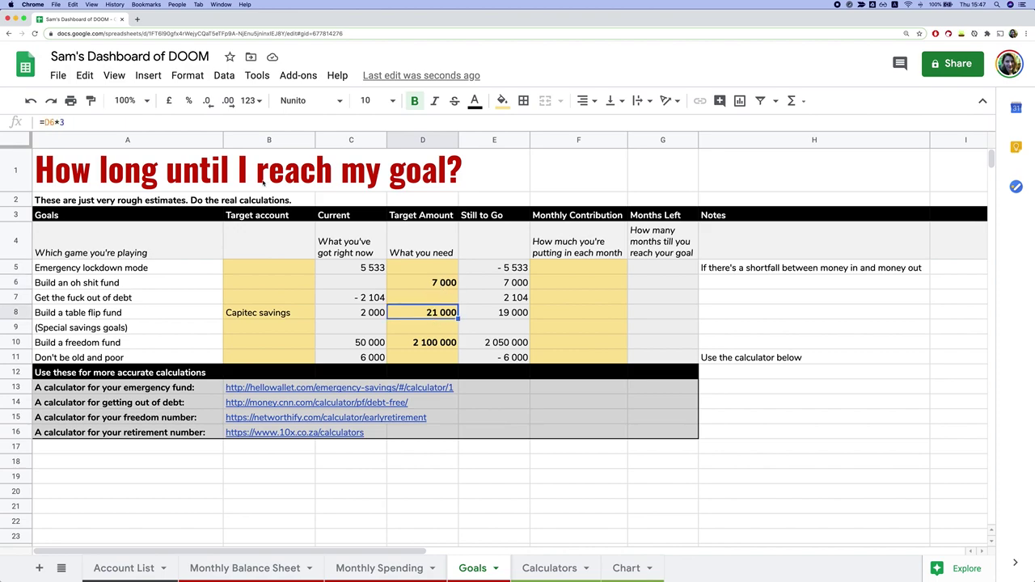
left_click(50, 123)
left_click_drag(86, 122, 45, 121)
key("BackSpace")
type("5000")
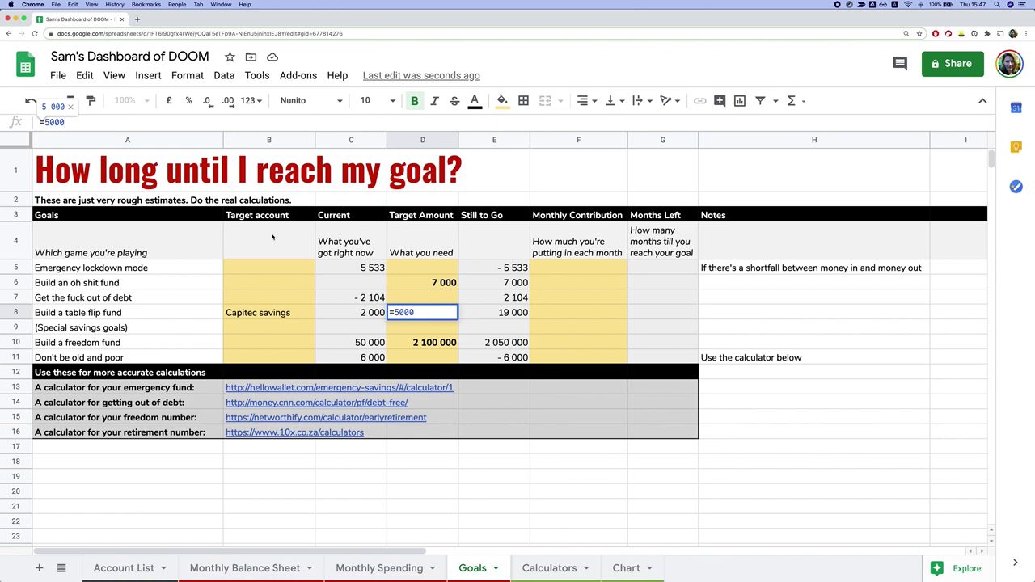
type("0")
key("Return")
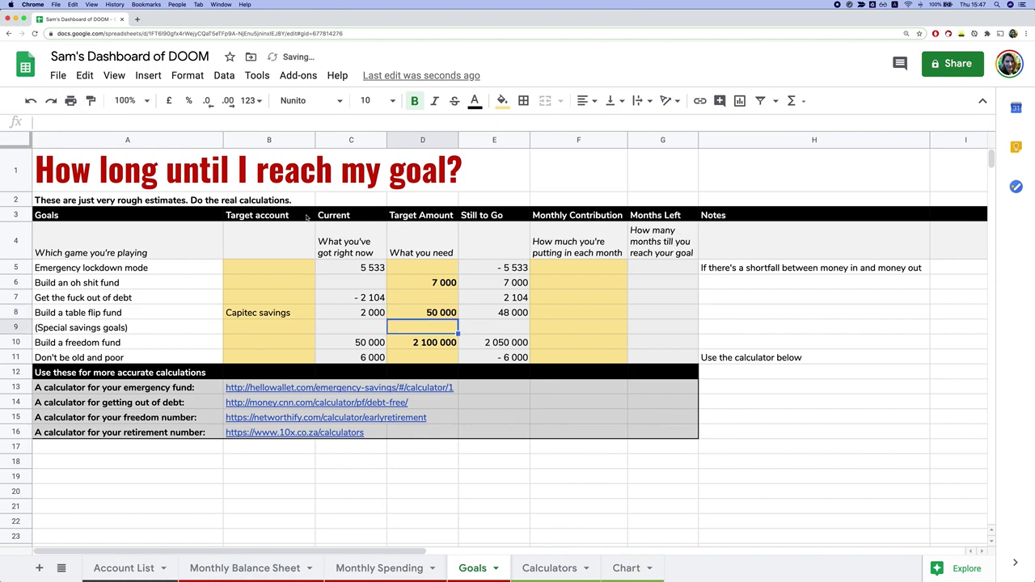
Set the table flip fund's Monthly Contribution to 500 and check its Still to Go and Months Left cells.
left_click(512, 301)
left_click(512, 313)
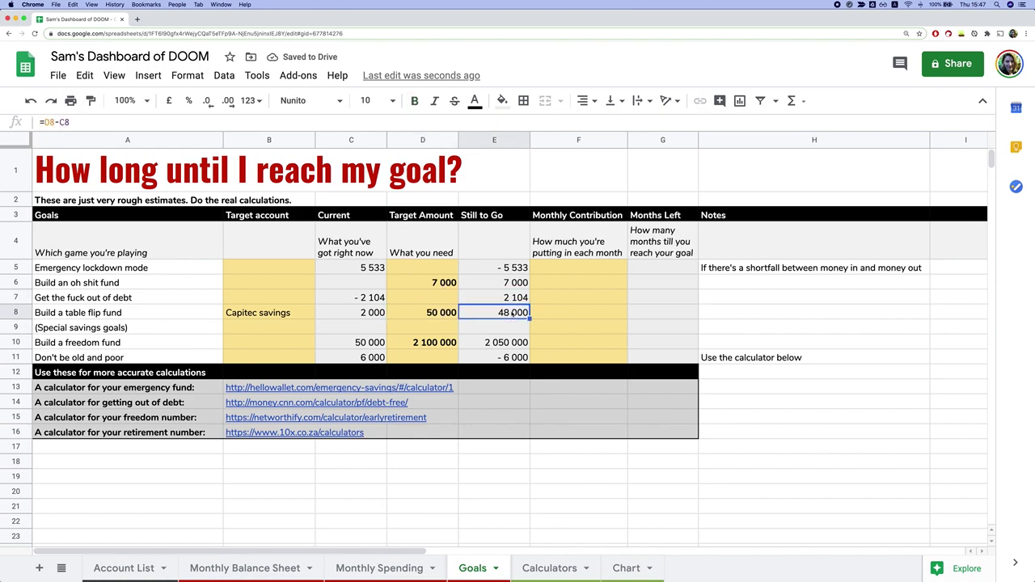
left_click(545, 317)
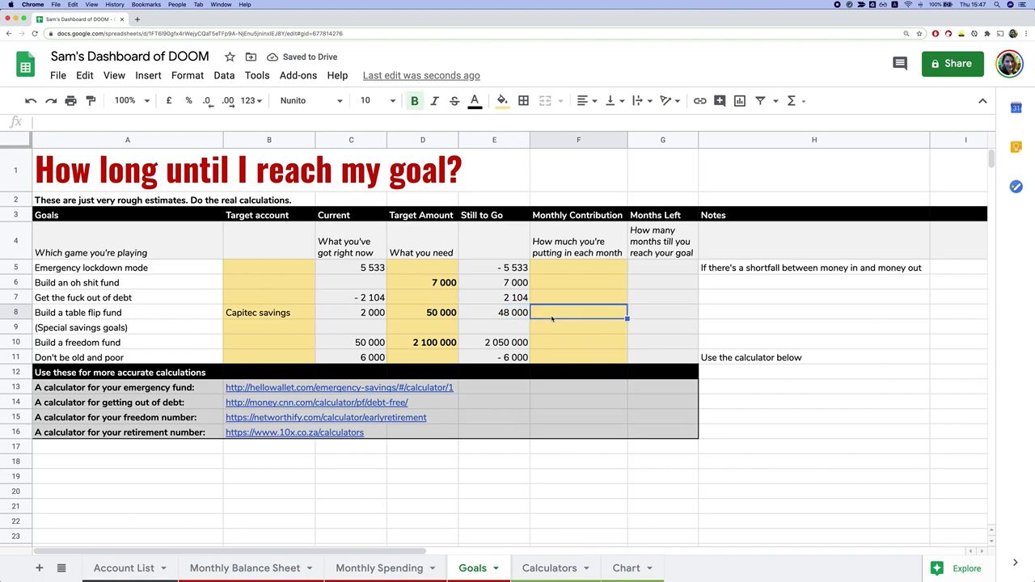
type("5000")
key("BackSpace")
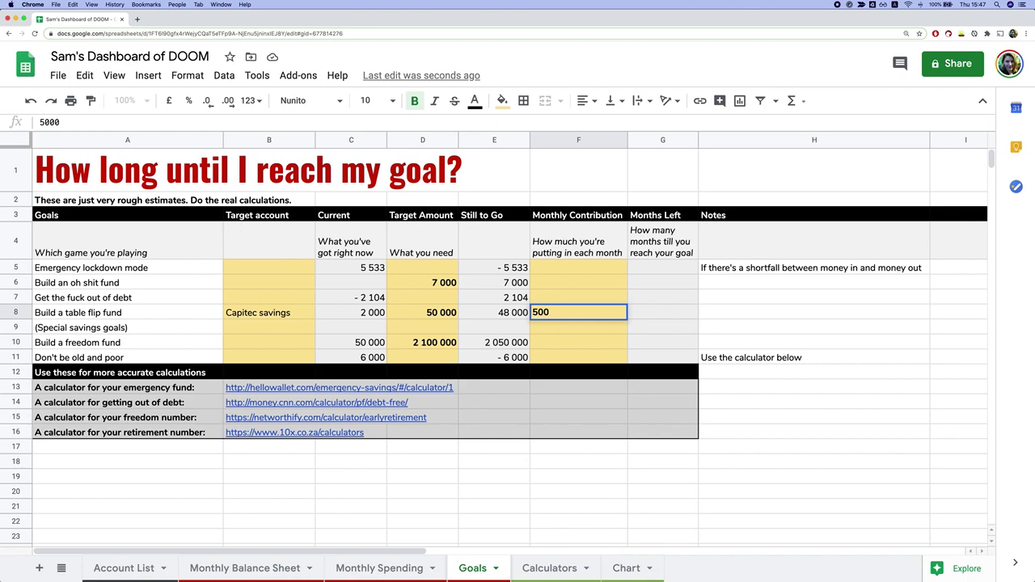
key("Return")
left_click(633, 313)
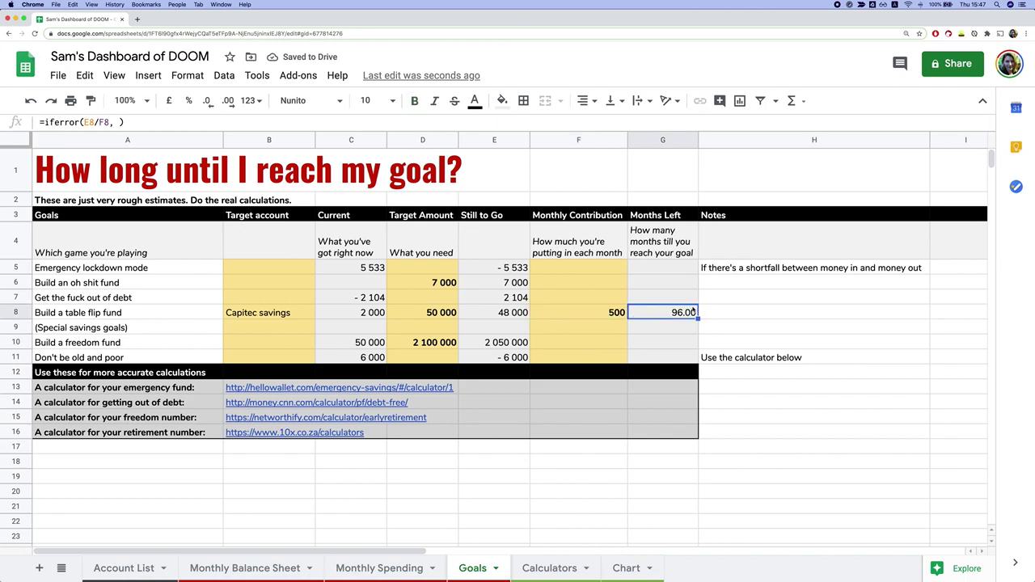
Clear the table flip fund's Monthly Contribution and undo the change to its Target Amount formula.
key("Left")
key("BackSpace")
key("ctrl+z")
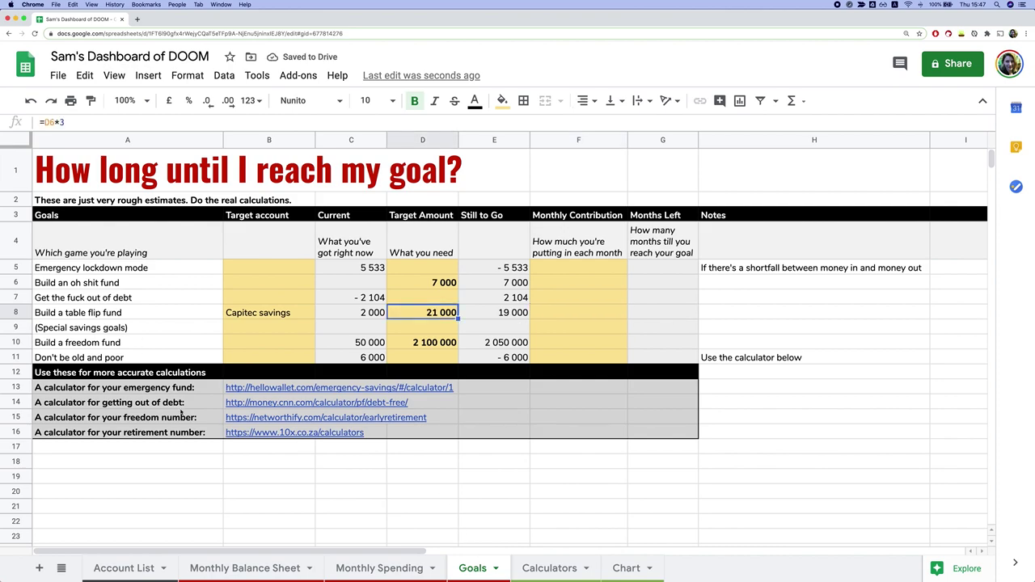
Review the calculator links in rows 13 to 16 and the goal rows with their Target Amount cells.
left_click_drag(85, 387, 292, 433)
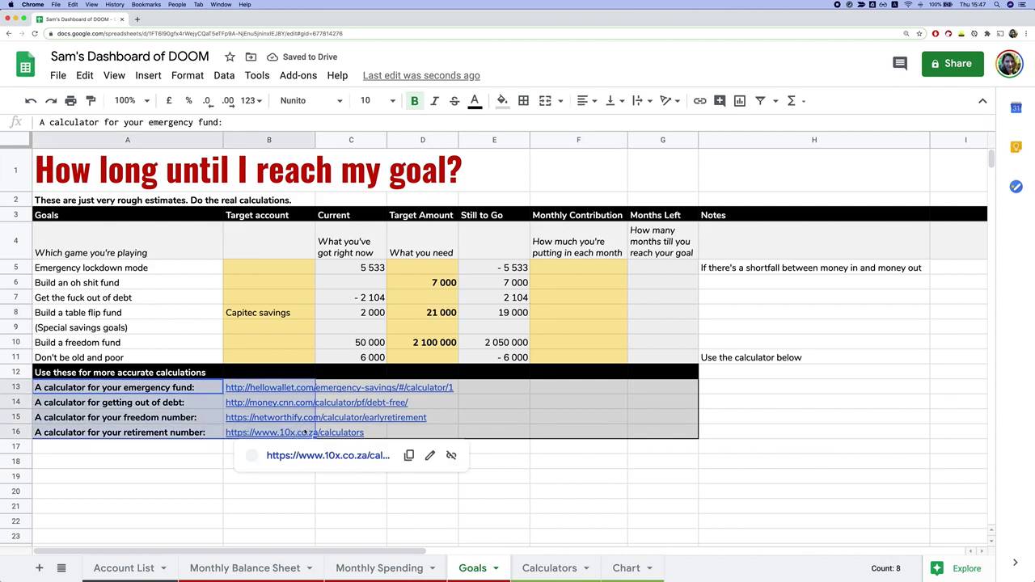
key("ctrl+z")
key("shift+Down")
key("shift+Down")
key("shift+Down")
key("shift+Down")
key("shift+Down")
key("shift+Down")
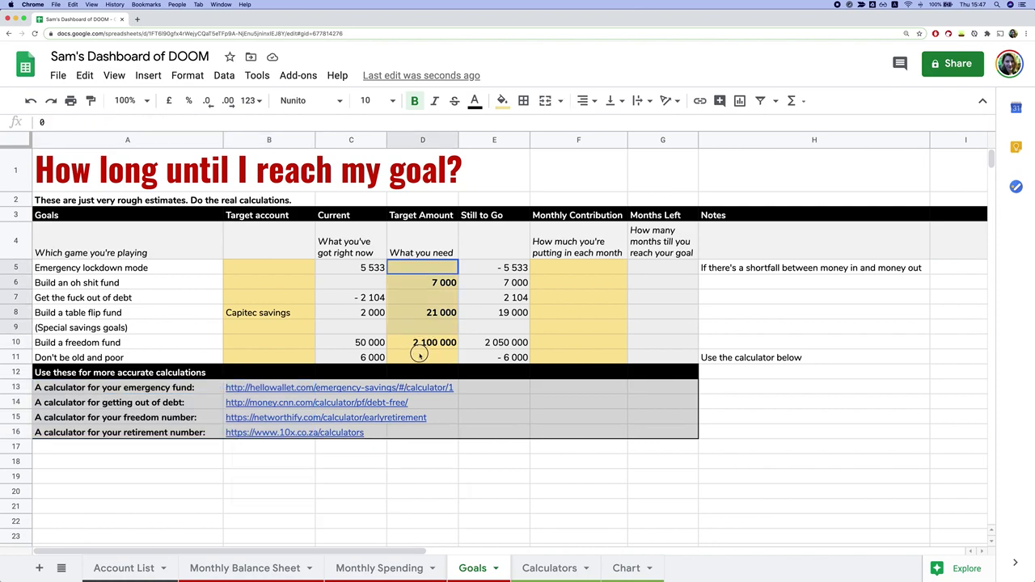
left_click_drag(26, 357, 16, 282)
left_click(243, 466)
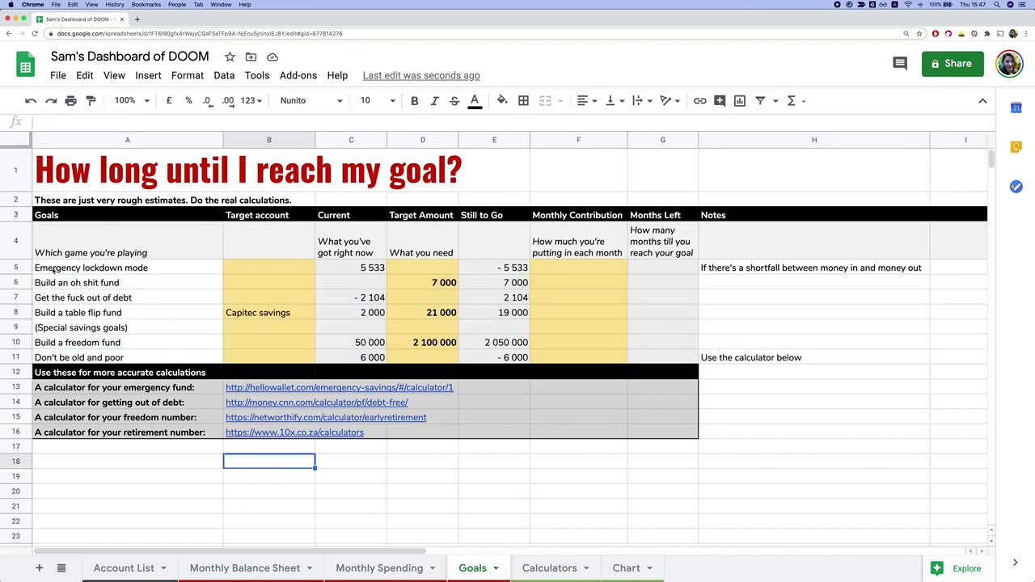
left_click_drag(17, 275, 18, 282)
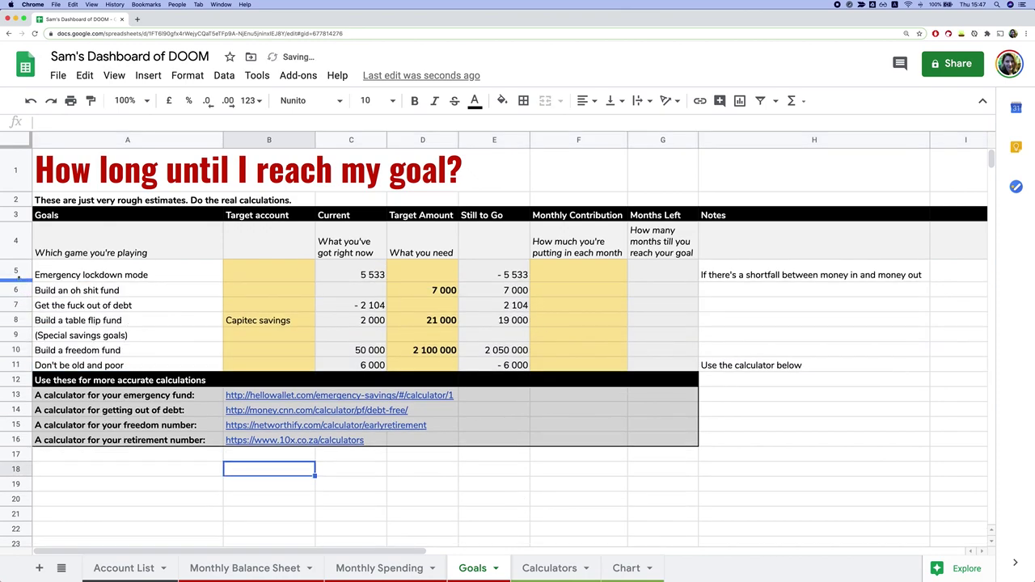
key("ctrl+z")
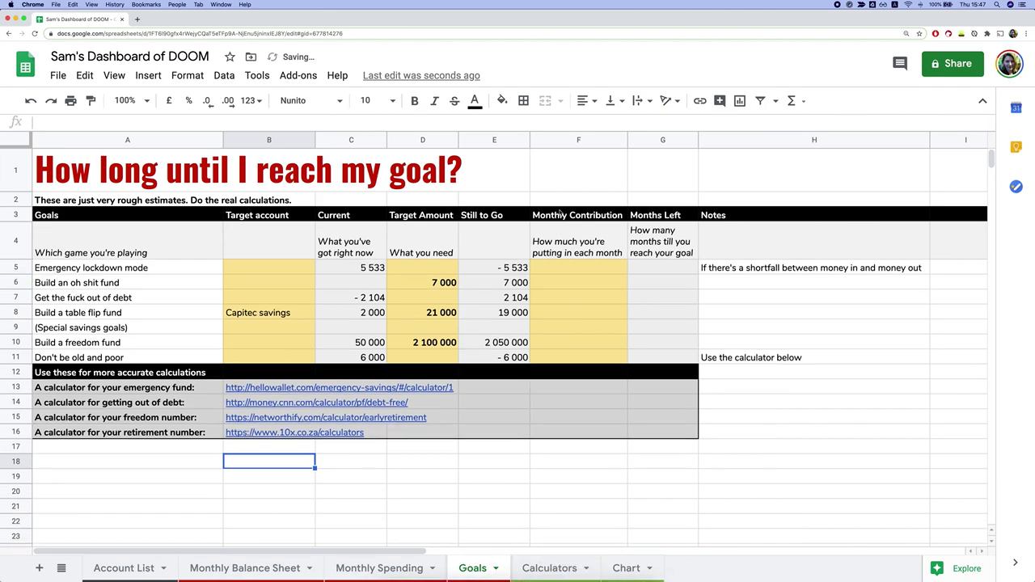
Set the years of the Lump sum growth calculator on the Calculators sheet to 10.
left_click(534, 569)
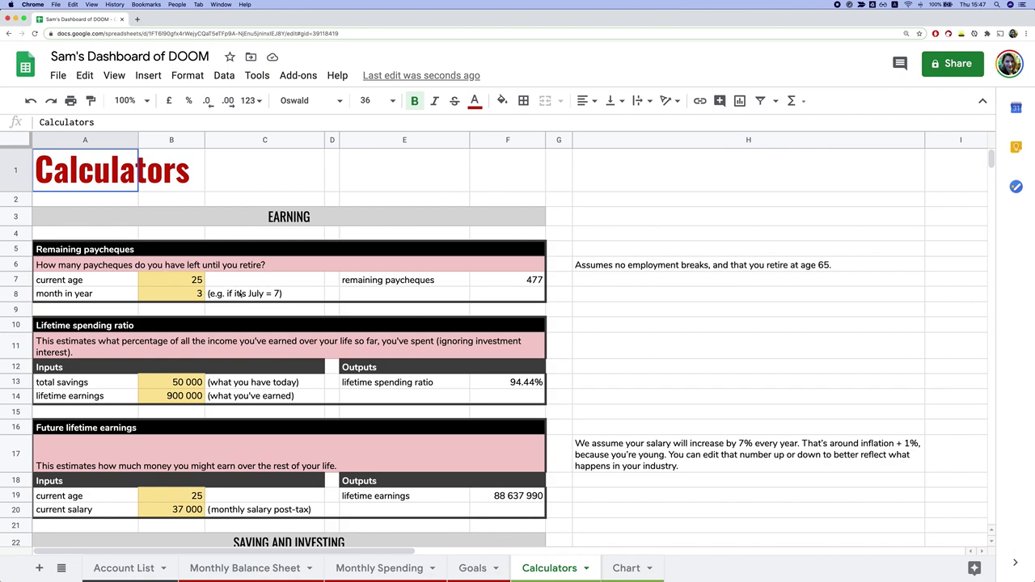
scroll(255, 319, "down", 10)
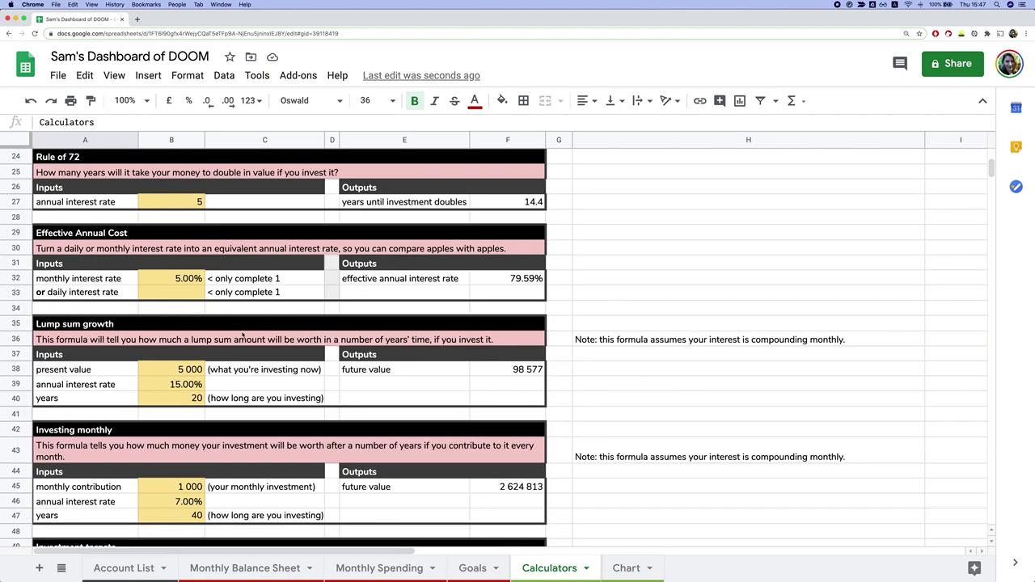
left_click(203, 369)
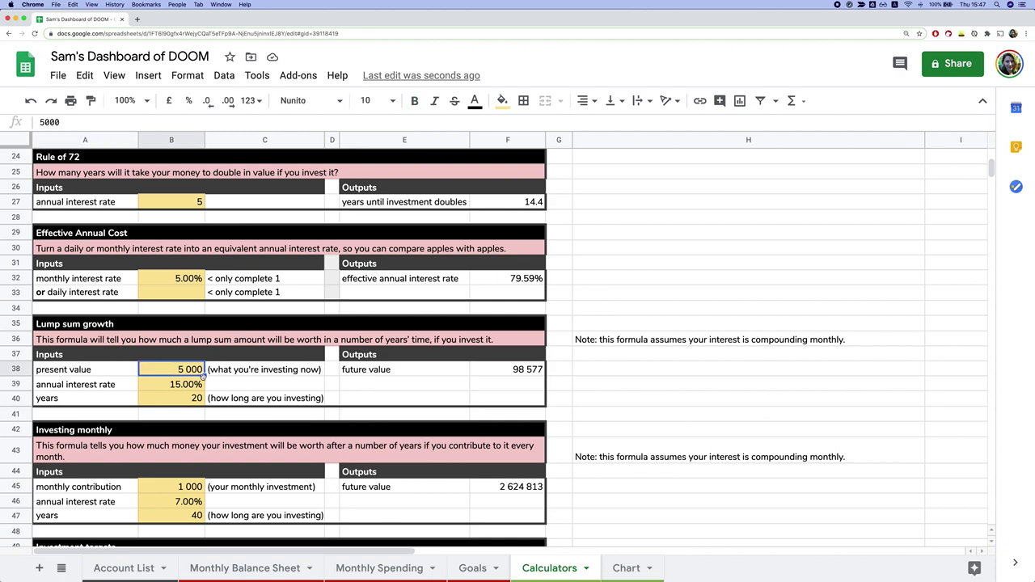
double_click(200, 385)
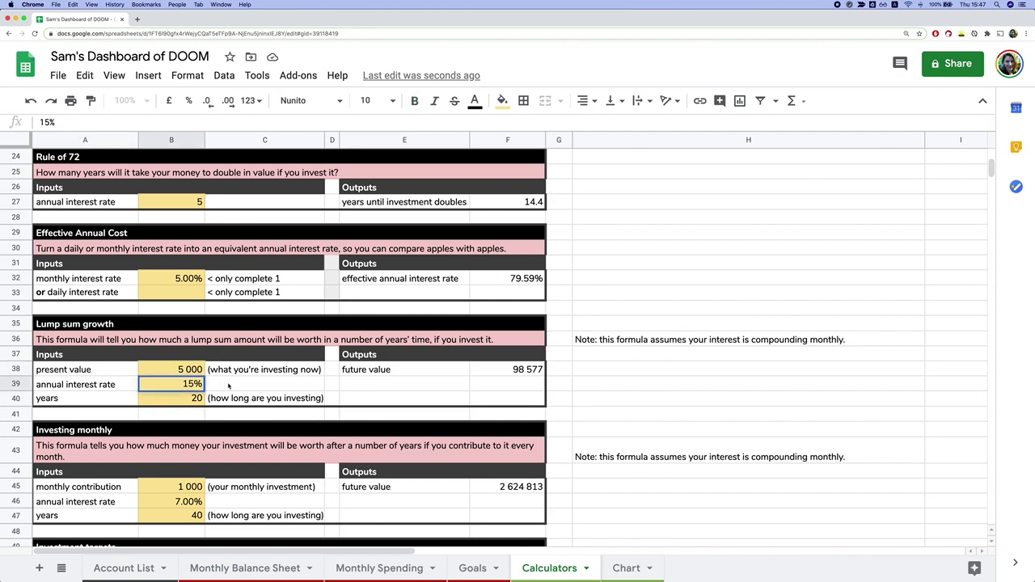
key("Tab")
left_click(187, 404)
type("10")
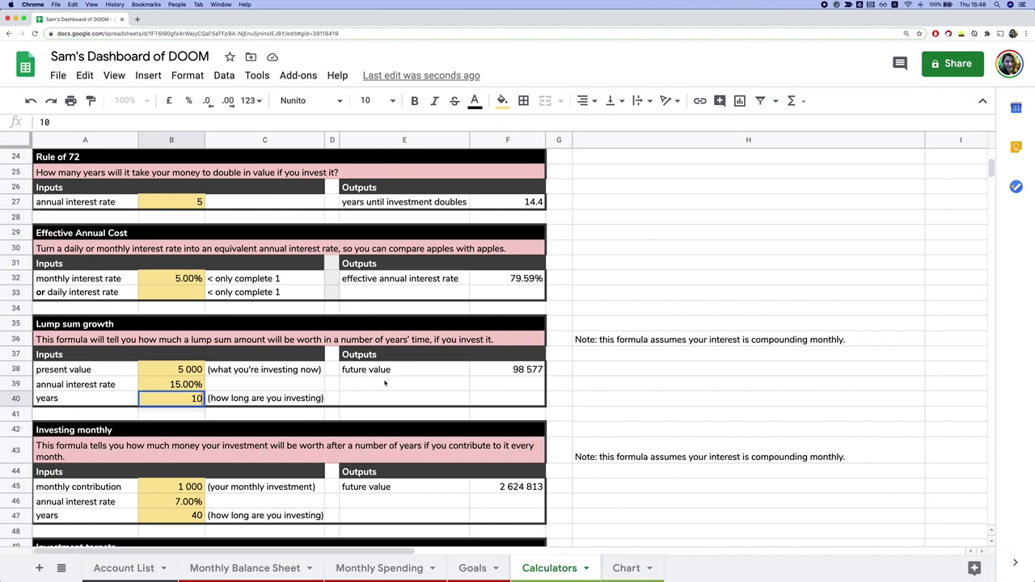
key("Tab")
Check the Lump sum growth future value formula and look through the other calculators on the sheet.
left_click(385, 370)
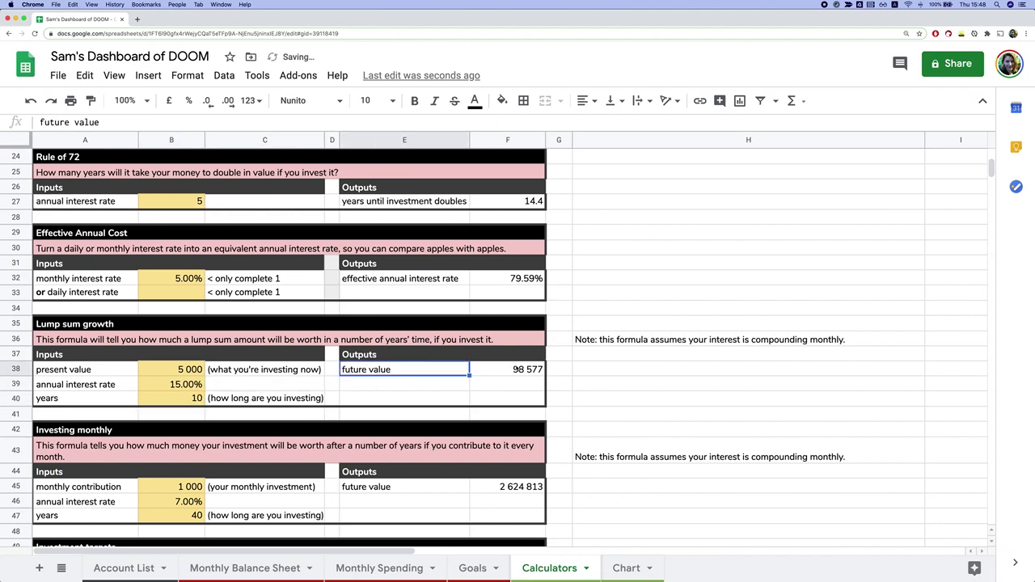
key("Right")
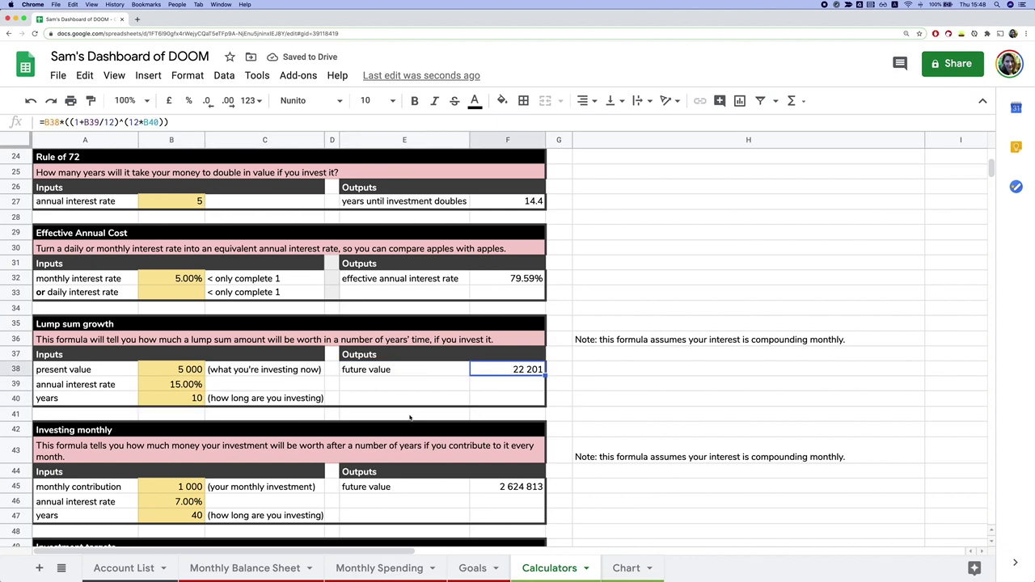
scroll(410, 417, "down", 10)
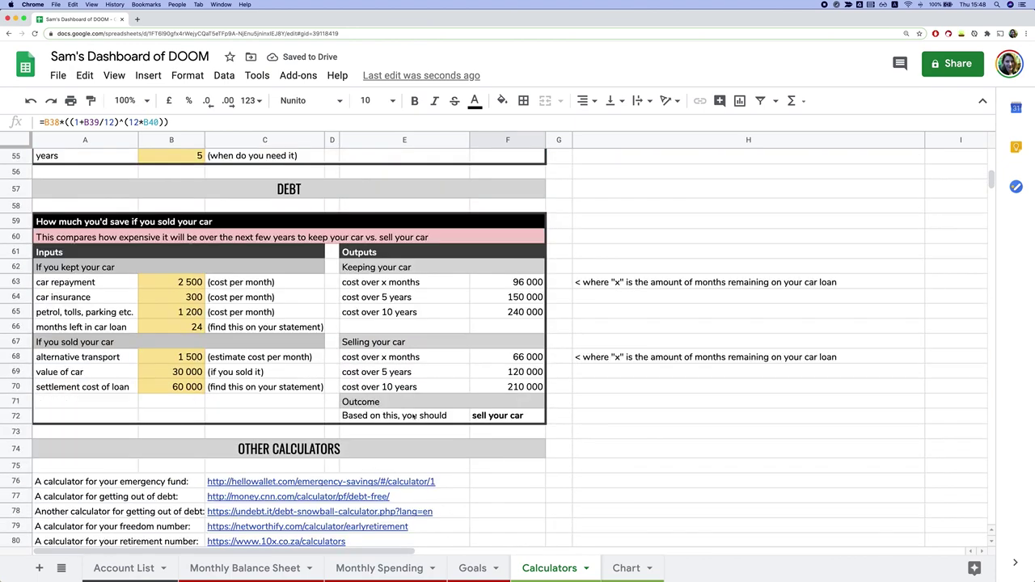
scroll(414, 417, "down", 2)
scroll(416, 414, "up", 15)
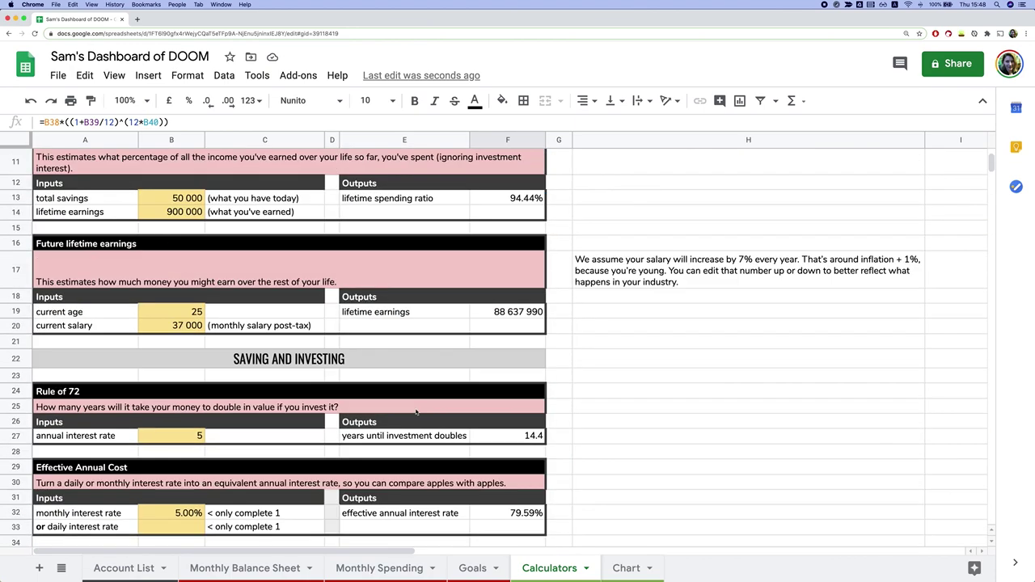
scroll(415, 413, "up", 3)
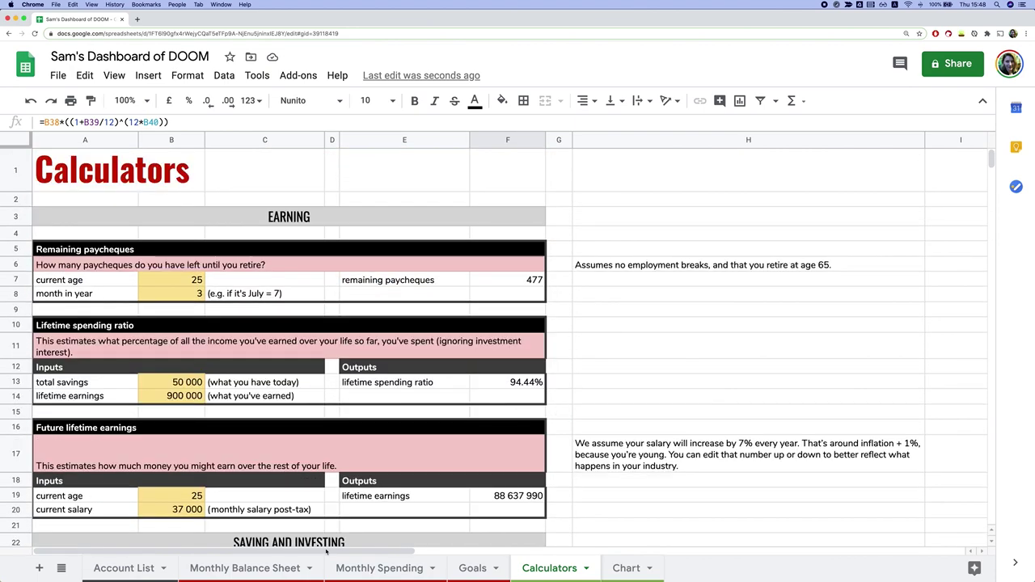
Hide the Asset allocation columns I to P on the Account List sheet.
left_click(139, 571)
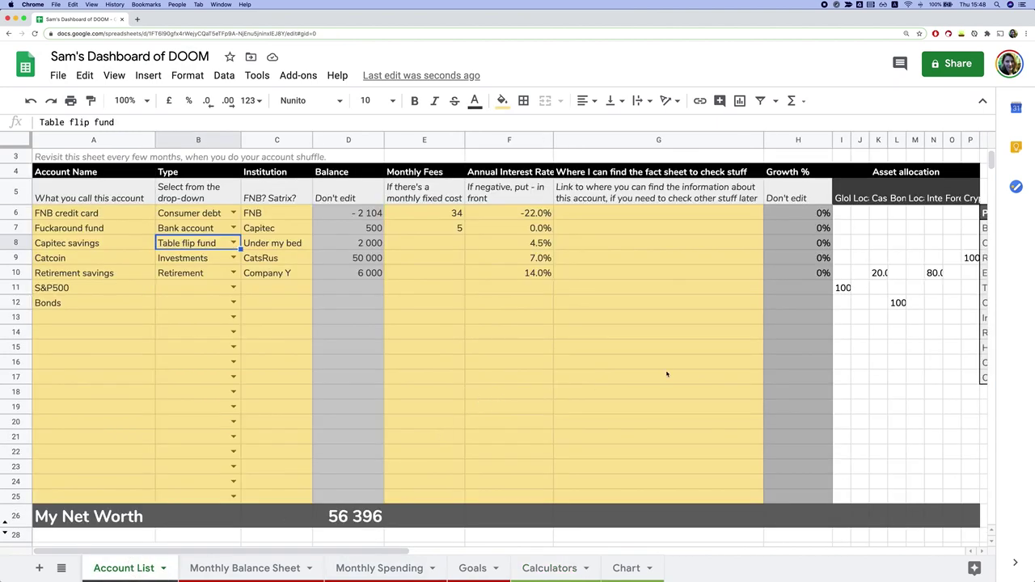
left_click(842, 140)
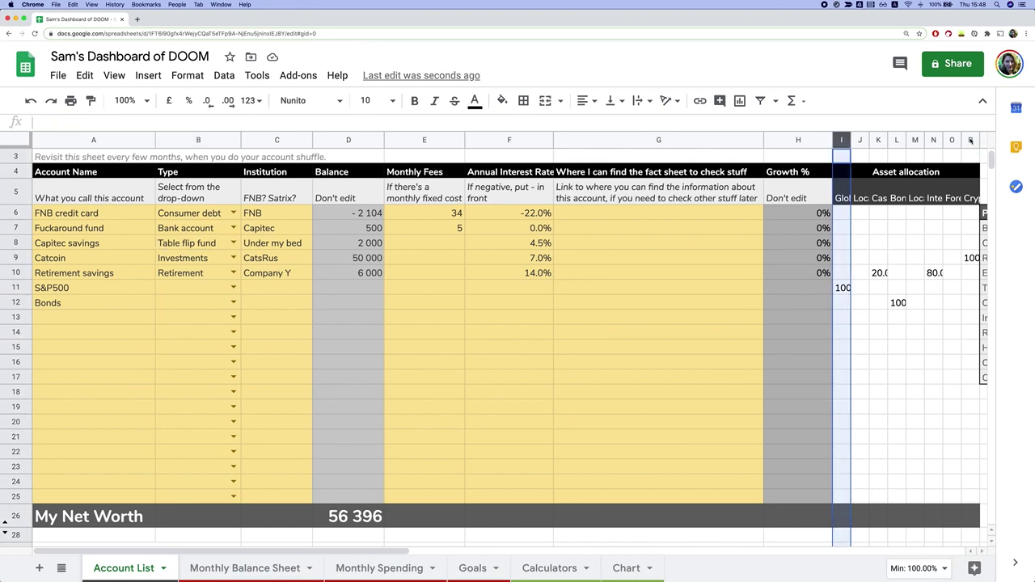
left_click(971, 140, "shift")
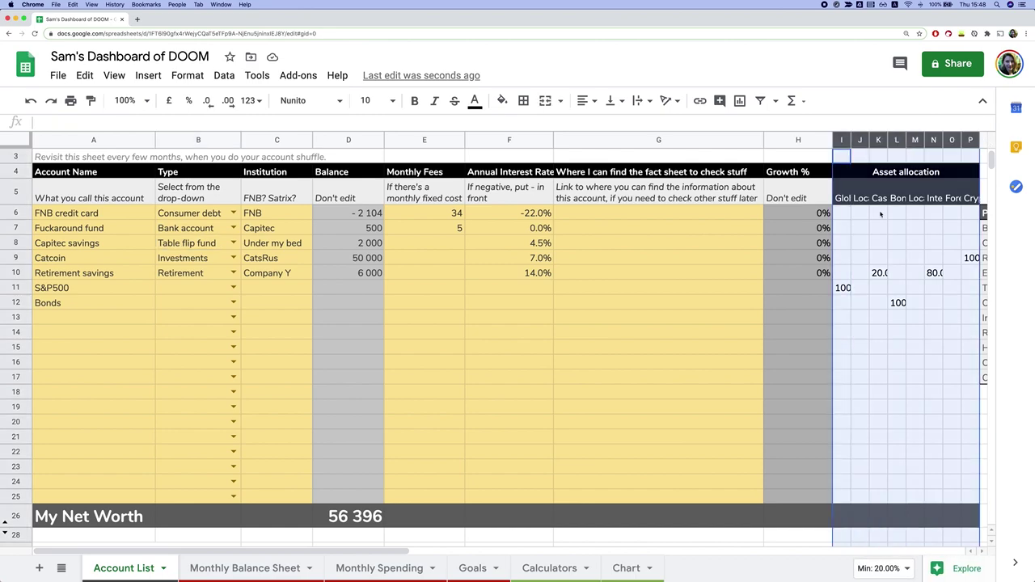
right_click(860, 267)
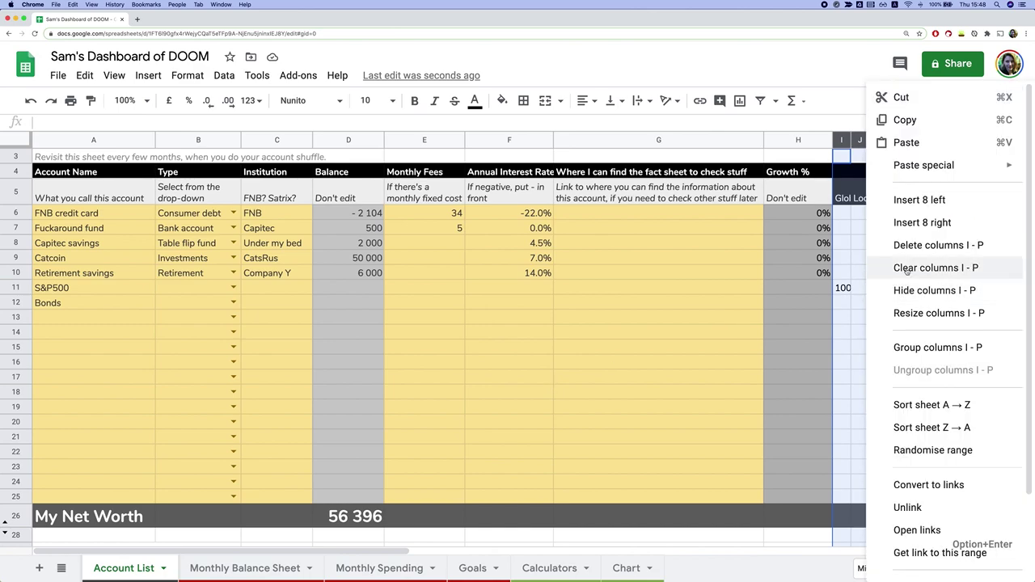
key("Return")
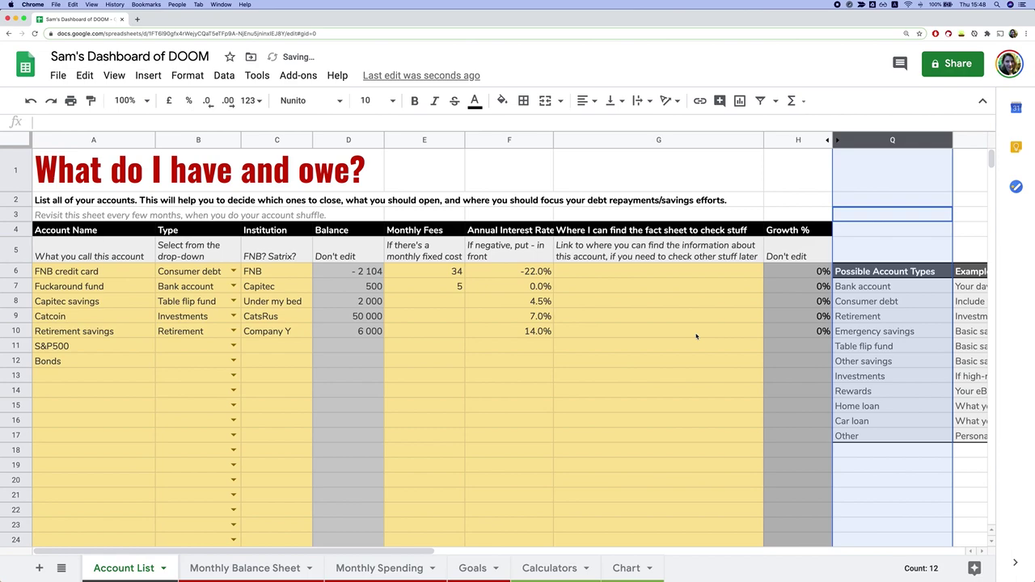
left_click(696, 344)
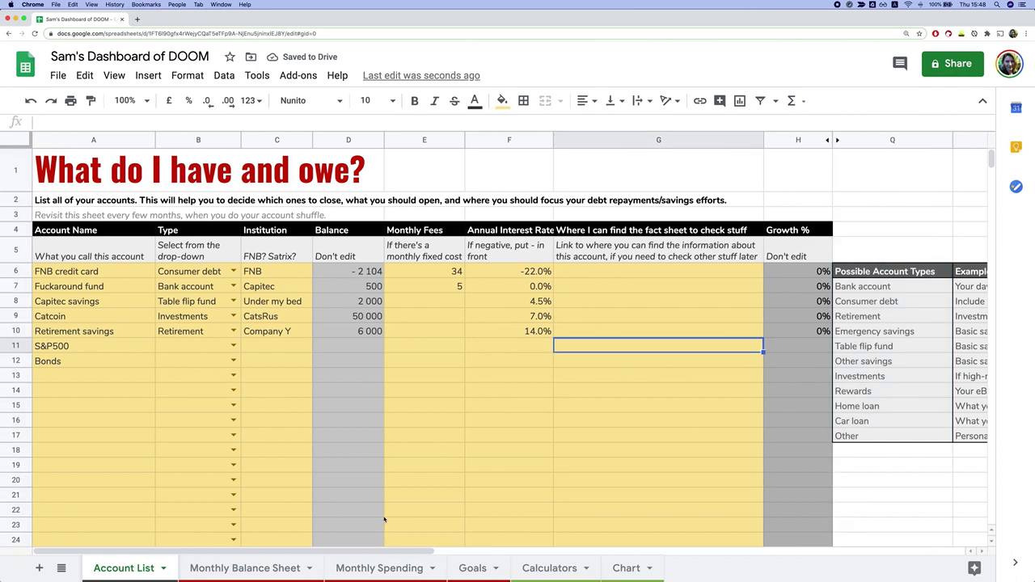
Highlight the account names on the Account List sheet and view the Monthly Spending and Monthly Balance Sheet sheets.
left_click_drag(86, 271, 93, 377)
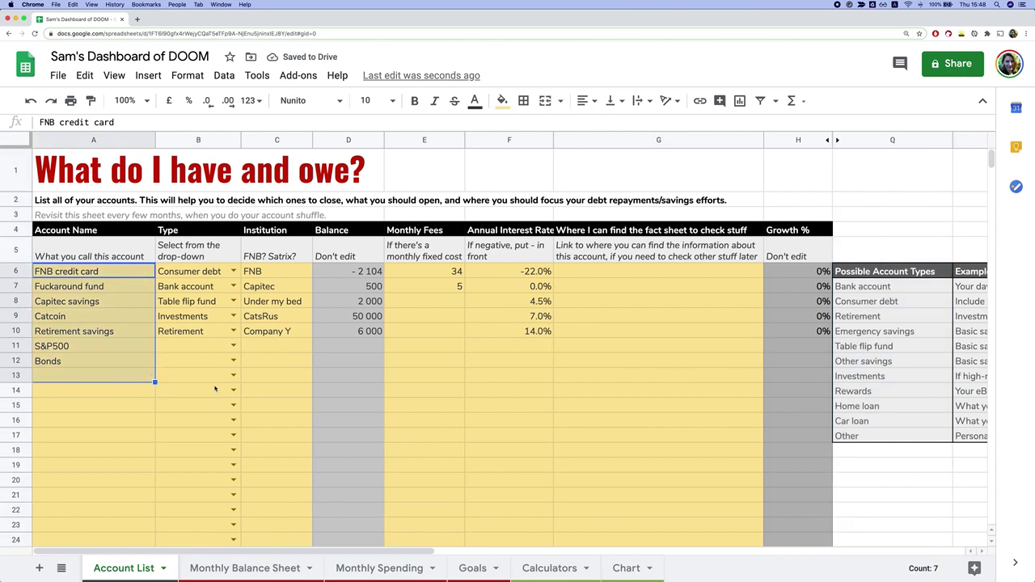
left_click(380, 566)
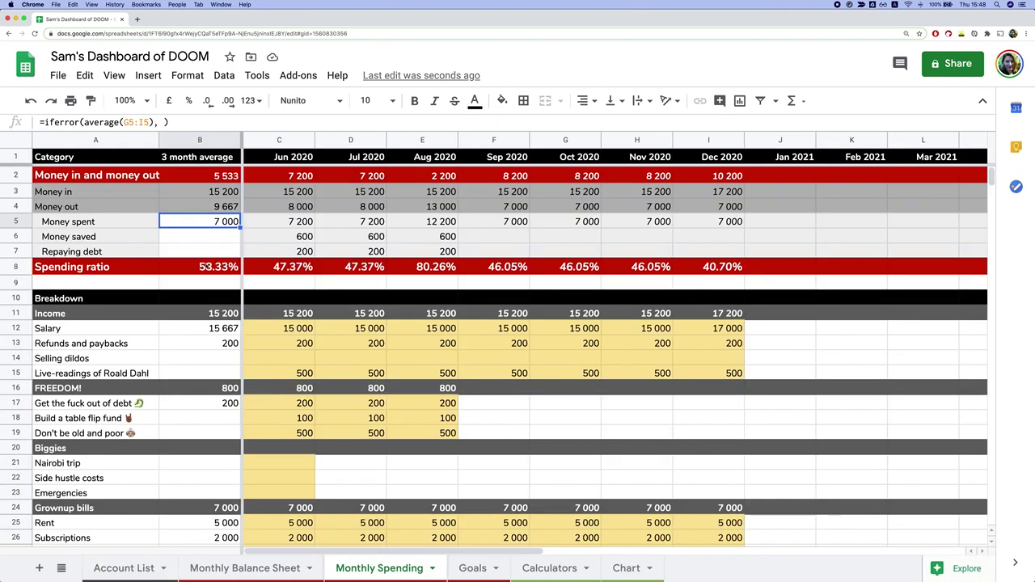
left_click(273, 576)
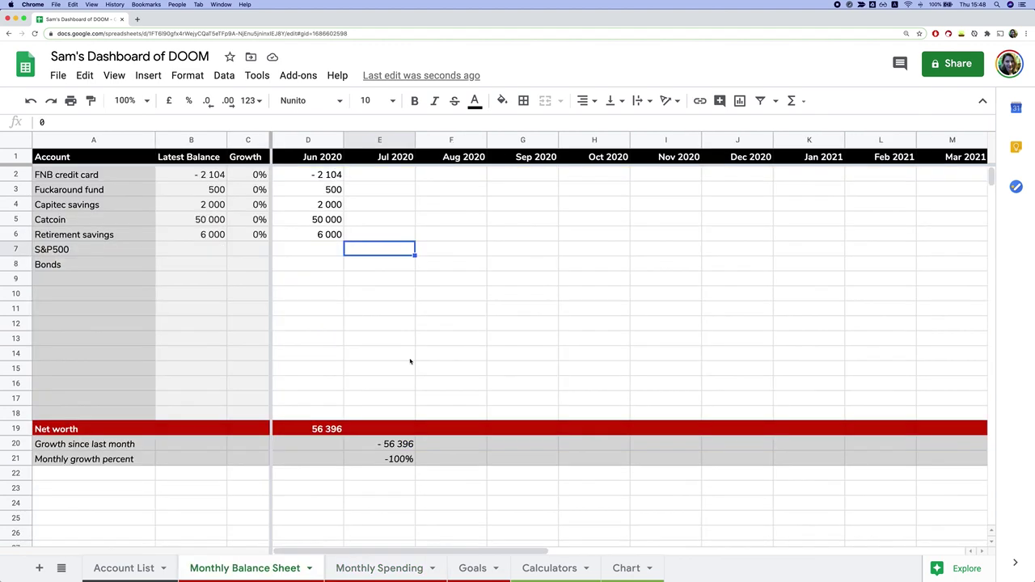
Highlight the Spending ratio row on the Monthly Spending sheet from its label through Dec 2020.
left_click(365, 576)
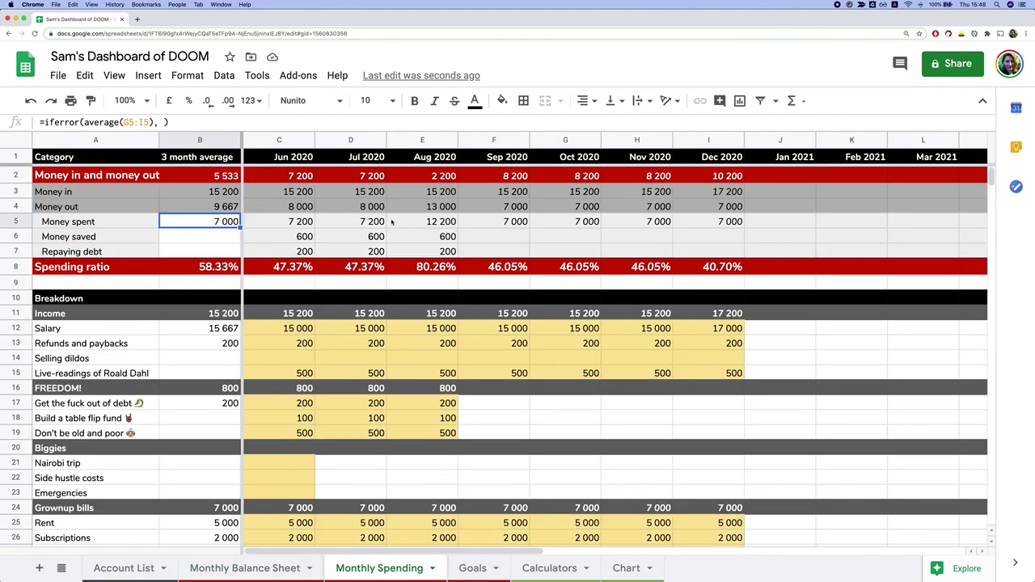
left_click(694, 268)
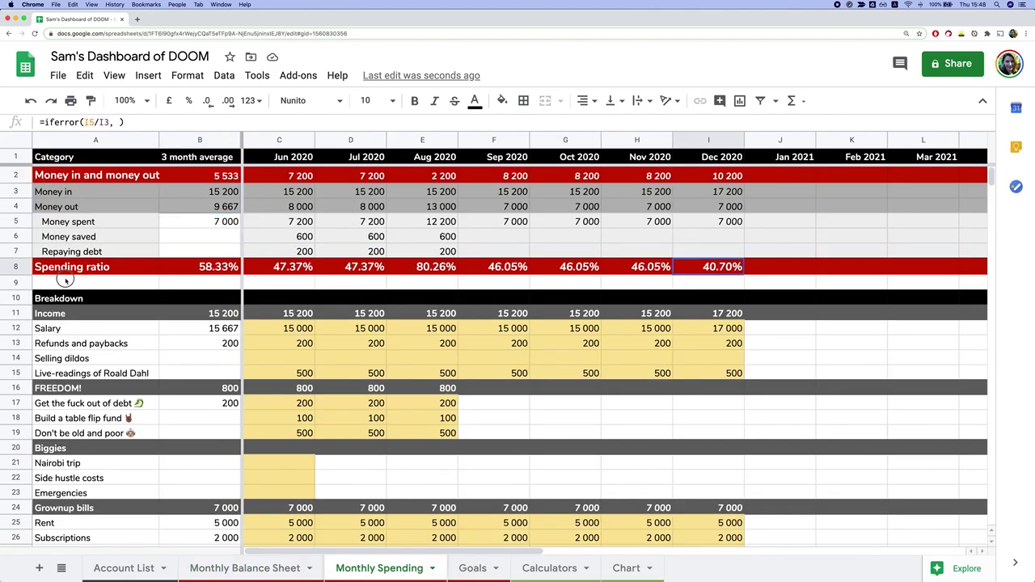
left_click(39, 268, "shift")
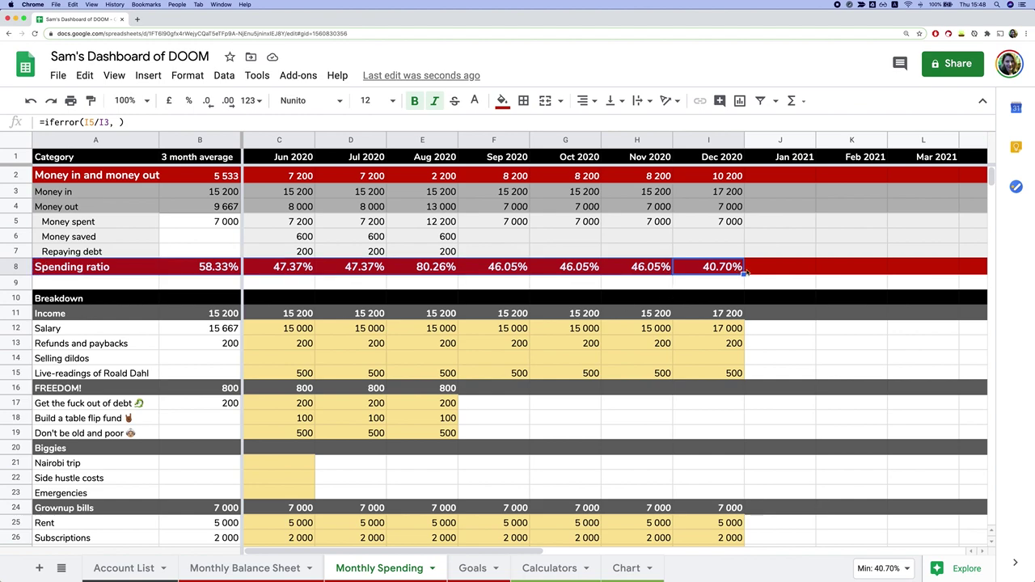